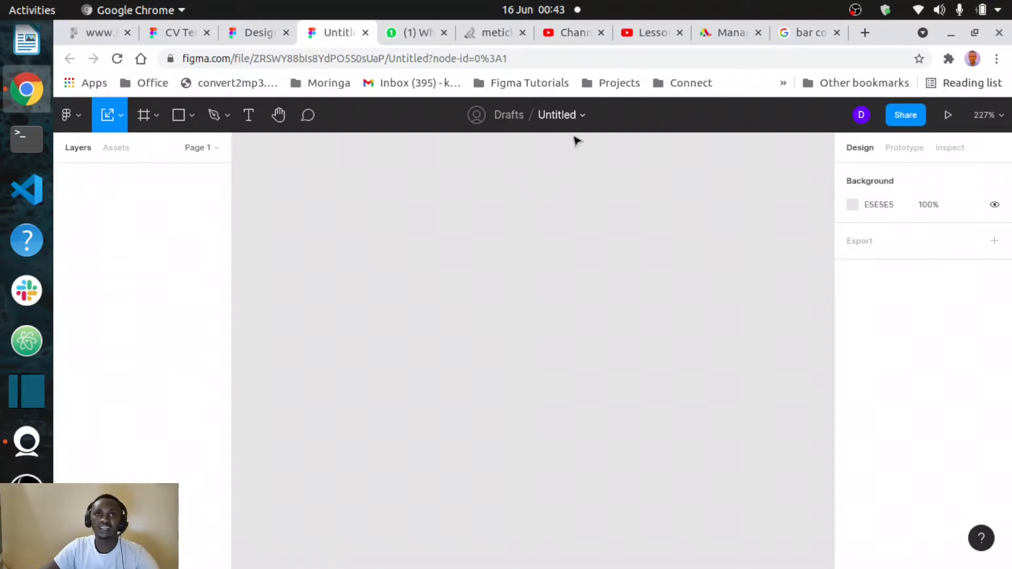
Rename the draft file from Untitled to 'Business Card'
{"action": "double_click", "coordinate": [558, 117]}
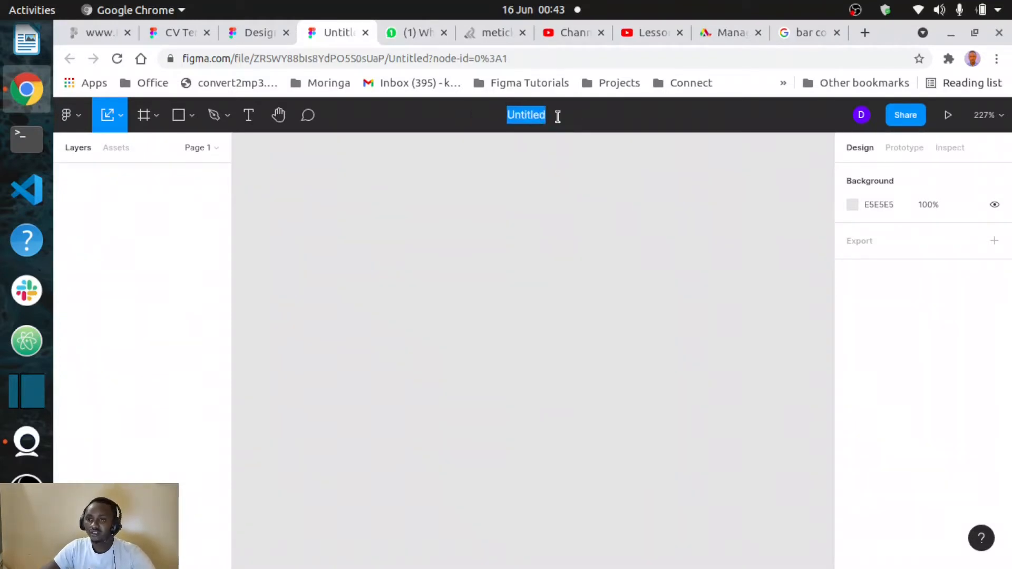
{"action": "type", "text": "Busines"}
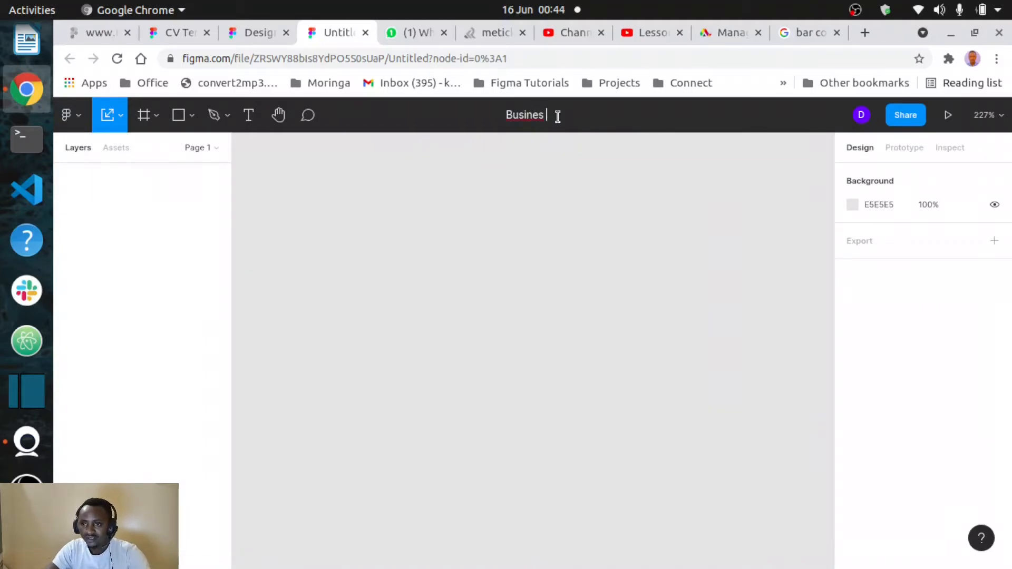
{"action": "type", "text": "s"}
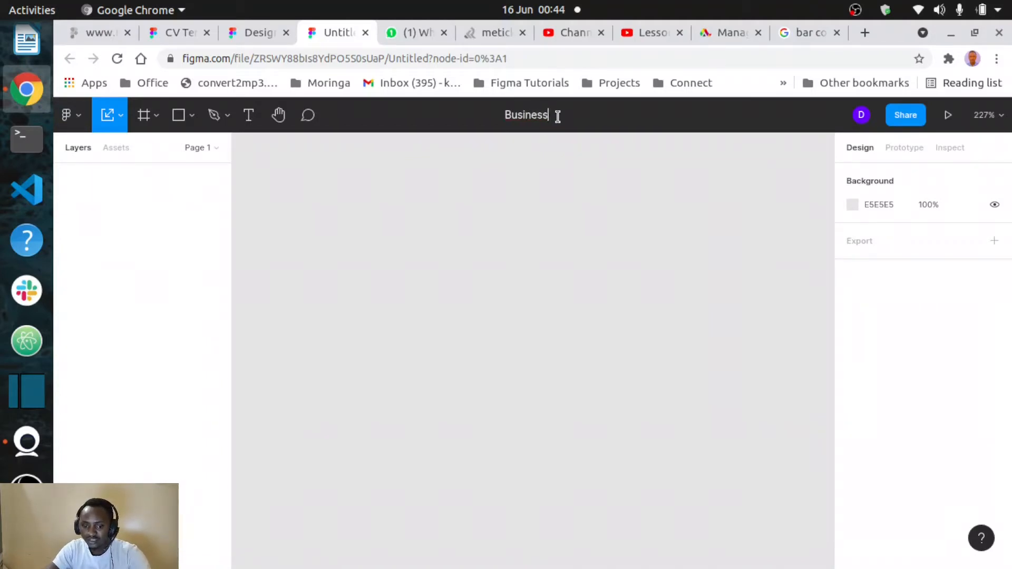
{"action": "type", "text": " D"}
{"action": "key", "text": "BackSpace"}
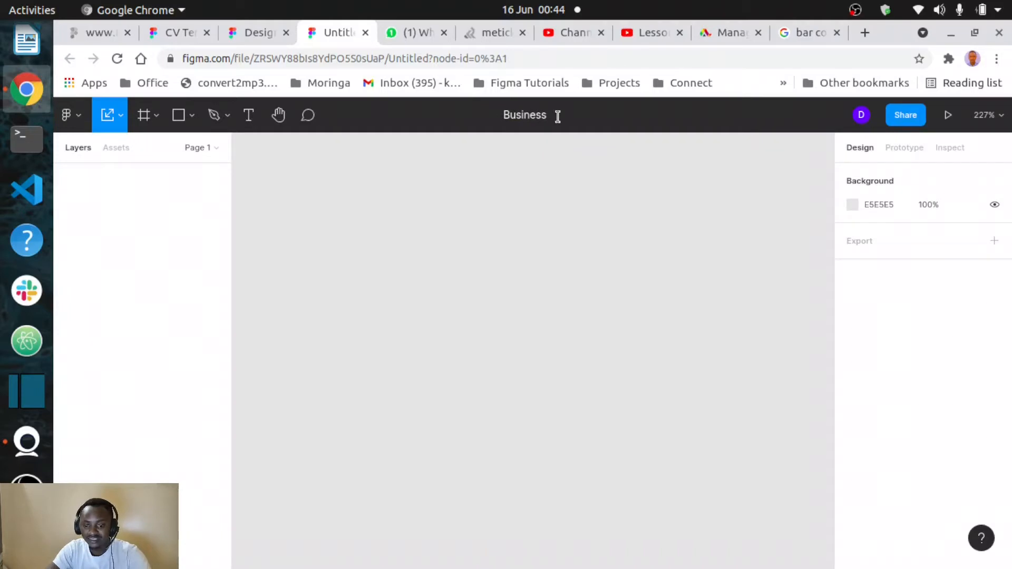
{"action": "type", "text": "Car"}
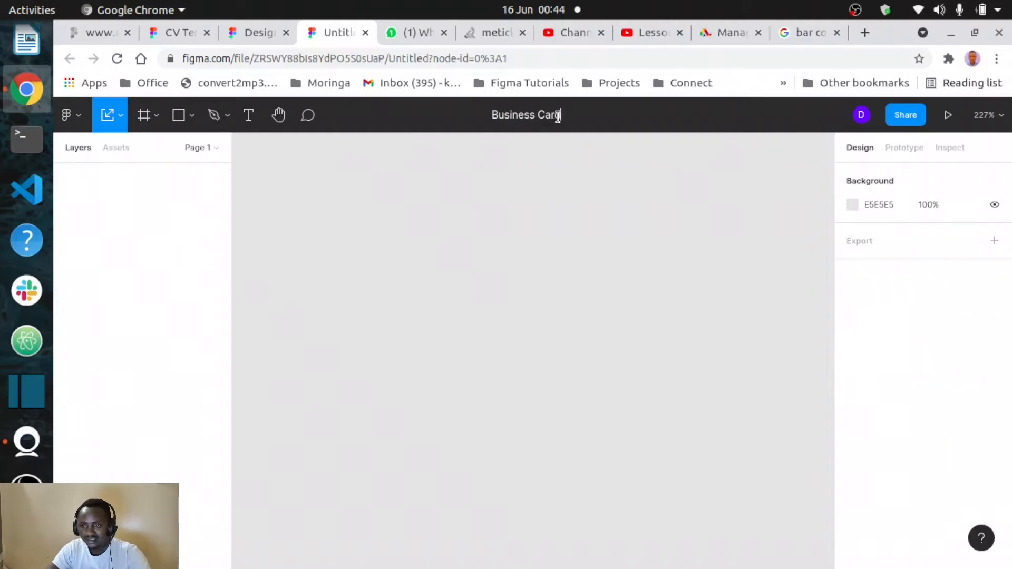
{"action": "type", "text": "d"}
{"action": "left_click", "coordinate": [477, 235]}
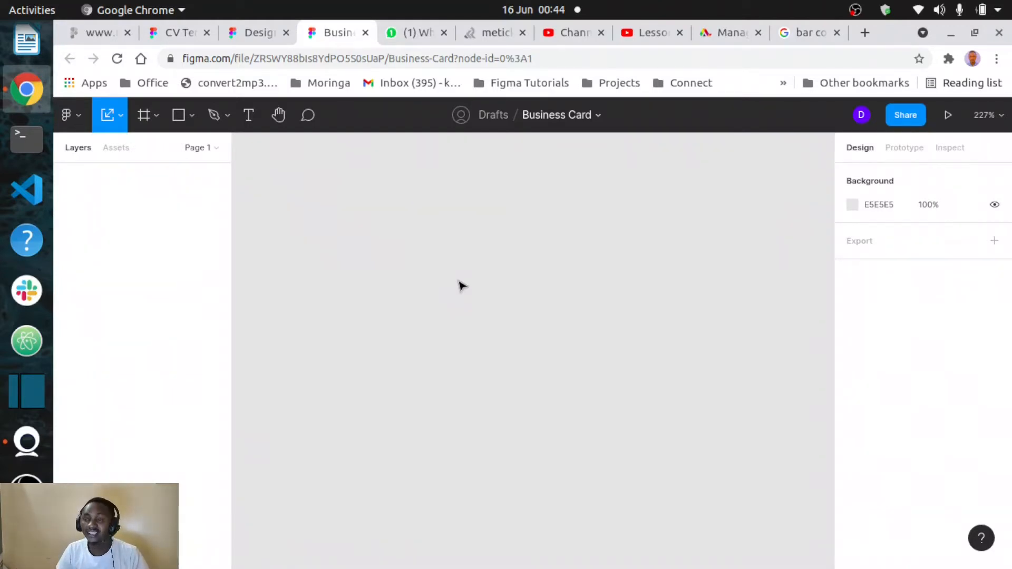
In a new browser tab, search Google for 'standard business card size' and review the results
{"action": "left_click", "coordinate": [863, 33]}
{"action": "left_click", "coordinate": [612, 59]}
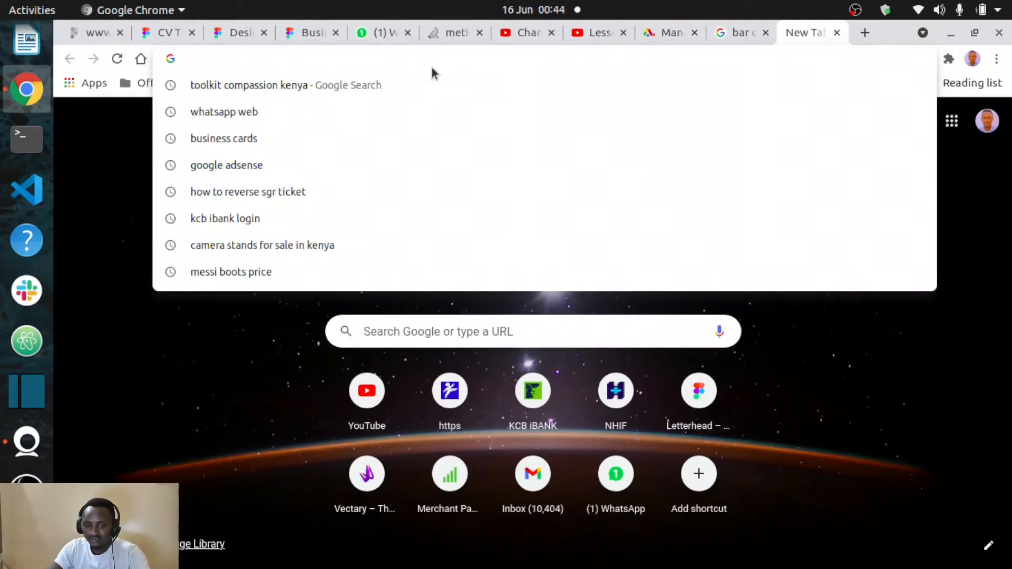
{"action": "type", "text": "st"}
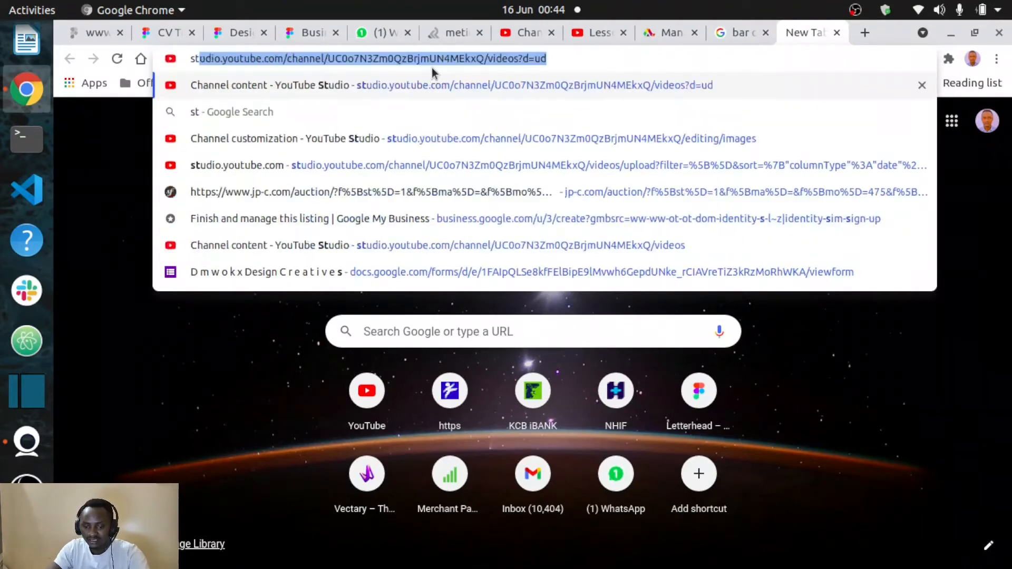
{"action": "type", "text": "andard ca"}
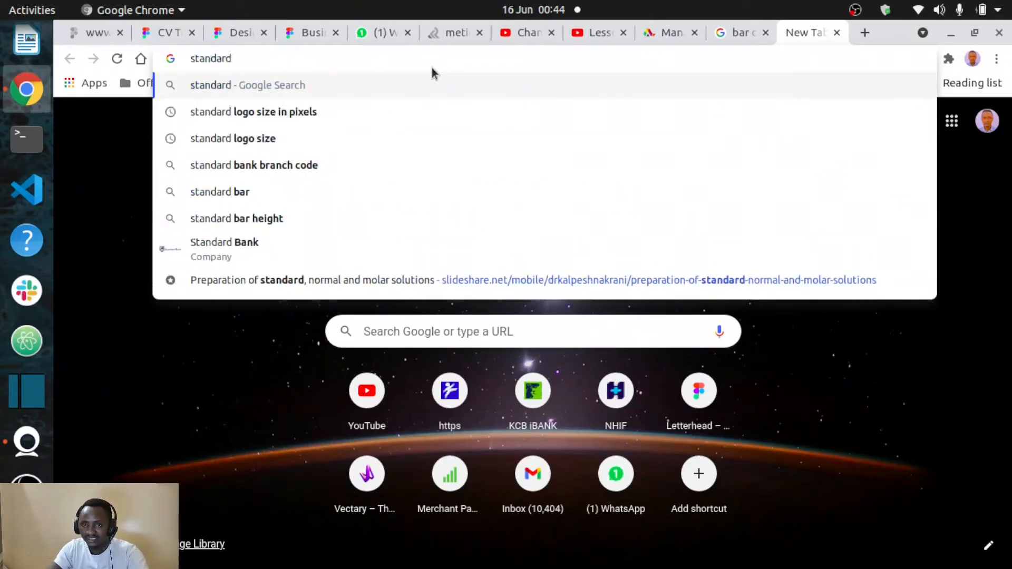
{"action": "key", "text": "BackSpace"}
{"action": "key", "text": "BackSpace"}
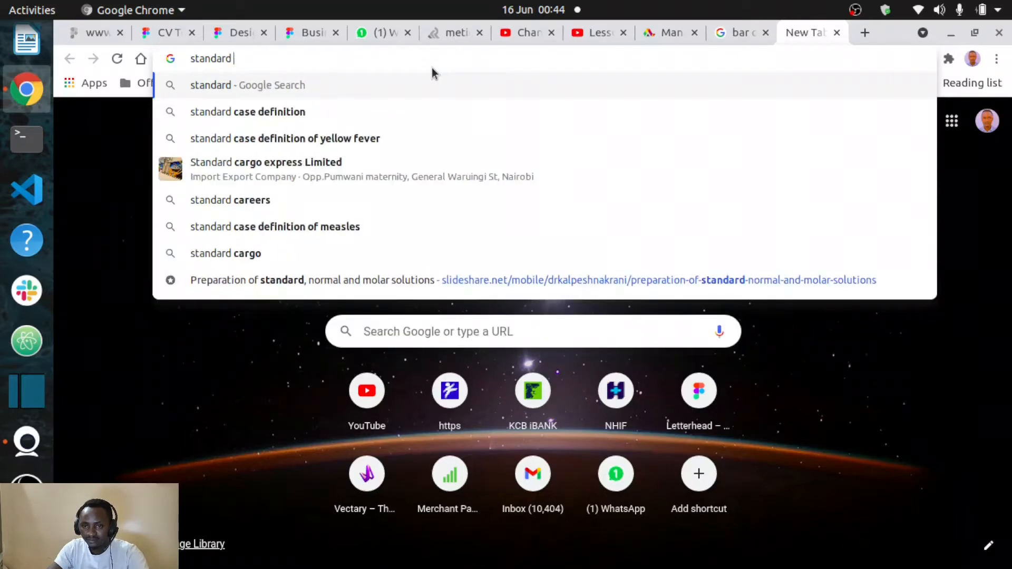
{"action": "type", "text": "bus"}
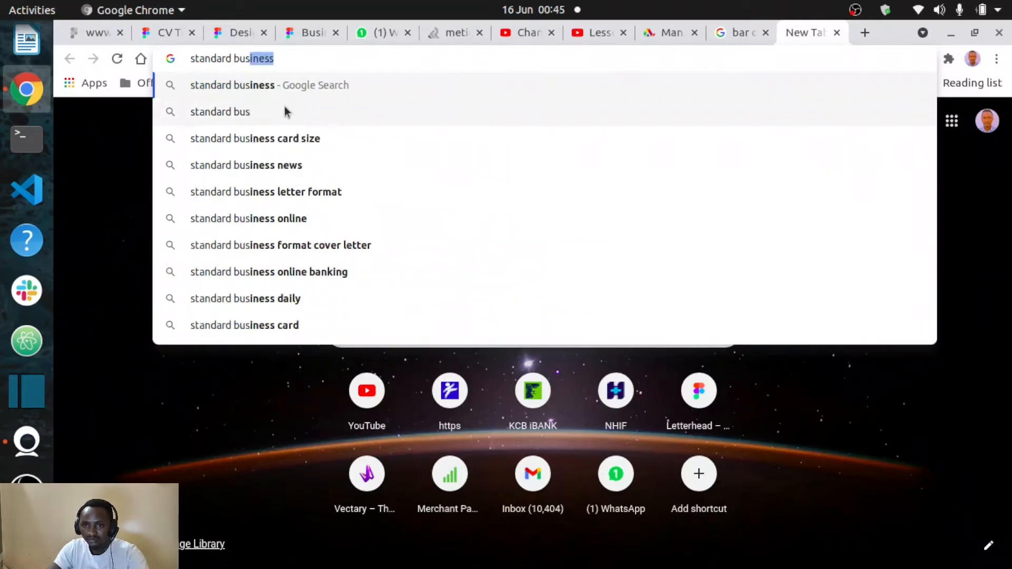
{"action": "left_click", "coordinate": [266, 131]}
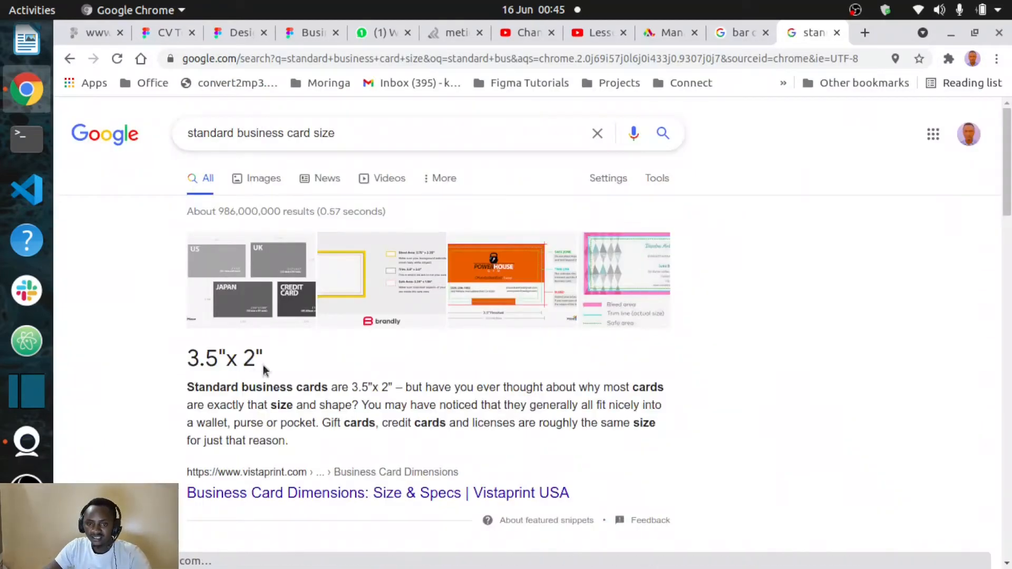
{"action": "scroll", "coordinate": [274, 360], "scroll_direction": "down", "scroll_amount": 4}
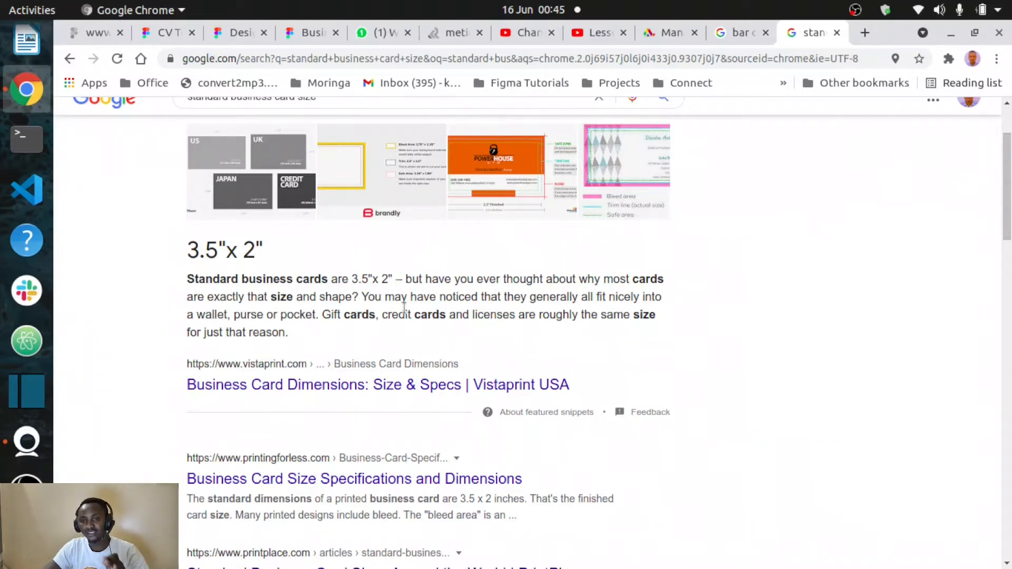
{"action": "scroll", "coordinate": [404, 308], "scroll_direction": "down", "scroll_amount": 3}
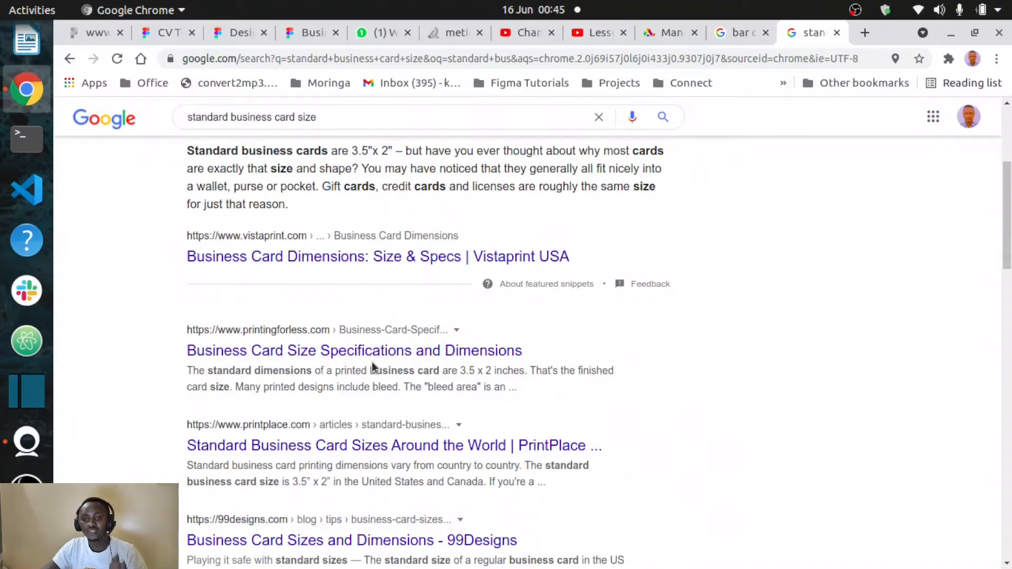
{"action": "scroll", "coordinate": [372, 361], "scroll_direction": "up", "scroll_amount": 5}
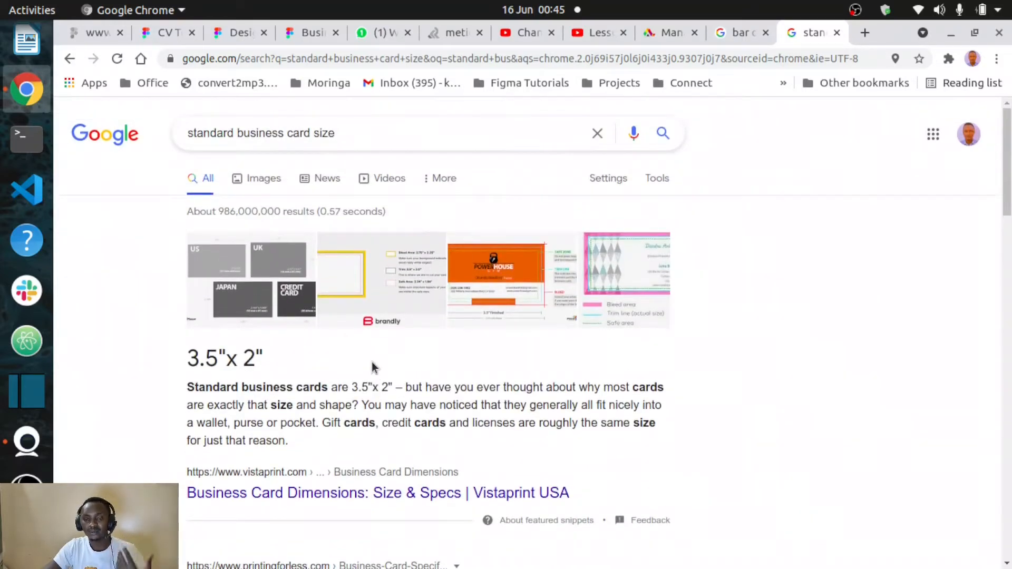
Refine the search to 'standard business card size in pixels'
{"action": "left_click", "coordinate": [358, 128]}
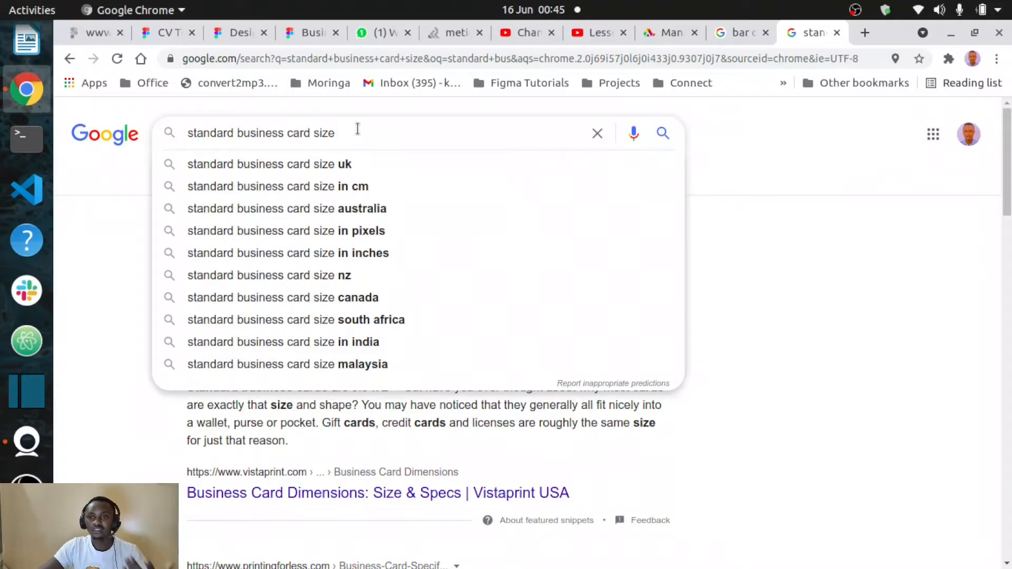
{"action": "type", "text": "in"}
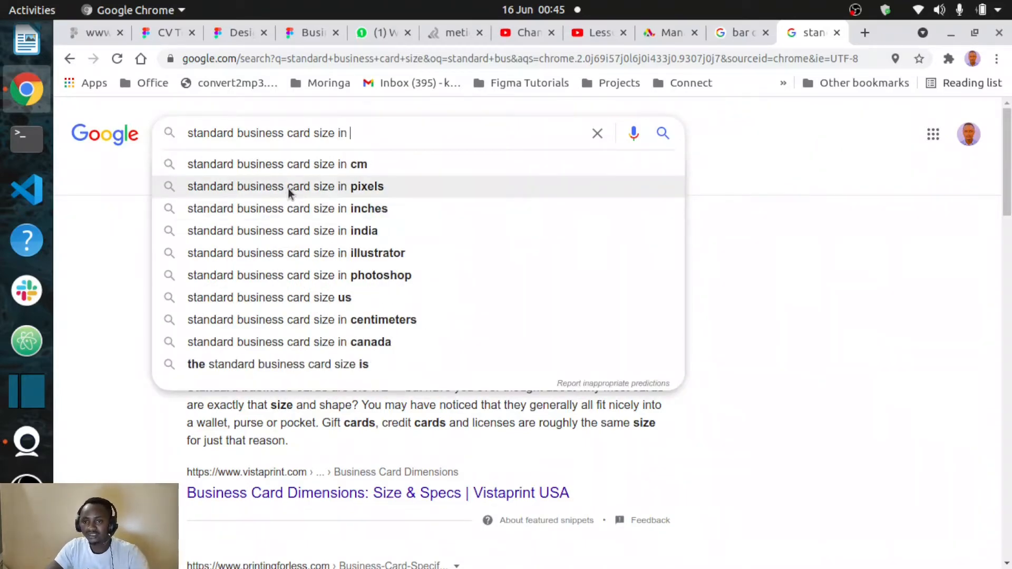
{"action": "left_click", "coordinate": [288, 187]}
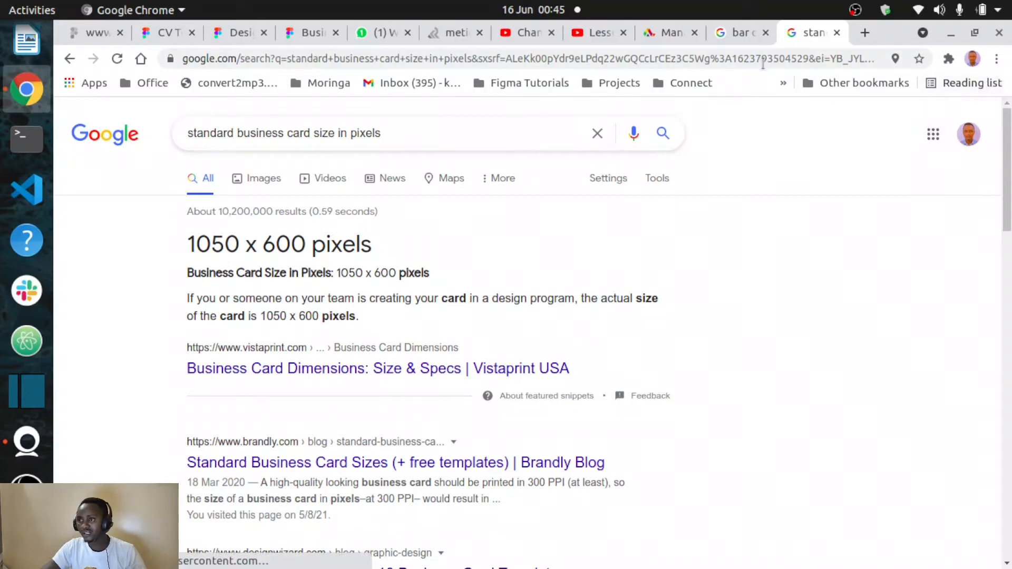
Return to the Figma file and switch the browser to full screen
{"action": "left_click", "coordinate": [316, 35]}
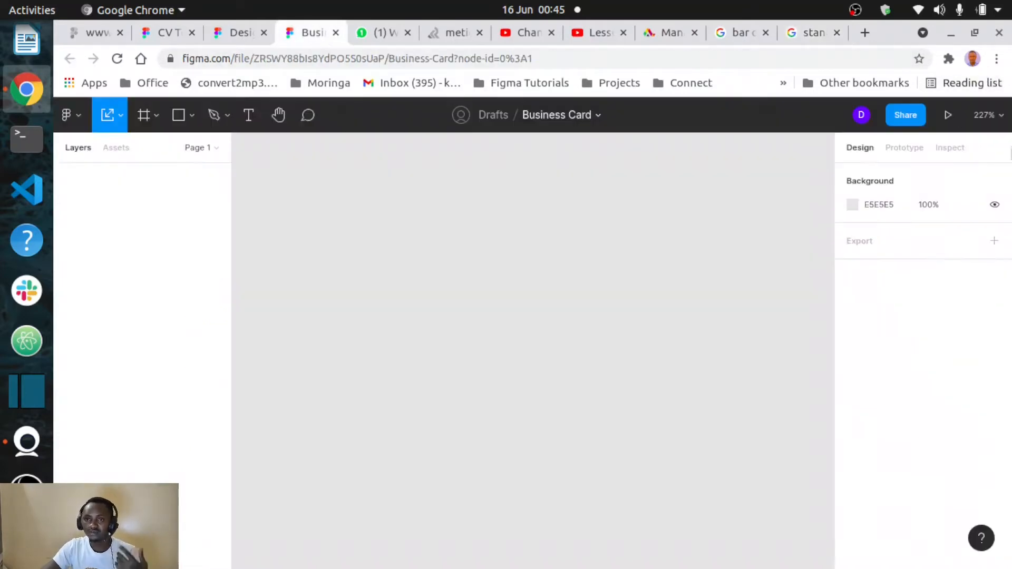
{"action": "left_click", "coordinate": [996, 59]}
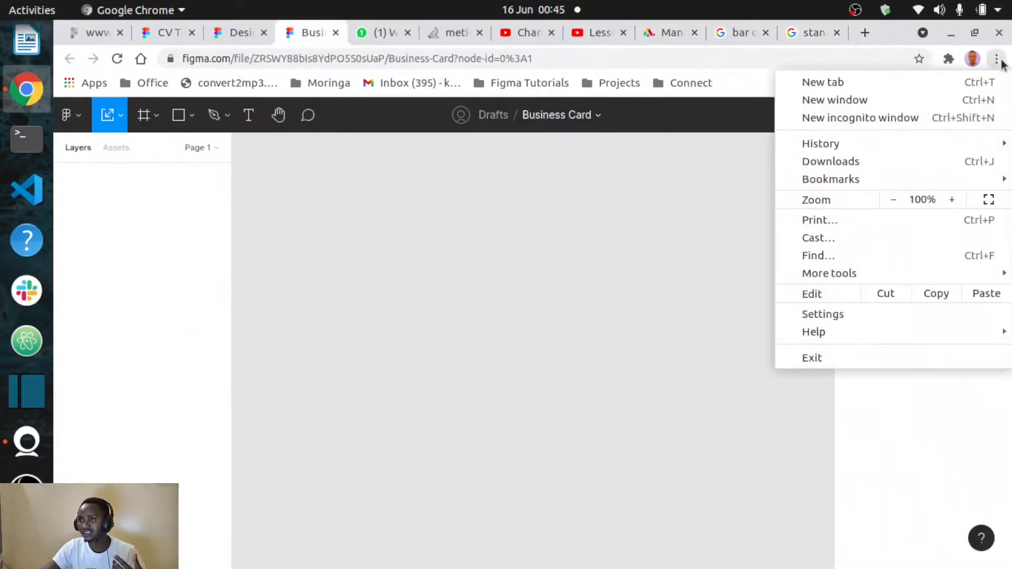
{"action": "left_click", "coordinate": [988, 200]}
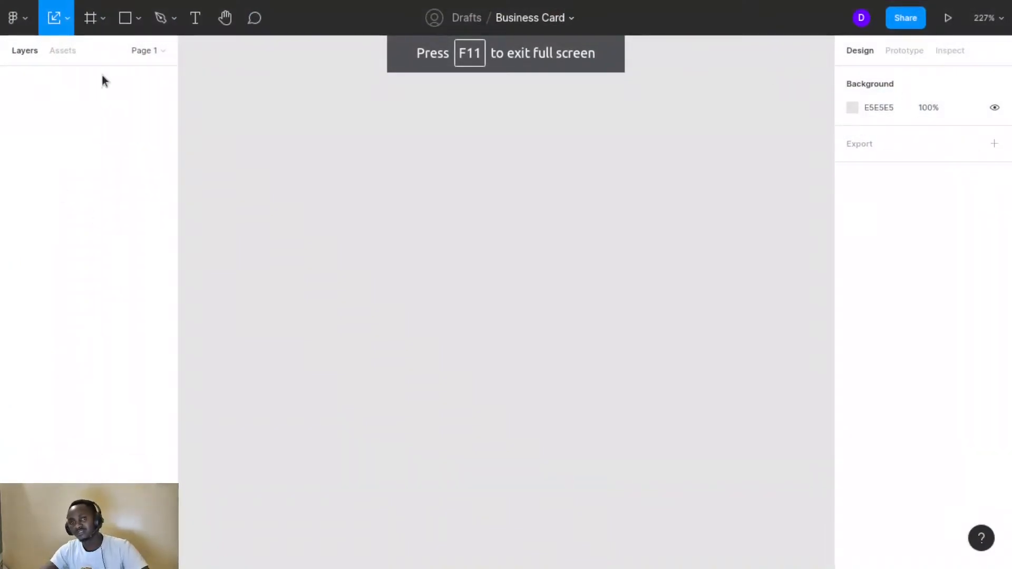
Draw a frame, size it to 1050 × 600, and zoom so it fills the view
{"action": "left_click", "coordinate": [90, 18]}
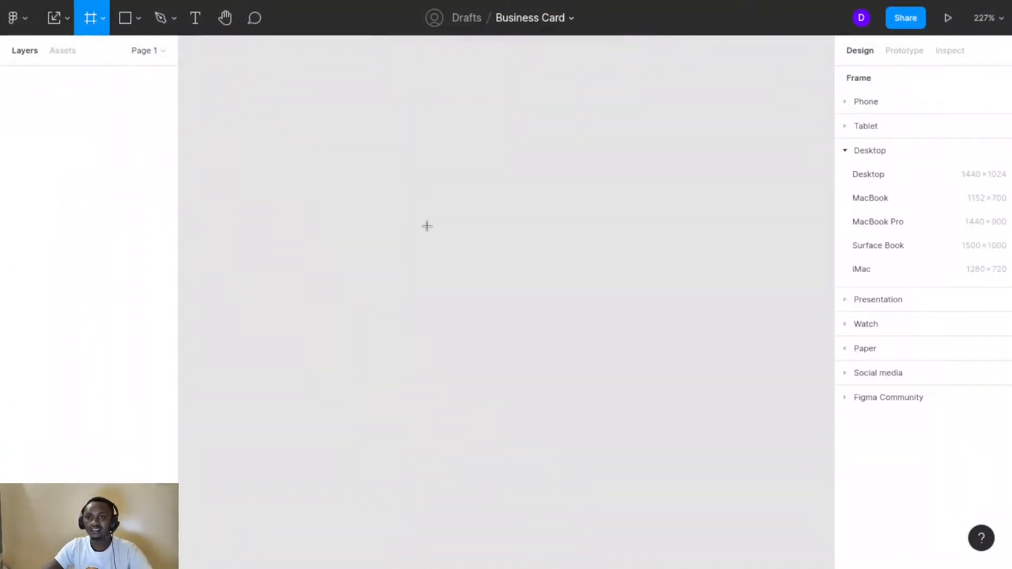
{"action": "left_click", "coordinate": [427, 226]}
{"action": "left_click", "coordinate": [878, 165]}
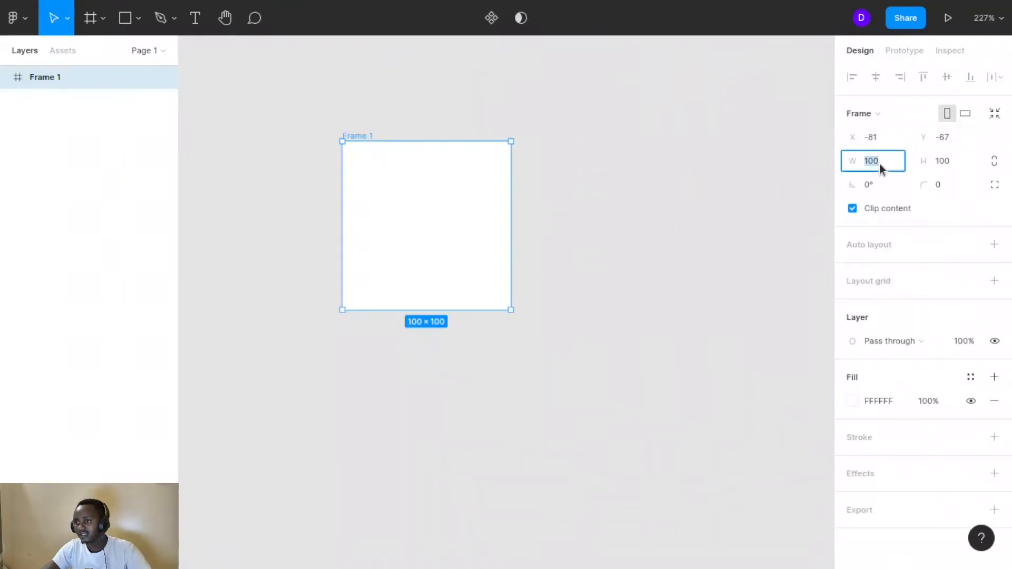
{"action": "type", "text": "1050"}
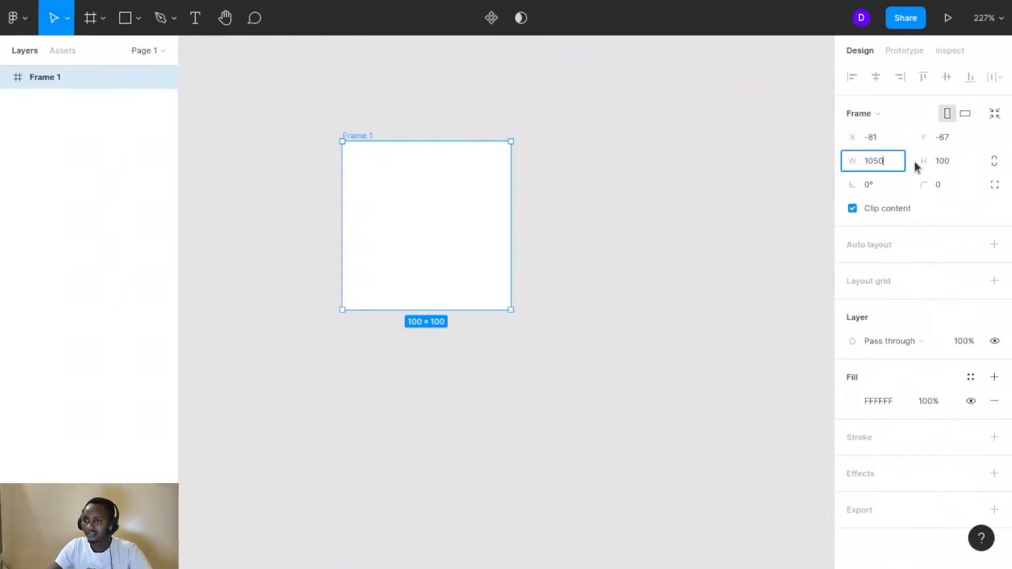
{"action": "left_click", "coordinate": [943, 164]}
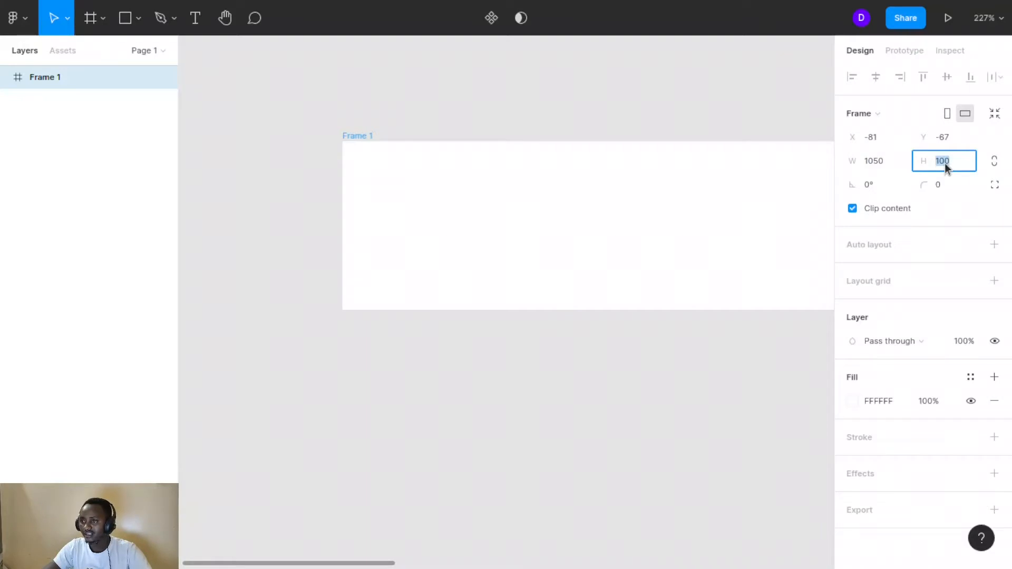
{"action": "type", "text": "600"}
{"action": "key", "text": "Return"}
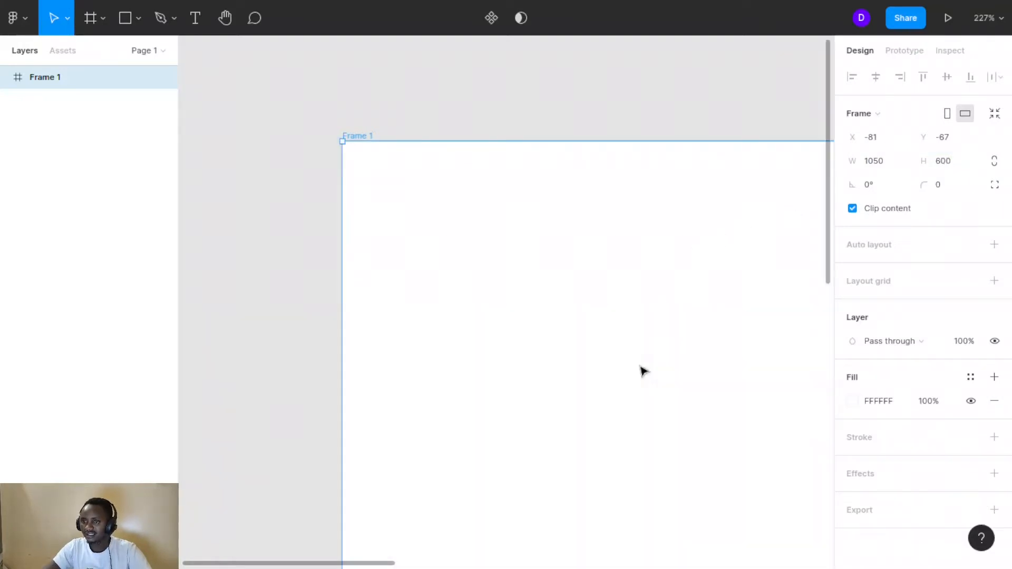
{"action": "key", "text": "shift+1"}
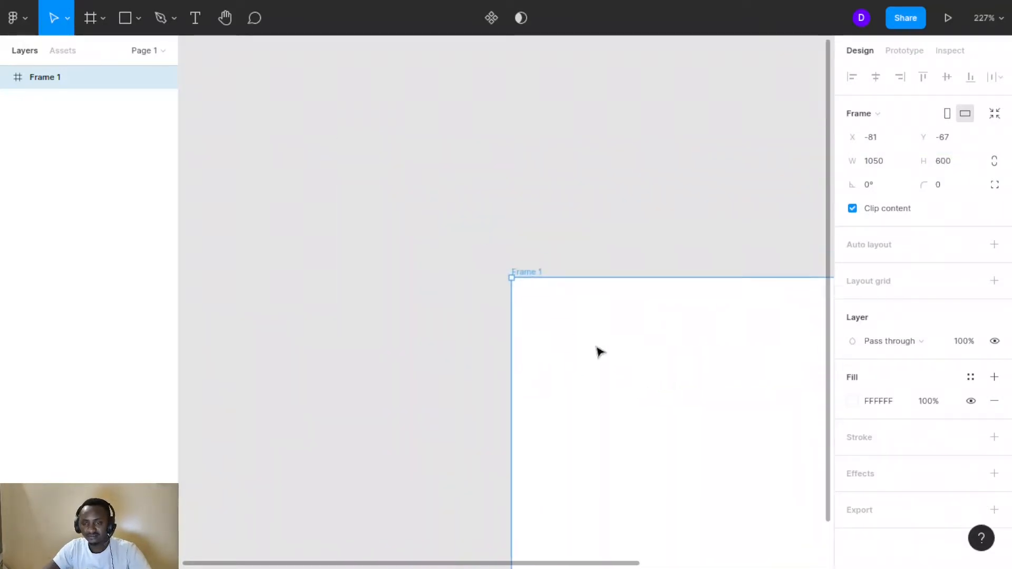
{"action": "scroll", "coordinate": [600, 352], "scroll_direction": "down", "scroll_amount": 5}
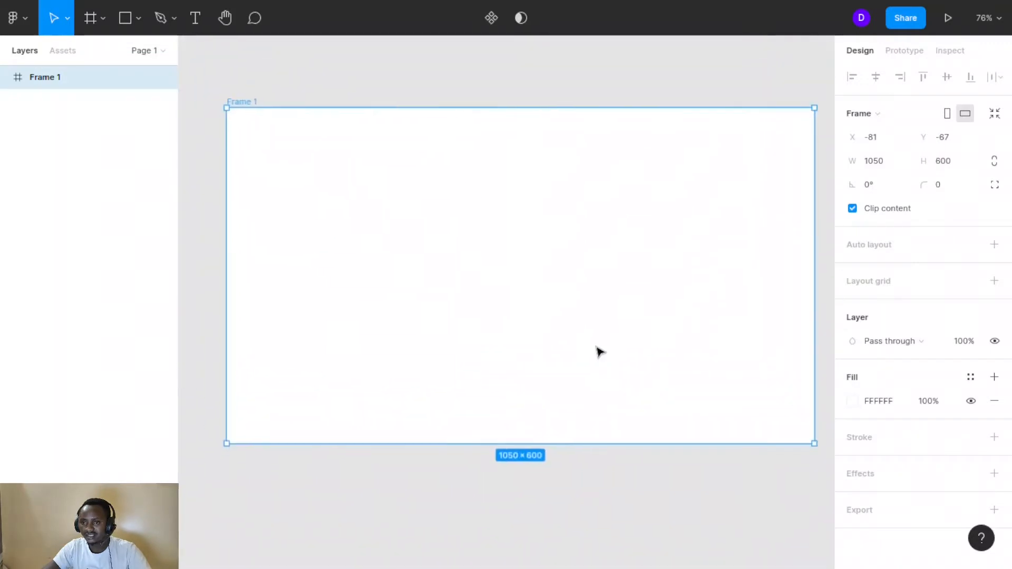
{"action": "scroll", "coordinate": [600, 352], "scroll_direction": "up", "scroll_amount": 10}
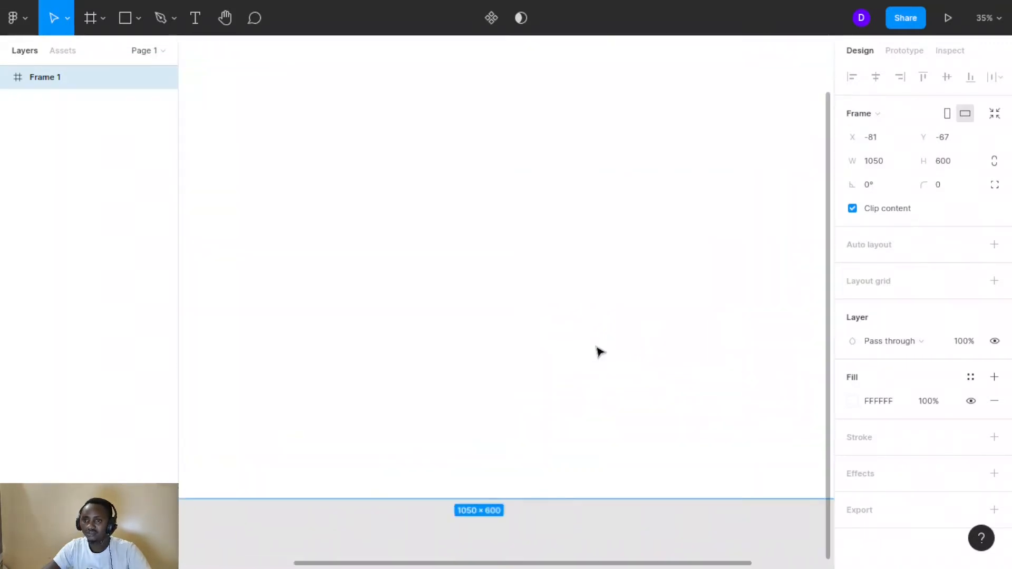
{"action": "scroll", "coordinate": [600, 352], "scroll_direction": "down", "scroll_amount": 10}
{"action": "scroll", "coordinate": [600, 352], "scroll_direction": "up", "scroll_amount": 6}
{"action": "scroll", "coordinate": [600, 352], "scroll_direction": "down", "scroll_amount": 3}
{"action": "scroll", "coordinate": [600, 352], "scroll_direction": "up", "scroll_amount": 2}
{"action": "scroll", "coordinate": [599, 352], "scroll_direction": "up", "scroll_amount": 4}
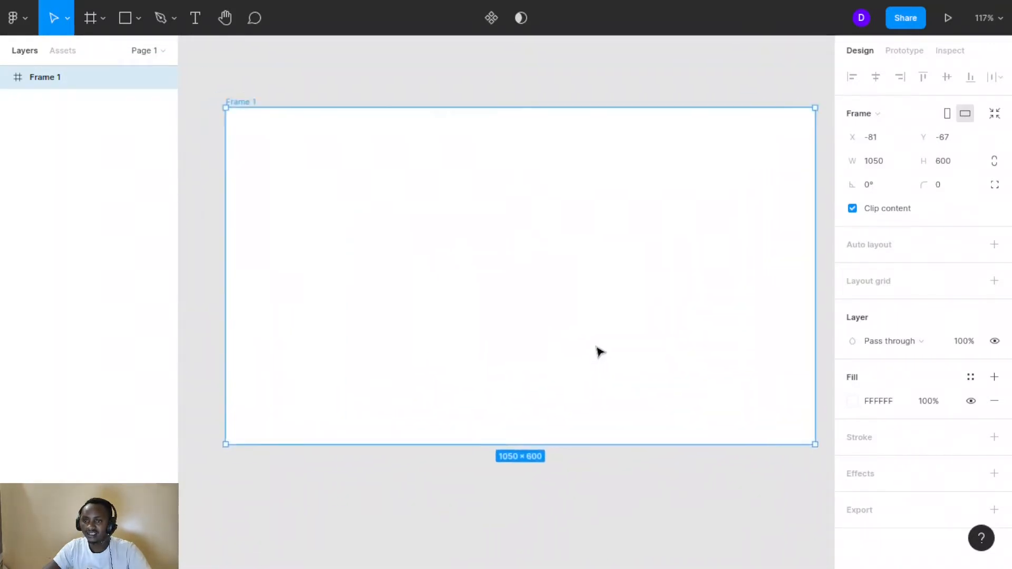
{"action": "scroll", "coordinate": [600, 352], "scroll_direction": "down", "scroll_amount": 1}
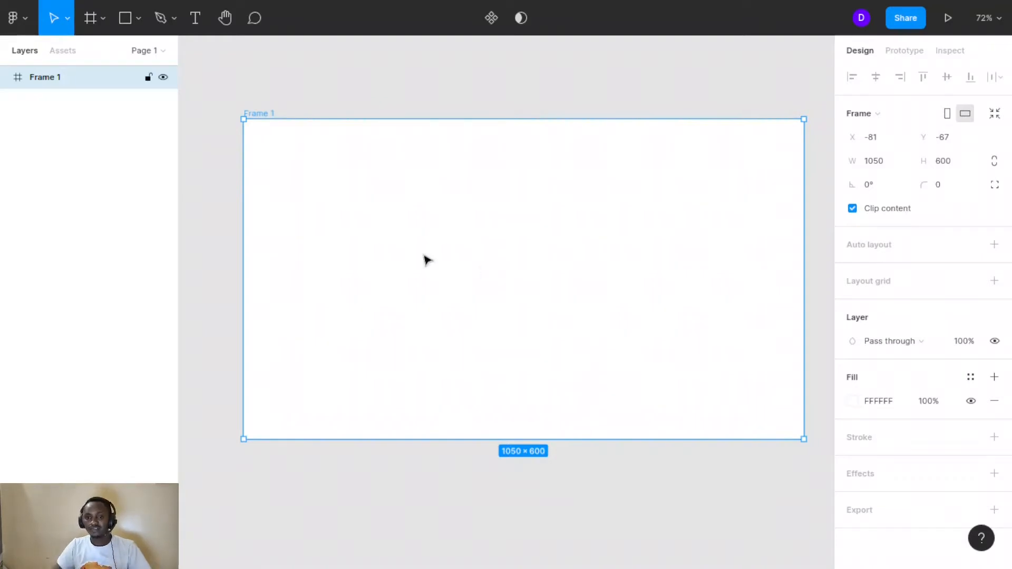
Rename Frame 1 to 'Business Card' in the Layers panel and select the frame
{"action": "double_click", "coordinate": [102, 82]}
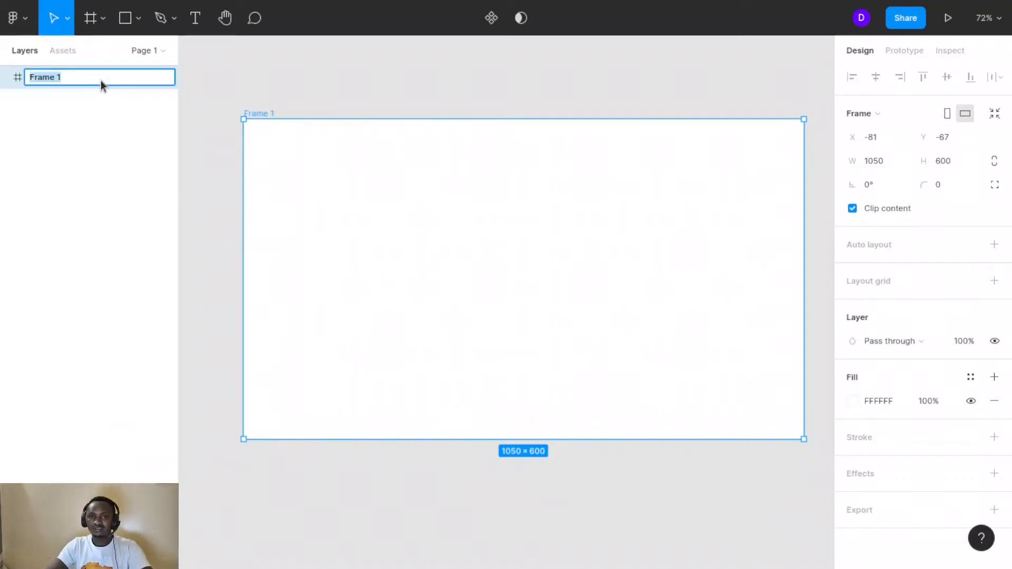
{"action": "type", "text": "B"}
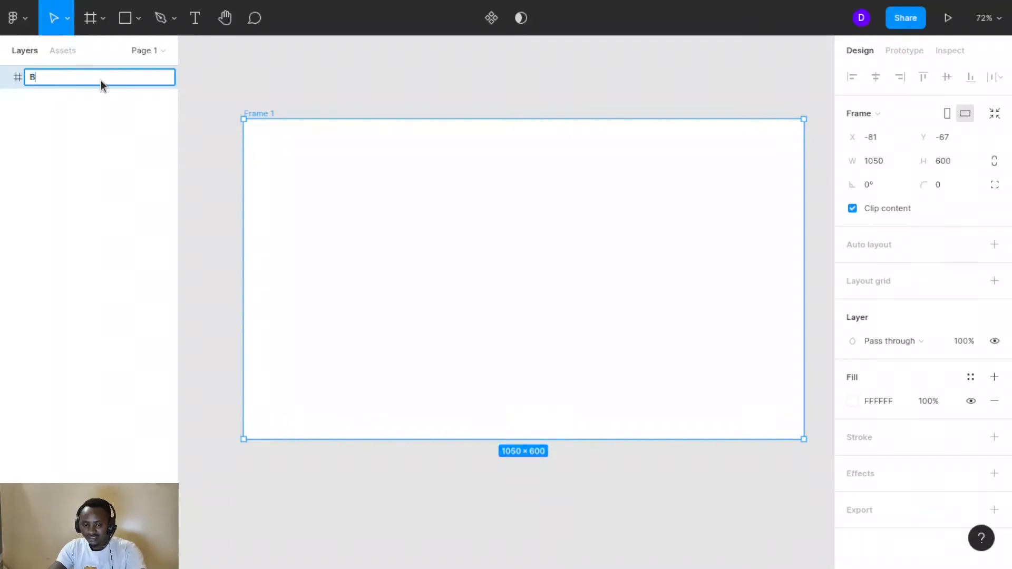
{"action": "type", "text": "usi"}
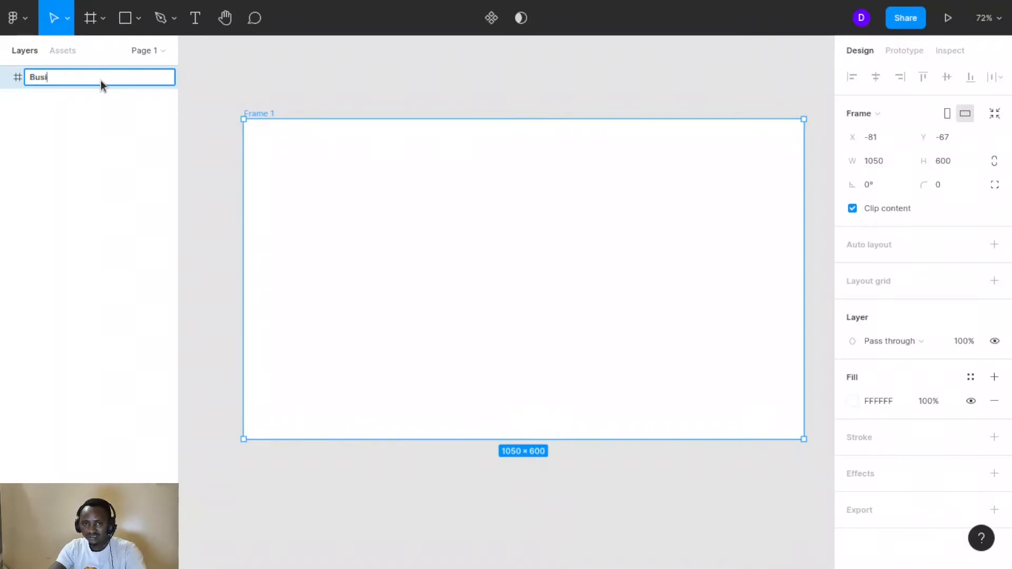
{"action": "type", "text": "ness Card"}
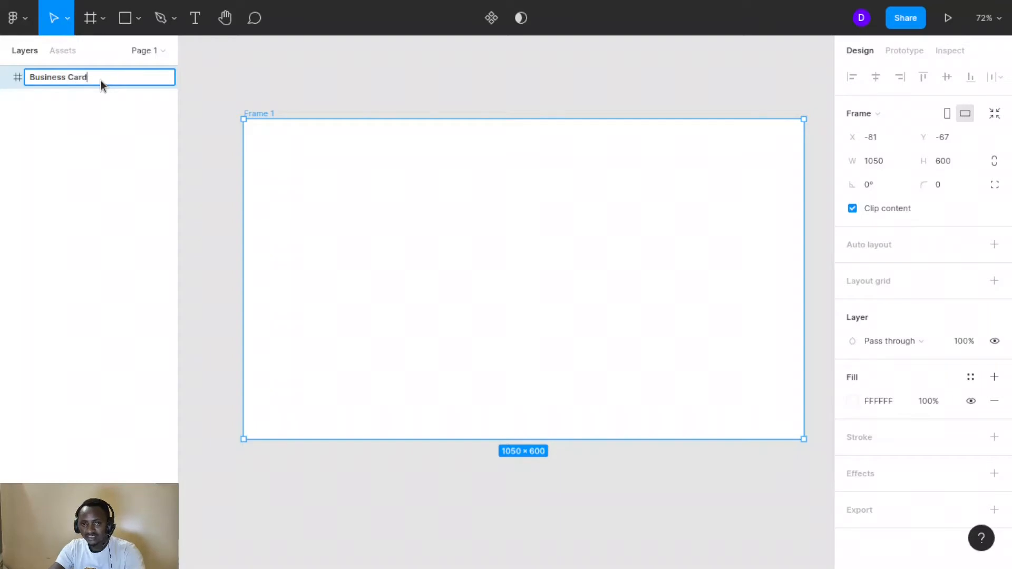
{"action": "left_click", "coordinate": [364, 95]}
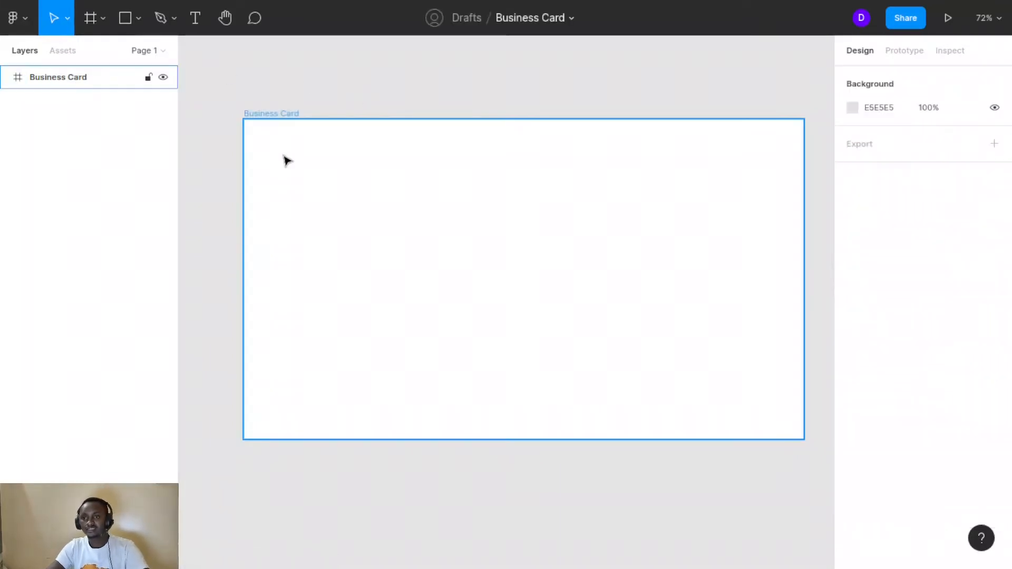
{"action": "left_click", "coordinate": [286, 161]}
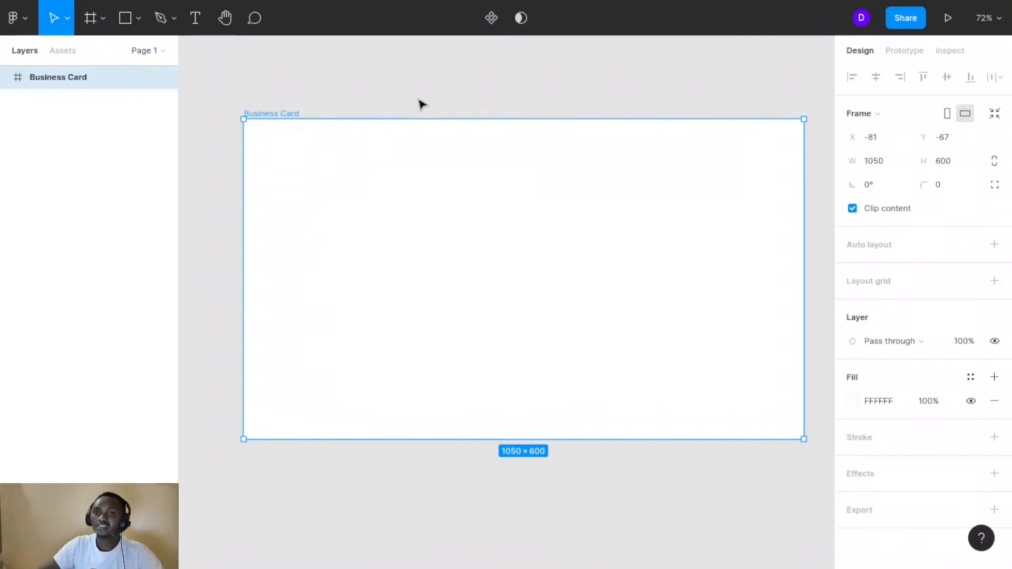
Change the Business Card frame's fill from white to pale pink F9EDED
{"action": "left_click", "coordinate": [420, 100]}
{"action": "left_click", "coordinate": [378, 232]}
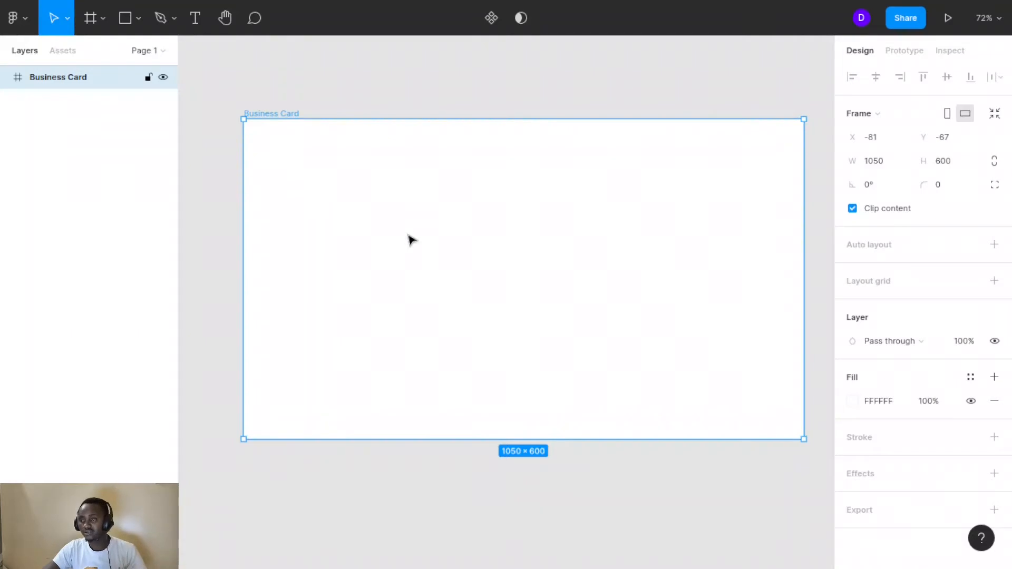
{"action": "left_click", "coordinate": [852, 402]}
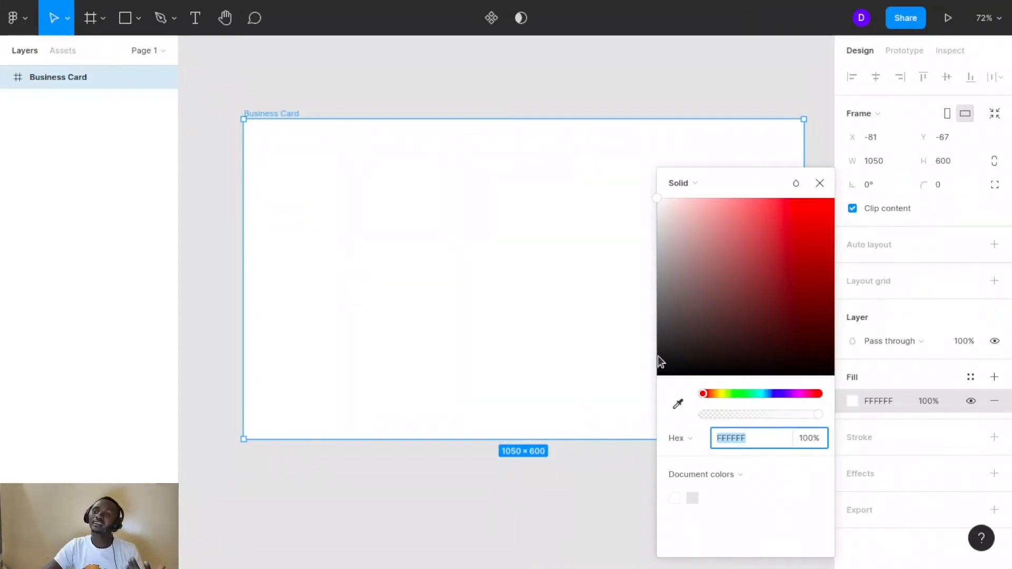
{"action": "left_click", "coordinate": [670, 216]}
{"action": "left_click", "coordinate": [661, 235]}
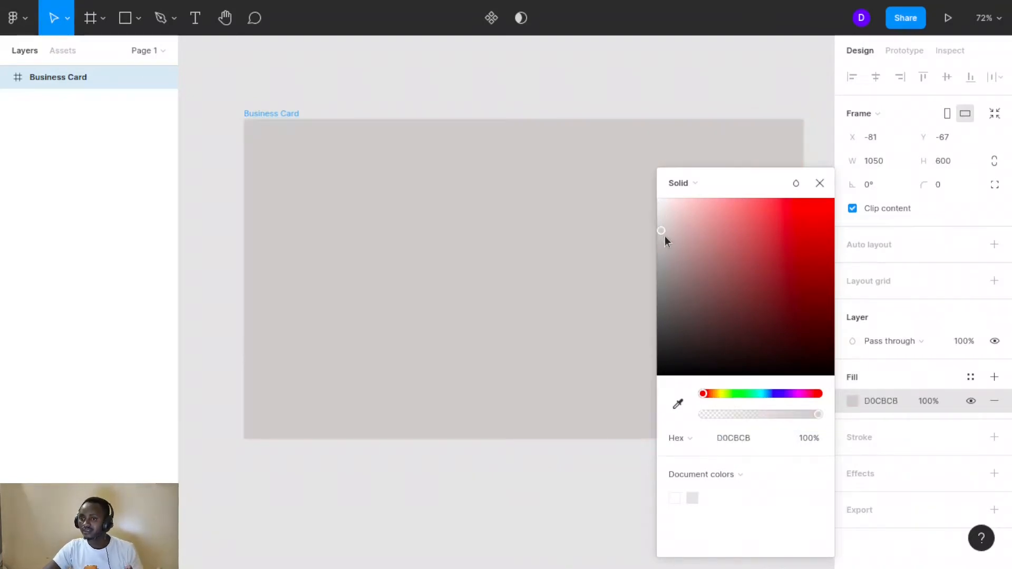
{"action": "left_click", "coordinate": [669, 238]}
{"action": "left_click", "coordinate": [669, 216]}
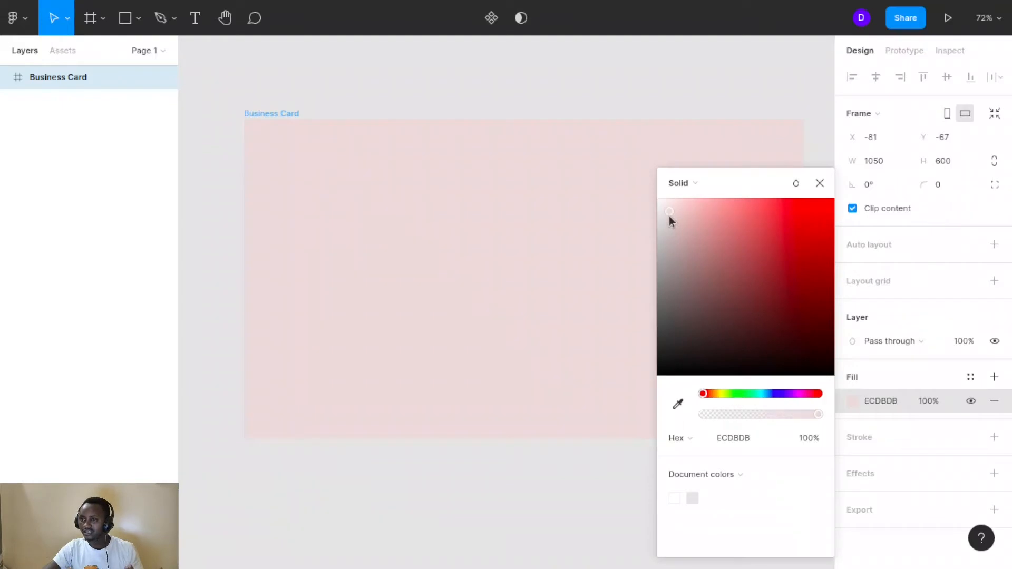
{"action": "left_click", "coordinate": [665, 207]}
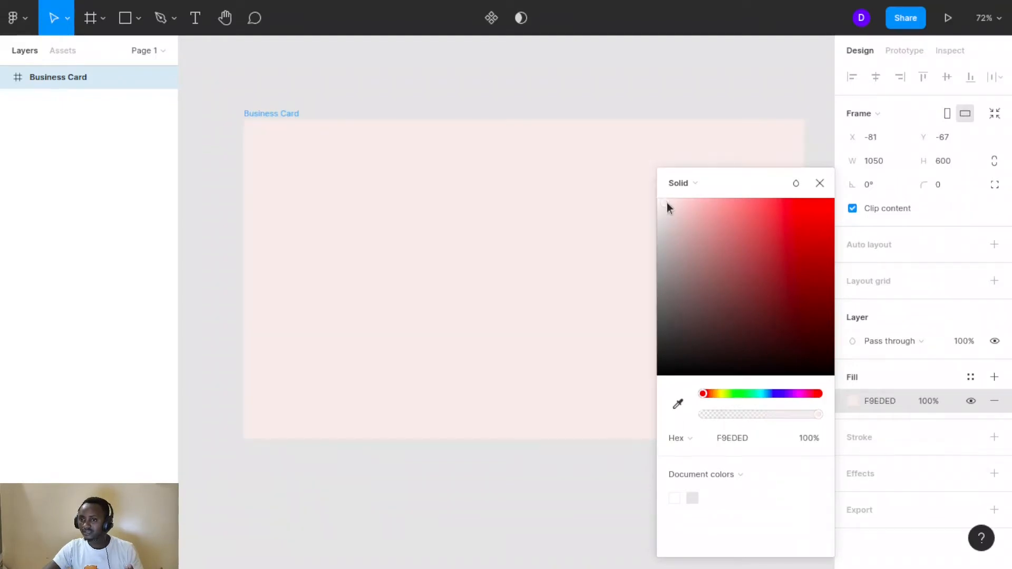
{"action": "left_click", "coordinate": [517, 101]}
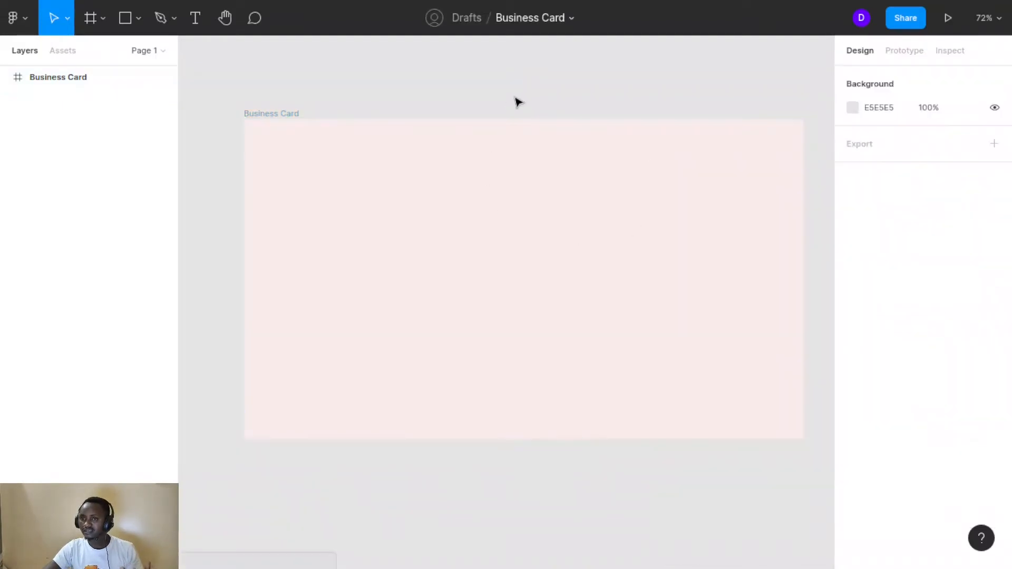
{"action": "left_click", "coordinate": [411, 200]}
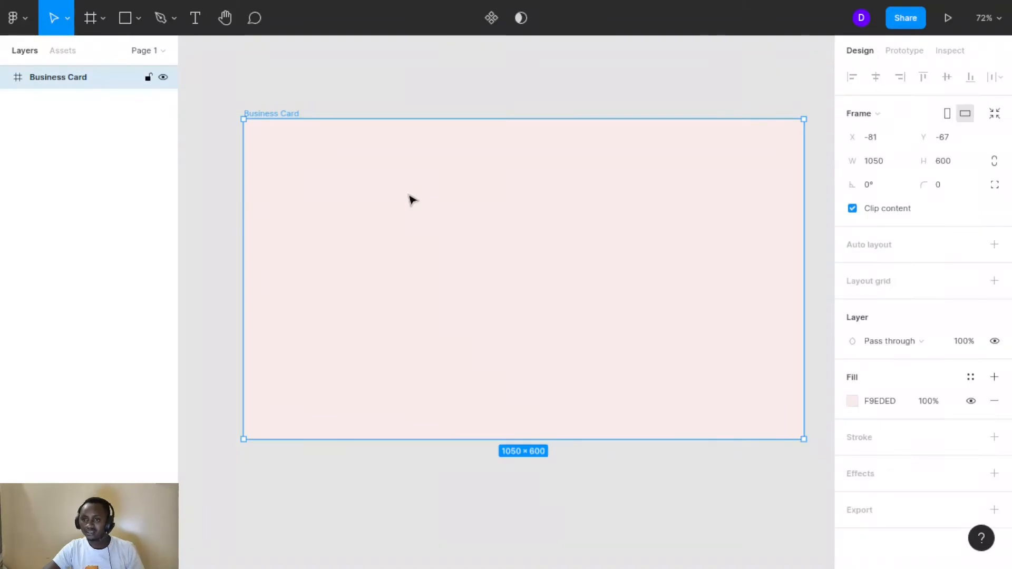
{"action": "left_click", "coordinate": [395, 95]}
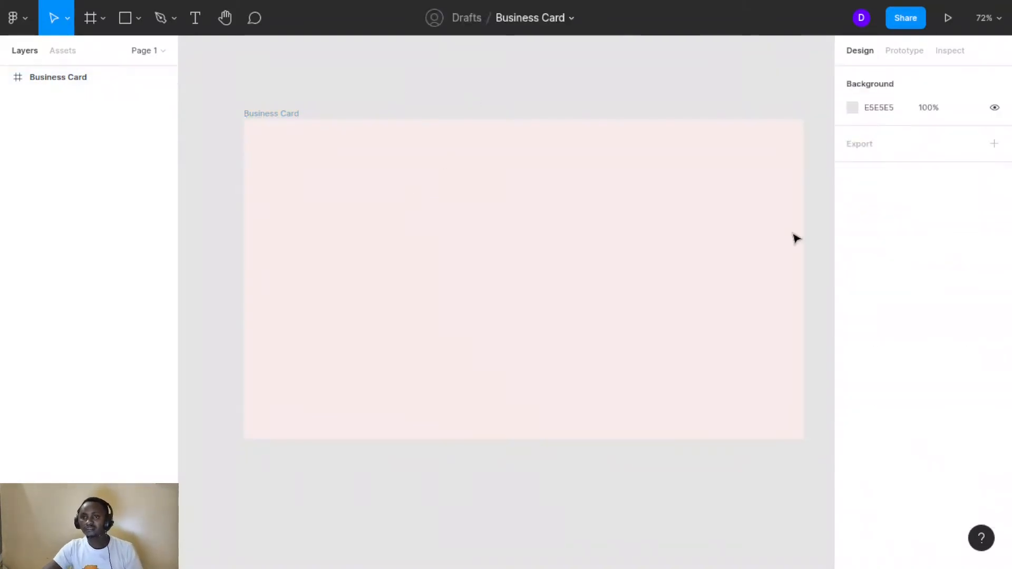
Set the canvas background to near-black 0D0D0D, then select the Business Card frame
{"action": "left_click", "coordinate": [852, 108]}
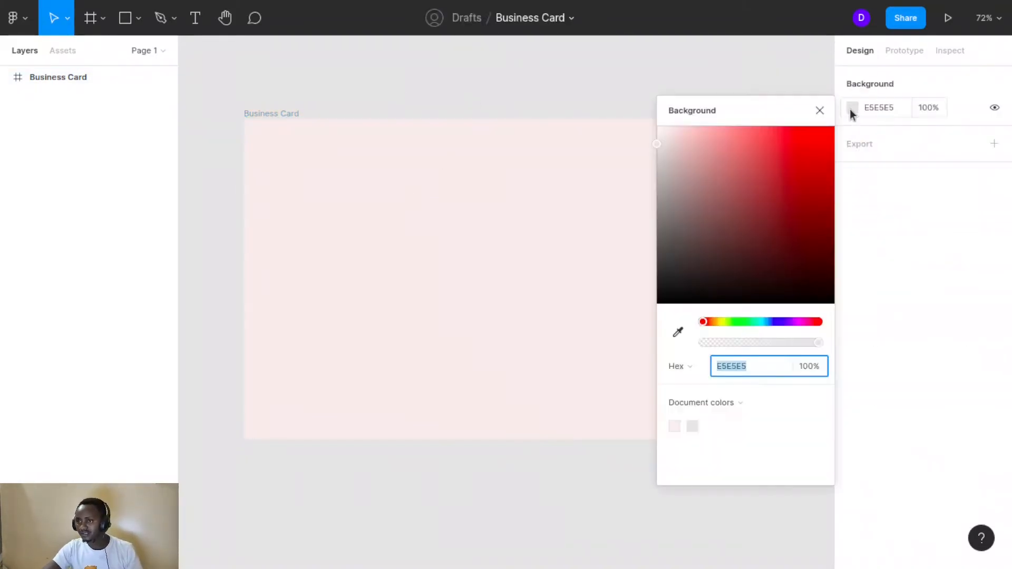
{"action": "left_click", "coordinate": [659, 296]}
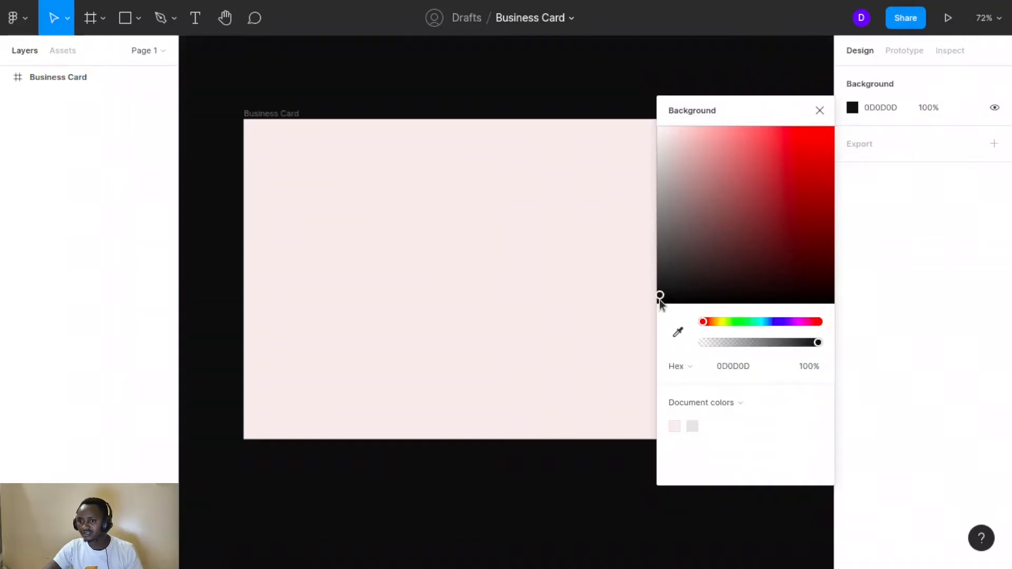
{"action": "left_click", "coordinate": [819, 110]}
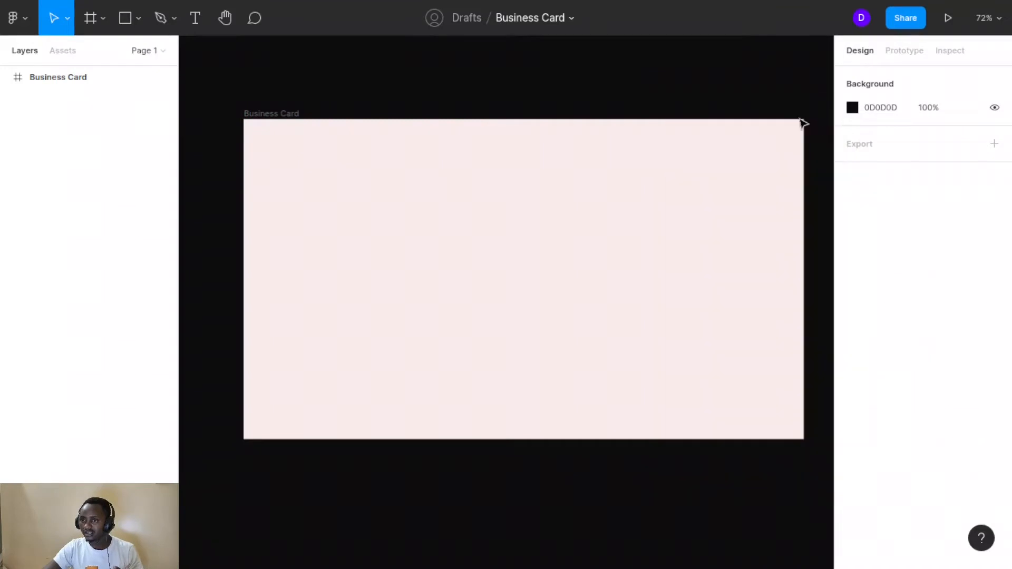
{"action": "left_click", "coordinate": [526, 377]}
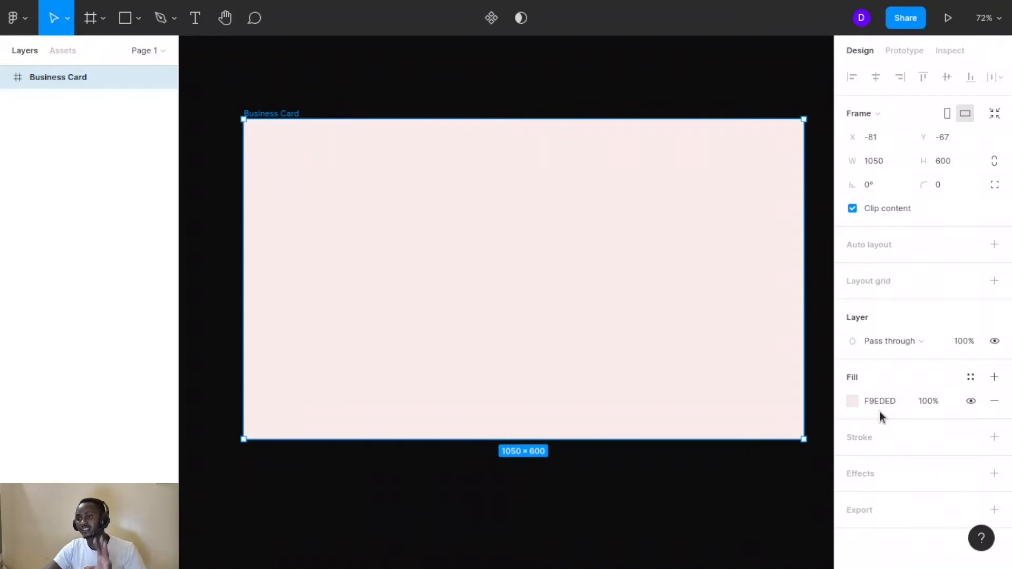
{"action": "left_click", "coordinate": [482, 95]}
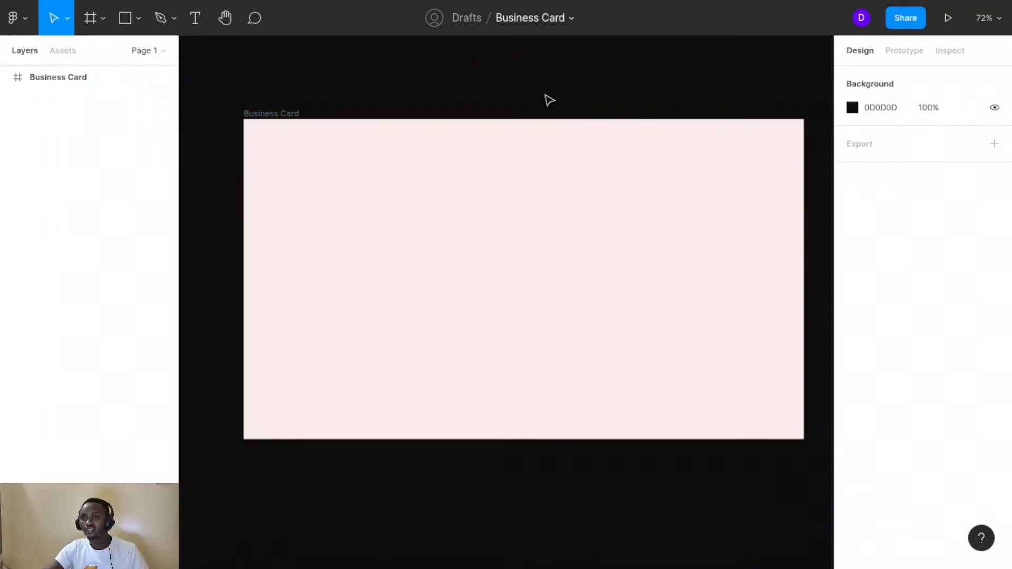
{"action": "left_click", "coordinate": [424, 143]}
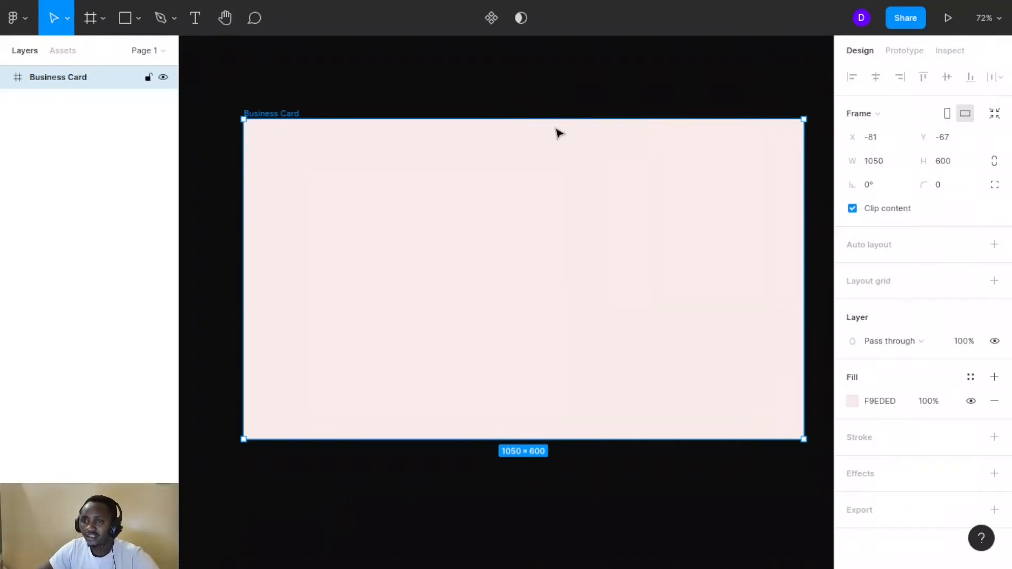
Draw a closed four-point vector with the Pen tool, from a diagonal to the card's right corners
{"action": "left_click", "coordinate": [161, 19]}
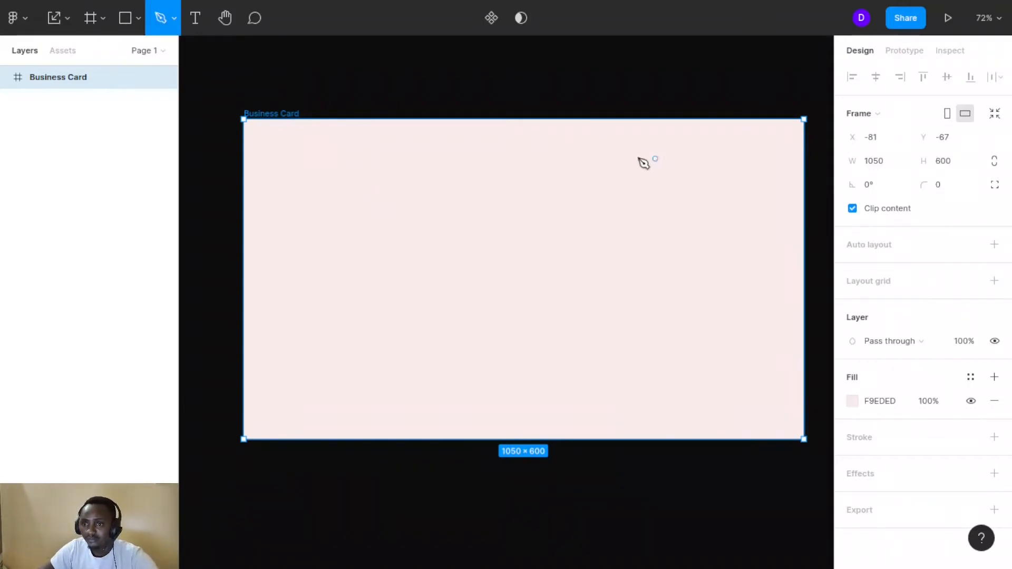
{"action": "left_click", "coordinate": [617, 120]}
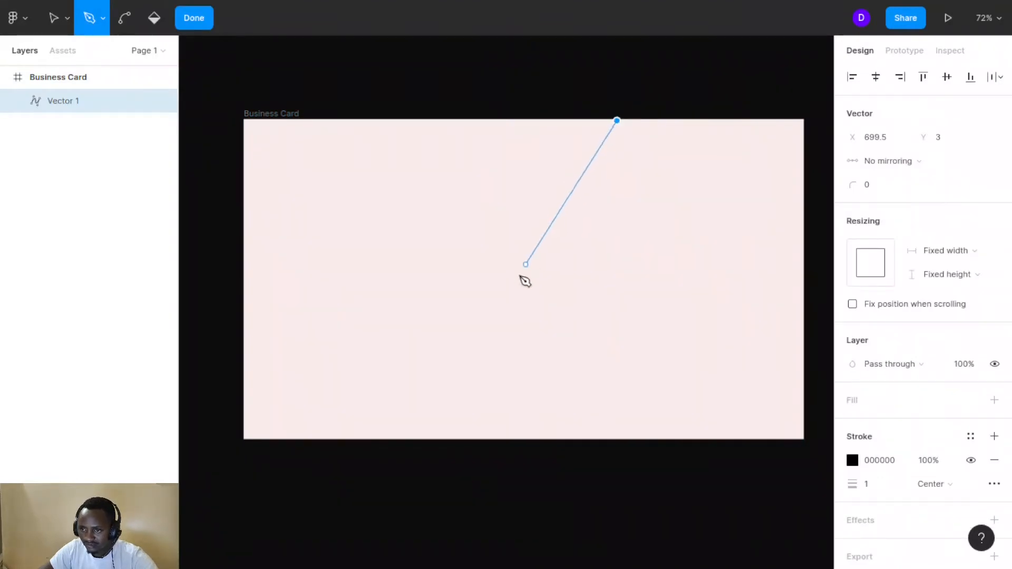
{"action": "left_click", "coordinate": [434, 438]}
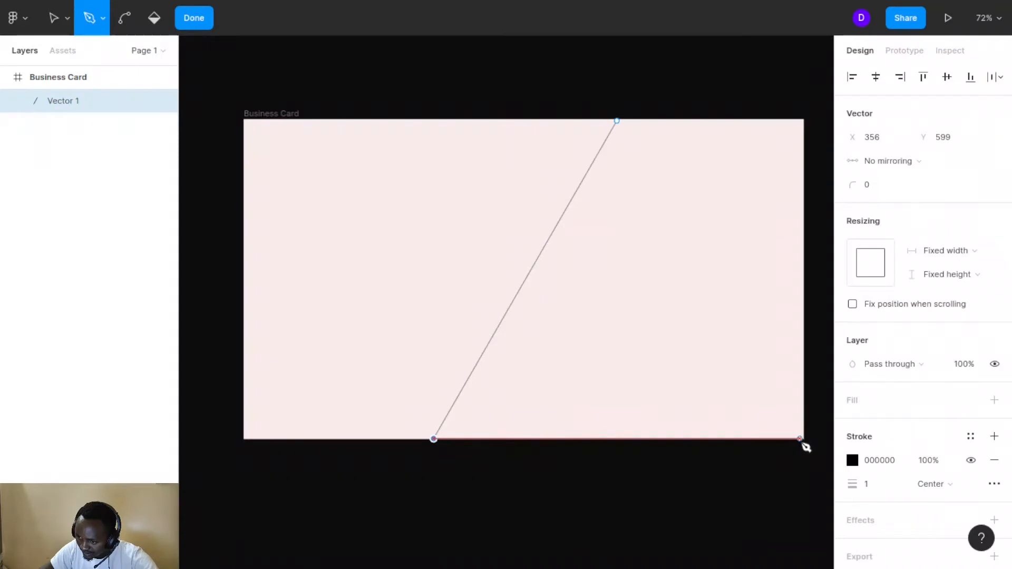
{"action": "left_click", "coordinate": [799, 438]}
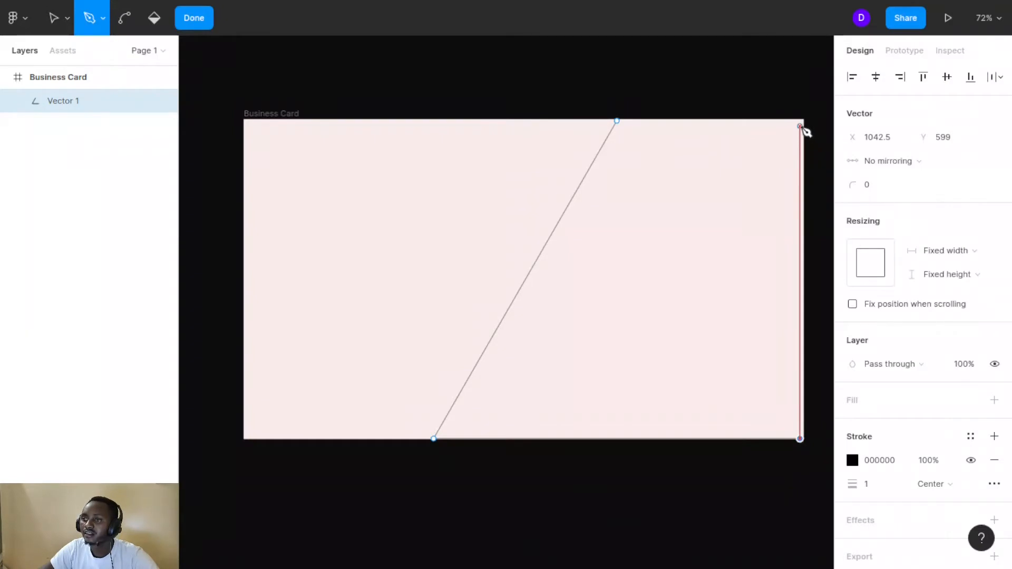
{"action": "left_click", "coordinate": [800, 121]}
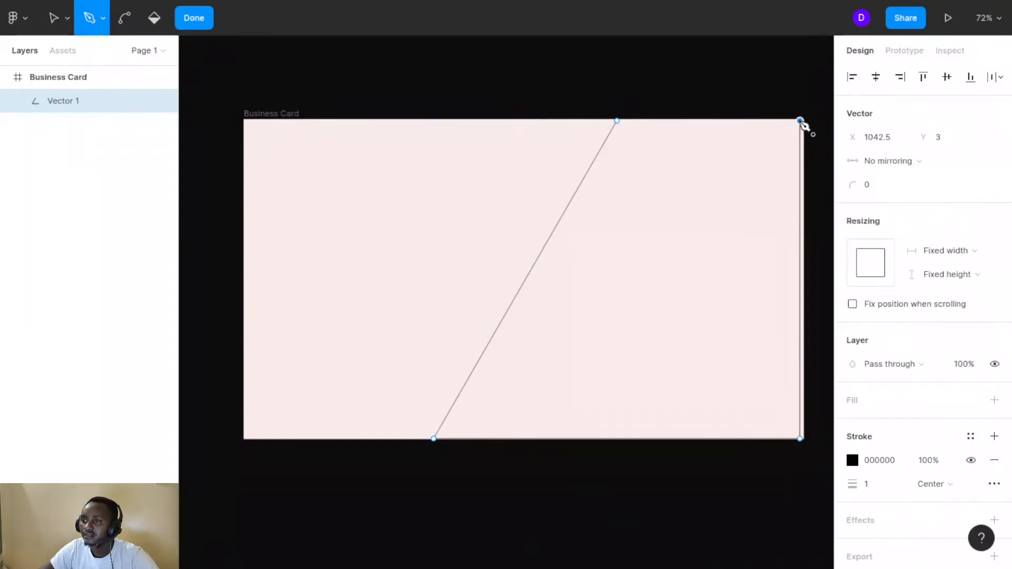
{"action": "left_click", "coordinate": [619, 125]}
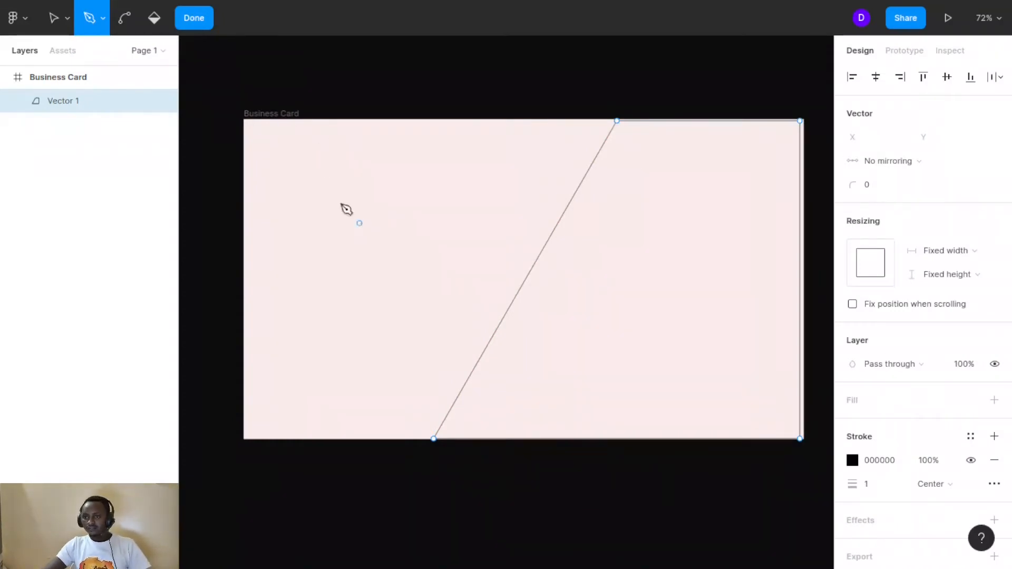
{"action": "left_click", "coordinate": [189, 22]}
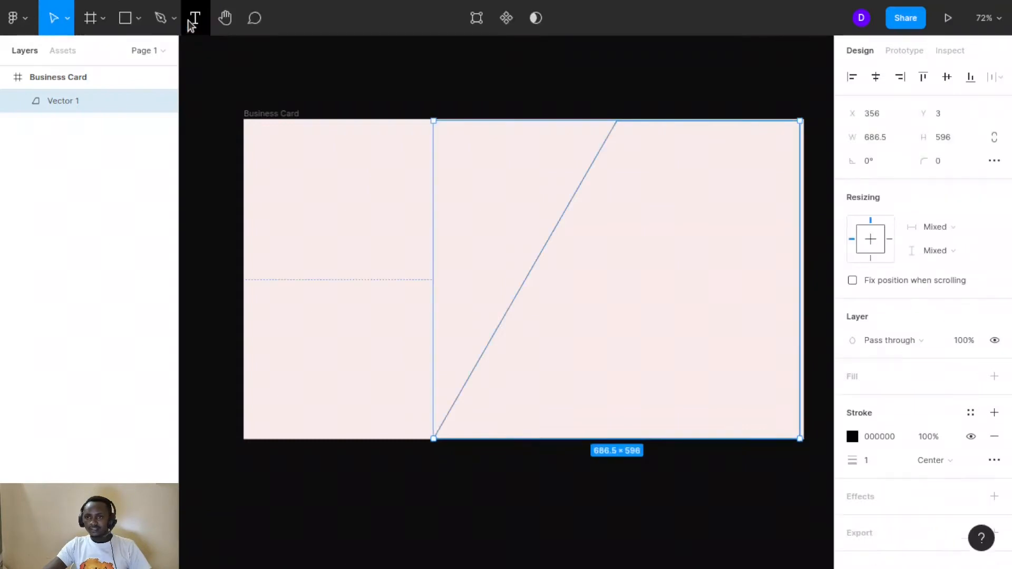
Drag Vector 1's right edge out to the card's right edge
{"action": "left_click", "coordinate": [617, 266]}
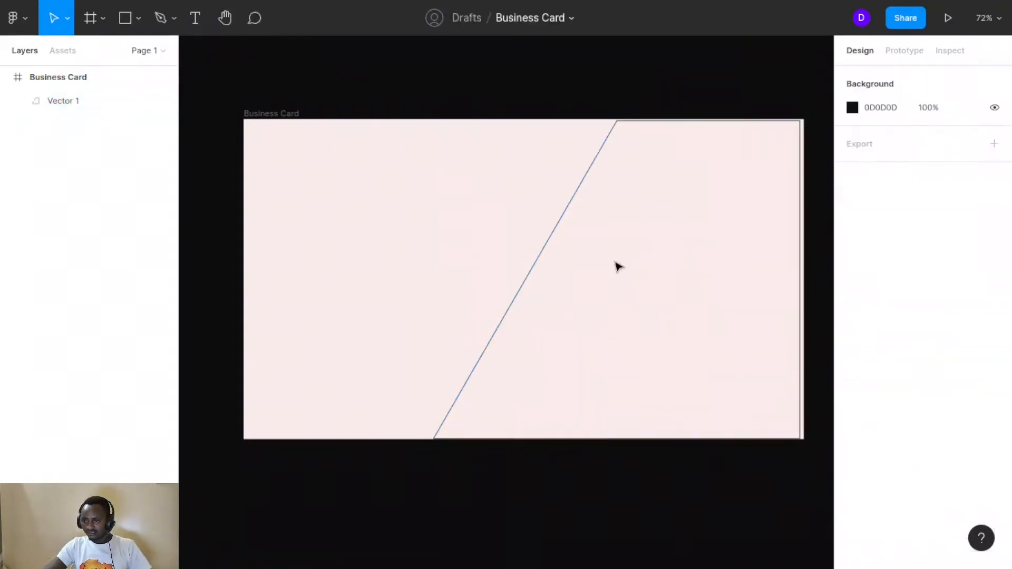
{"action": "scroll", "coordinate": [618, 266], "scroll_direction": "up", "scroll_amount": 5}
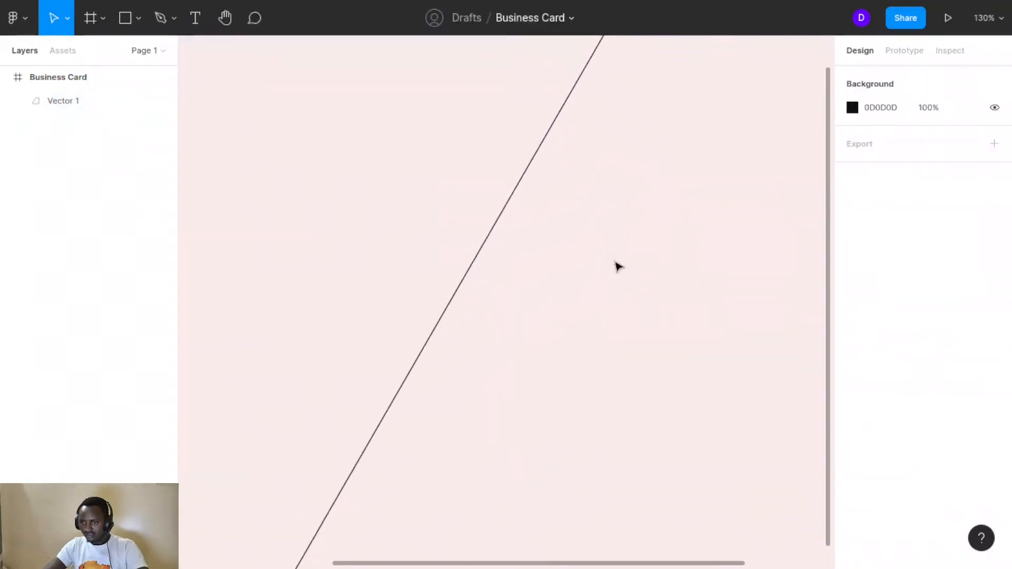
{"action": "scroll", "coordinate": [614, 266], "scroll_direction": "right", "scroll_amount": 8}
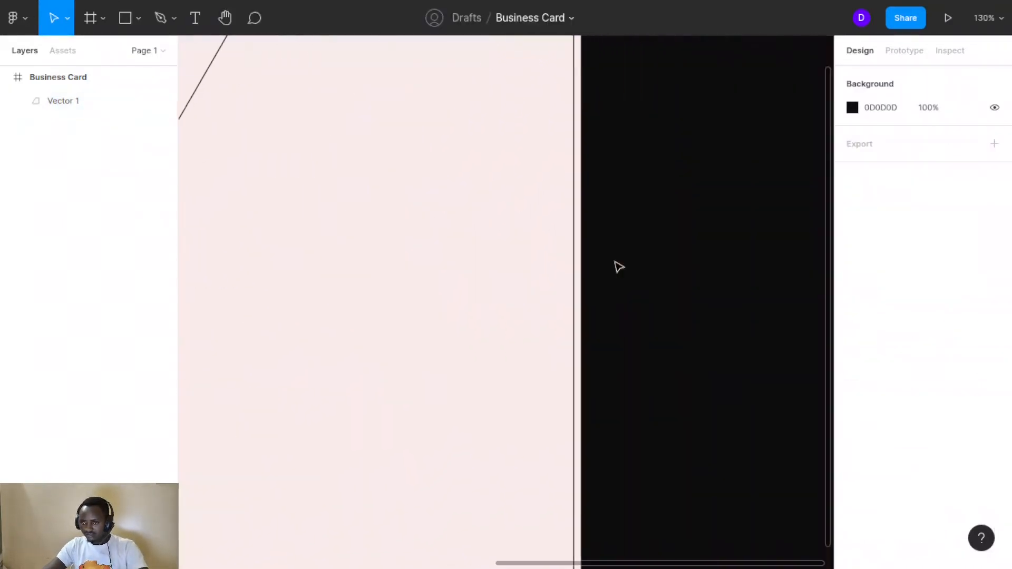
{"action": "left_click", "coordinate": [575, 257]}
{"action": "left_click_drag", "start_coordinate": [574, 250], "coordinate": [582, 255]}
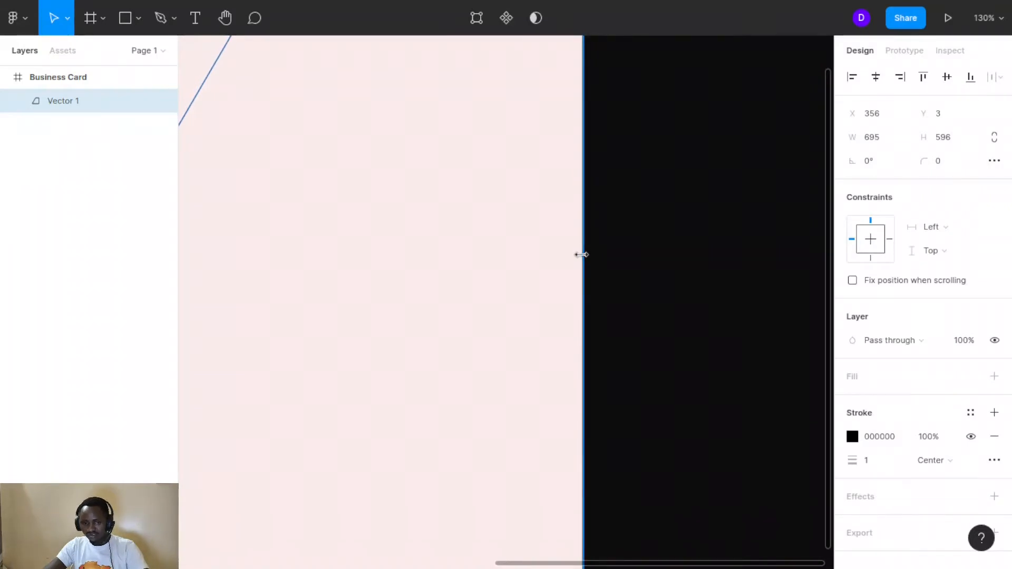
{"action": "scroll", "coordinate": [582, 255], "scroll_direction": "down", "scroll_amount": 5}
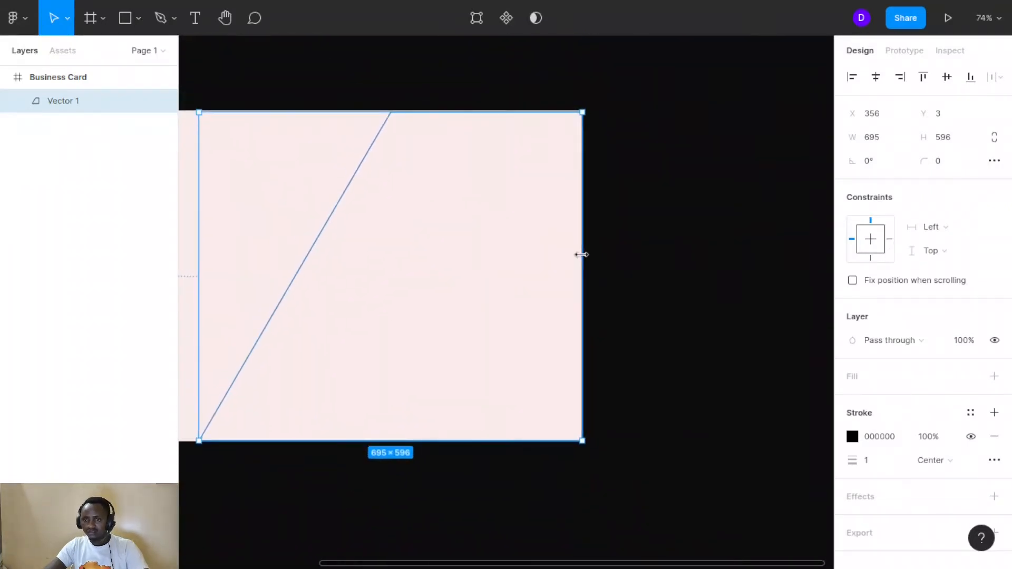
{"action": "scroll", "coordinate": [582, 254], "scroll_direction": "up", "scroll_amount": 1}
{"action": "scroll", "coordinate": [582, 255], "scroll_direction": "left", "scroll_amount": 1}
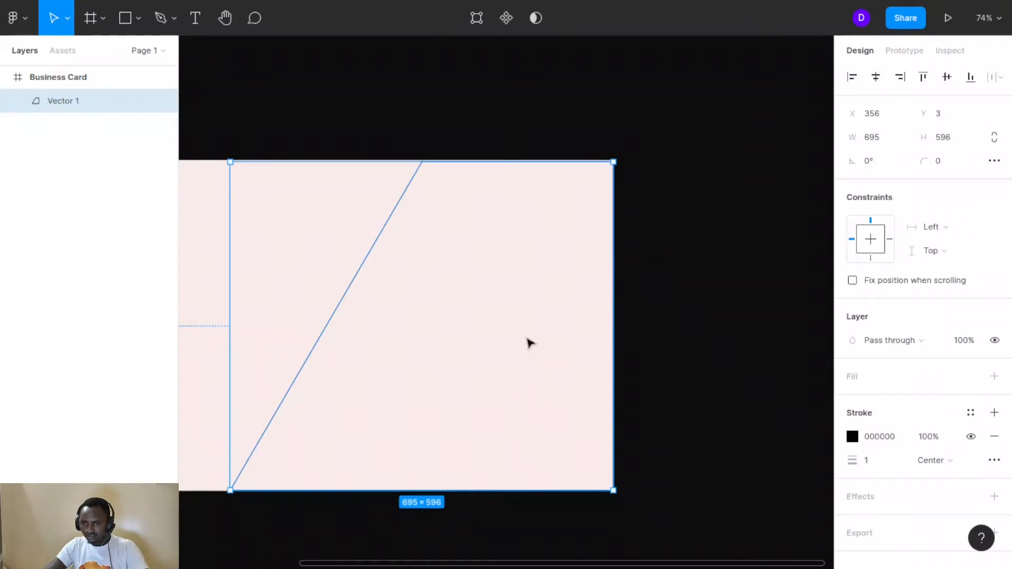
{"action": "scroll", "coordinate": [518, 161], "scroll_direction": "up", "scroll_amount": 8}
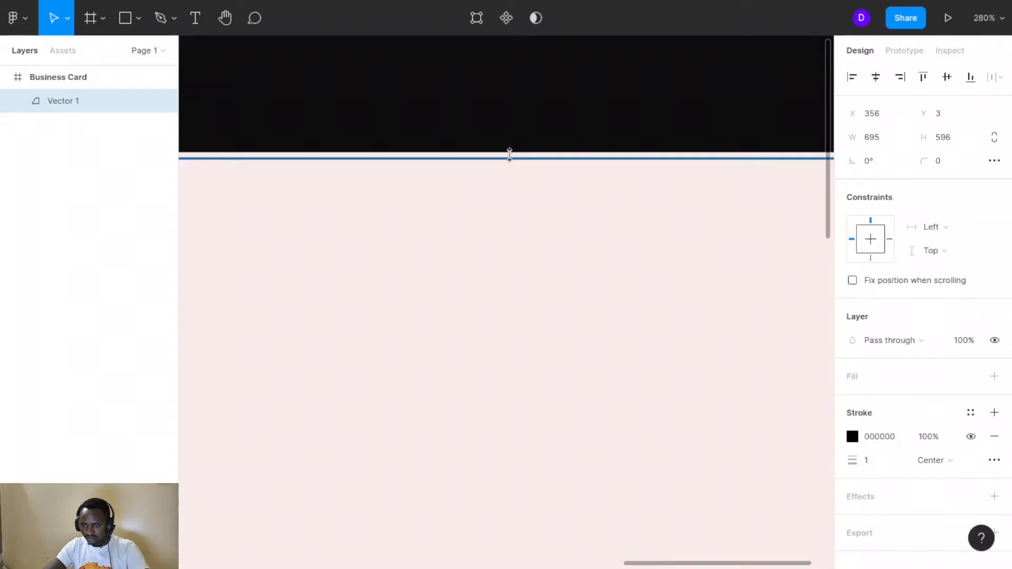
Stretch Vector 1's top and bottom edges to the card, making it 695 × 600 at Y 0
{"action": "left_click_drag", "start_coordinate": [509, 154], "coordinate": [512, 154]}
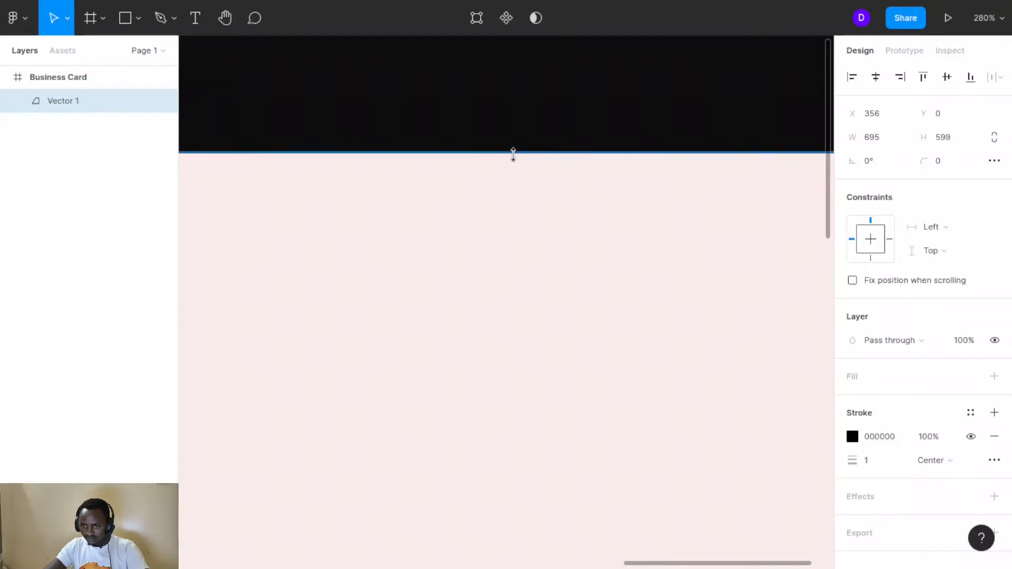
{"action": "scroll", "coordinate": [494, 251], "scroll_direction": "right", "scroll_amount": 5}
{"action": "scroll", "coordinate": [494, 250], "scroll_direction": "up", "scroll_amount": 2}
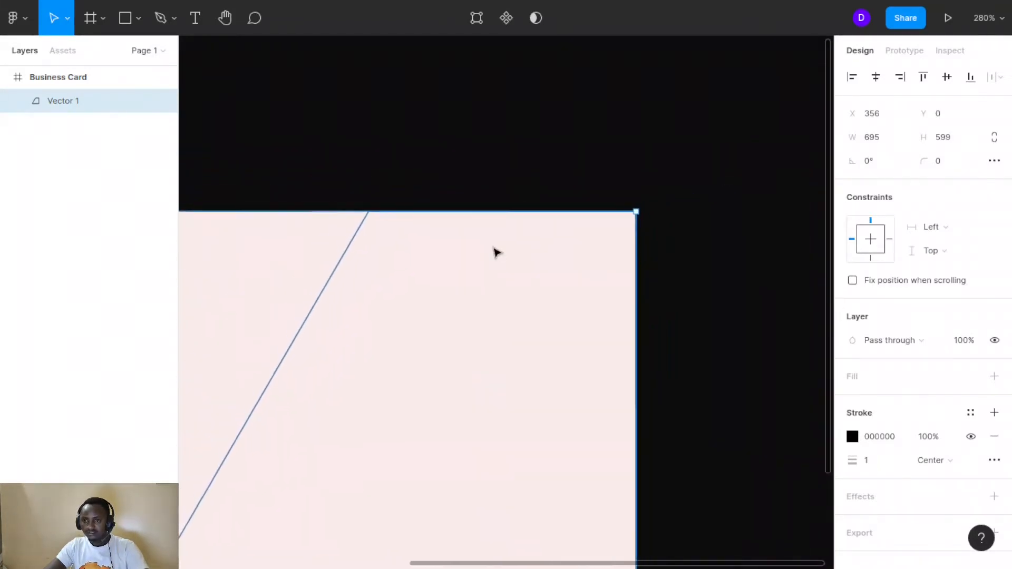
{"action": "key", "text": "shift+1"}
{"action": "scroll", "coordinate": [496, 251], "scroll_direction": "down", "scroll_amount": 2}
{"action": "scroll", "coordinate": [495, 251], "scroll_direction": "left", "scroll_amount": 3}
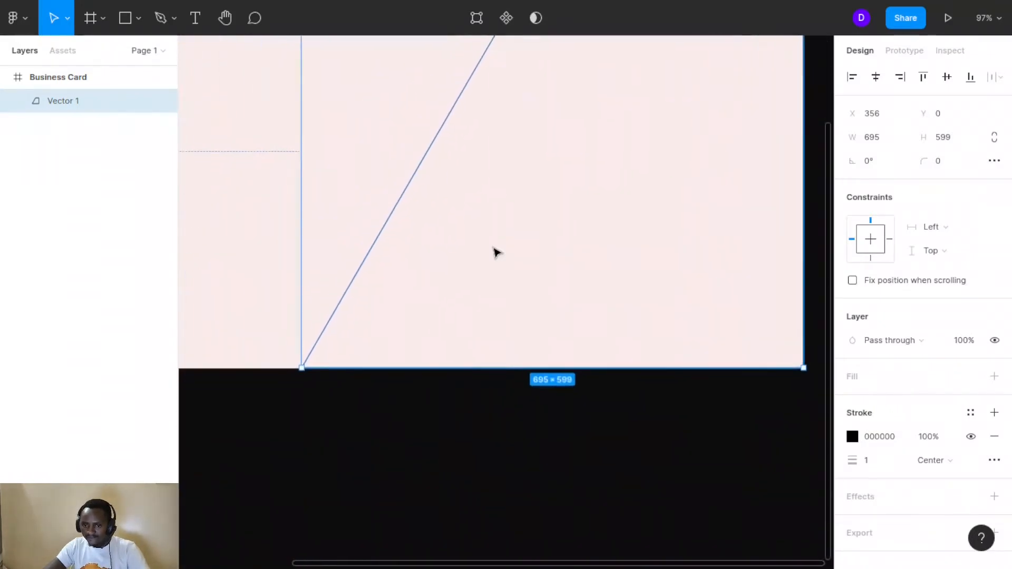
{"action": "scroll", "coordinate": [436, 373], "scroll_direction": "down", "scroll_amount": 3}
{"action": "scroll", "coordinate": [439, 374], "scroll_direction": "down", "scroll_amount": 1}
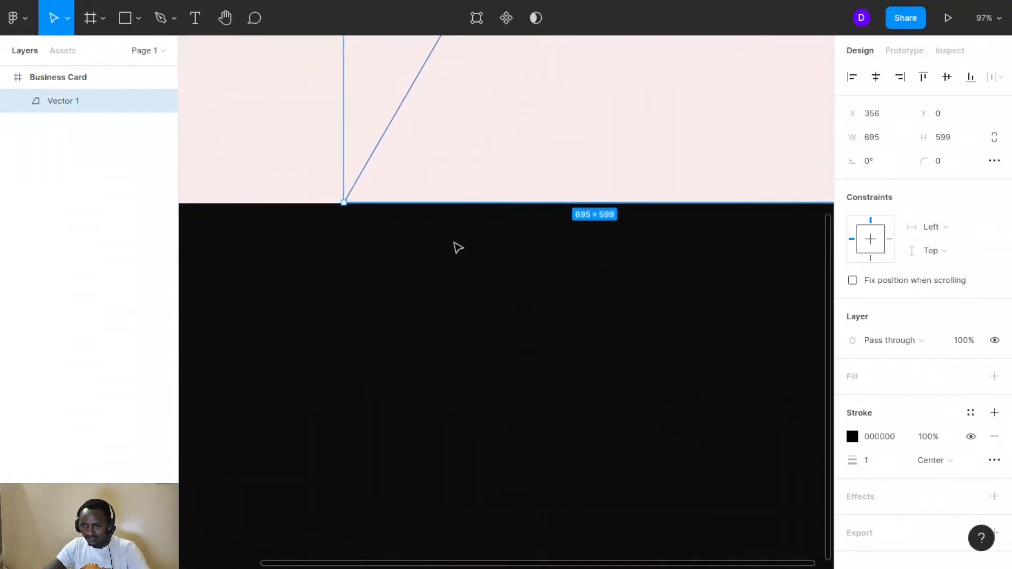
{"action": "scroll", "coordinate": [457, 242], "scroll_direction": "up", "scroll_amount": 5}
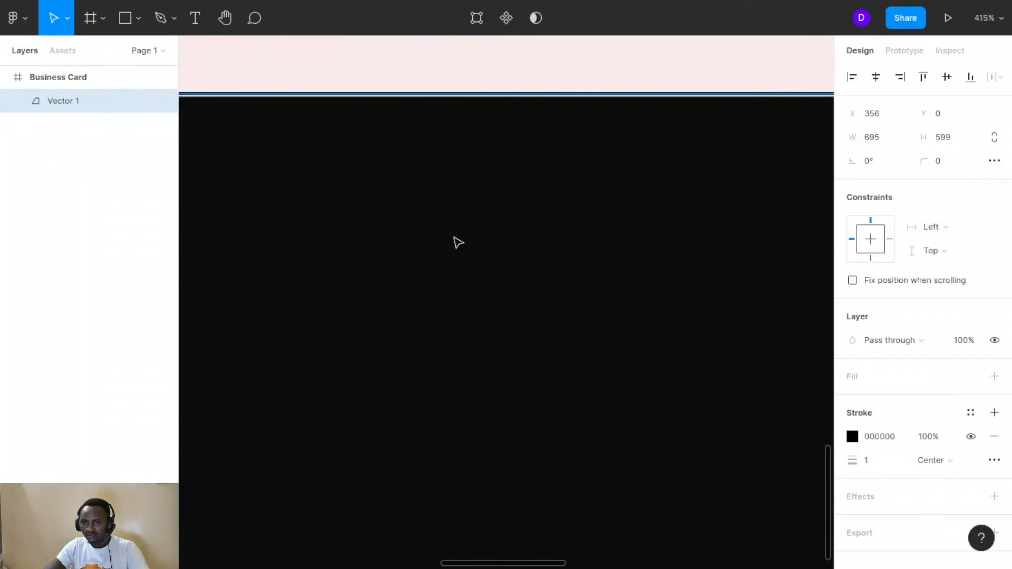
{"action": "scroll", "coordinate": [456, 241], "scroll_direction": "up", "scroll_amount": 4}
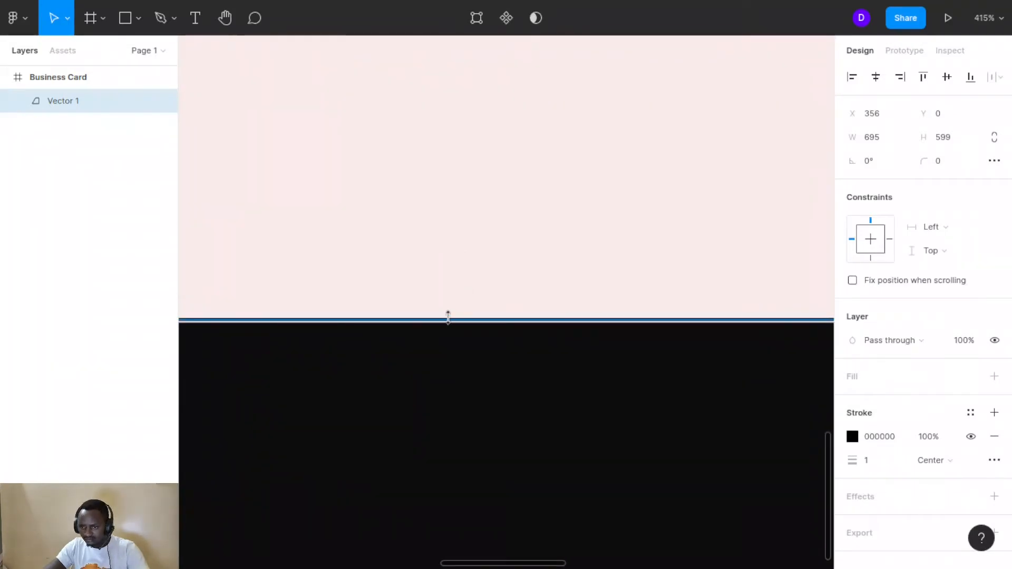
{"action": "left_click_drag", "start_coordinate": [450, 318], "coordinate": [447, 322]}
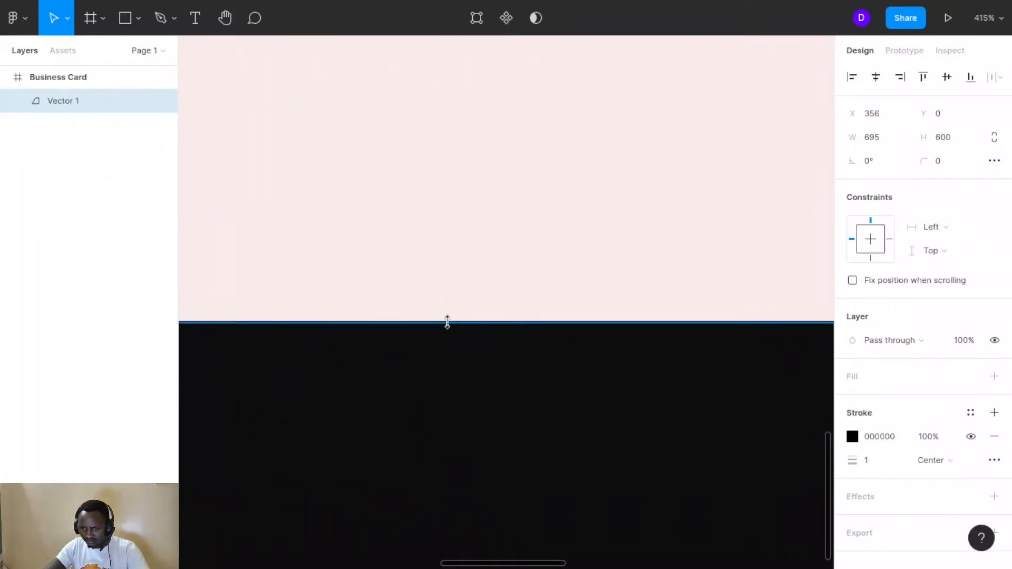
{"action": "scroll", "coordinate": [447, 322], "scroll_direction": "down", "scroll_amount": 5}
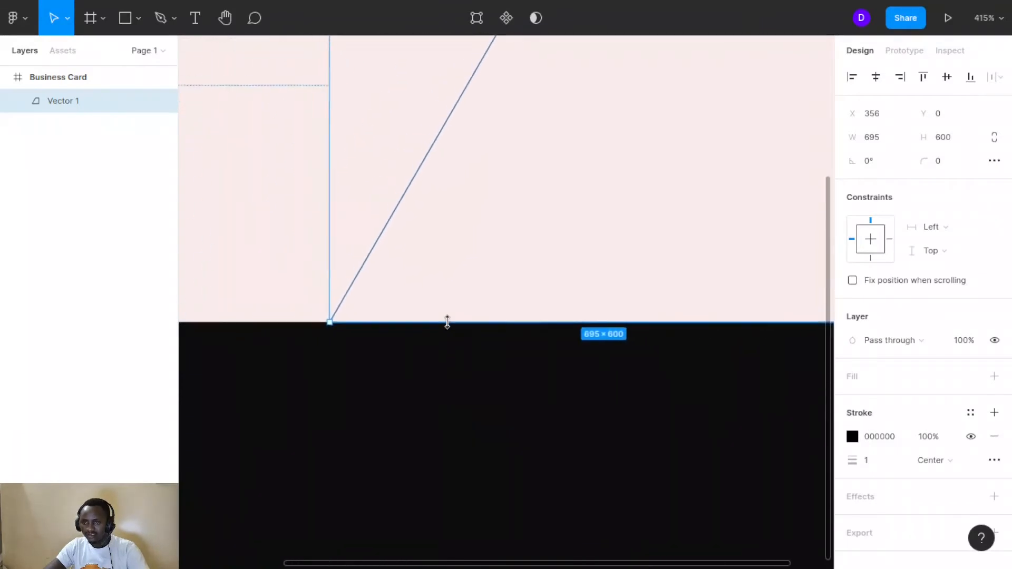
{"action": "scroll", "coordinate": [447, 322], "scroll_direction": "down", "scroll_amount": 1}
{"action": "scroll", "coordinate": [448, 324], "scroll_direction": "up", "scroll_amount": 3}
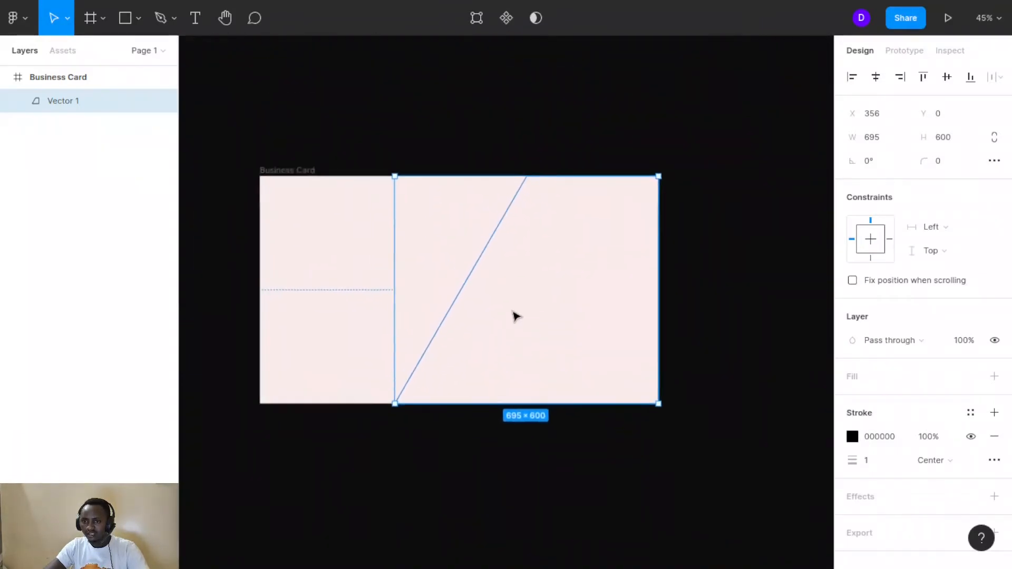
{"action": "scroll", "coordinate": [515, 316], "scroll_direction": "down", "scroll_amount": 1}
{"action": "scroll", "coordinate": [516, 317], "scroll_direction": "up", "scroll_amount": 3}
{"action": "scroll", "coordinate": [515, 316], "scroll_direction": "up", "scroll_amount": 1}
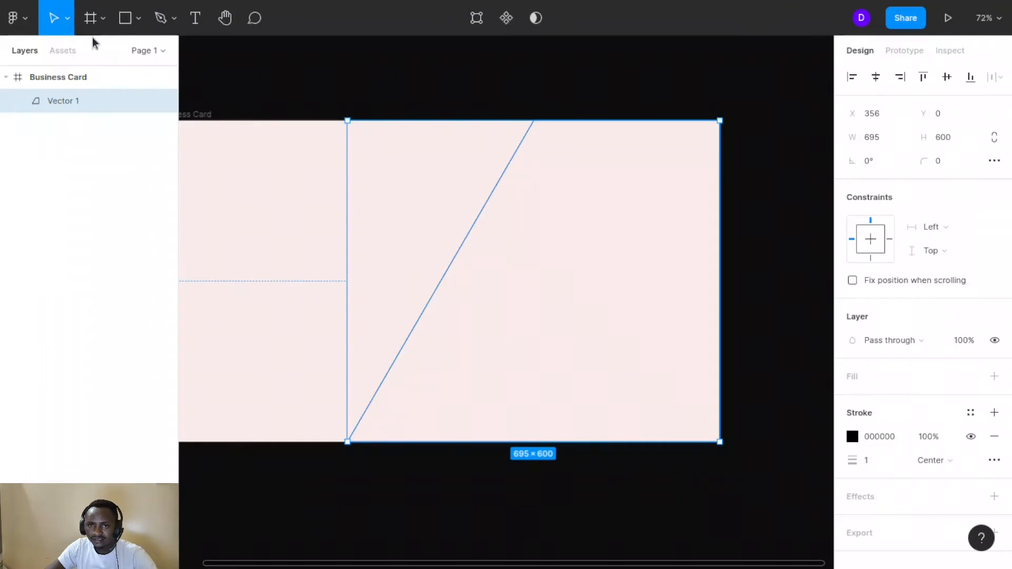
{"action": "left_click", "coordinate": [298, 184]}
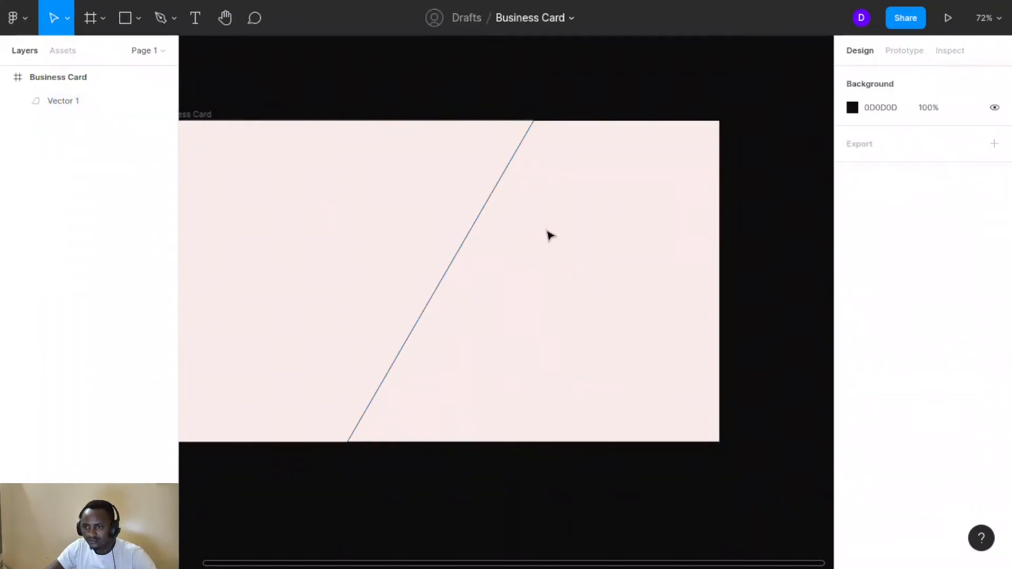
{"action": "left_click", "coordinate": [483, 216]}
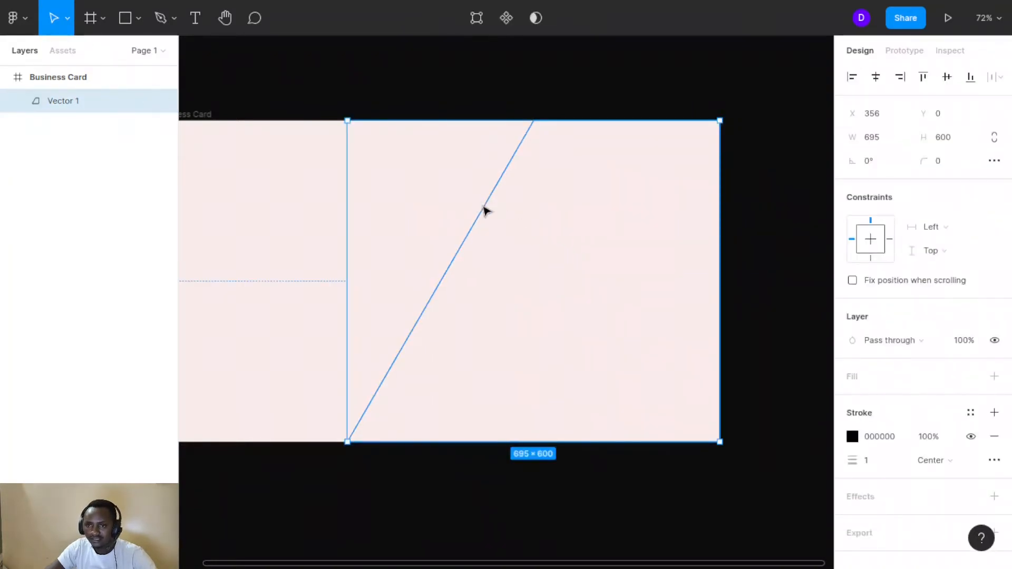
Paint-bucket fill the region right of the diagonal with near-black 0C0C0C
{"action": "left_click", "coordinate": [476, 19]}
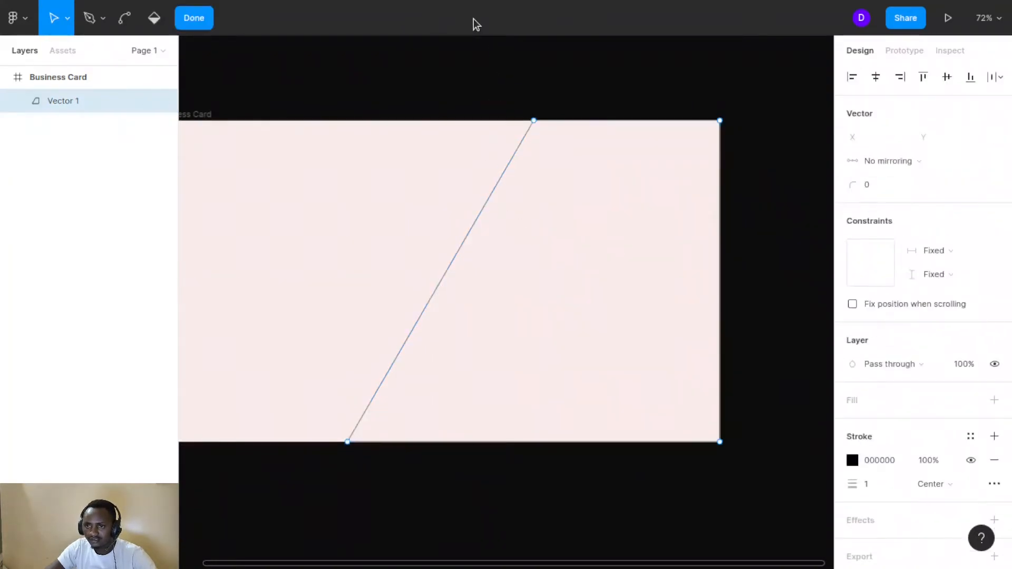
{"action": "left_click", "coordinate": [154, 19]}
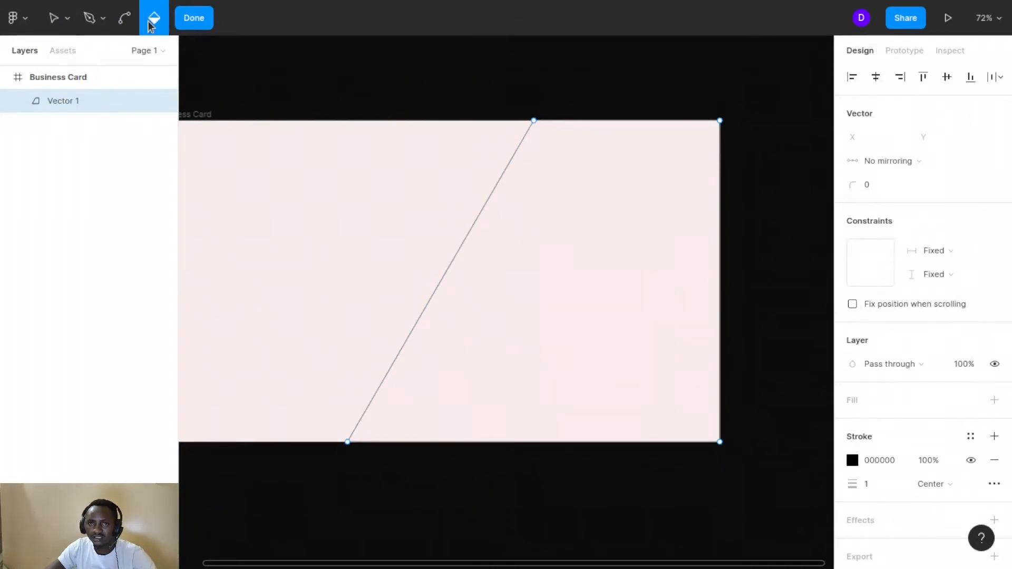
{"action": "left_click", "coordinate": [540, 215]}
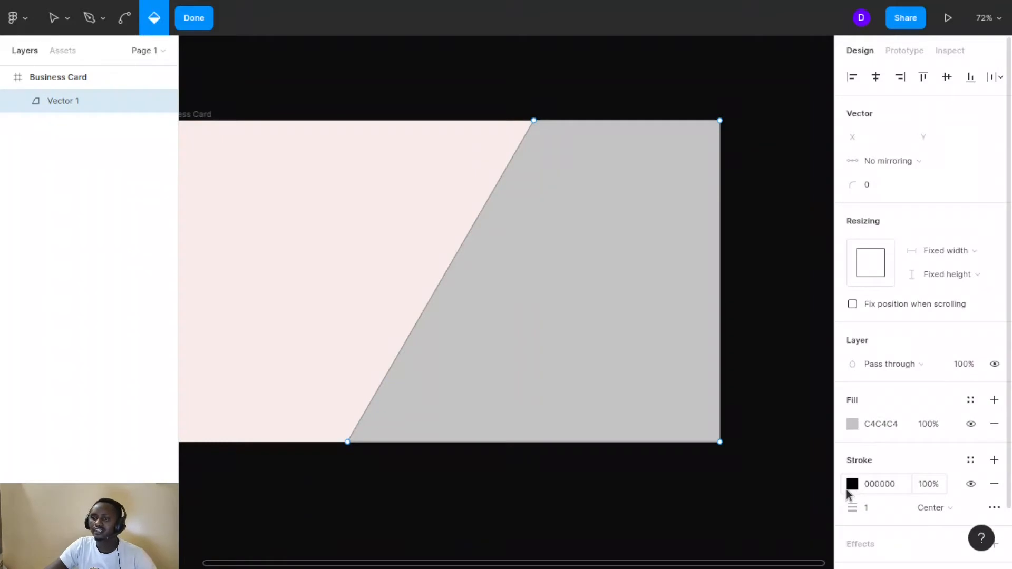
{"action": "left_click", "coordinate": [846, 422]}
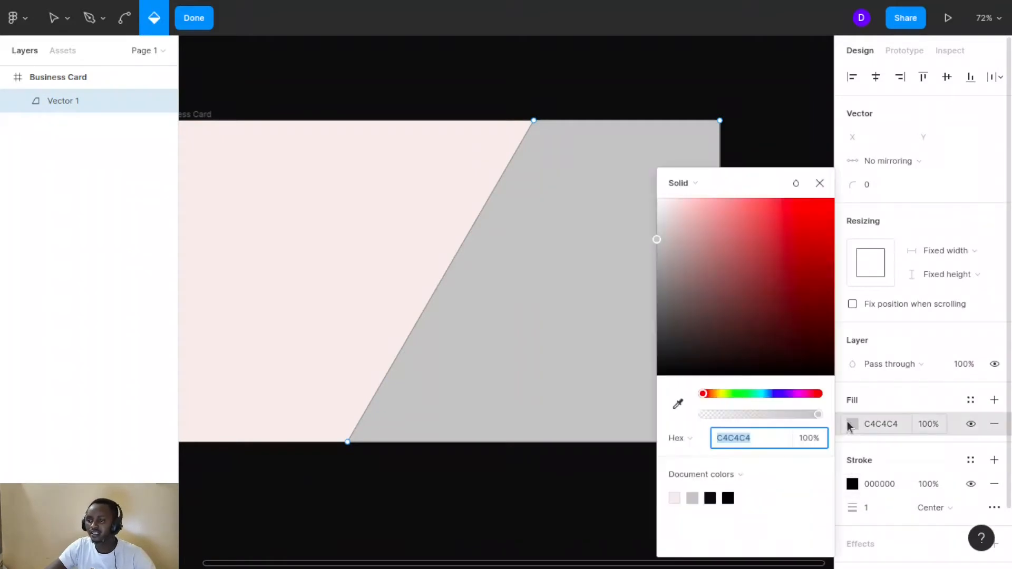
{"action": "left_click", "coordinate": [659, 368]}
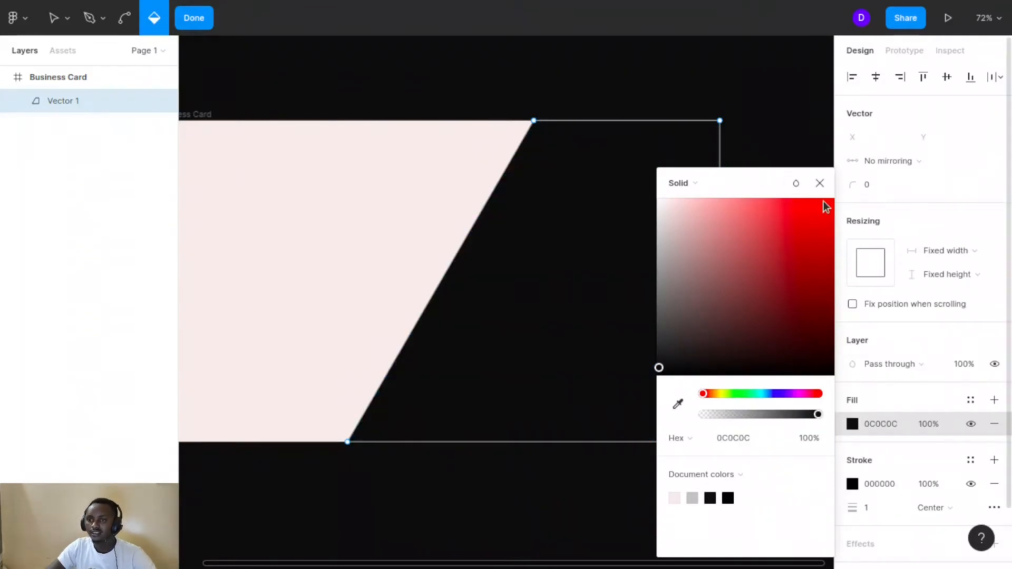
{"action": "left_click", "coordinate": [820, 184]}
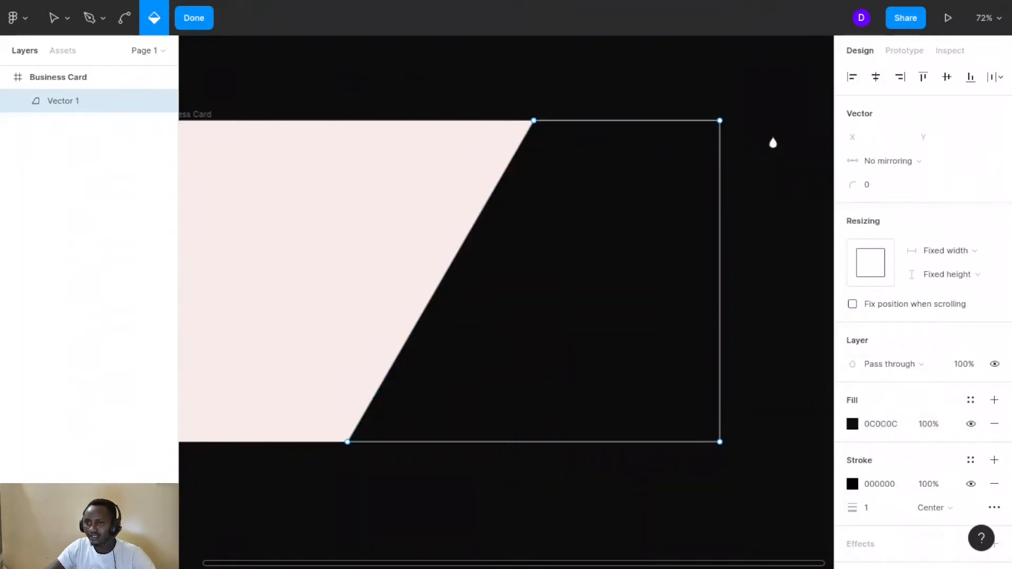
{"action": "key", "text": "Escape"}
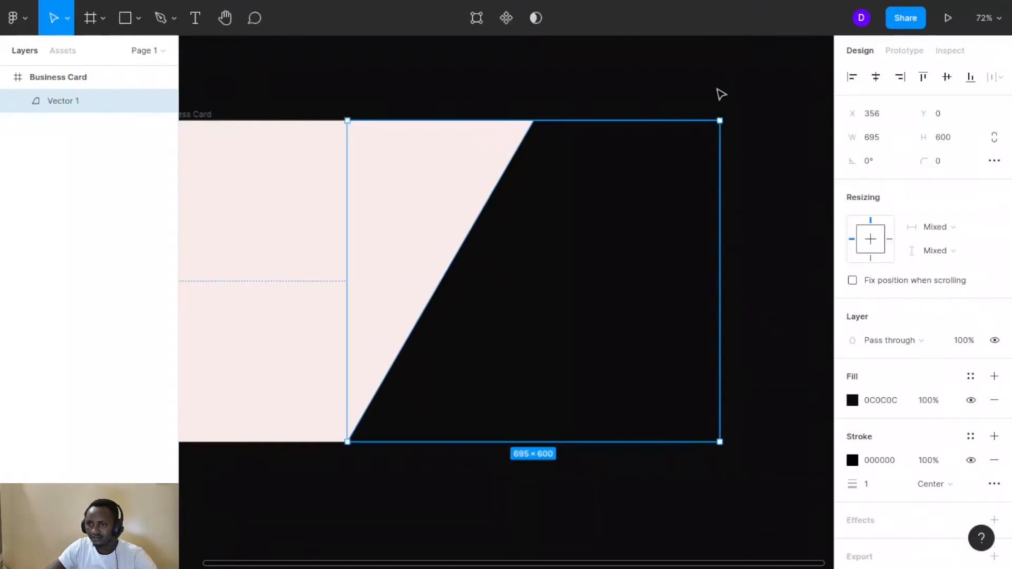
{"action": "left_click", "coordinate": [784, 171]}
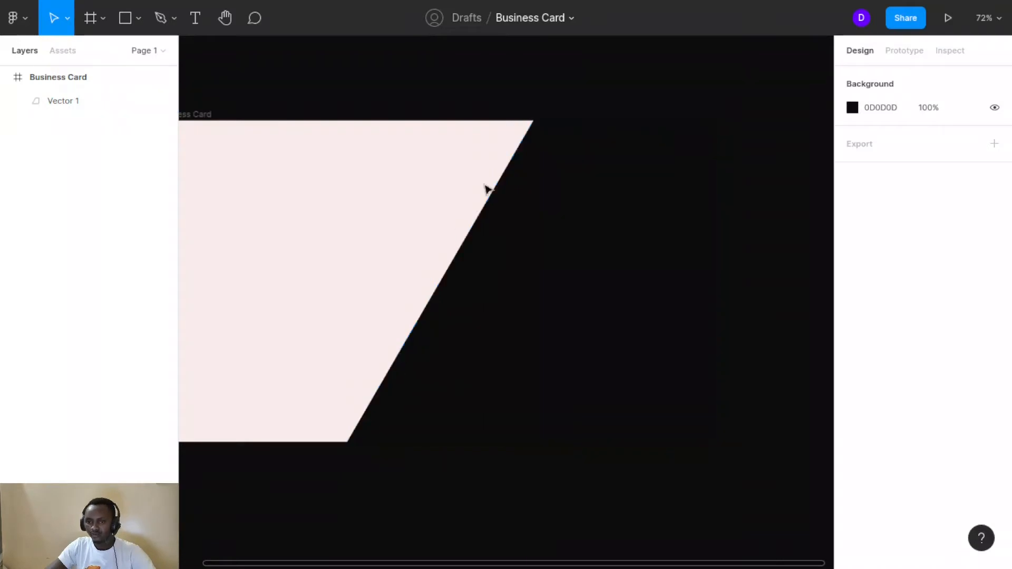
Give Vector 1 a bright yellow F8D72C stroke with weight 5
{"action": "left_click", "coordinate": [610, 125]}
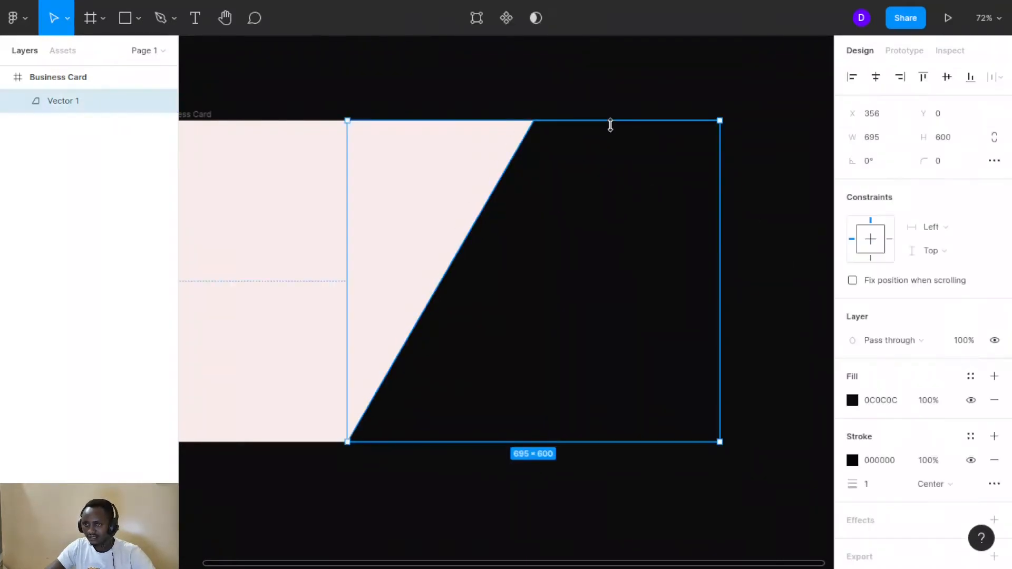
{"action": "left_click", "coordinate": [854, 467]}
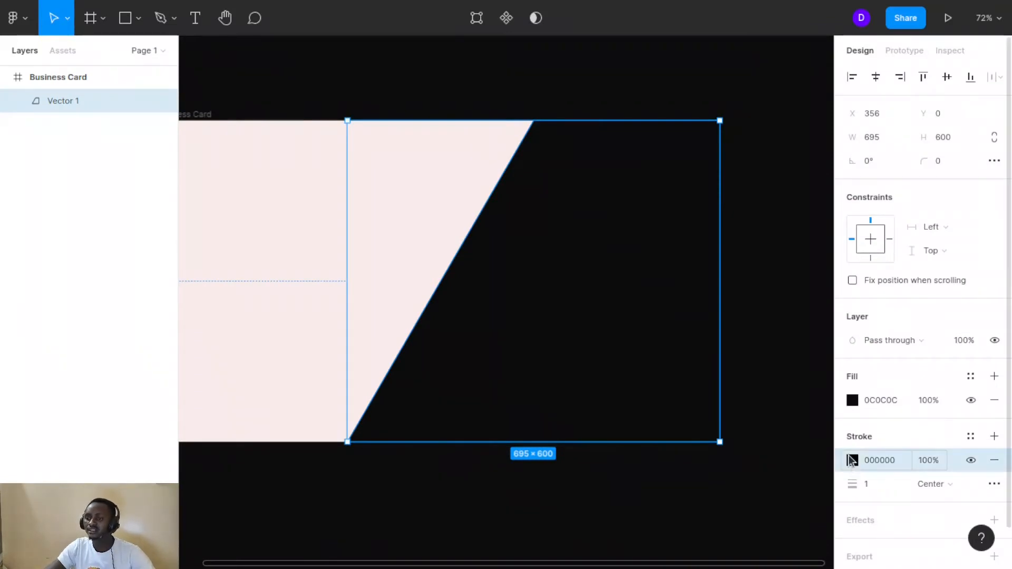
{"action": "left_click", "coordinate": [852, 460]}
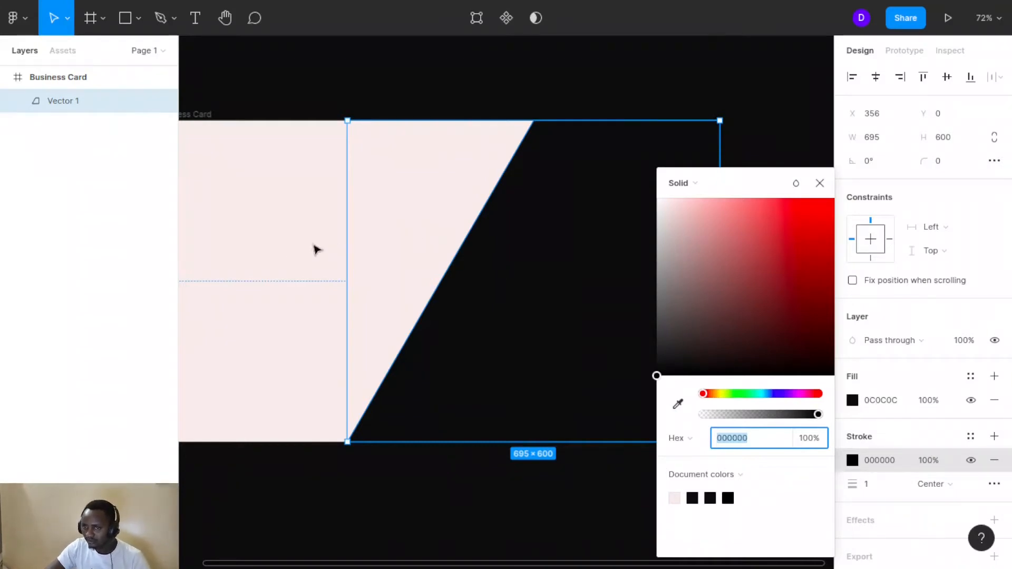
{"action": "left_click", "coordinate": [719, 392]}
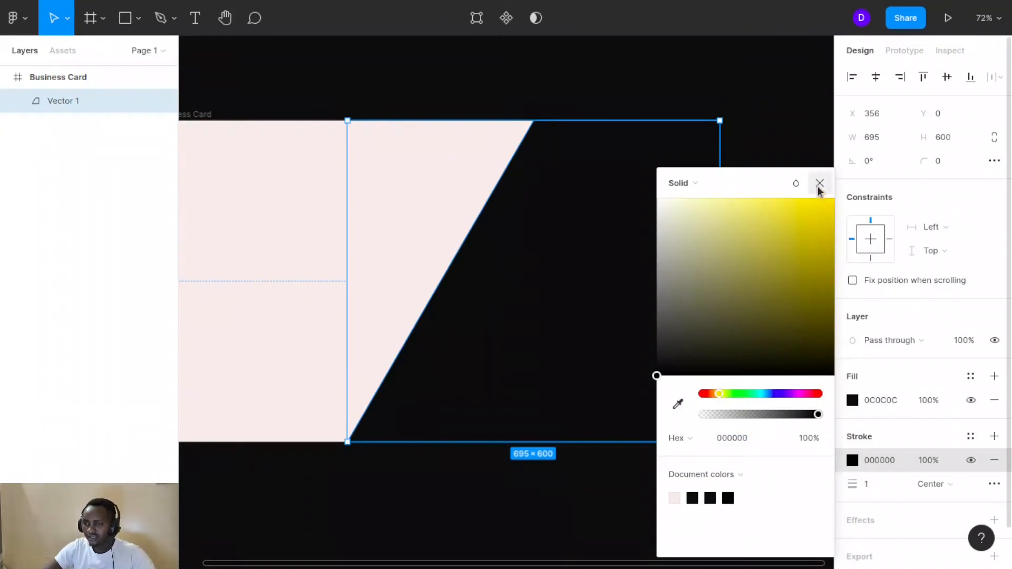
{"action": "left_click", "coordinate": [809, 208]}
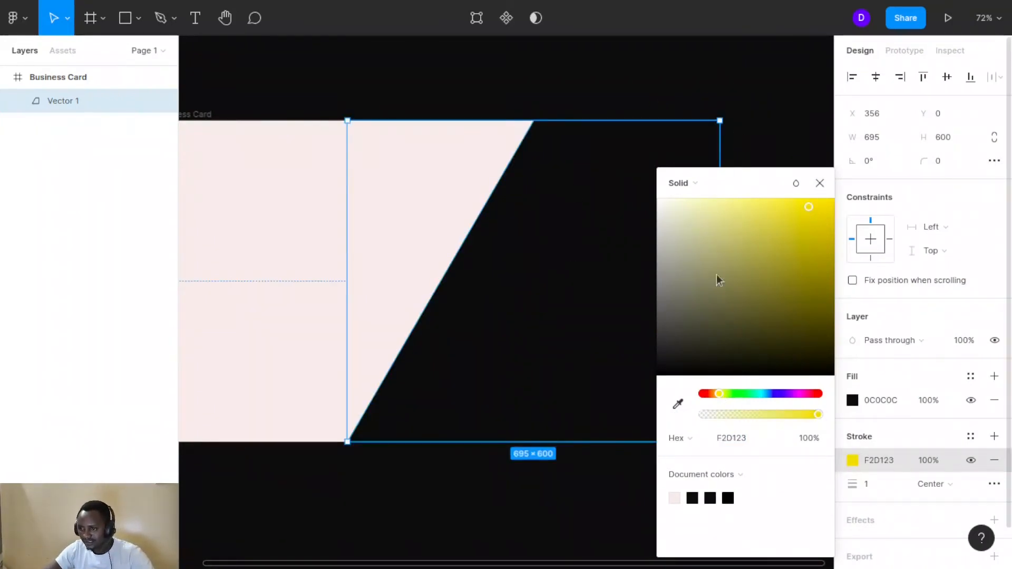
{"action": "left_click_drag", "start_coordinate": [761, 181], "coordinate": [905, 102]}
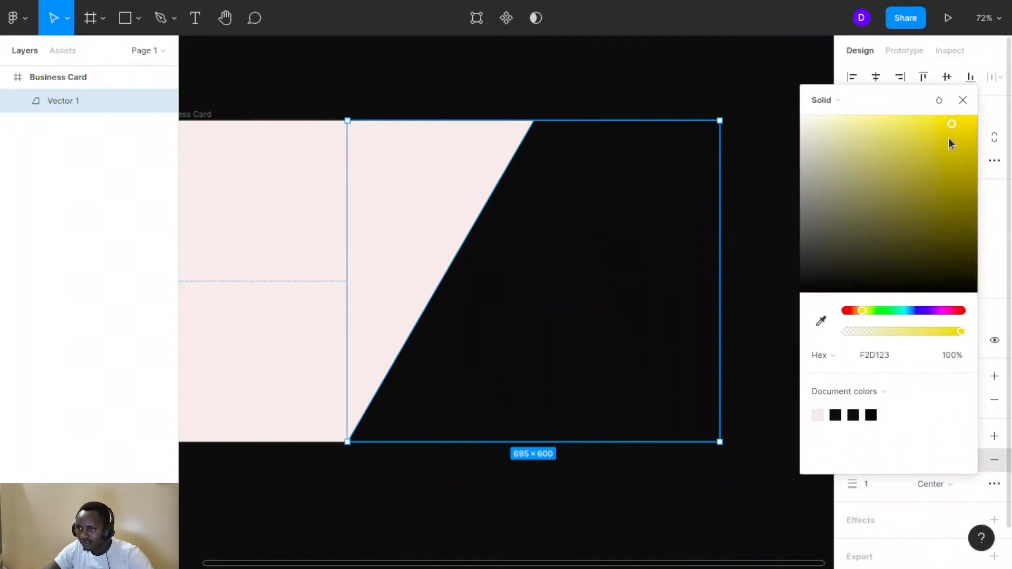
{"action": "left_click_drag", "start_coordinate": [950, 140], "coordinate": [952, 144]}
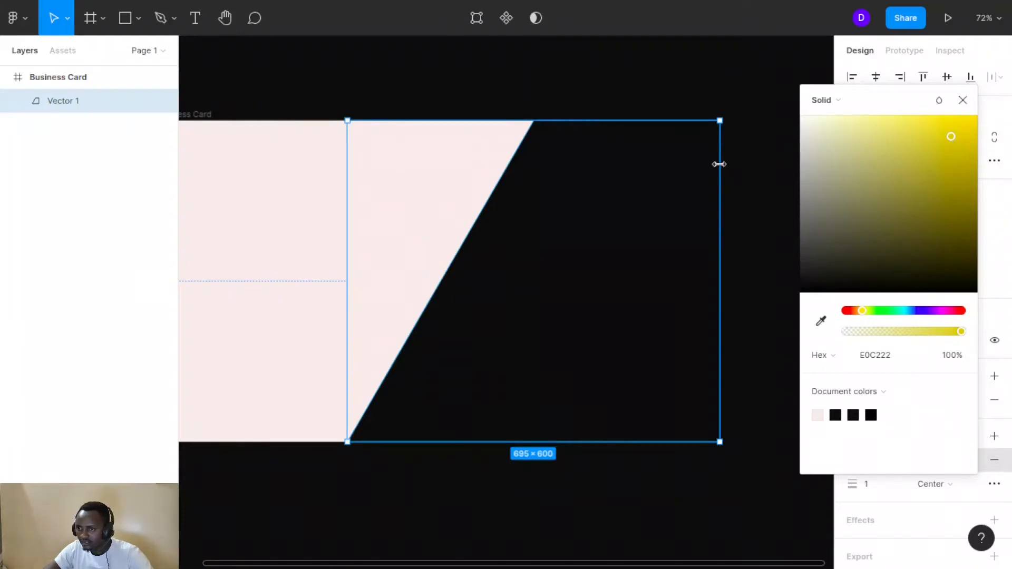
{"action": "left_click", "coordinate": [872, 483]}
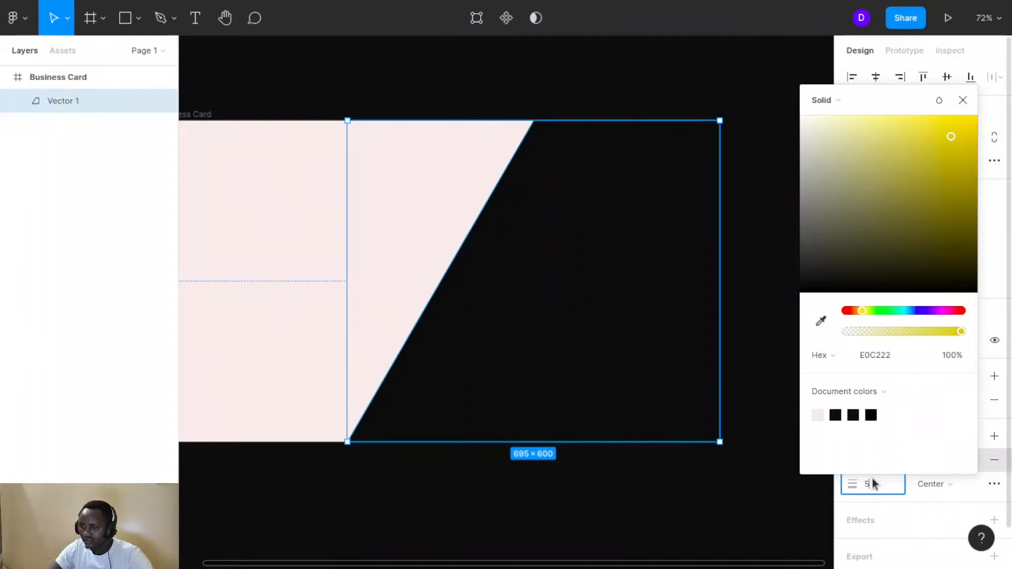
{"action": "type", "text": "5"}
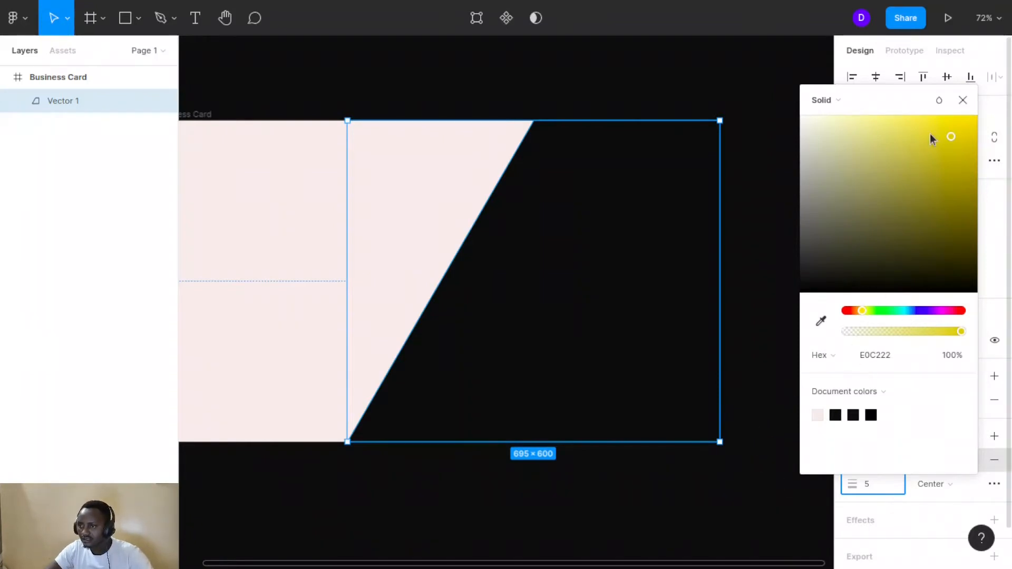
{"action": "left_click", "coordinate": [945, 124]}
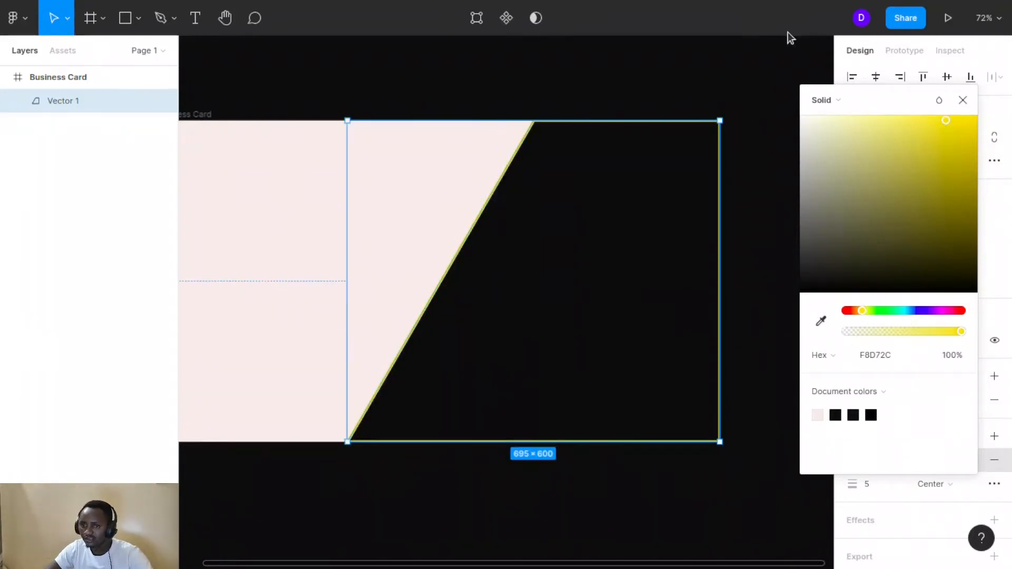
{"action": "left_click", "coordinate": [651, 86]}
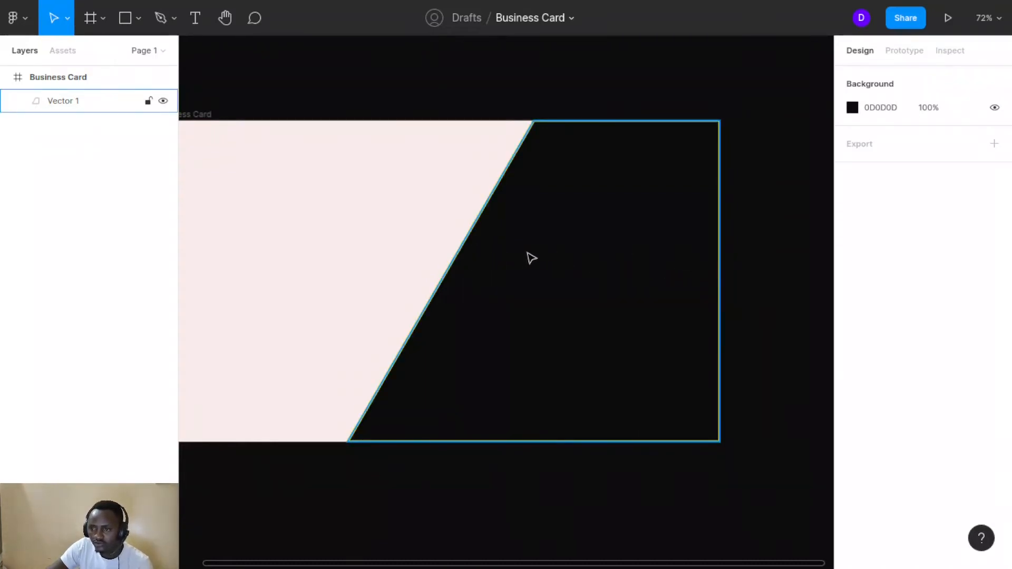
Draw a closed narrow wedge path from the card's right edge out onto the pink side
{"action": "left_click", "coordinate": [163, 22]}
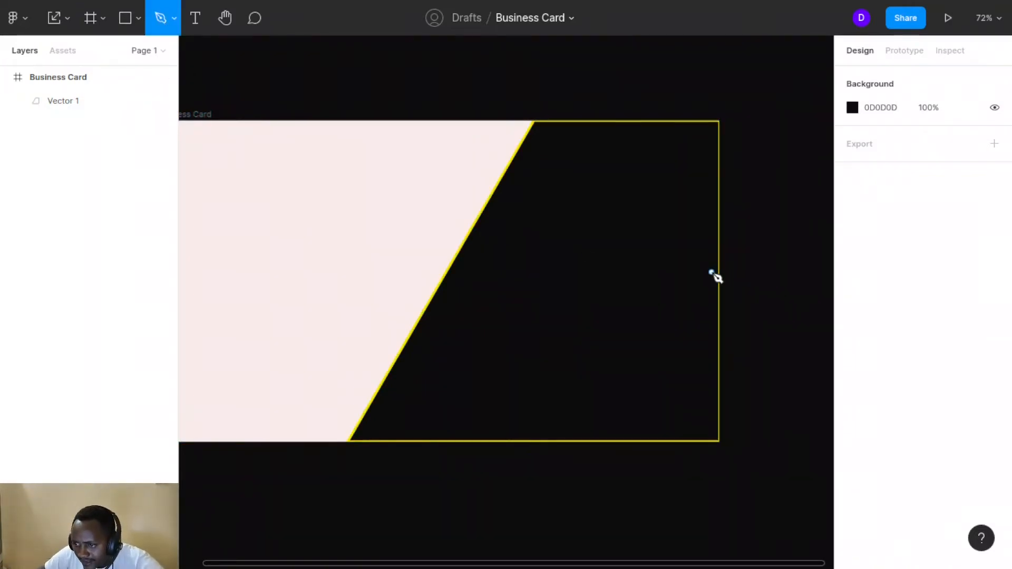
{"action": "left_click", "coordinate": [717, 267]}
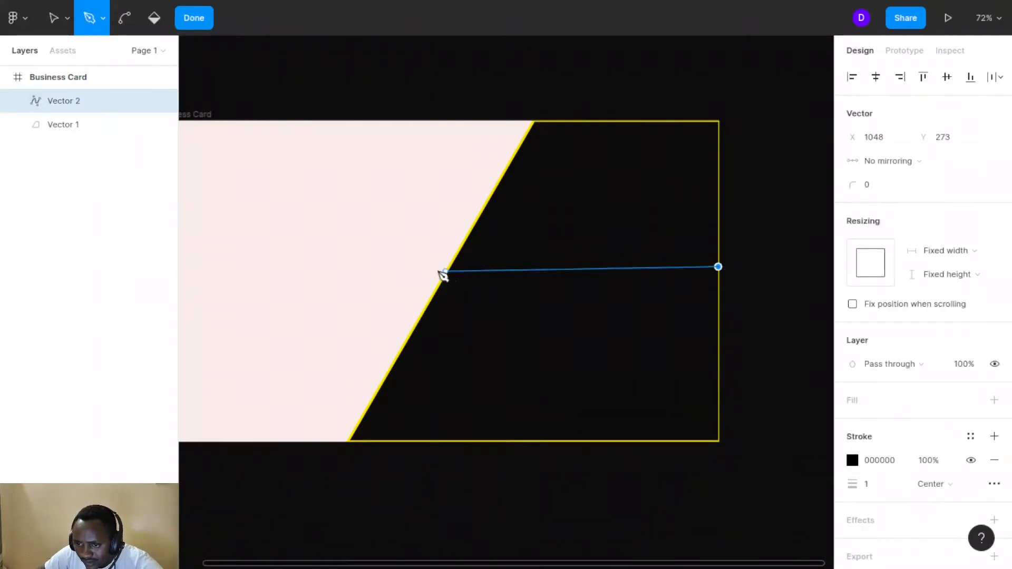
{"action": "left_click", "coordinate": [378, 278]}
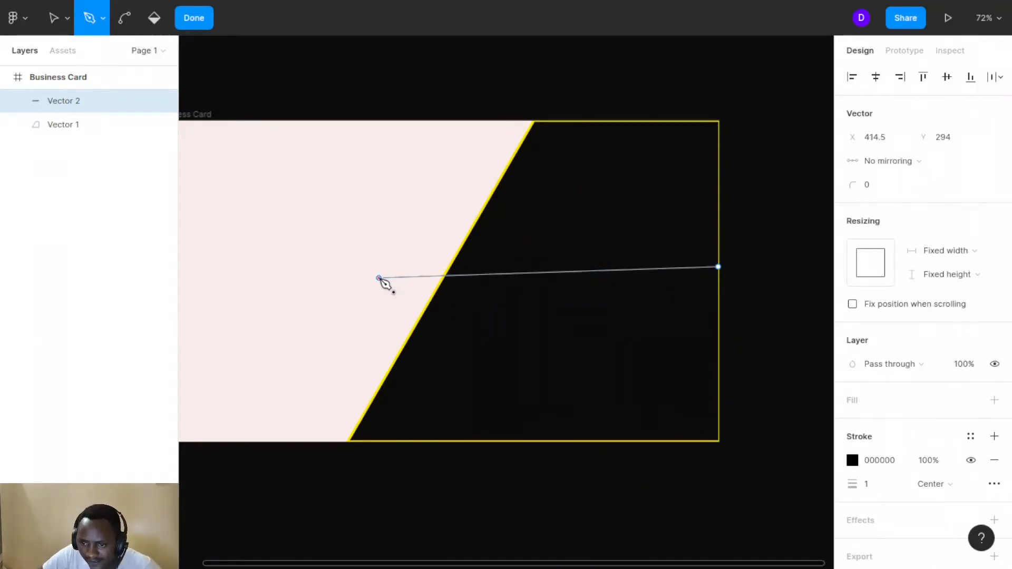
{"action": "left_click_drag", "start_coordinate": [380, 278], "coordinate": [423, 307]}
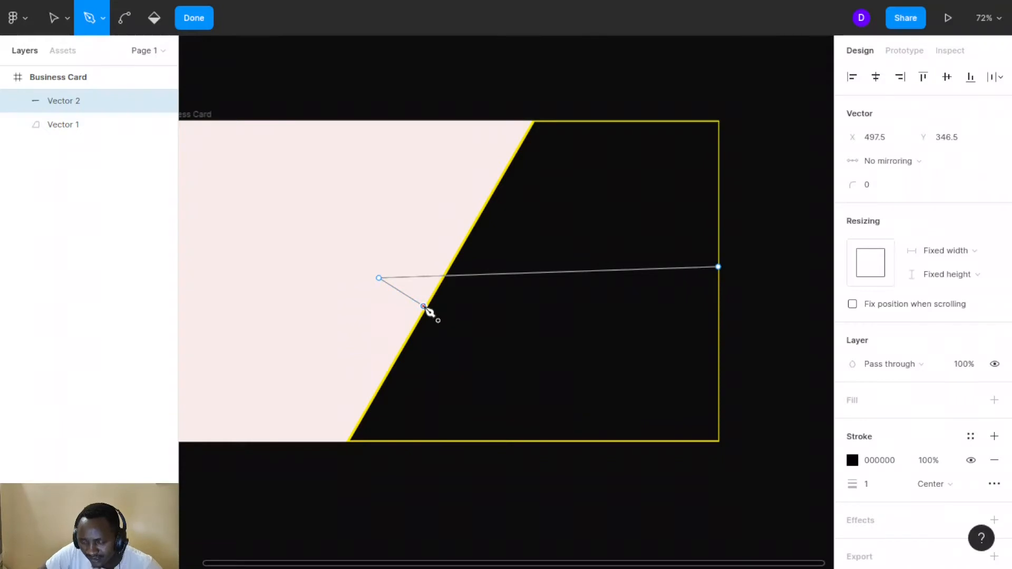
{"action": "left_click", "coordinate": [718, 300]}
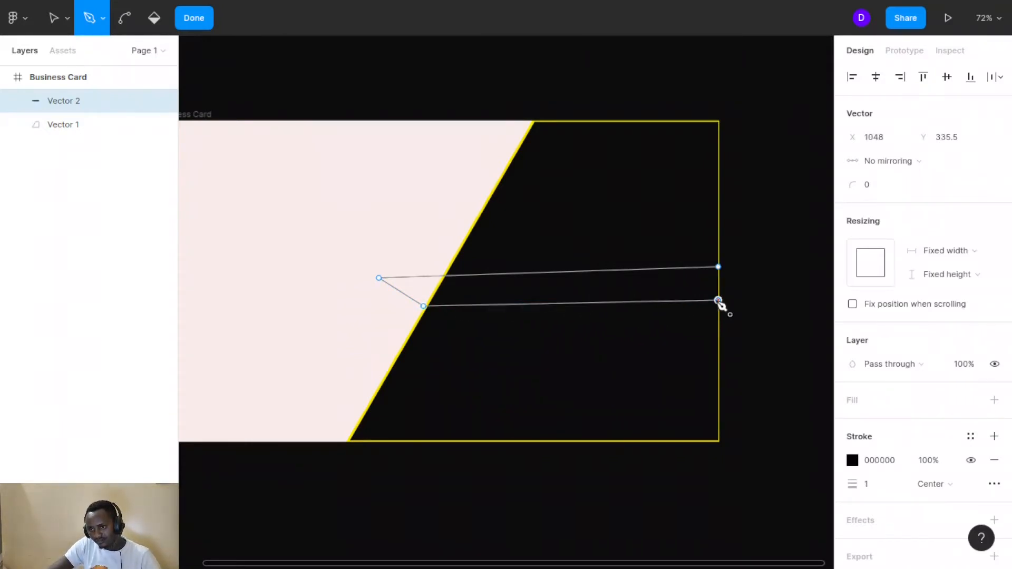
{"action": "left_click", "coordinate": [718, 267]}
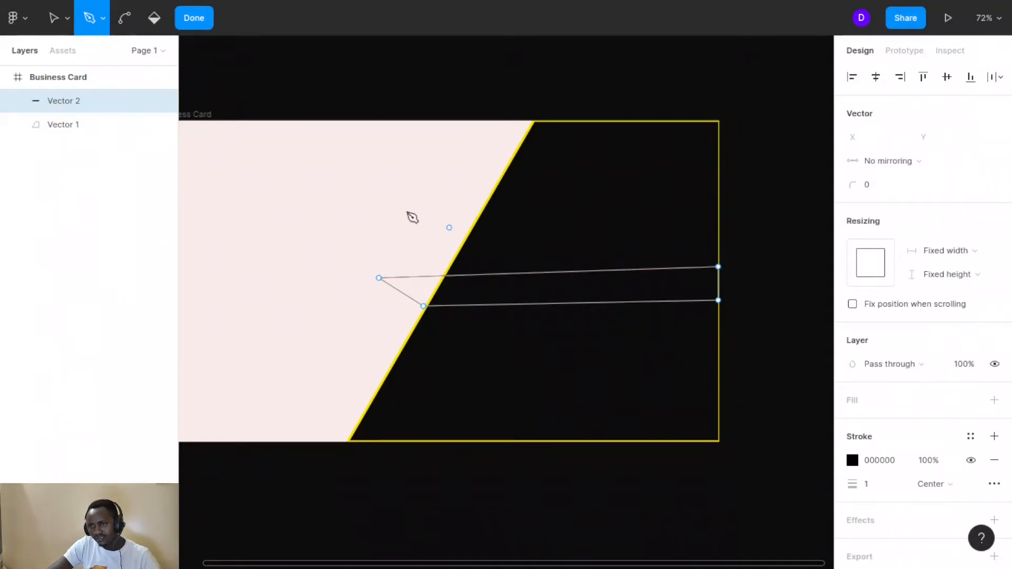
{"action": "left_click", "coordinate": [154, 19]}
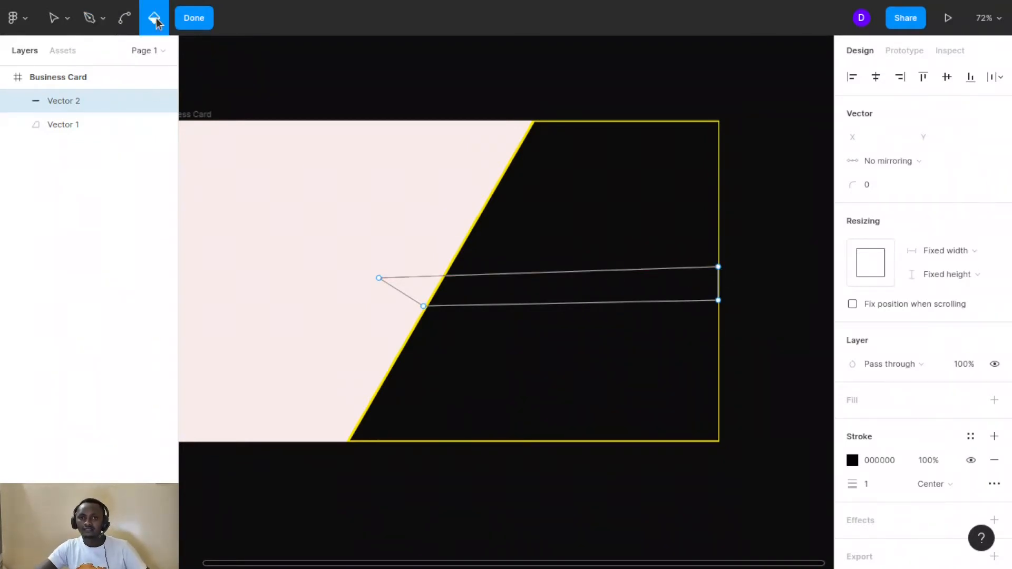
Fill the wedge path and set its colour to dark purple 4E0350
{"action": "left_click", "coordinate": [530, 289]}
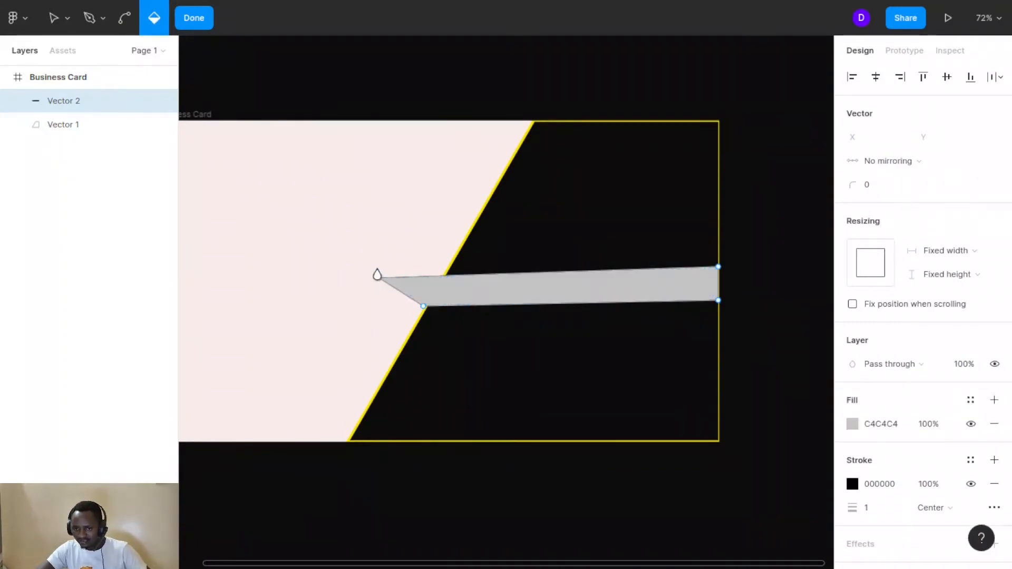
{"action": "left_click", "coordinate": [852, 424]}
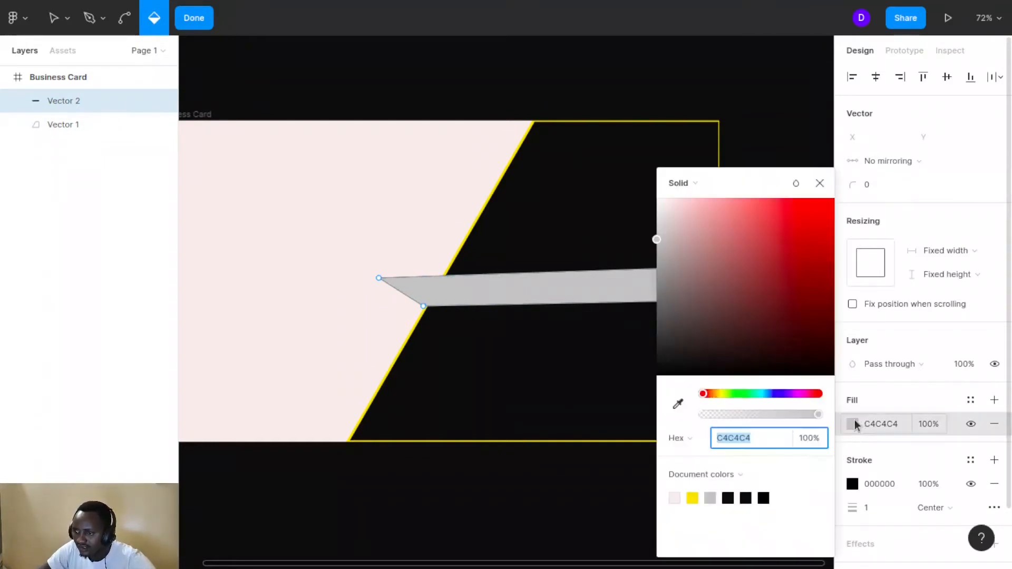
{"action": "left_click_drag", "start_coordinate": [764, 179], "coordinate": [901, 90]}
{"action": "left_click", "coordinate": [947, 299]}
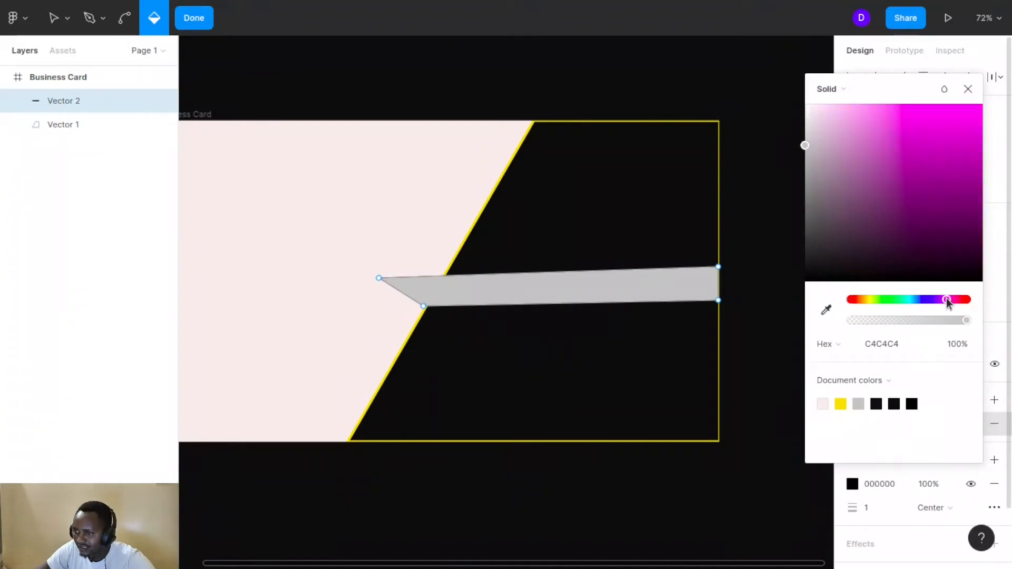
{"action": "left_click", "coordinate": [960, 143]}
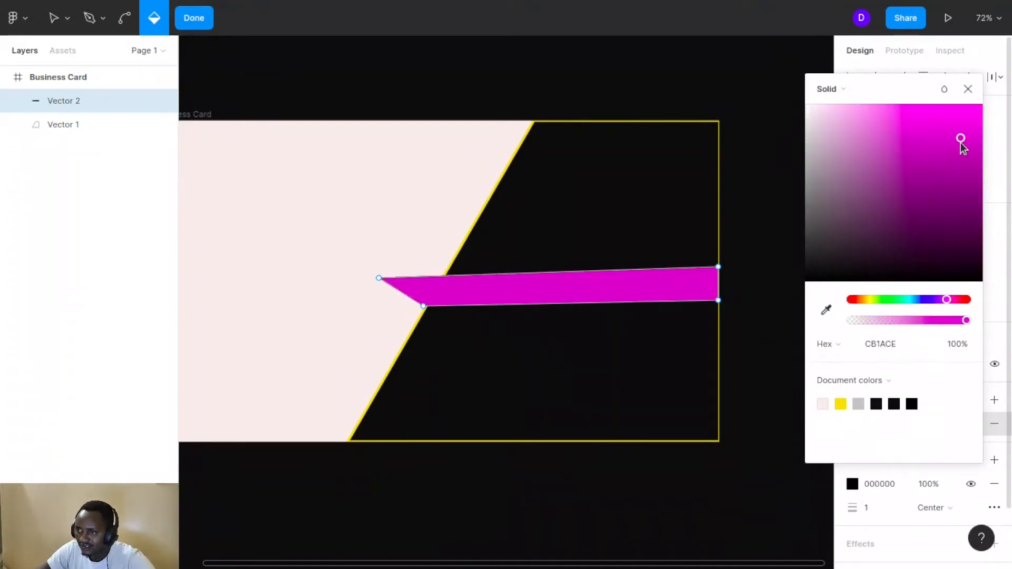
{"action": "left_click", "coordinate": [958, 175]}
{"action": "left_click", "coordinate": [970, 223]}
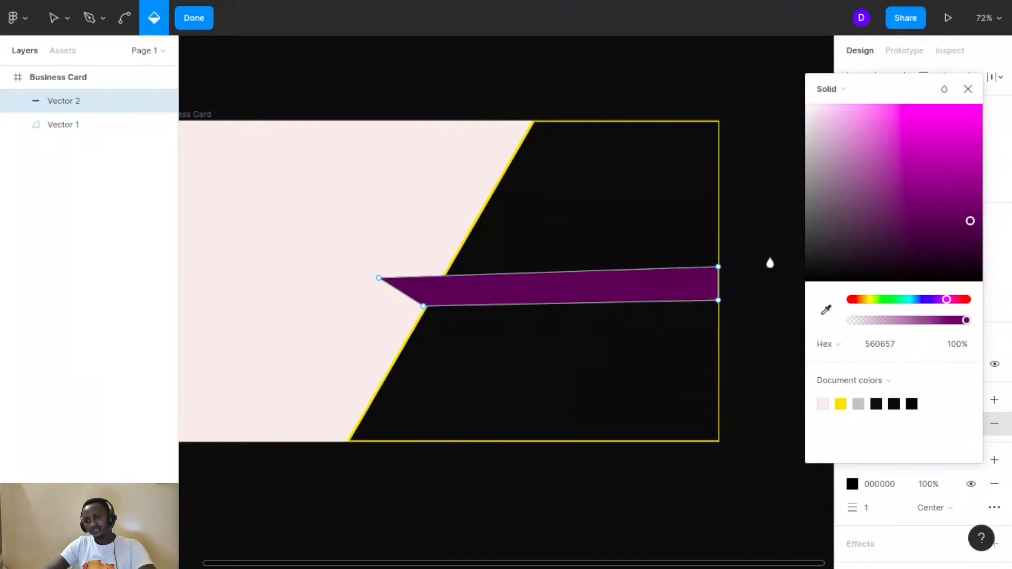
{"action": "key", "text": "Escape"}
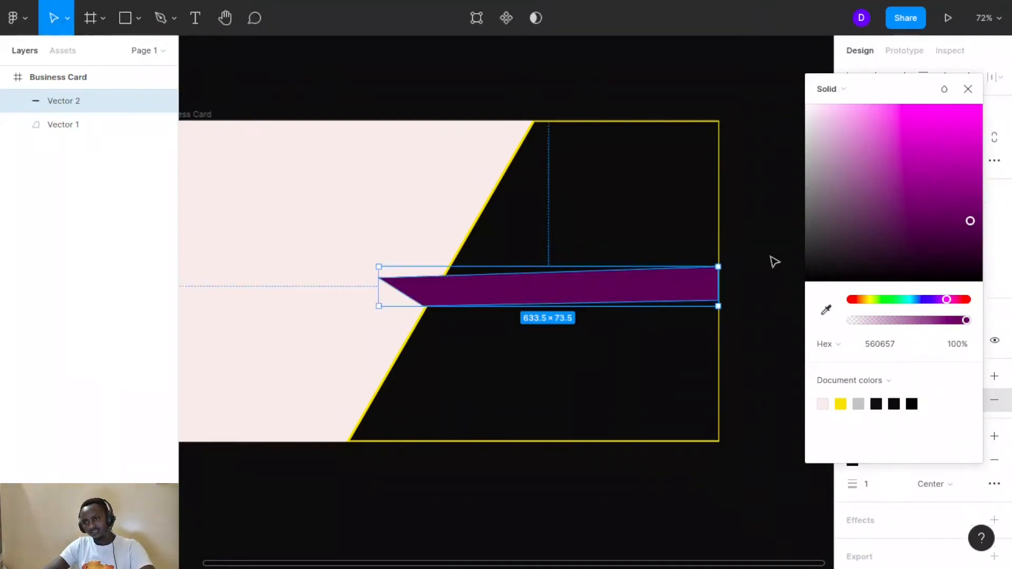
{"action": "left_click", "coordinate": [976, 226]}
{"action": "left_click", "coordinate": [763, 264]}
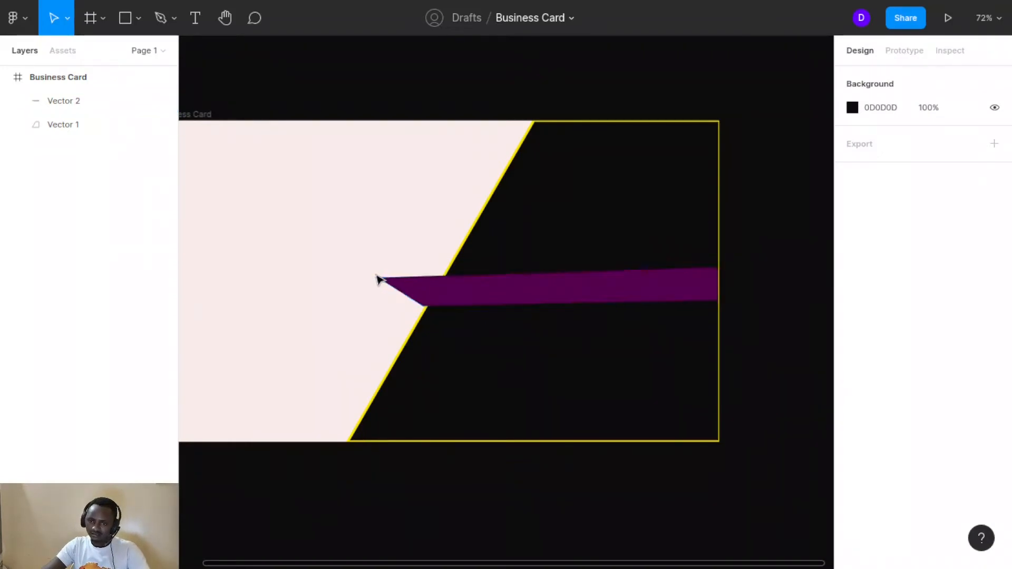
Edit the purple band's points and shift its left tip rightward
{"action": "left_click", "coordinate": [403, 291]}
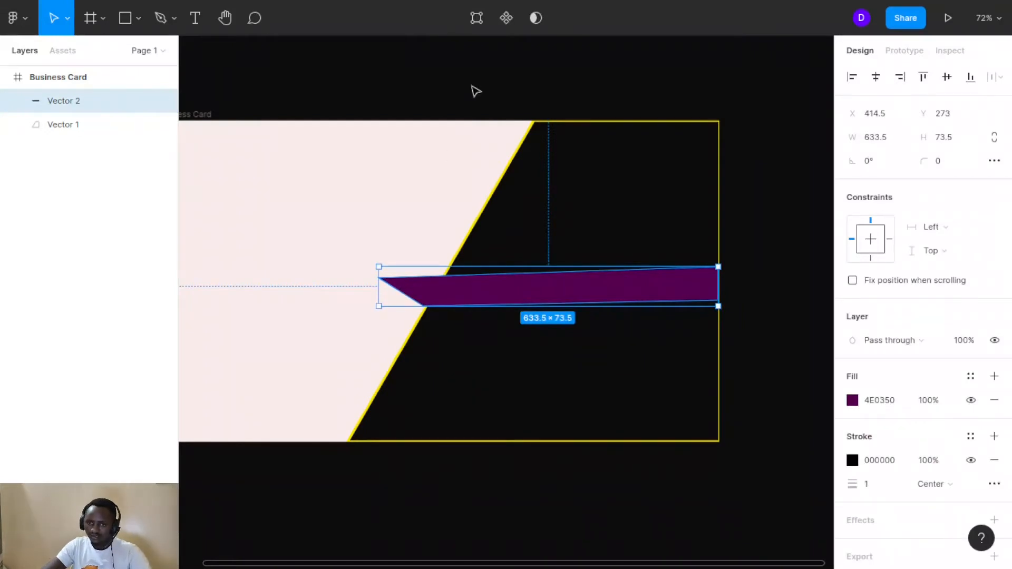
{"action": "left_click", "coordinate": [479, 21]}
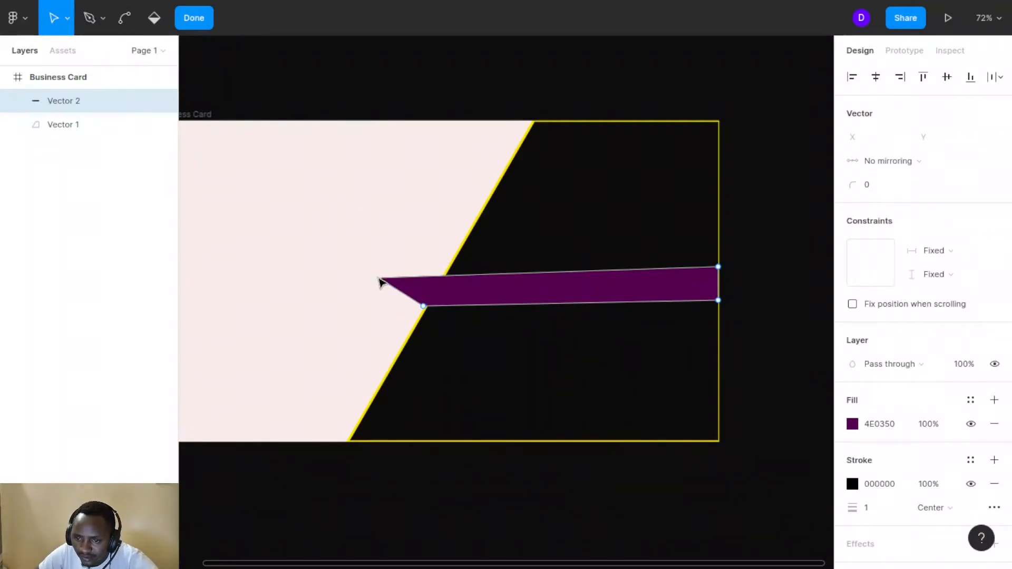
{"action": "left_click_drag", "start_coordinate": [379, 279], "coordinate": [438, 306]}
{"action": "left_click", "coordinate": [424, 306]}
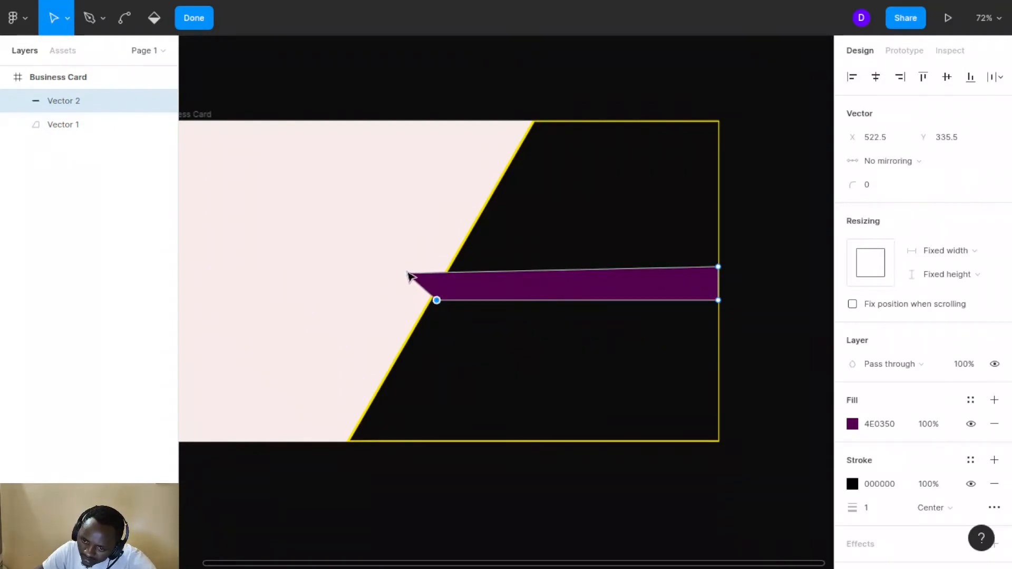
{"action": "left_click_drag", "start_coordinate": [409, 275], "coordinate": [432, 309]}
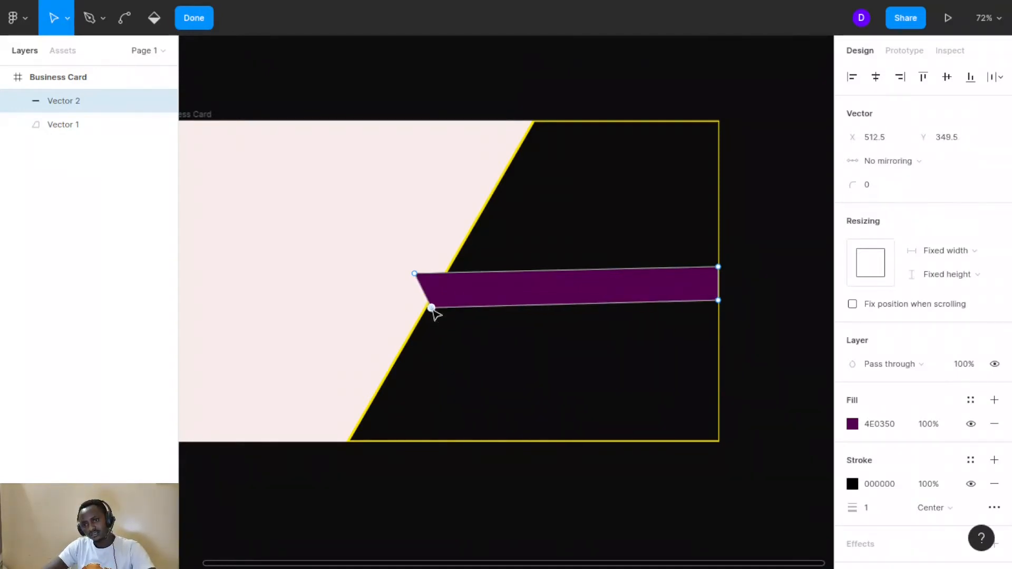
Pull the band's bottom-right corner down slightly to Y 342.5 and finish point editing
{"action": "left_click", "coordinate": [718, 302]}
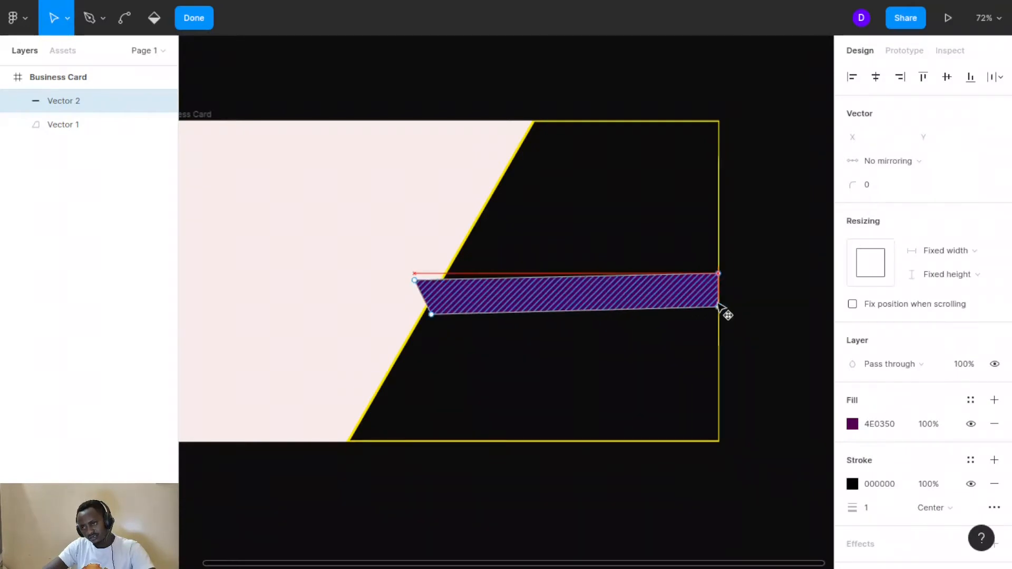
{"action": "left_click", "coordinate": [718, 301]}
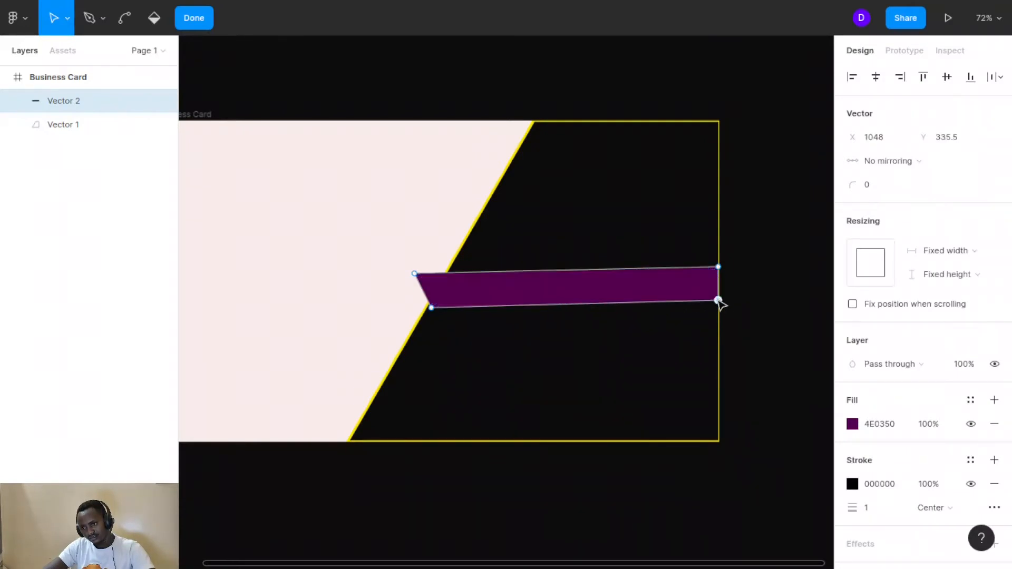
{"action": "left_click_drag", "start_coordinate": [719, 303], "coordinate": [718, 305]}
{"action": "left_click", "coordinate": [784, 249]}
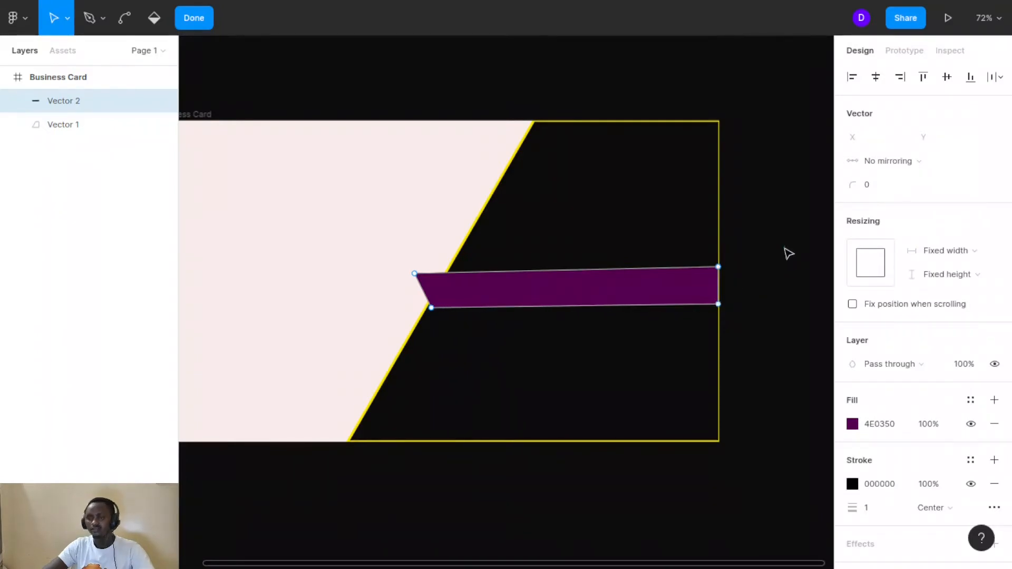
{"action": "key", "text": "Escape"}
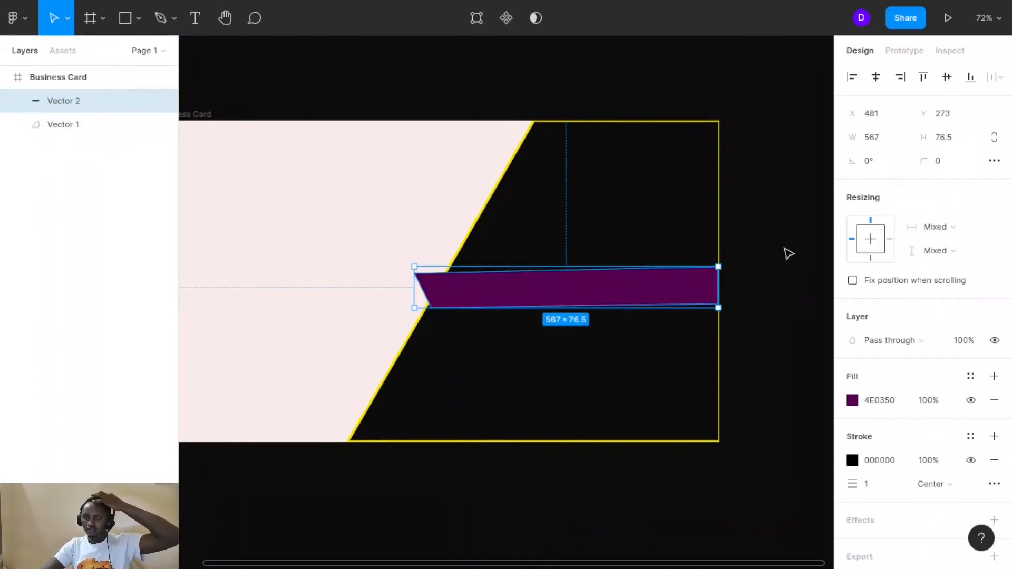
Add a drop shadow to the purple band with blur 15 and vertical offset 30
{"action": "left_click", "coordinate": [768, 235]}
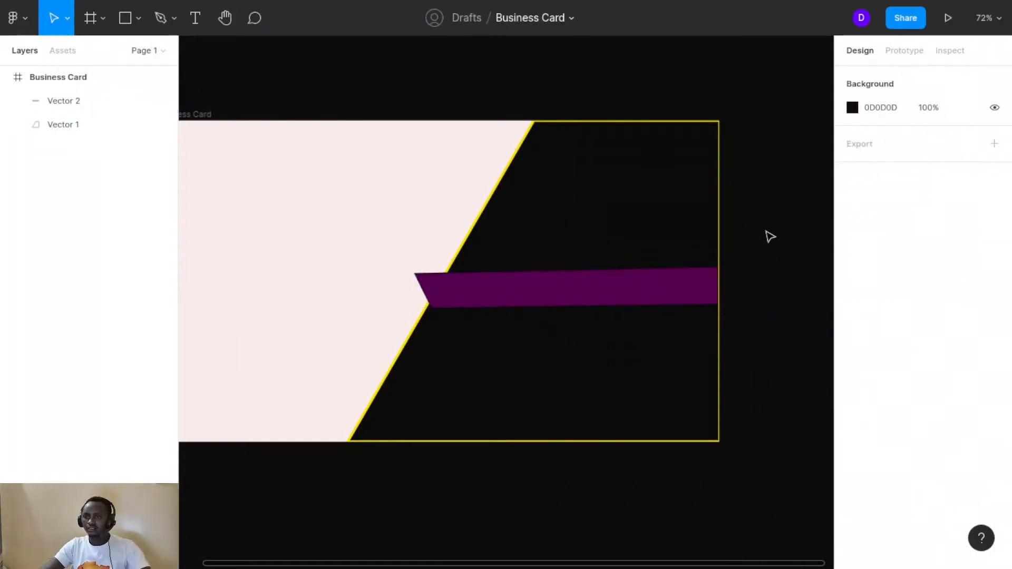
{"action": "left_click", "coordinate": [460, 293]}
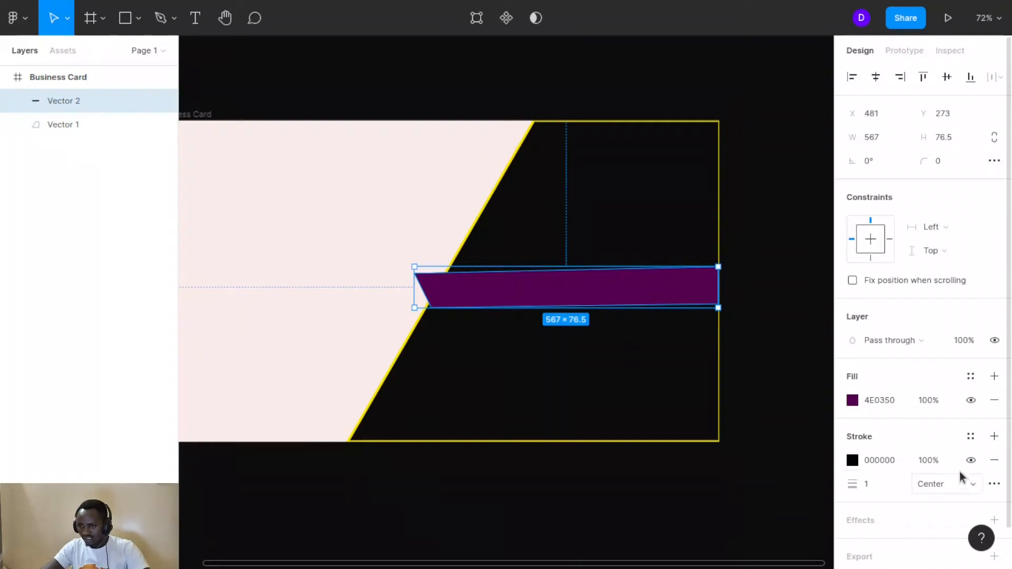
{"action": "scroll", "coordinate": [959, 477], "scroll_direction": "down", "scroll_amount": 2}
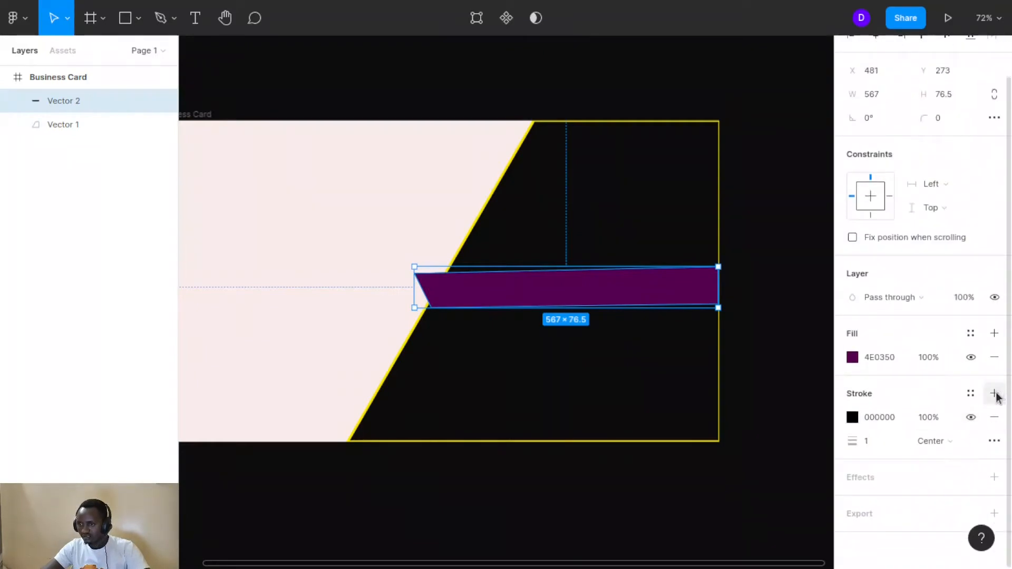
{"action": "left_click", "coordinate": [994, 477]}
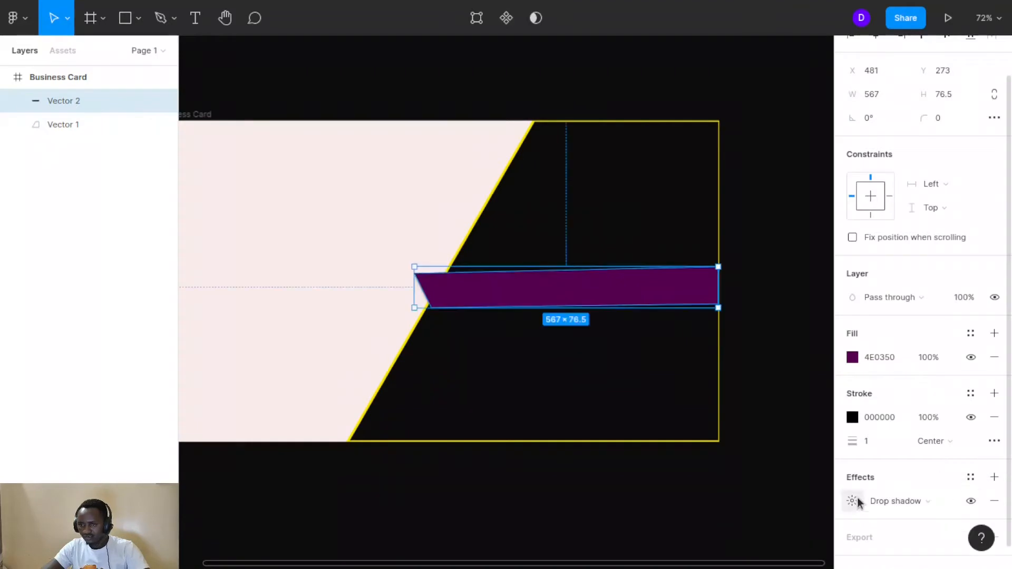
{"action": "left_click", "coordinate": [853, 501]}
{"action": "left_click", "coordinate": [697, 521]}
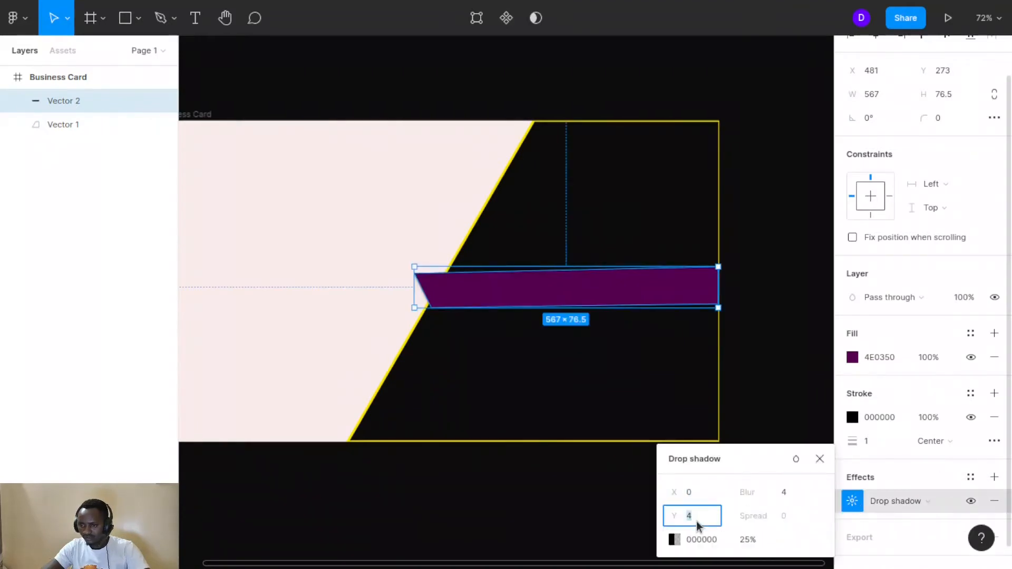
{"action": "left_click", "coordinate": [792, 495]}
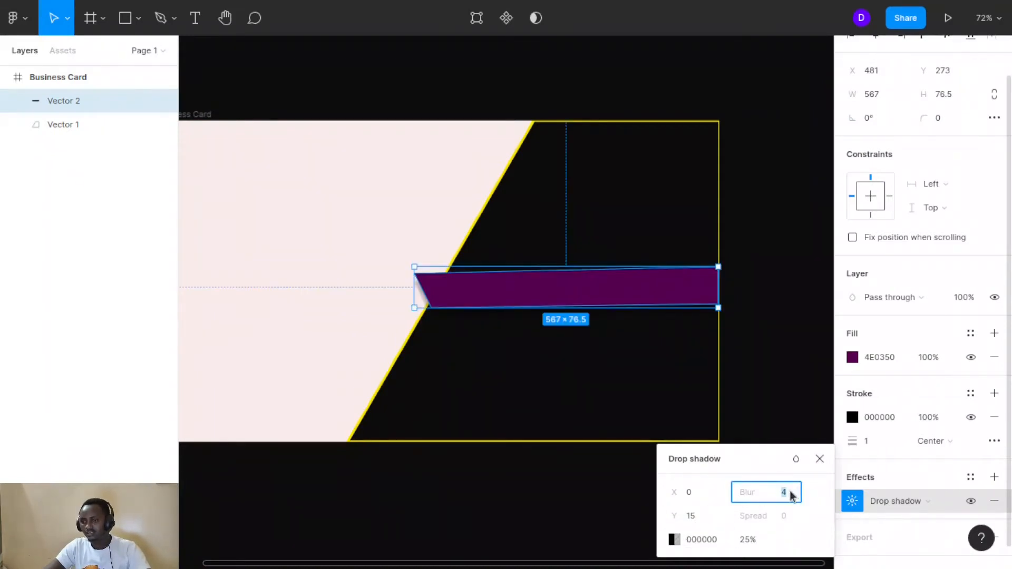
{"action": "left_click", "coordinate": [765, 461]}
{"action": "left_click", "coordinate": [788, 494]}
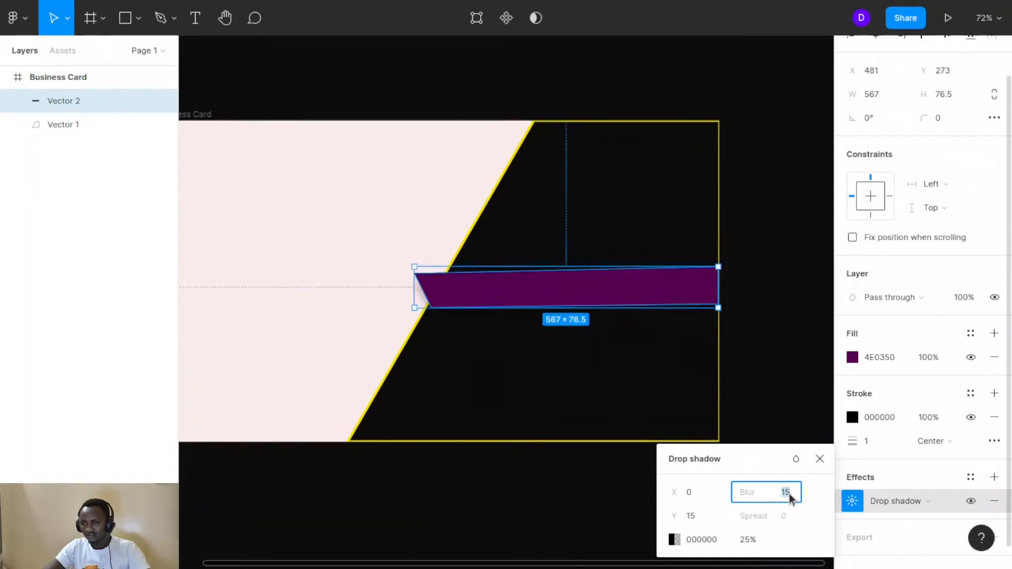
{"action": "left_click", "coordinate": [688, 519]}
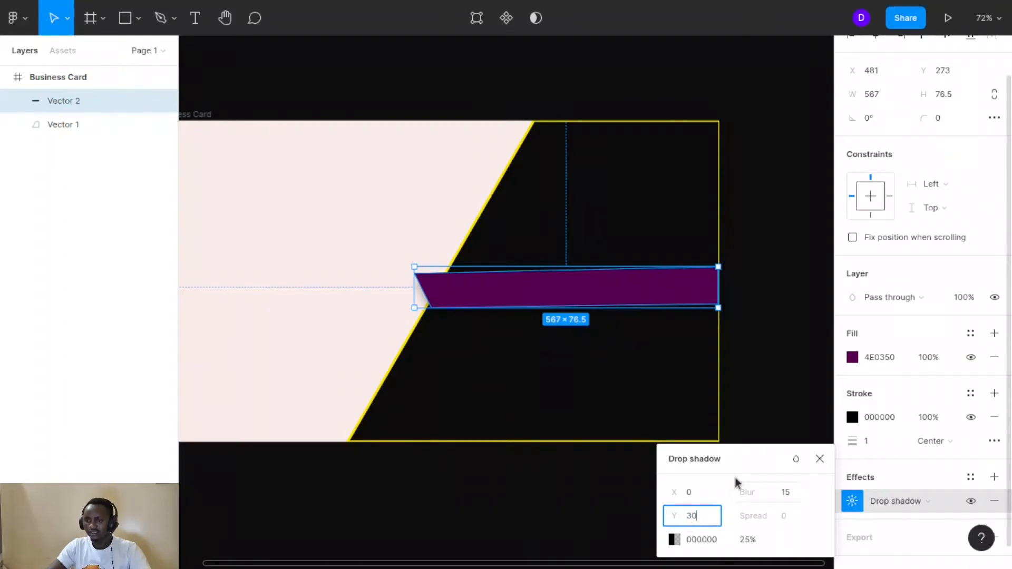
{"action": "left_click", "coordinate": [767, 453]}
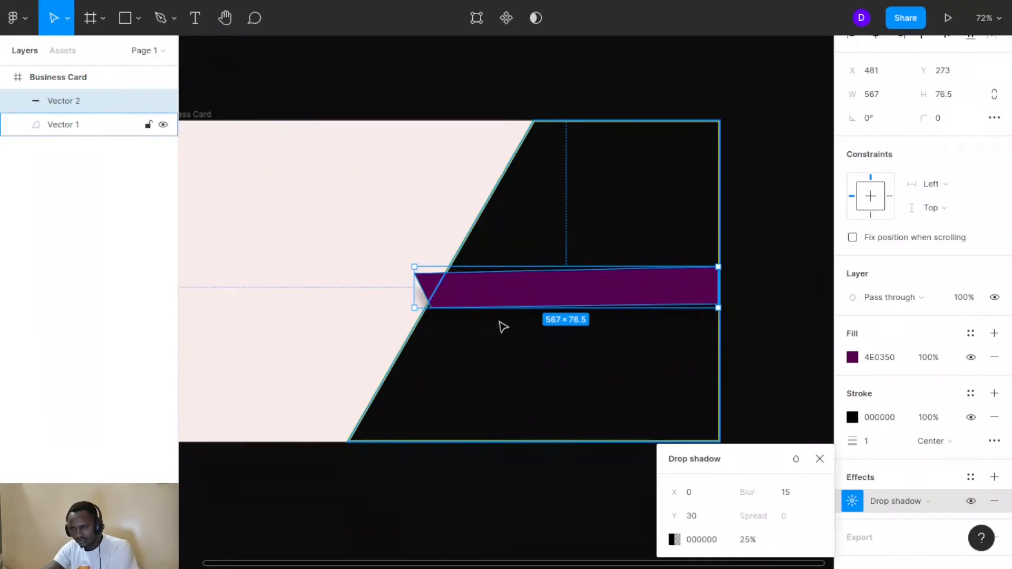
Set the shadow's horizontal offset to 5 and its opacity to 80%
{"action": "left_click", "coordinate": [698, 494]}
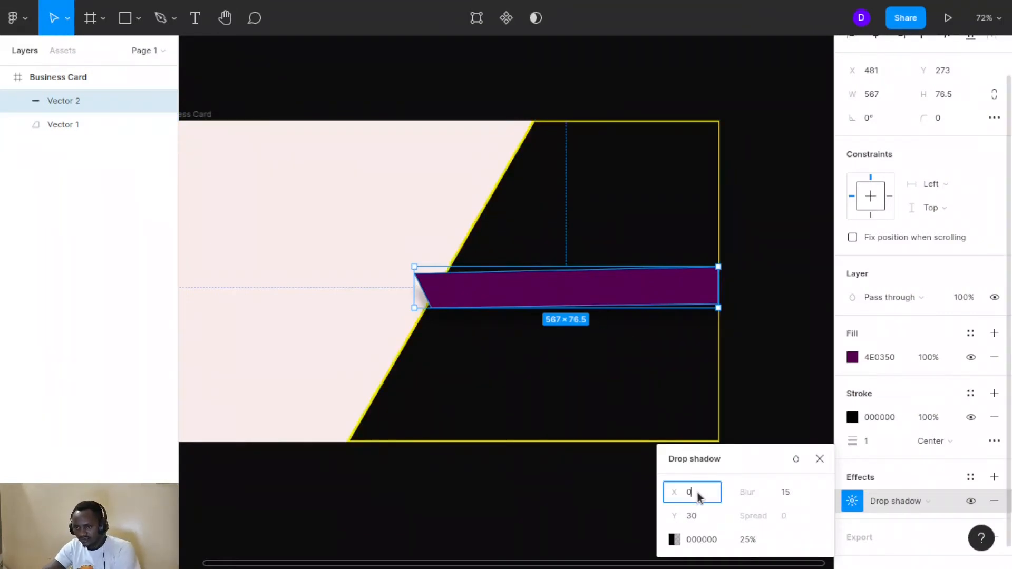
{"action": "type", "text": "5"}
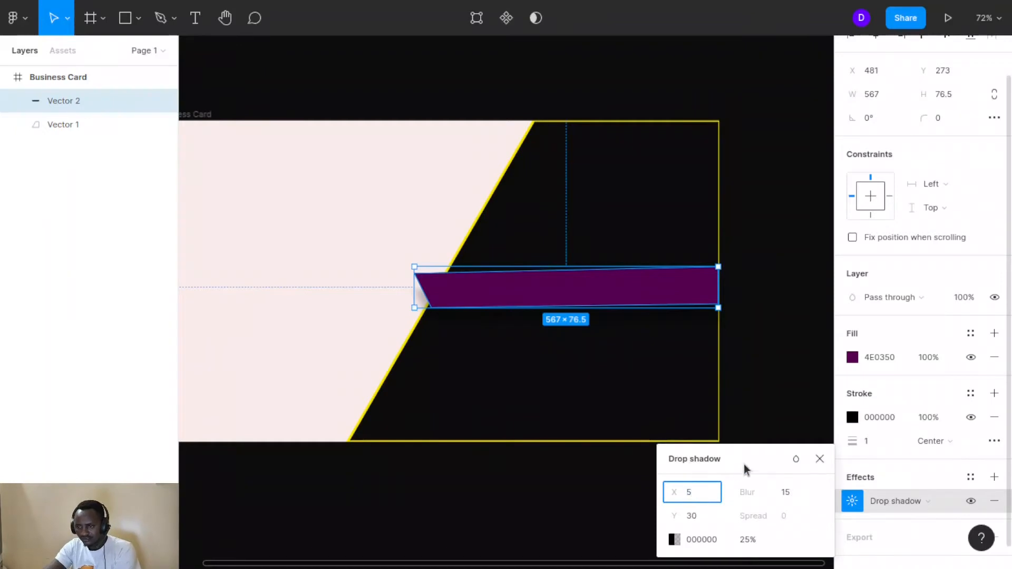
{"action": "key", "text": "Return"}
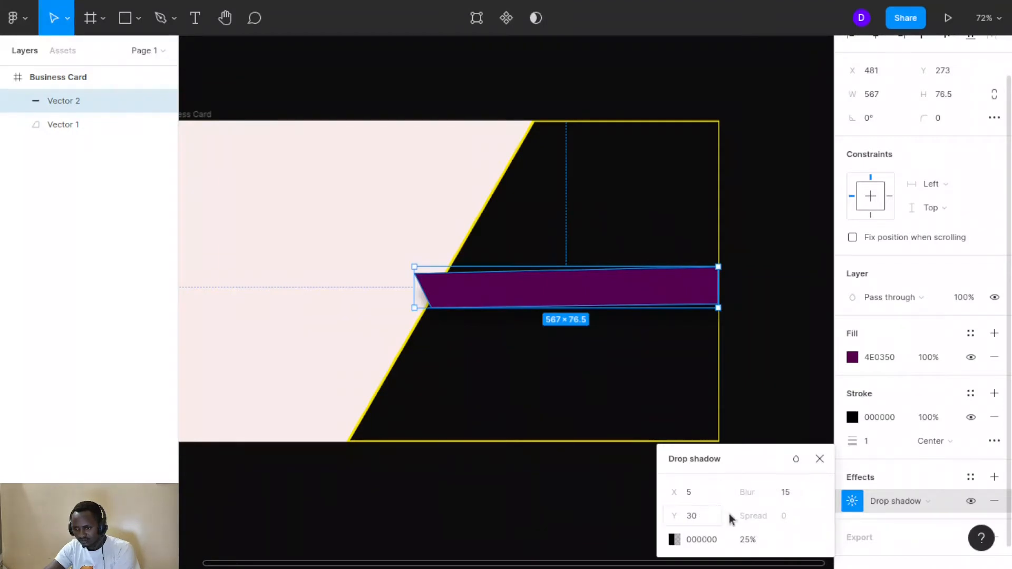
{"action": "left_click", "coordinate": [754, 540]}
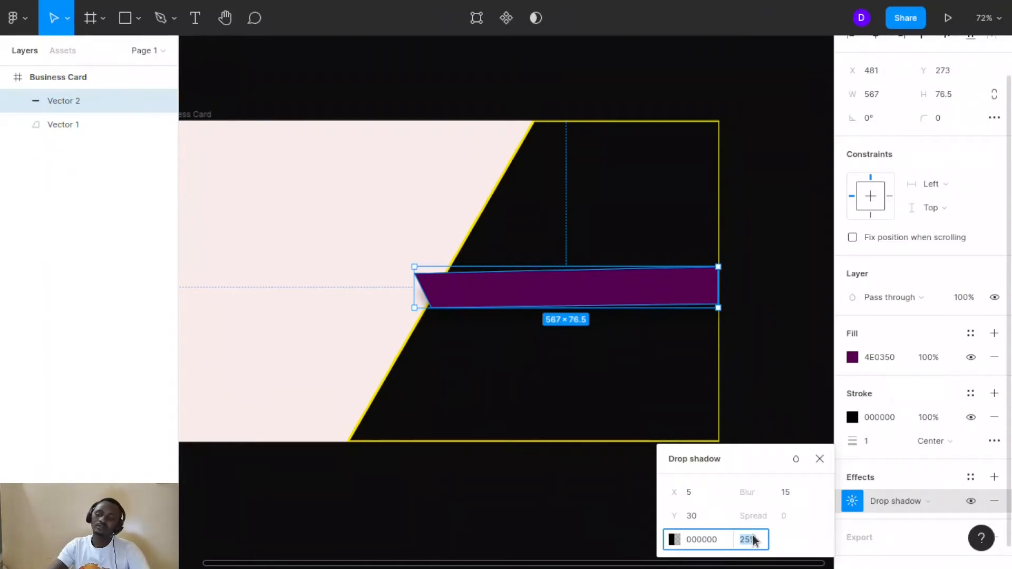
{"action": "type", "text": "80"}
{"action": "key", "text": "Return"}
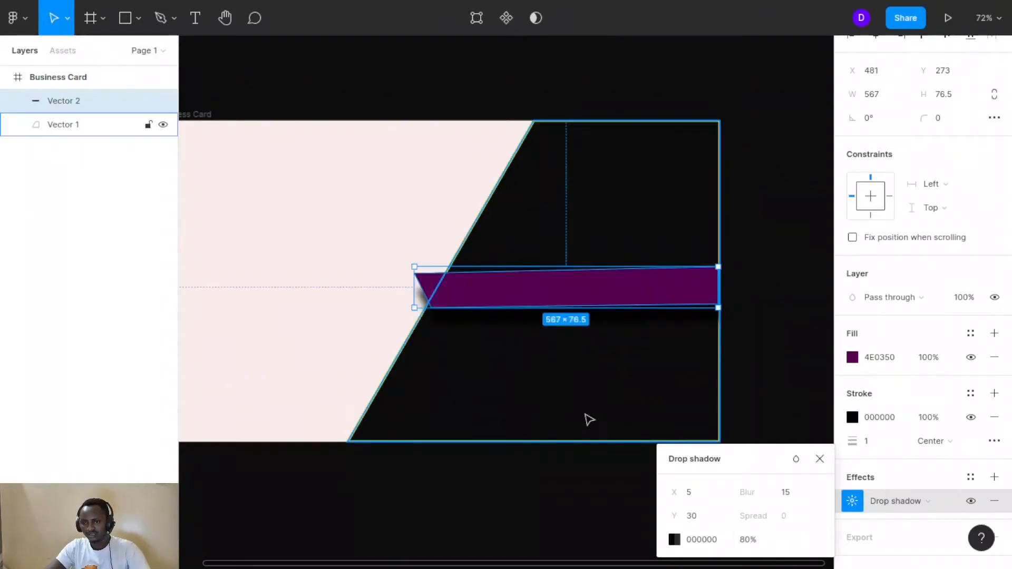
{"action": "left_click", "coordinate": [411, 207]}
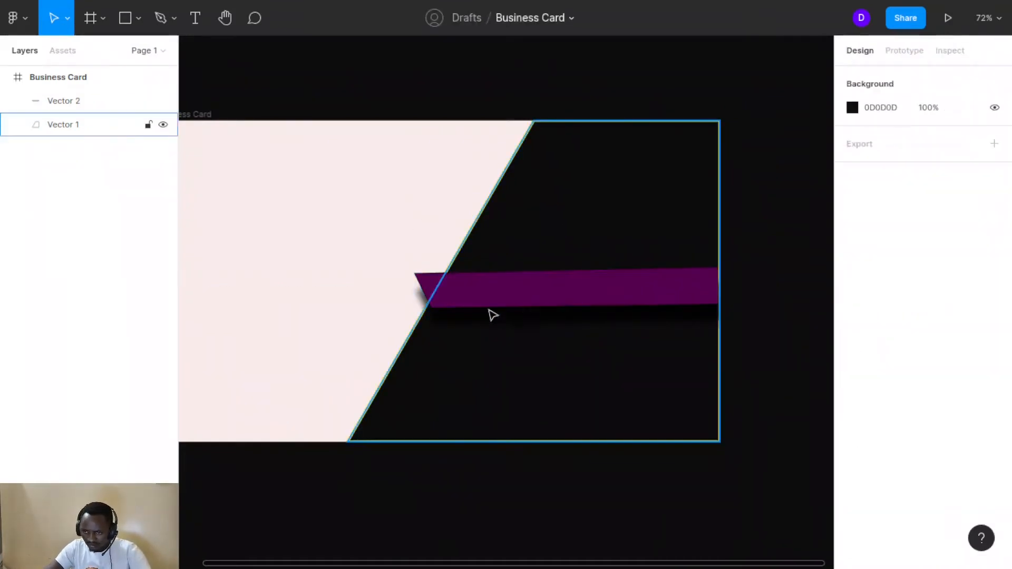
Change the band's drop shadow horizontal offset from 15 to 0, then to -3
{"action": "left_click", "coordinate": [522, 292]}
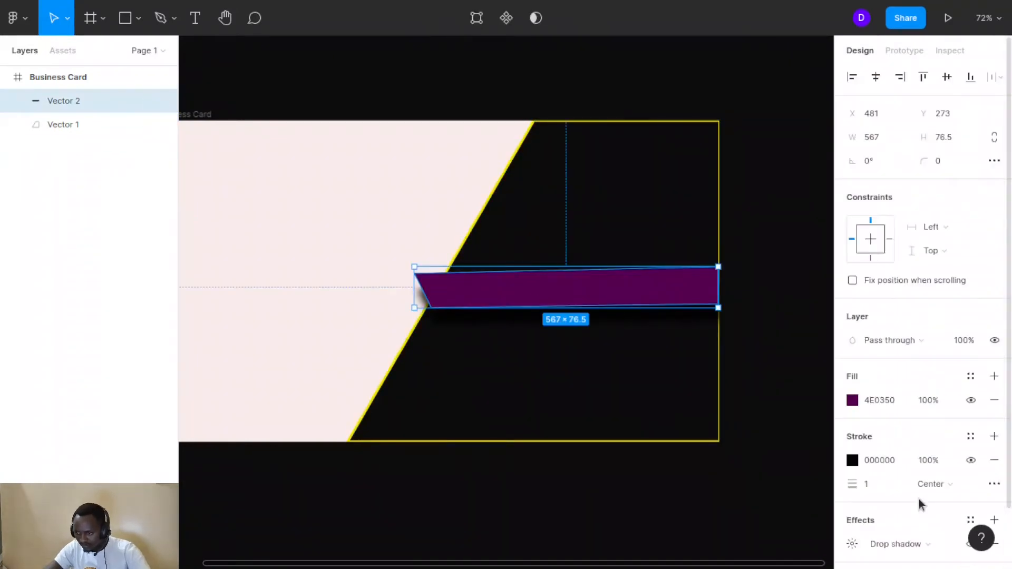
{"action": "scroll", "coordinate": [918, 501], "scroll_direction": "down", "scroll_amount": 2}
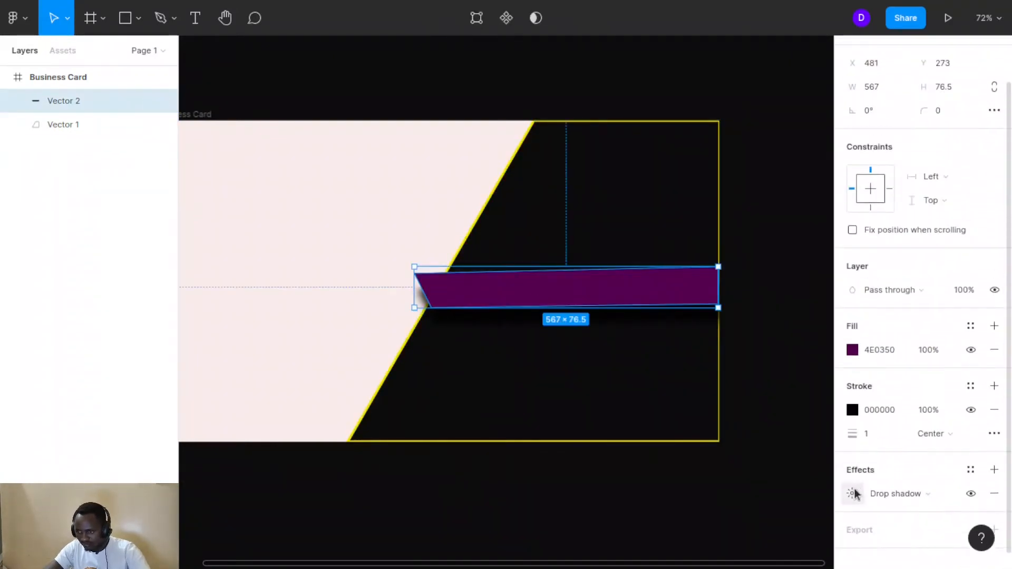
{"action": "scroll", "coordinate": [878, 480], "scroll_direction": "down", "scroll_amount": 1}
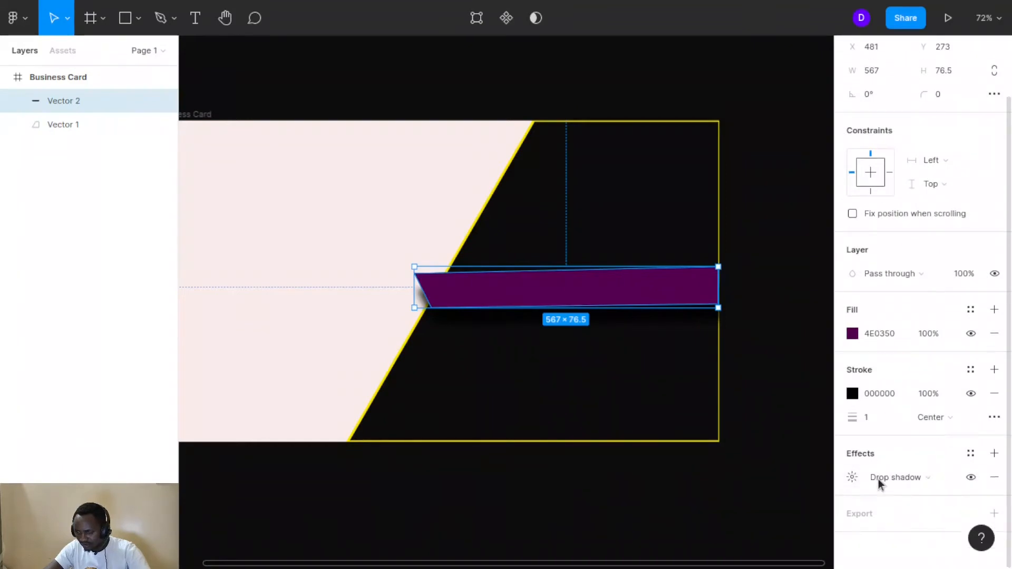
{"action": "left_click", "coordinate": [852, 477]}
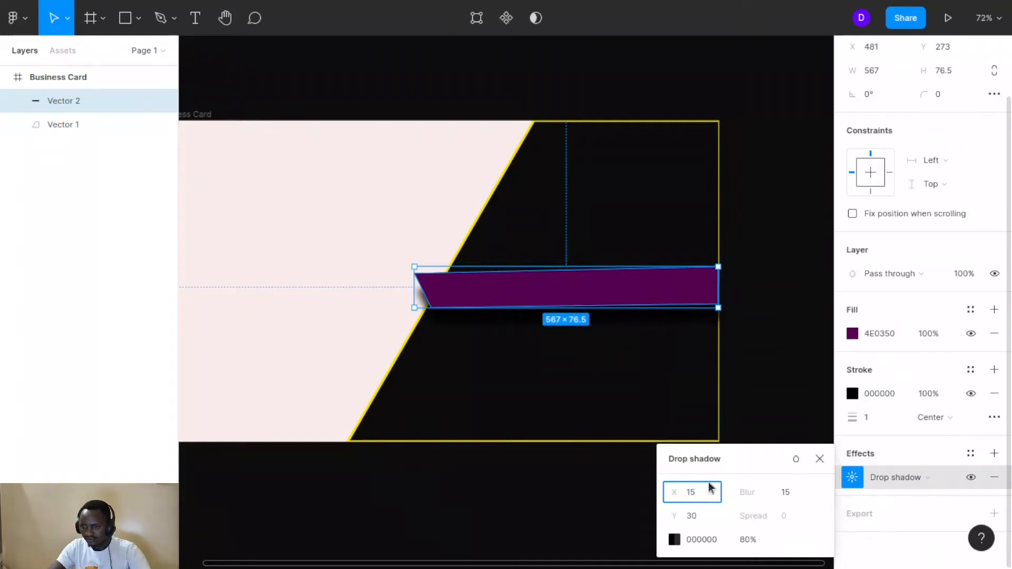
{"action": "left_click", "coordinate": [762, 451]}
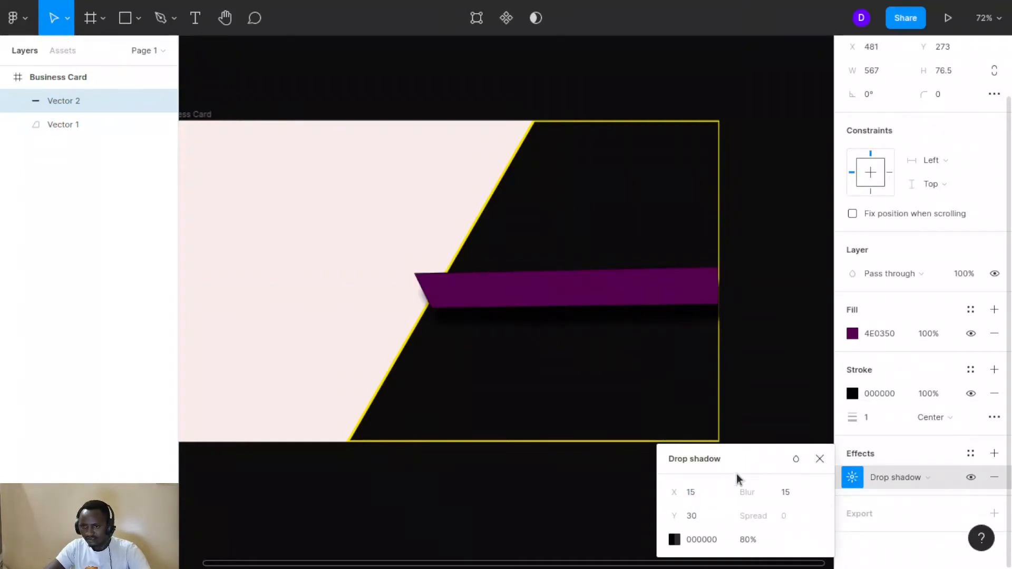
{"action": "left_click", "coordinate": [696, 495]}
{"action": "type", "text": "0"}
{"action": "left_click", "coordinate": [760, 459]}
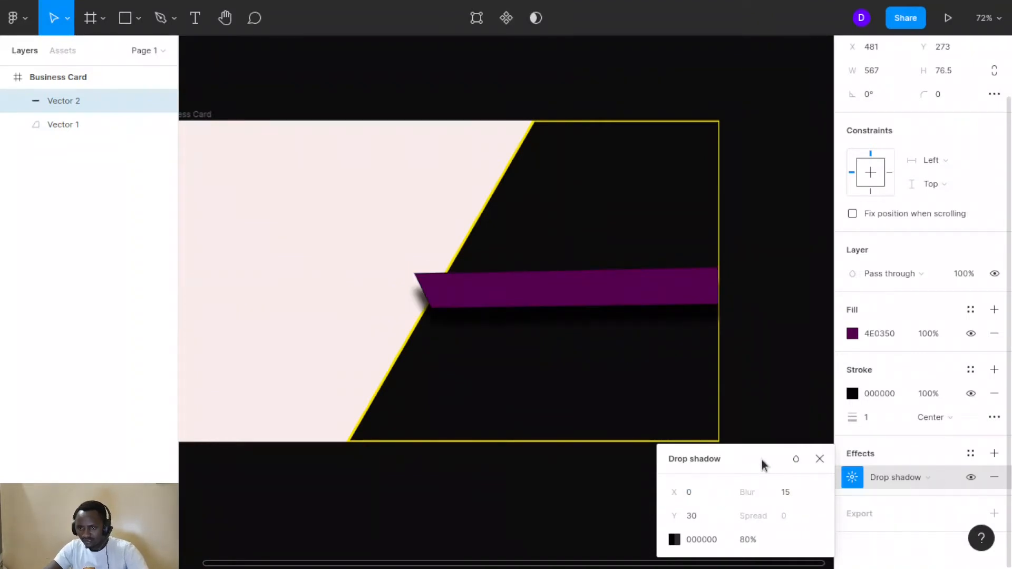
{"action": "left_click", "coordinate": [687, 485]}
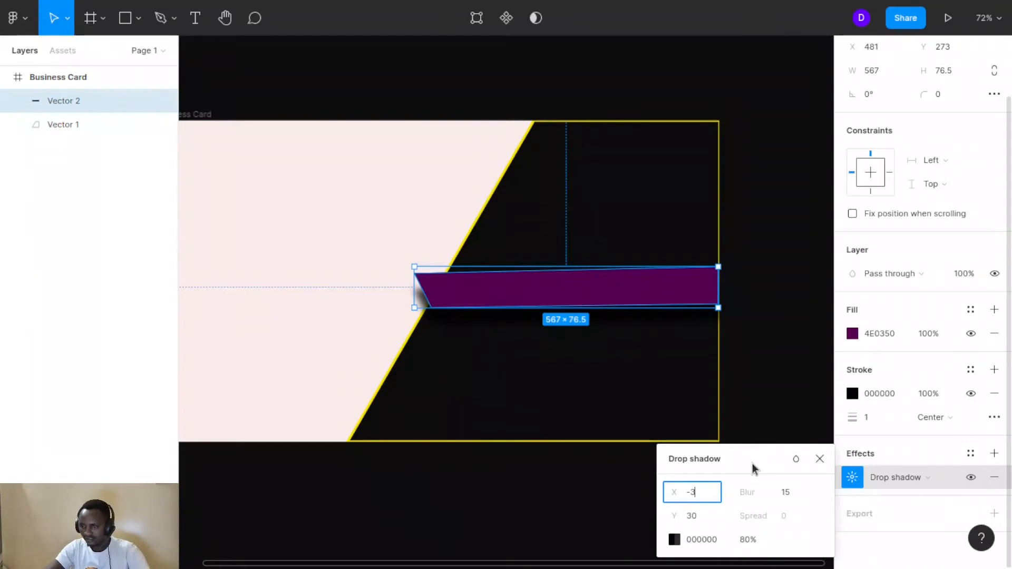
{"action": "key", "text": "Return"}
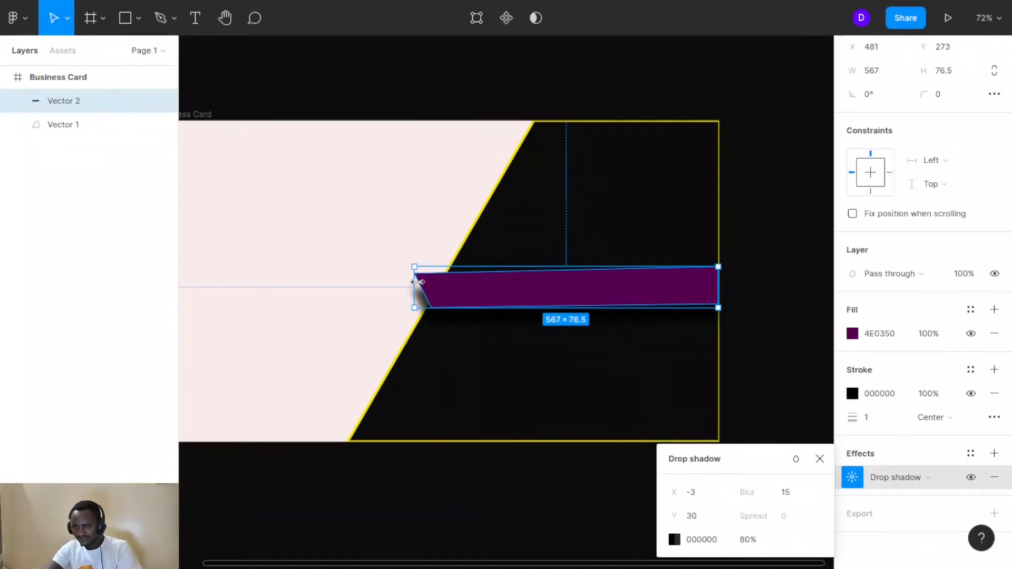
Move the shadowed purple band up to about X 483, Y 262
{"action": "left_click_drag", "start_coordinate": [429, 298], "coordinate": [520, 296]}
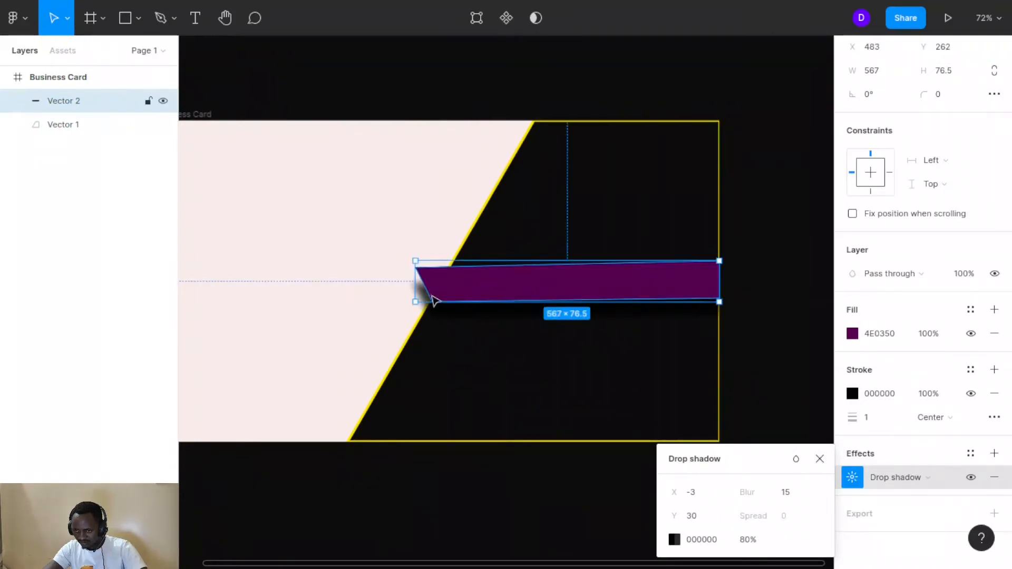
{"action": "left_click", "coordinate": [427, 219]}
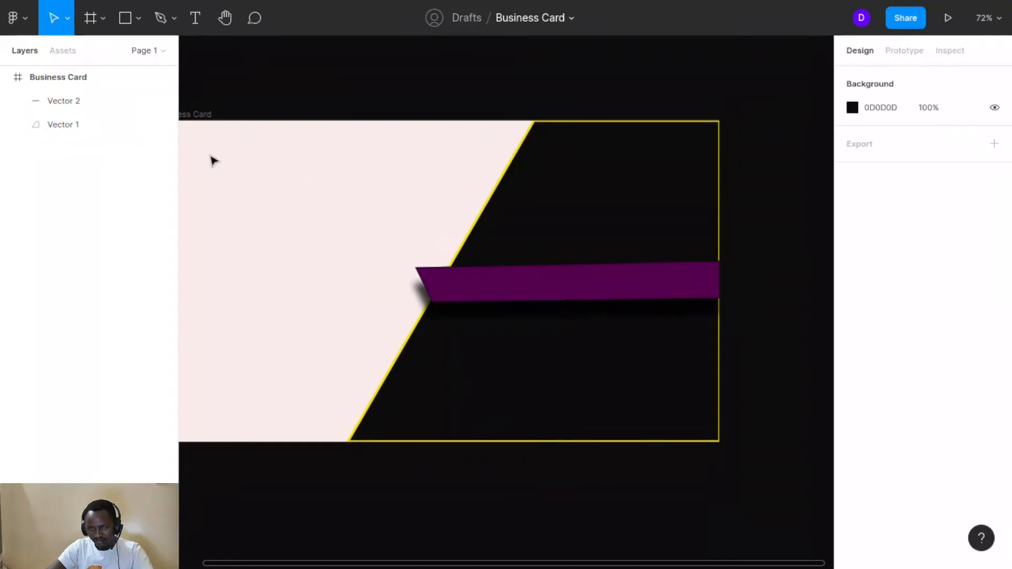
Draw Vector 3, a closed four-cornered outline at the purple band's left end
{"action": "left_click", "coordinate": [159, 18]}
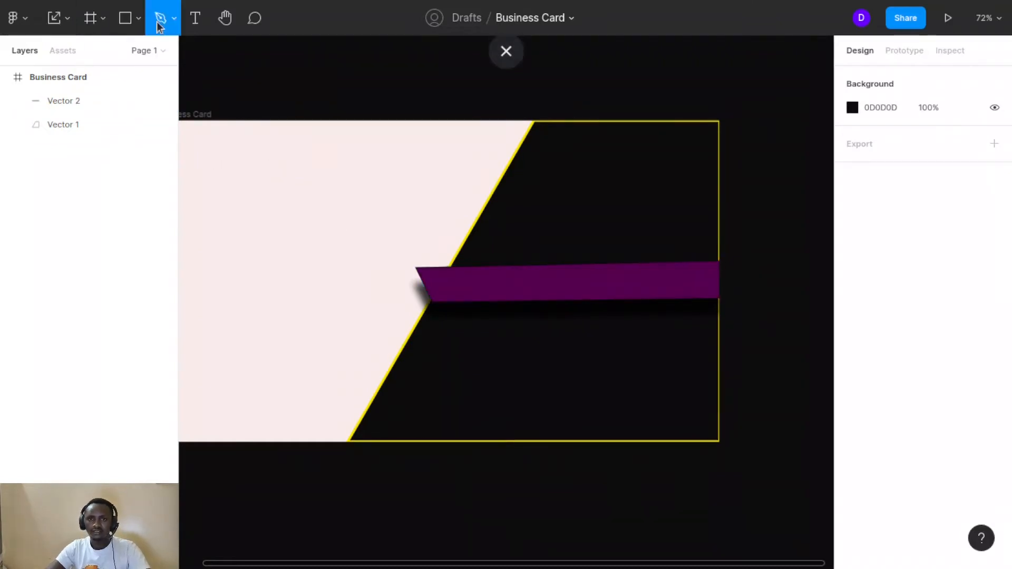
{"action": "scroll", "coordinate": [406, 305], "scroll_direction": "up", "scroll_amount": 10}
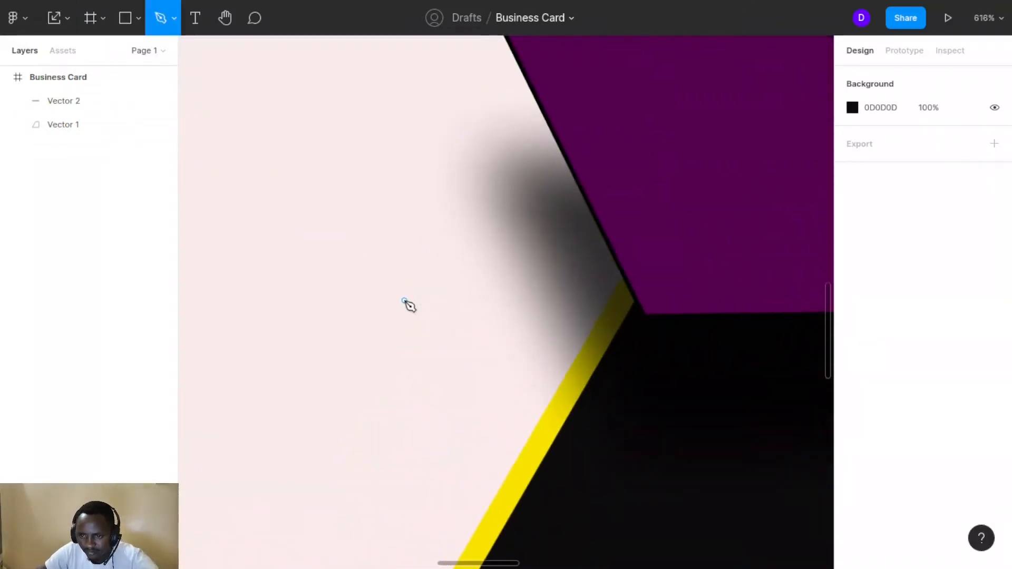
{"action": "scroll", "coordinate": [406, 306], "scroll_direction": "right", "scroll_amount": 5}
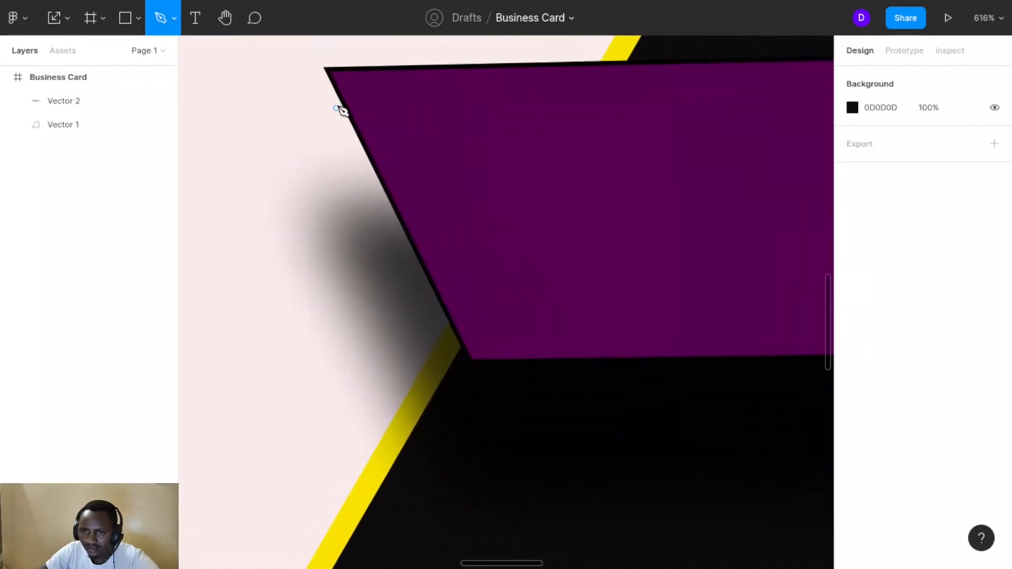
{"action": "left_click", "coordinate": [323, 70]}
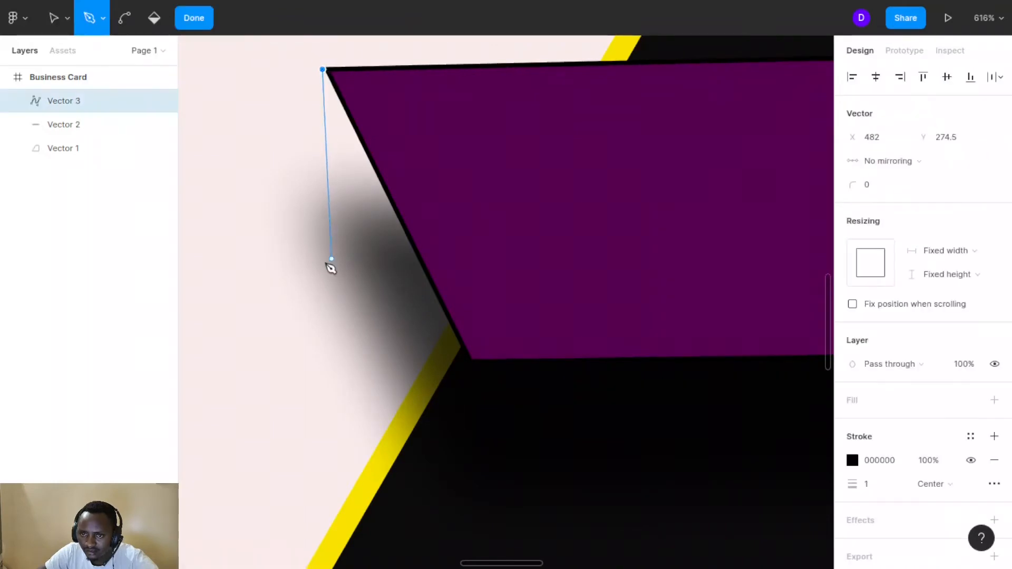
{"action": "left_click", "coordinate": [329, 163]}
{"action": "key", "text": "ctrl+z"}
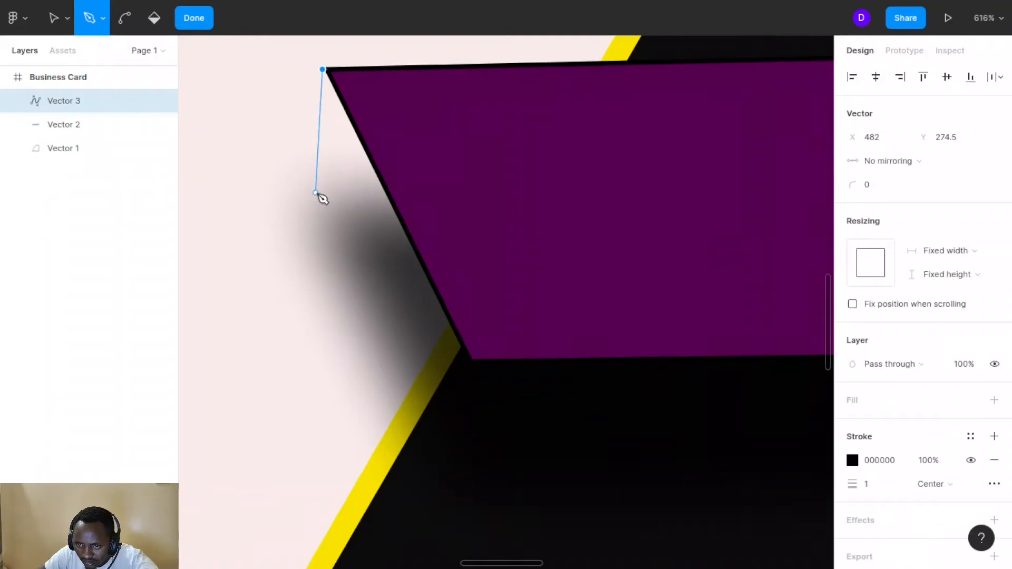
{"action": "left_click", "coordinate": [316, 189]}
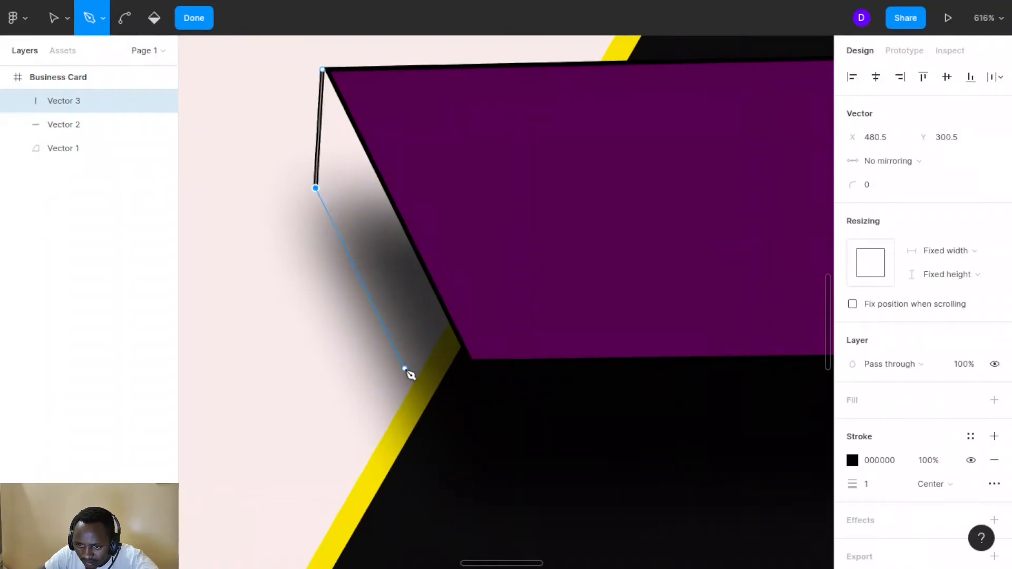
{"action": "left_click", "coordinate": [434, 405]}
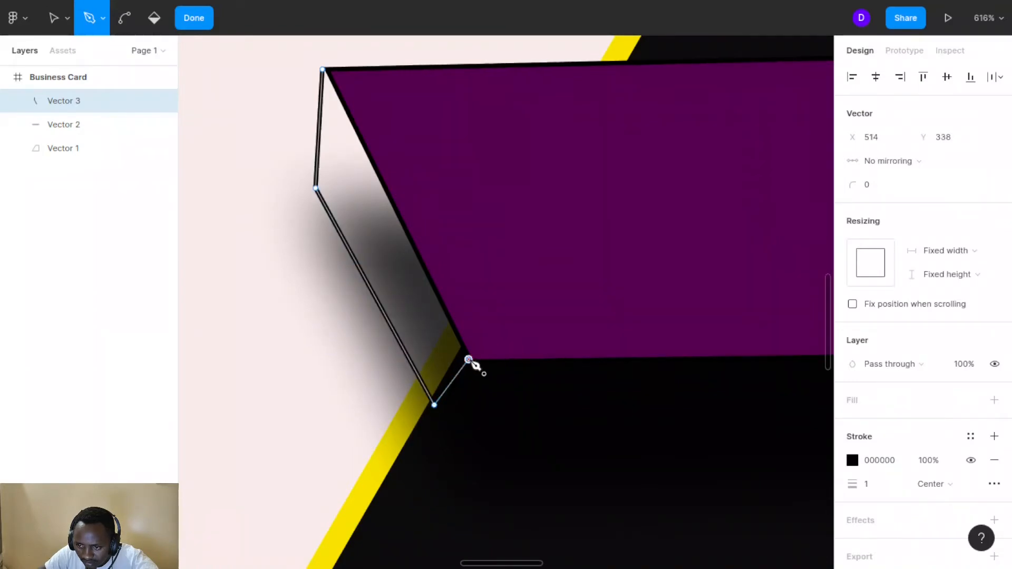
{"action": "left_click", "coordinate": [468, 360]}
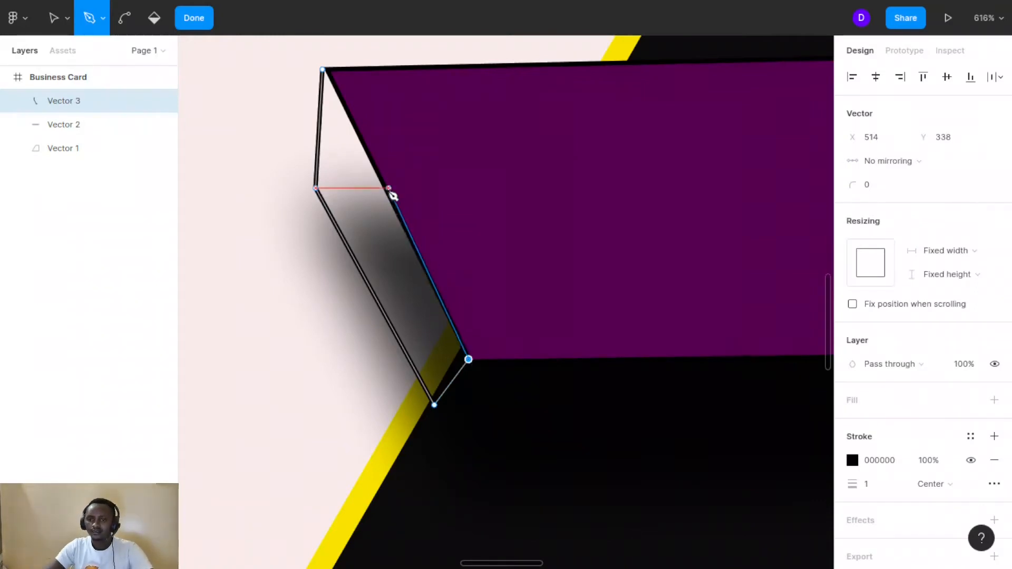
{"action": "left_click", "coordinate": [323, 70]}
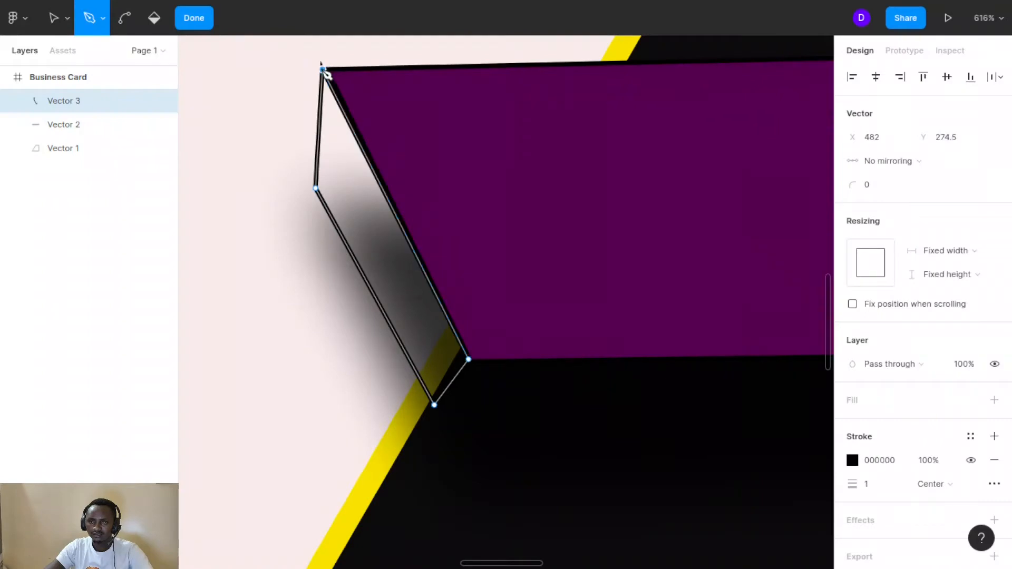
{"action": "left_click", "coordinate": [193, 19]}
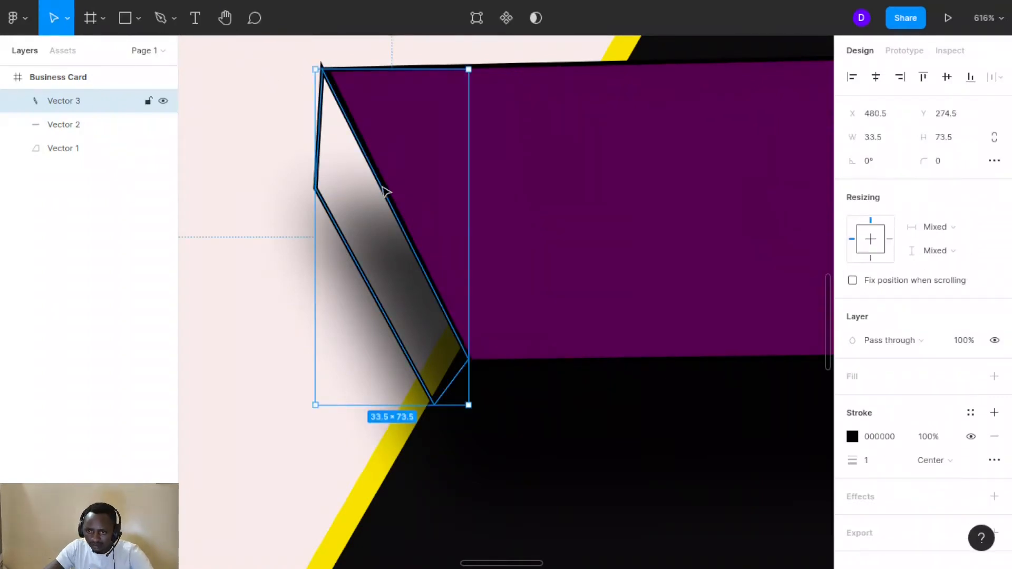
{"action": "left_click", "coordinate": [477, 18]}
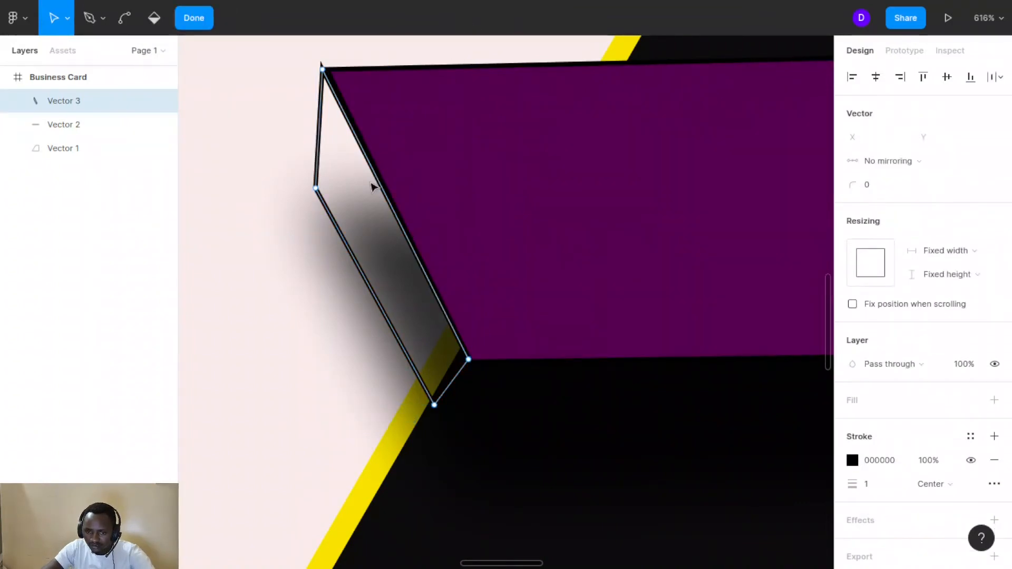
Drag Vector 3's top corner and diagonal edge flush with the band's left end
{"action": "key", "text": "ctrl"}
{"action": "scroll", "coordinate": [373, 186], "scroll_direction": "up", "scroll_amount": 3}
{"action": "scroll", "coordinate": [372, 185], "scroll_direction": "up", "scroll_amount": 5}
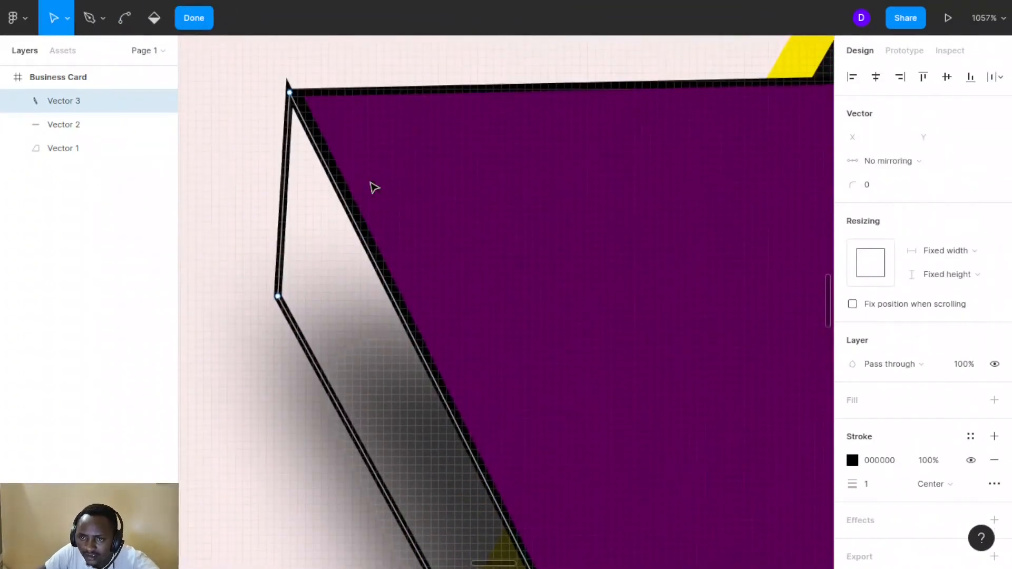
{"action": "left_click_drag", "start_coordinate": [289, 94], "coordinate": [297, 101]}
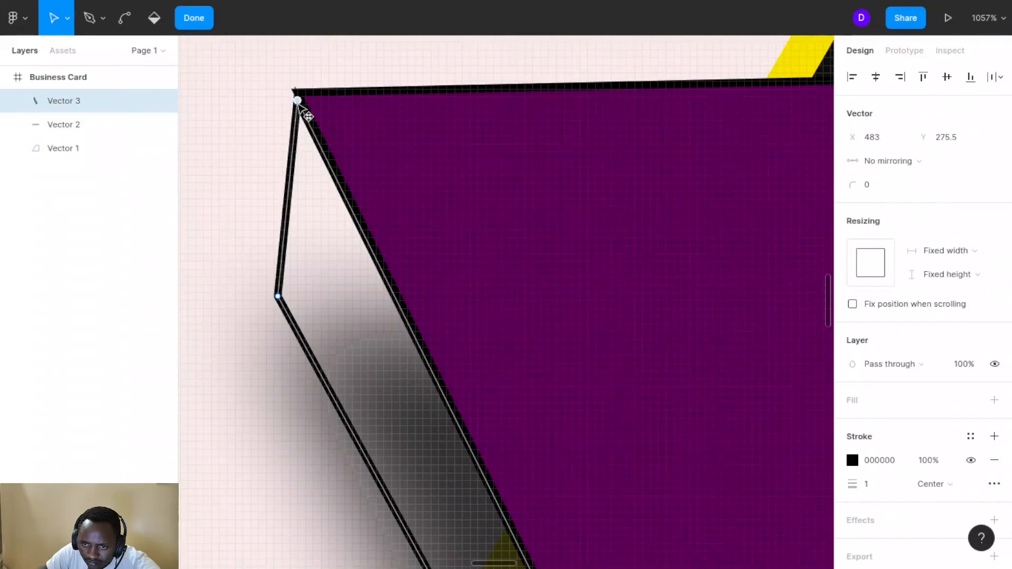
{"action": "left_click_drag", "start_coordinate": [297, 101], "coordinate": [293, 100]}
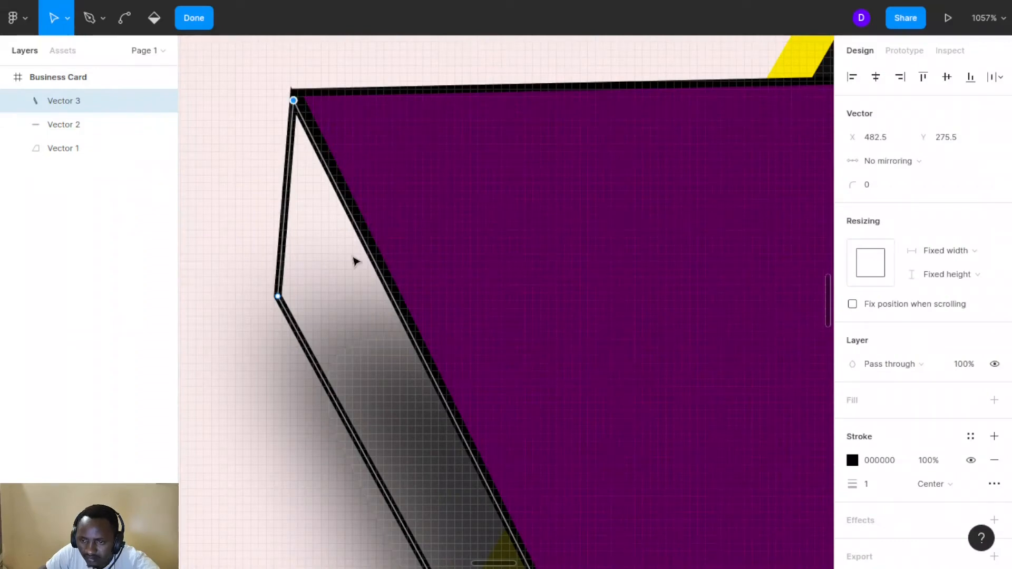
{"action": "left_click", "coordinate": [424, 361]}
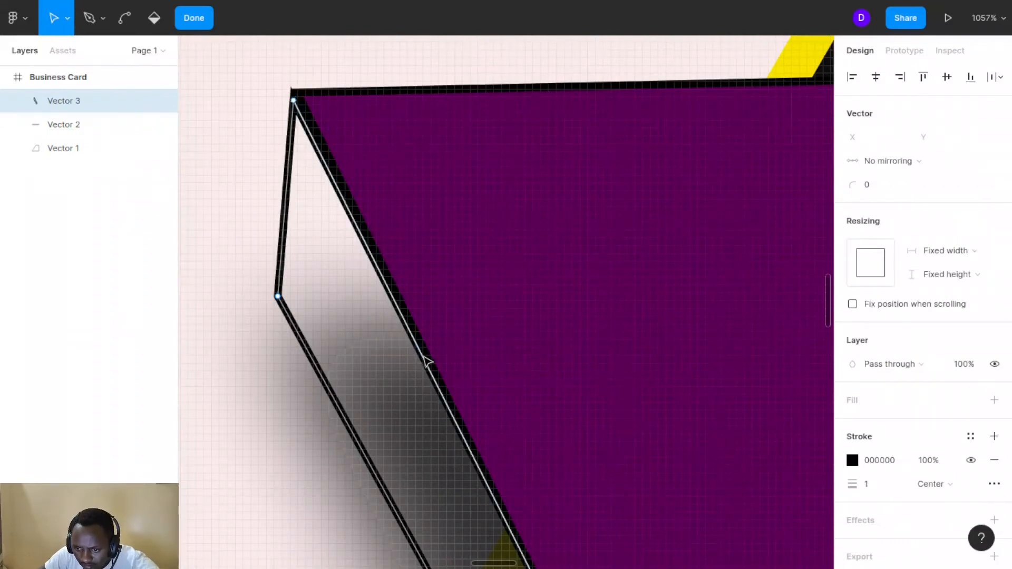
{"action": "mouse_move", "coordinate": [424, 358]}
{"action": "left_mouse_down"}
{"action": "mouse_move", "coordinate": [432, 364]}
{"action": "mouse_move", "coordinate": [426, 356]}
{"action": "left_mouse_up"}
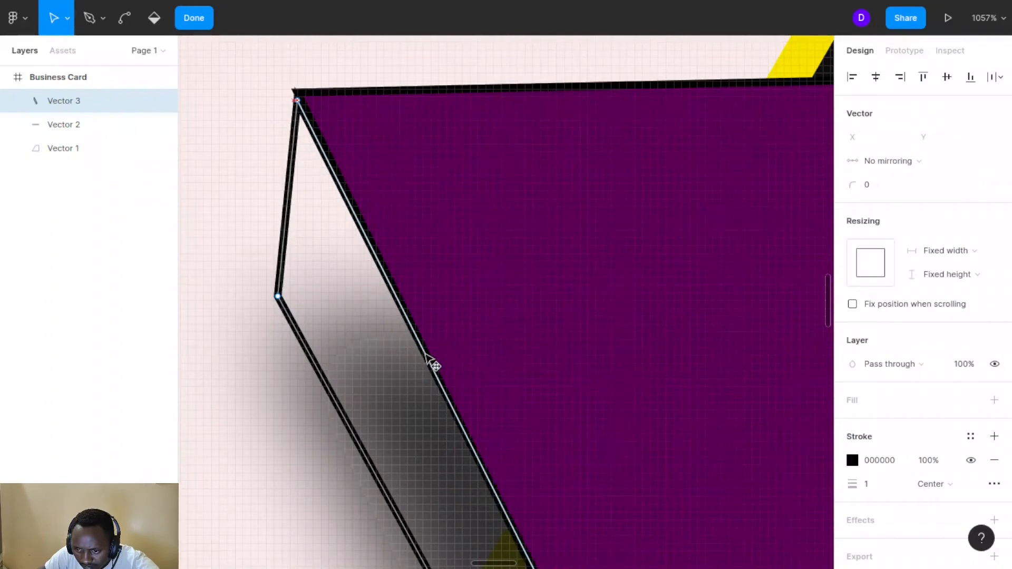
{"action": "scroll", "coordinate": [425, 358], "scroll_direction": "down", "scroll_amount": 5}
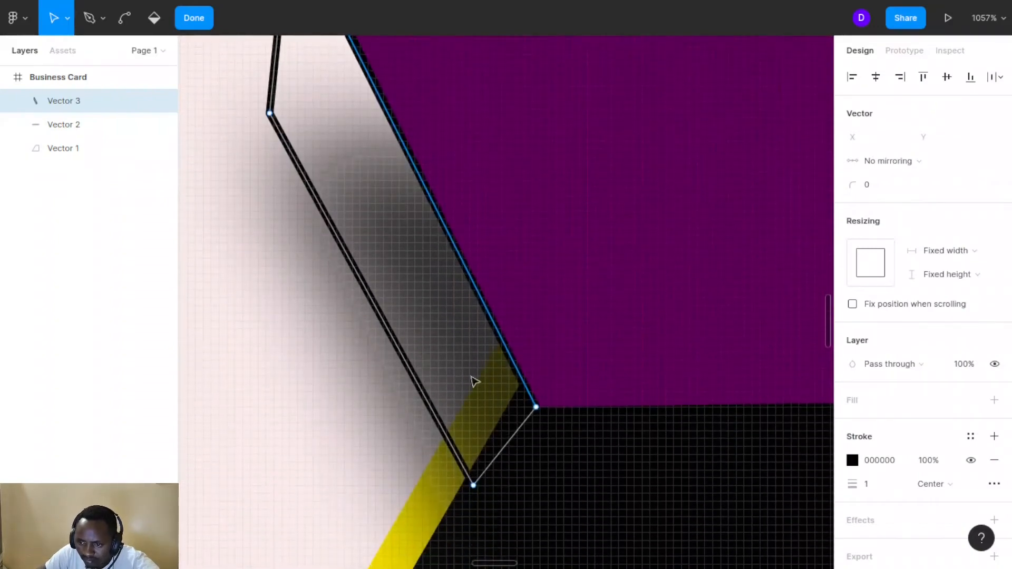
{"action": "left_click", "coordinate": [535, 402]}
{"action": "key", "text": "Escape"}
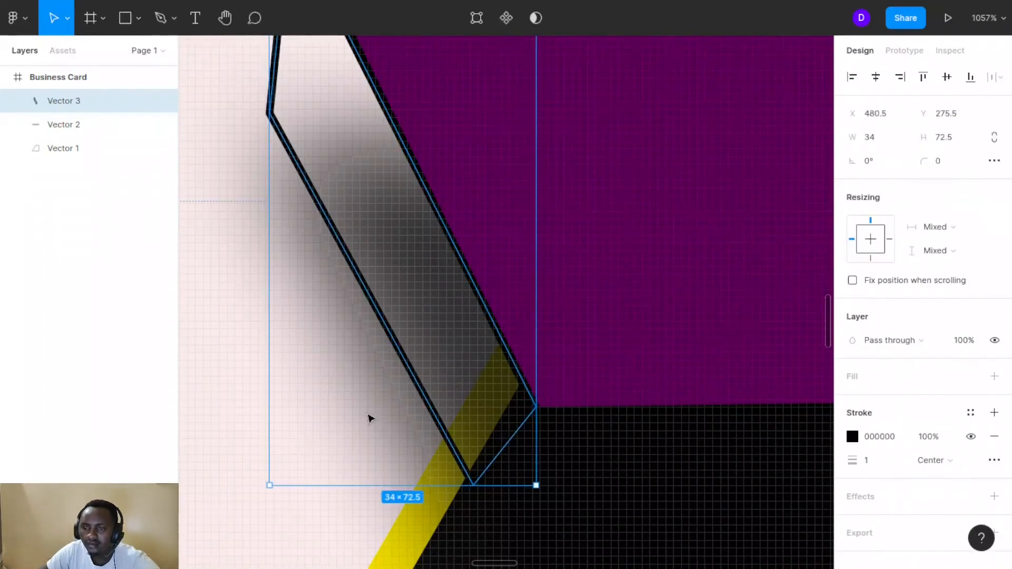
{"action": "scroll", "coordinate": [368, 418], "scroll_direction": "down", "scroll_amount": 6}
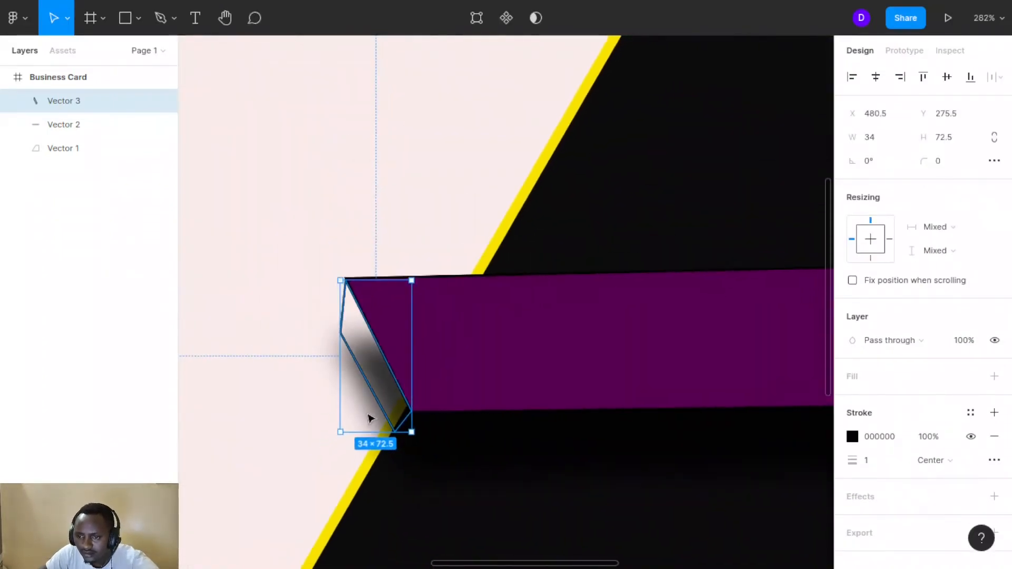
{"action": "scroll", "coordinate": [356, 355], "scroll_direction": "down", "scroll_amount": 1}
{"action": "left_click", "coordinate": [372, 348]}
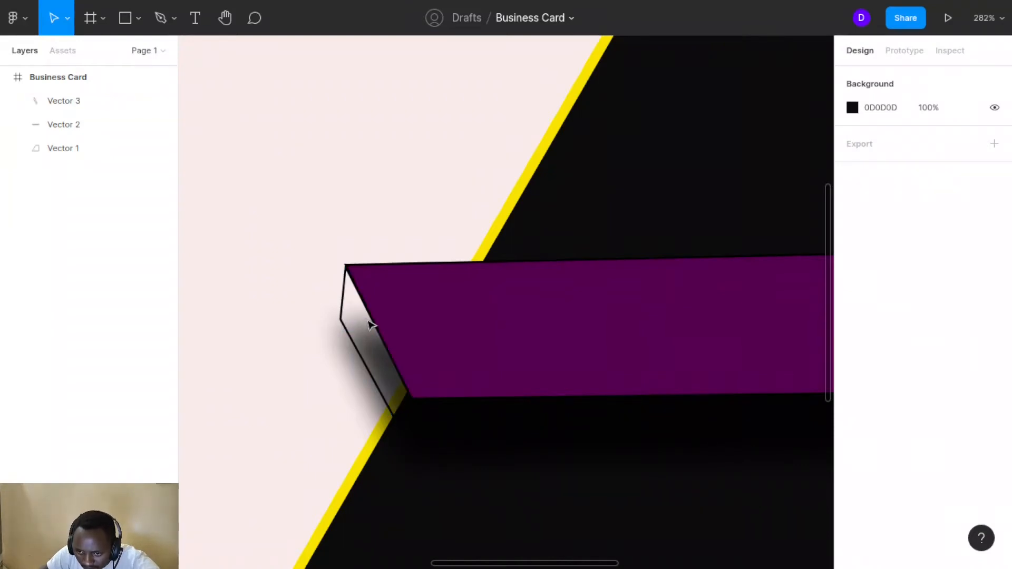
Draw Vector 4, a short line from the side face's left corner to its diagonal edge
{"action": "left_click", "coordinate": [160, 17]}
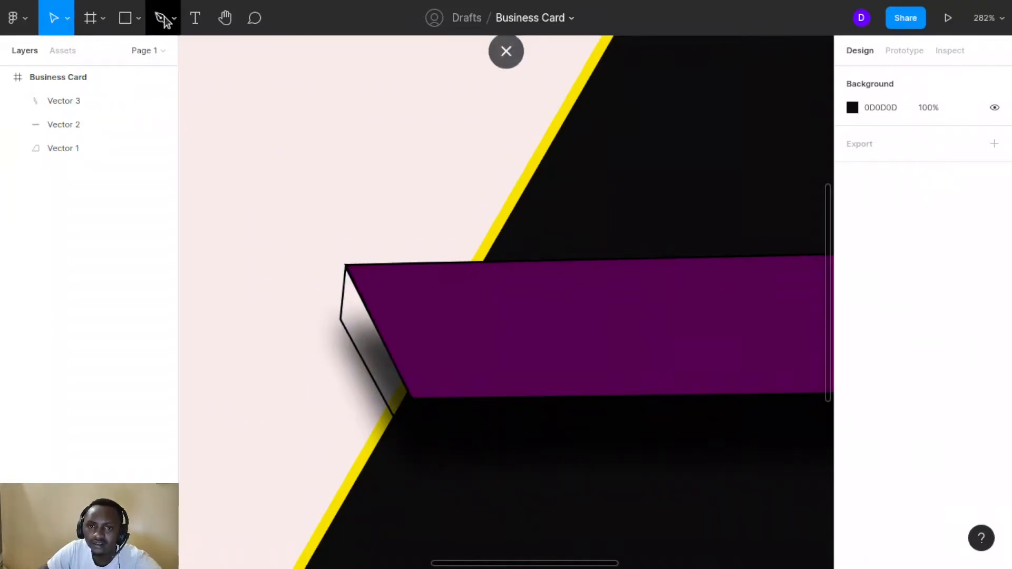
{"action": "scroll", "coordinate": [362, 339], "scroll_direction": "up", "scroll_amount": 10}
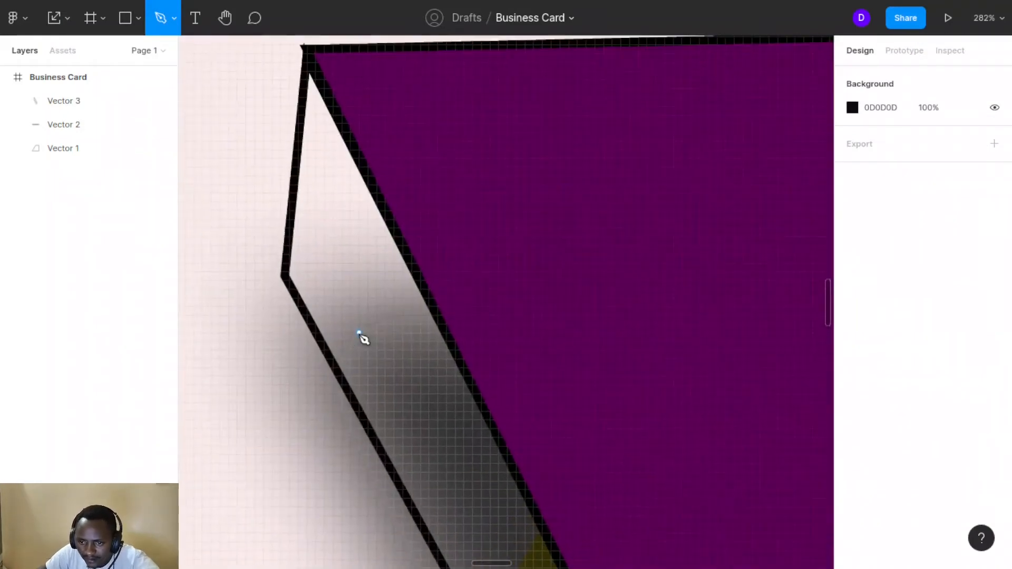
{"action": "left_click", "coordinate": [288, 275]}
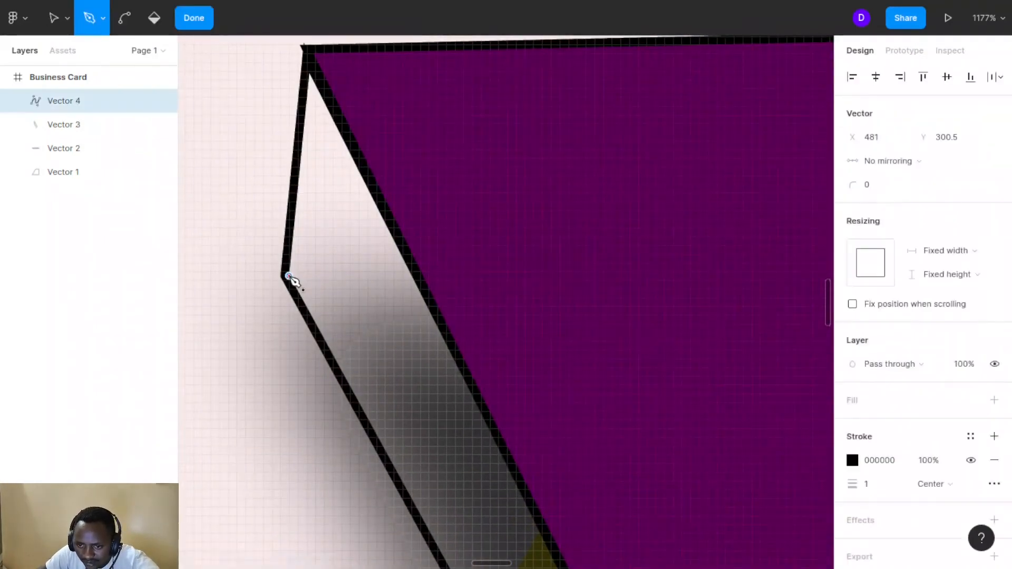
{"action": "left_click", "coordinate": [406, 267]}
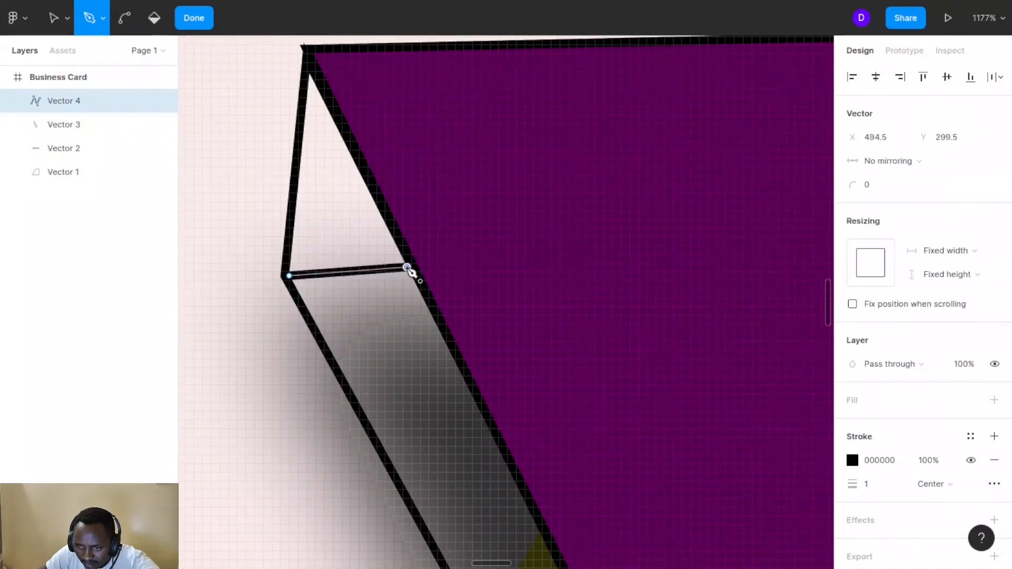
{"action": "left_click", "coordinate": [195, 25]}
{"action": "scroll", "coordinate": [341, 219], "scroll_direction": "down", "scroll_amount": 5}
{"action": "scroll", "coordinate": [342, 219], "scroll_direction": "down", "scroll_amount": 3}
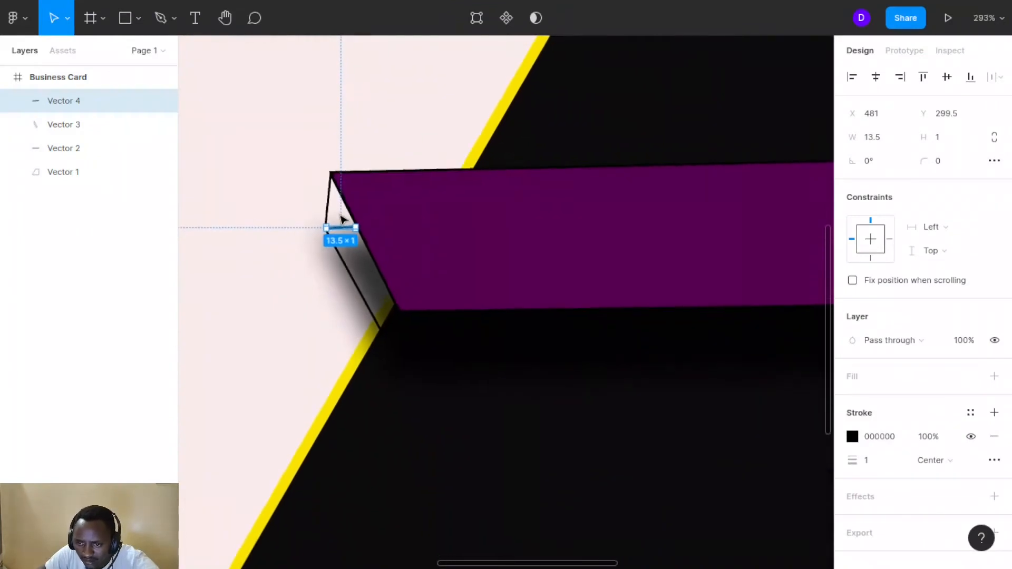
{"action": "left_click", "coordinate": [304, 322]}
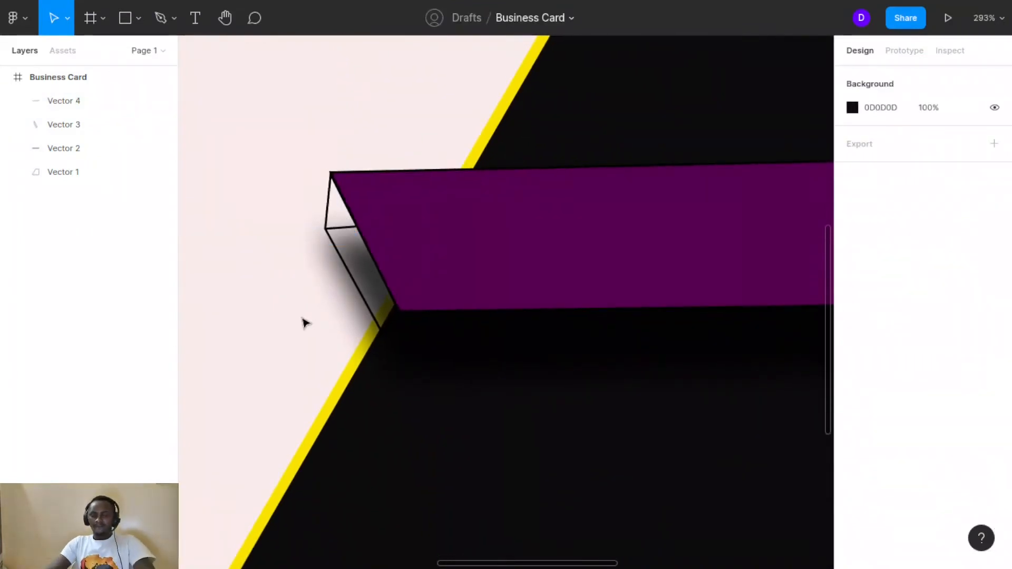
Fill the side face with 0D0C0C at 29% opacity
{"action": "left_click", "coordinate": [353, 270]}
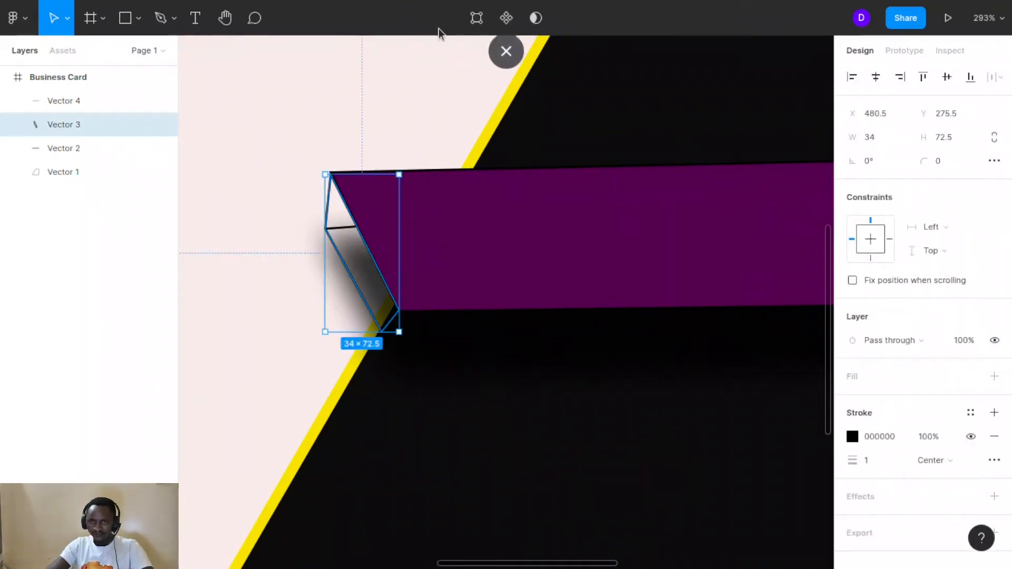
{"action": "left_click", "coordinate": [476, 18]}
{"action": "left_click", "coordinate": [153, 18]}
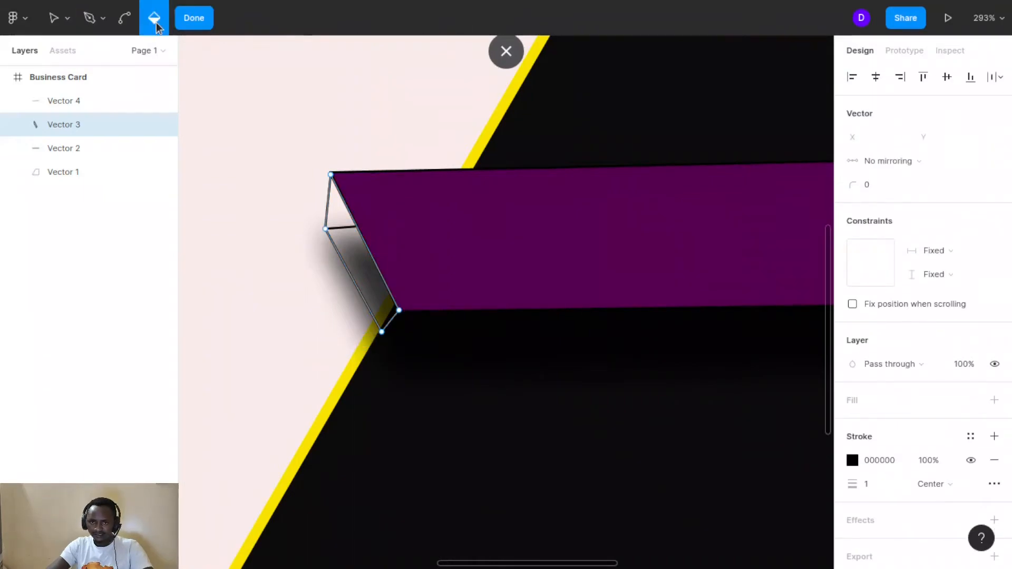
{"action": "left_click", "coordinate": [365, 266]}
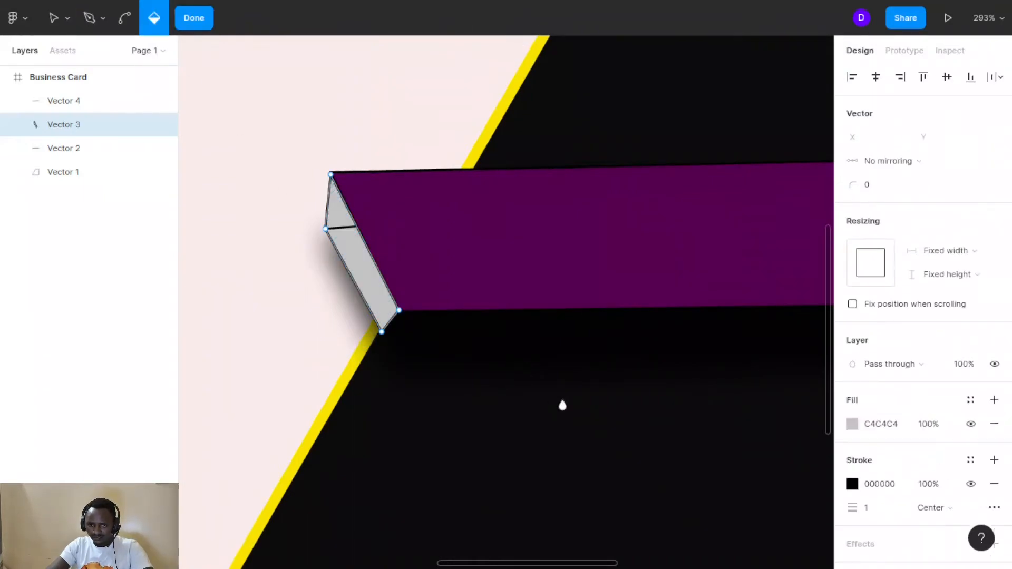
{"action": "left_click", "coordinate": [853, 424]}
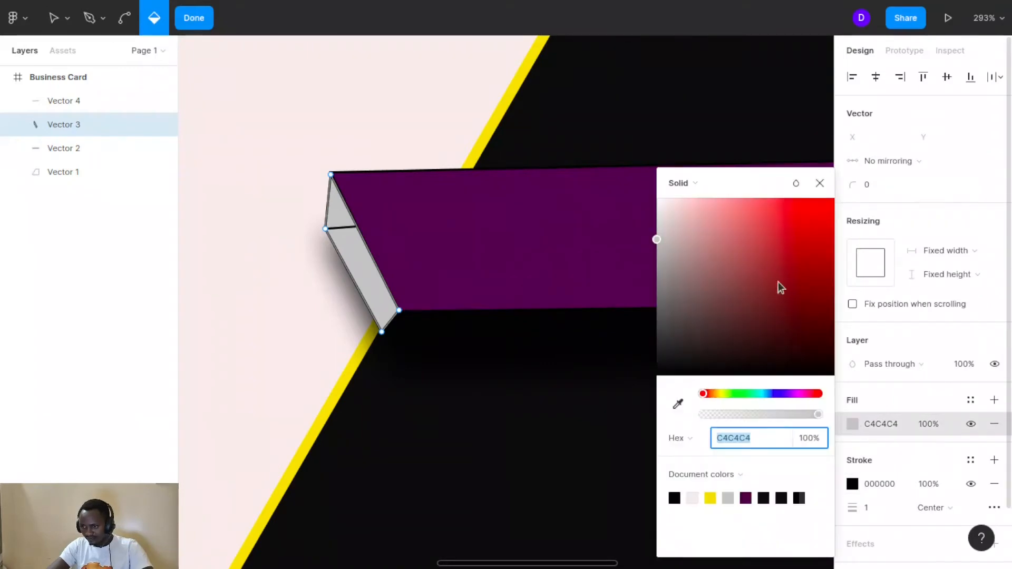
{"action": "left_click", "coordinate": [674, 356]}
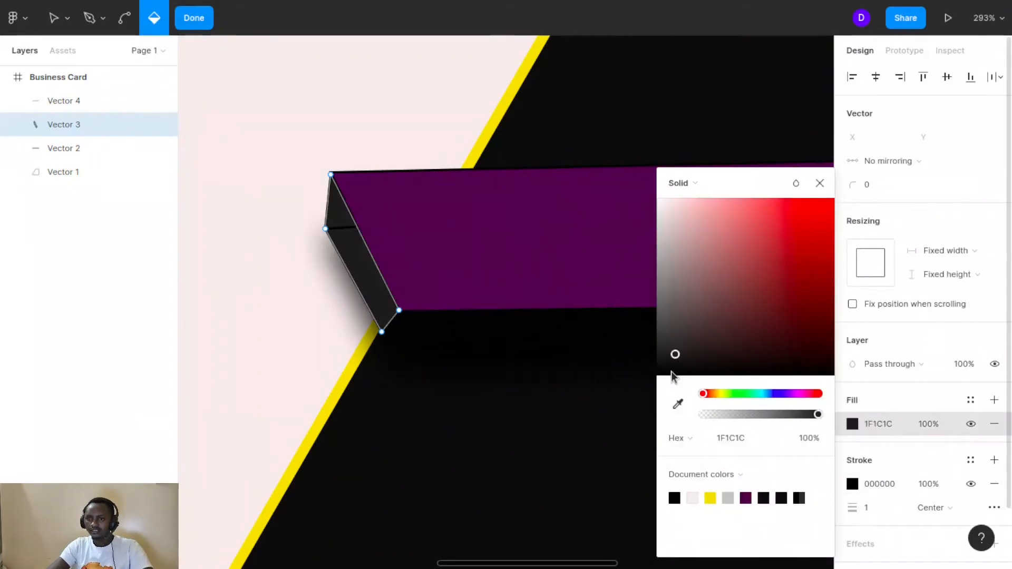
{"action": "left_click", "coordinate": [671, 366]}
{"action": "left_click", "coordinate": [801, 441]}
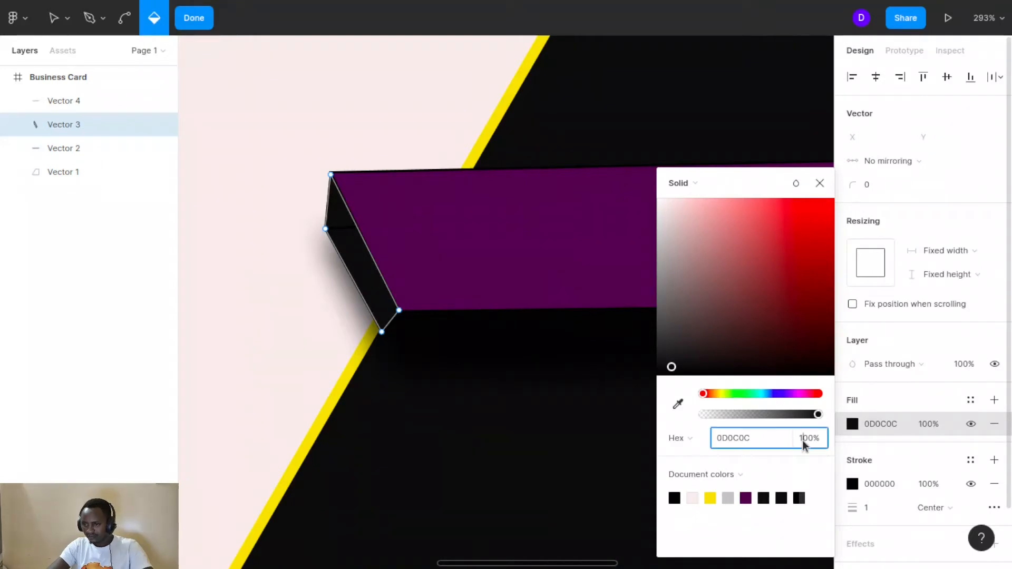
{"action": "left_click_drag", "start_coordinate": [818, 416], "coordinate": [735, 419]}
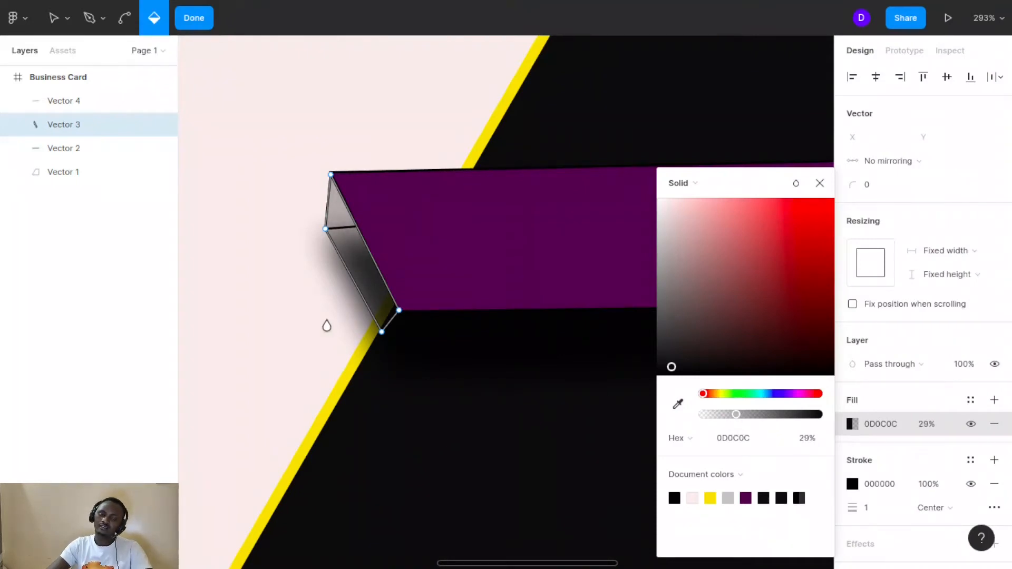
{"action": "key", "text": "Escape"}
{"action": "left_click", "coordinate": [469, 384]}
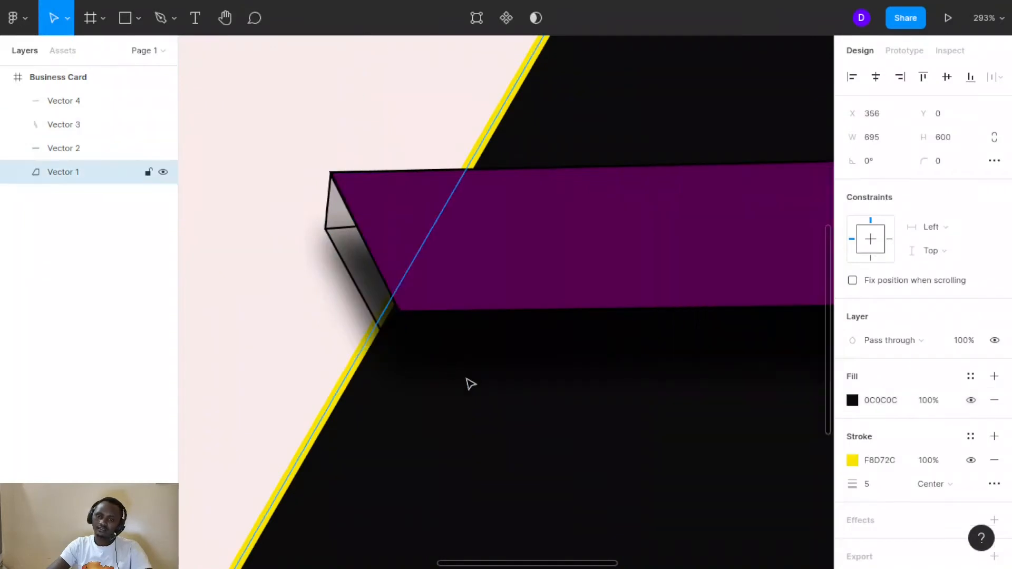
Set the side face's stroke weight to 0 and lower the short line's stroke opacity
{"action": "left_click", "coordinate": [367, 308]}
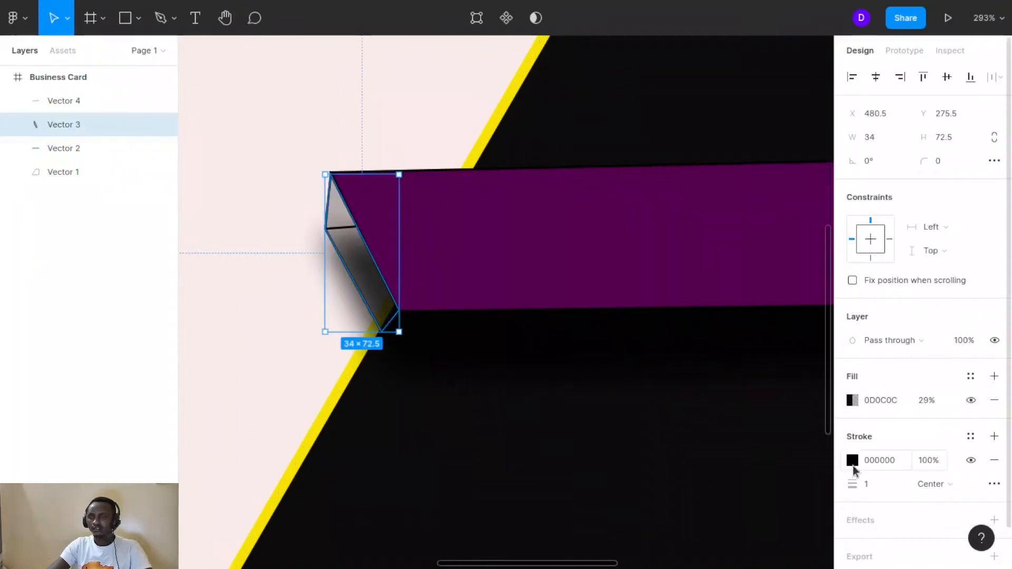
{"action": "left_click", "coordinate": [869, 492]}
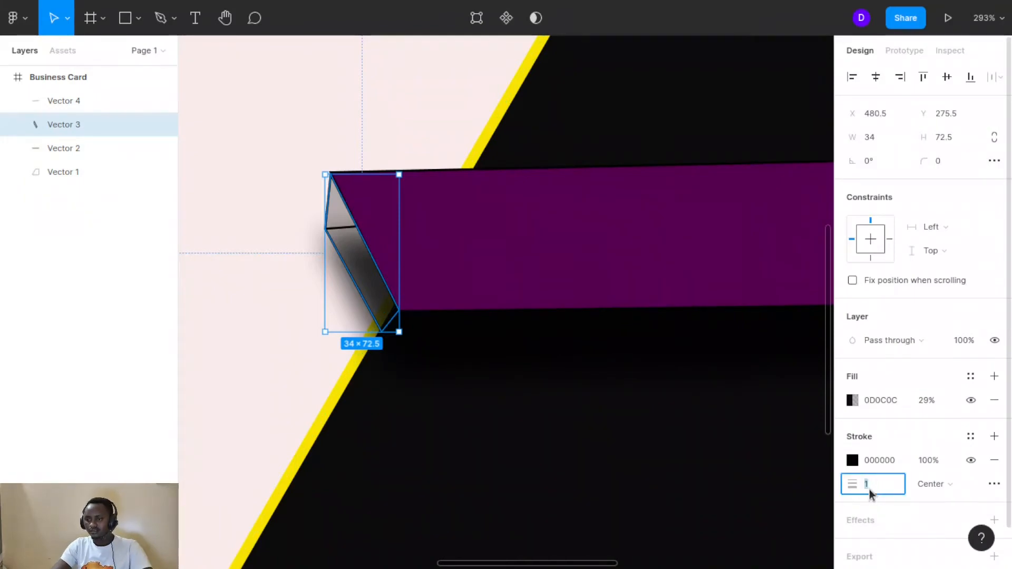
{"action": "left_click", "coordinate": [270, 364]}
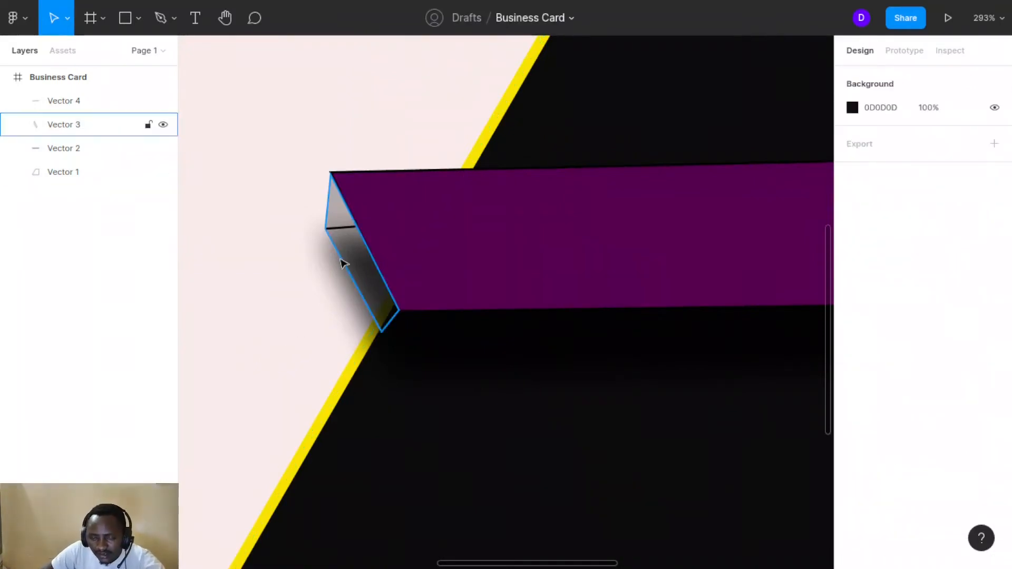
{"action": "left_click", "coordinate": [346, 228]}
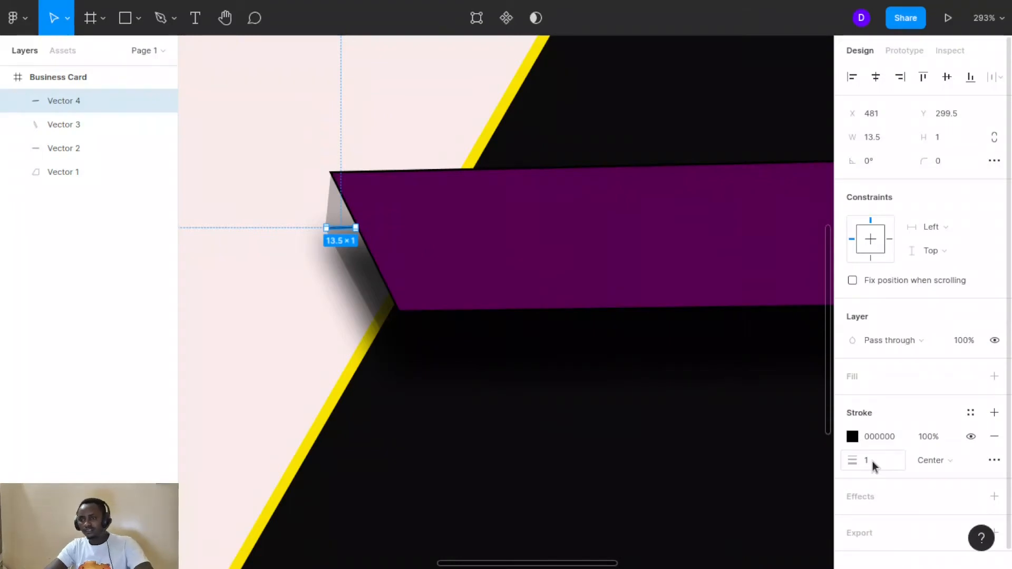
{"action": "left_click", "coordinate": [926, 435]}
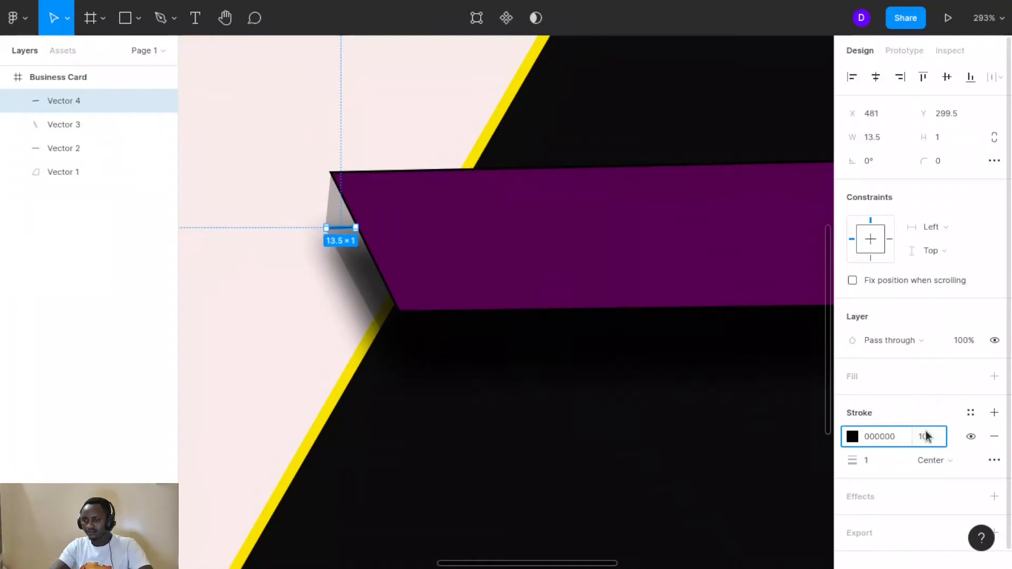
{"action": "left_click", "coordinate": [759, 410]}
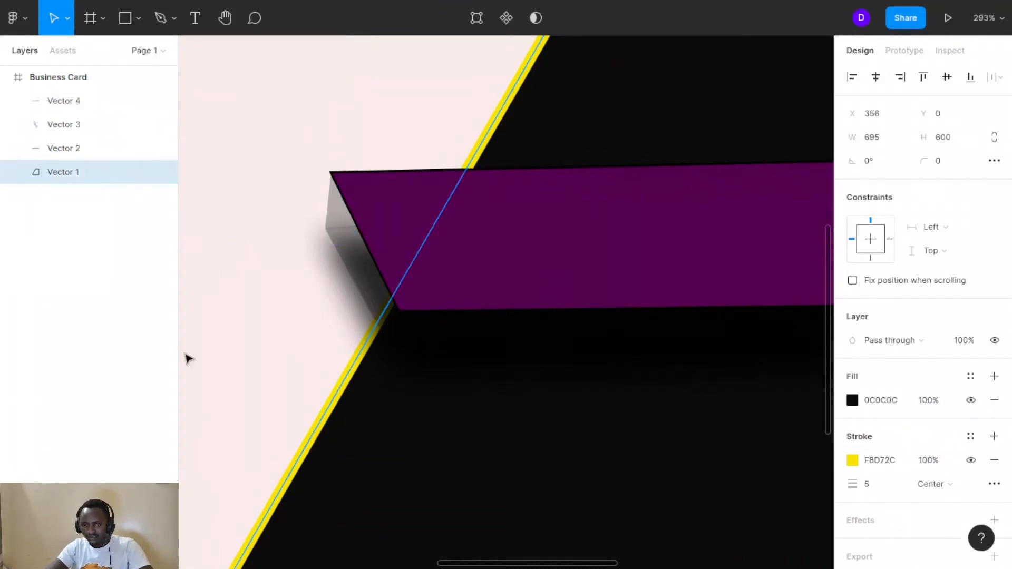
{"action": "left_click", "coordinate": [252, 333]}
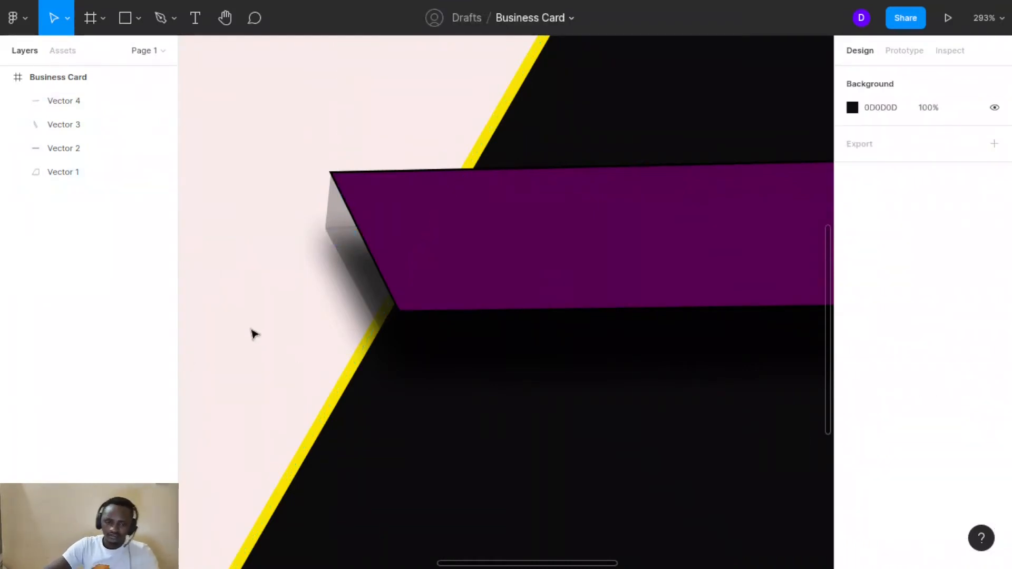
{"action": "scroll", "coordinate": [252, 333], "scroll_direction": "down", "scroll_amount": 3}
{"action": "scroll", "coordinate": [251, 333], "scroll_direction": "up", "scroll_amount": 2}
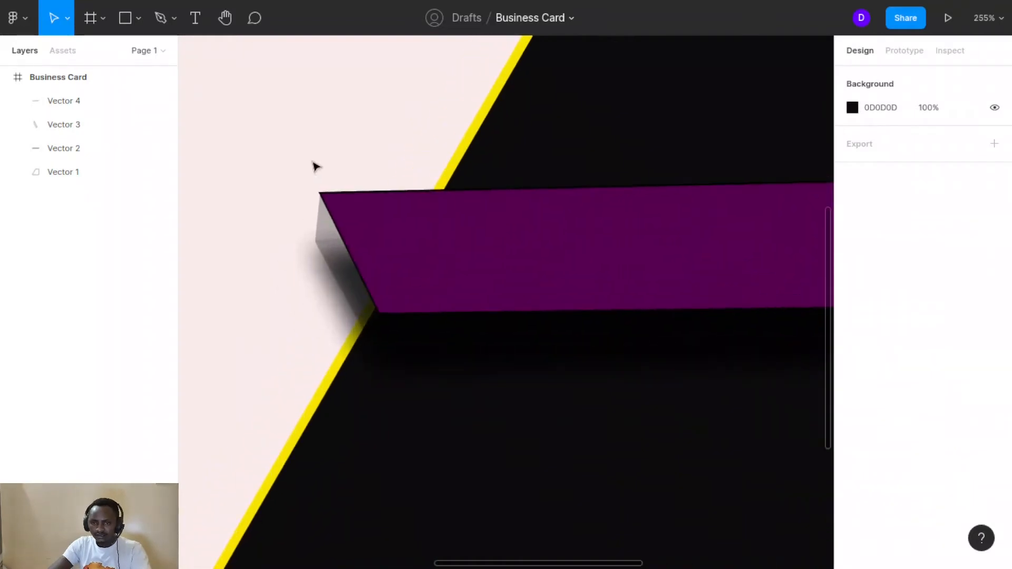
Group the four vector shapes together as Group 1
{"action": "left_click_drag", "start_coordinate": [313, 161], "coordinate": [582, 318]}
{"action": "key", "text": "ctrl+g"}
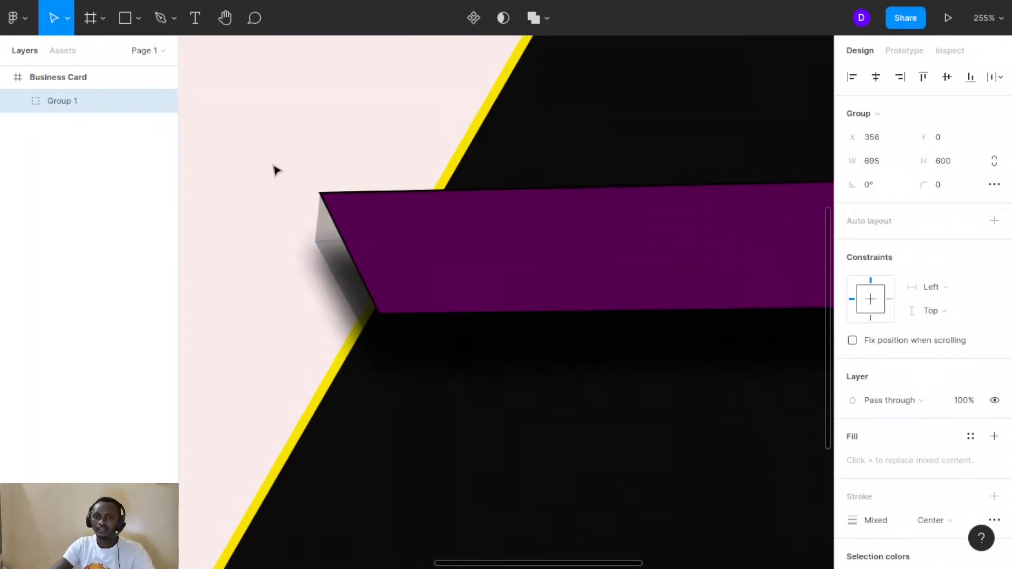
{"action": "key", "text": "Escape"}
Nudge Vector 3 to X 480, Y 274 (34 × 73), flush with the purple bar's top corner
{"action": "scroll", "coordinate": [275, 170], "scroll_direction": "up", "scroll_amount": 5}
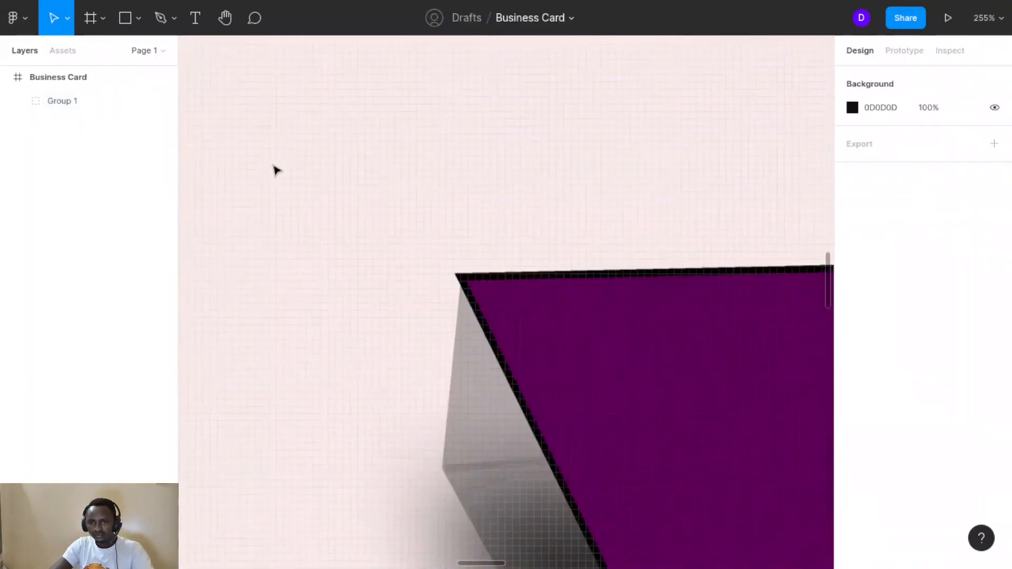
{"action": "scroll", "coordinate": [275, 169], "scroll_direction": "down", "scroll_amount": 3}
{"action": "scroll", "coordinate": [273, 166], "scroll_direction": "down", "scroll_amount": 1}
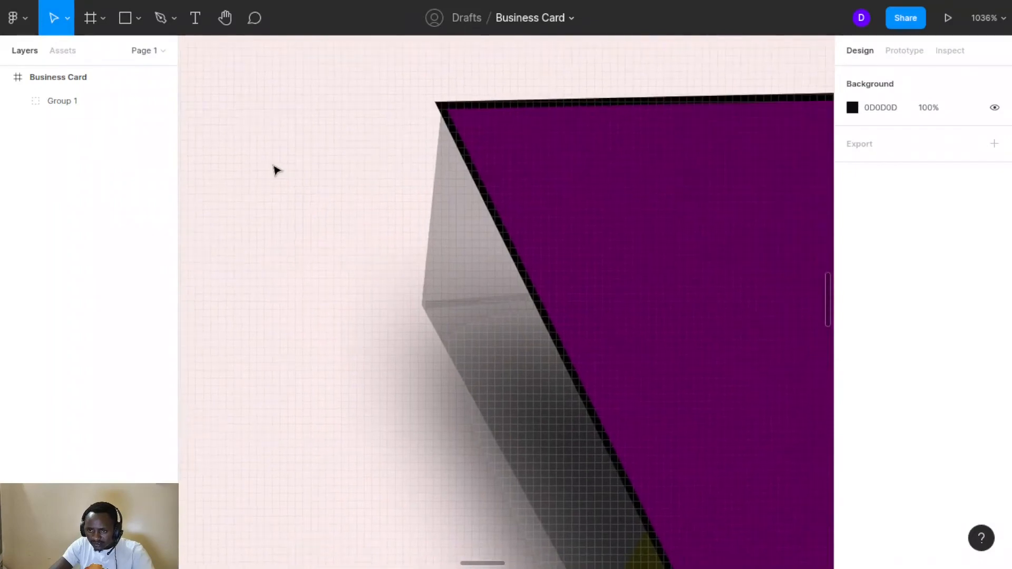
{"action": "double_click", "coordinate": [445, 183]}
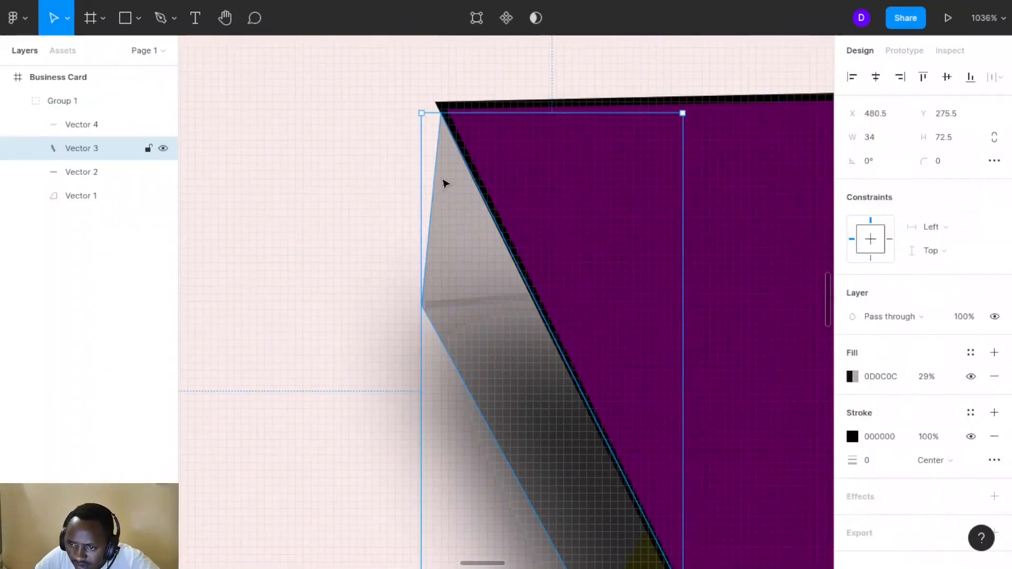
{"action": "mouse_move", "coordinate": [440, 176]}
{"action": "left_mouse_down"}
{"action": "mouse_move", "coordinate": [434, 160]}
{"action": "mouse_move", "coordinate": [436, 169]}
{"action": "left_mouse_up"}
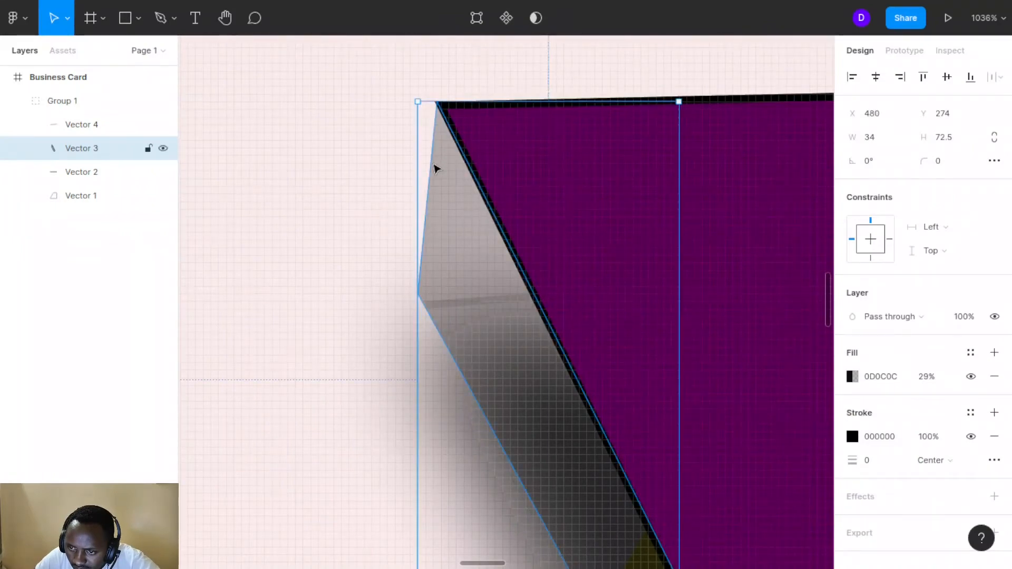
{"action": "scroll", "coordinate": [436, 168], "scroll_direction": "up", "scroll_amount": 10}
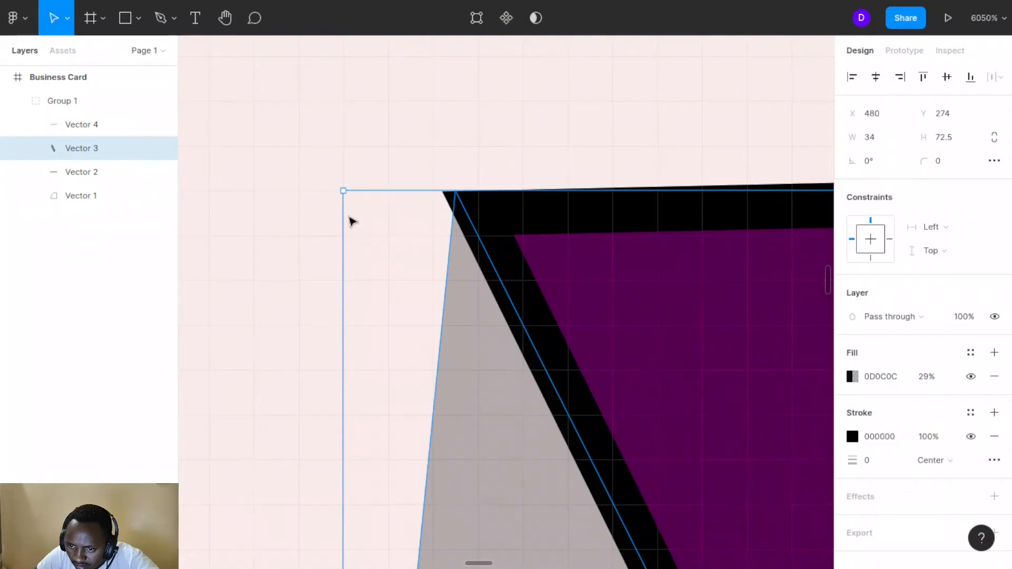
{"action": "left_click_drag", "start_coordinate": [344, 213], "coordinate": [306, 202]}
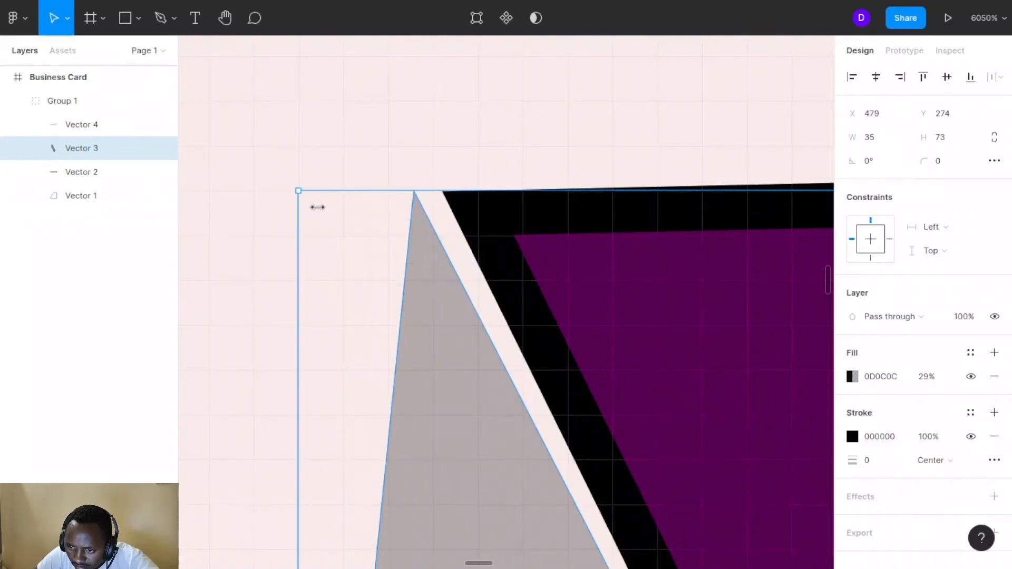
{"action": "key", "text": "ctrl+z"}
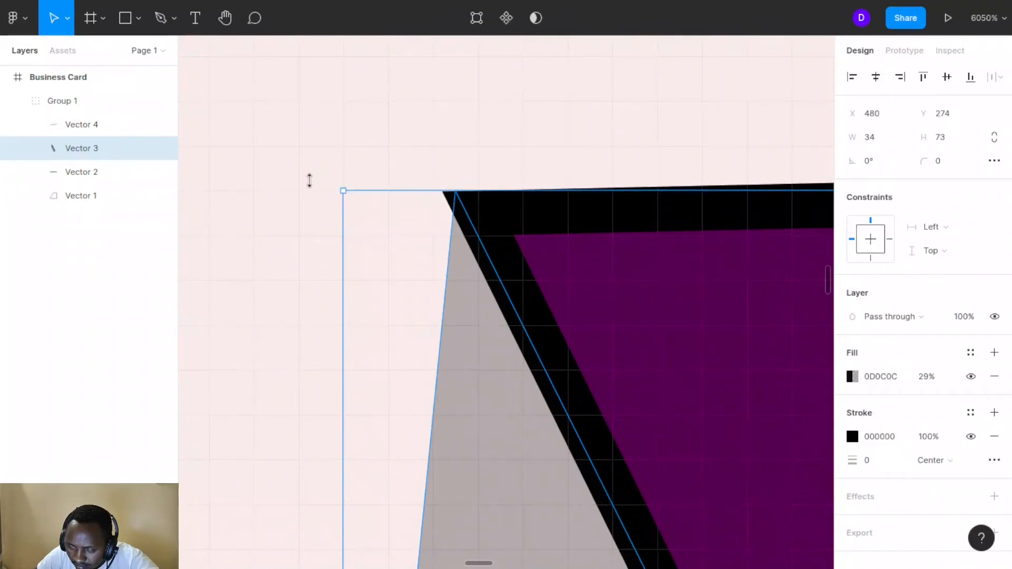
{"action": "left_click", "coordinate": [467, 157]}
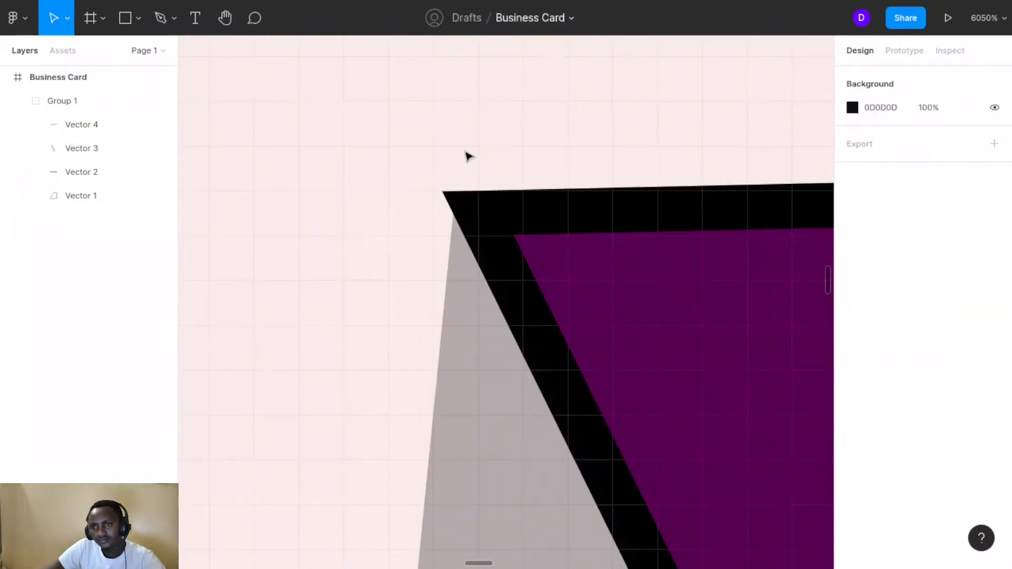
{"action": "left_click", "coordinate": [461, 263]}
{"action": "scroll", "coordinate": [460, 264], "scroll_direction": "down", "scroll_amount": 15}
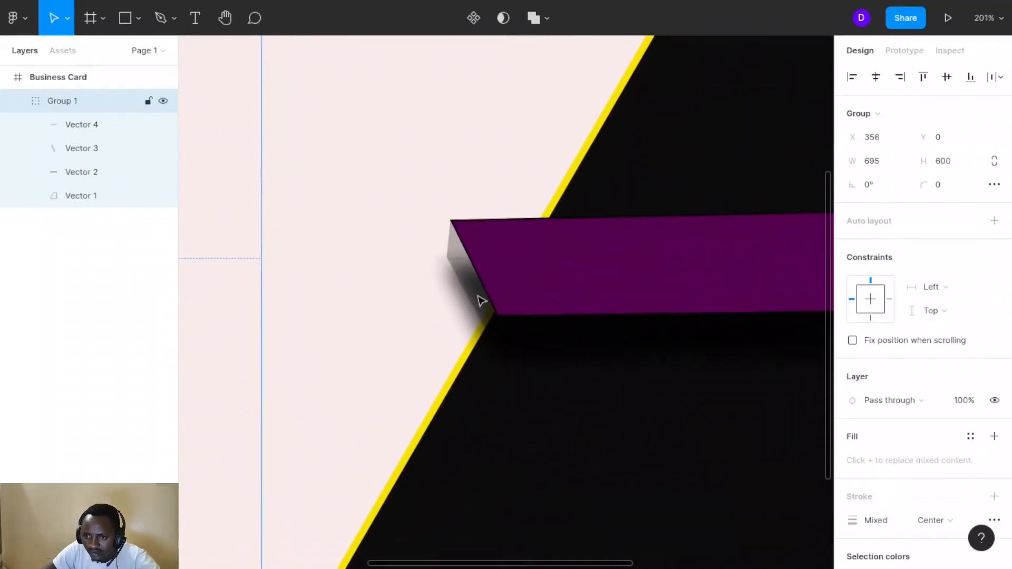
Select the Business Card frame, then try a drop shadow and remove it
{"action": "scroll", "coordinate": [477, 301], "scroll_direction": "down", "scroll_amount": 5}
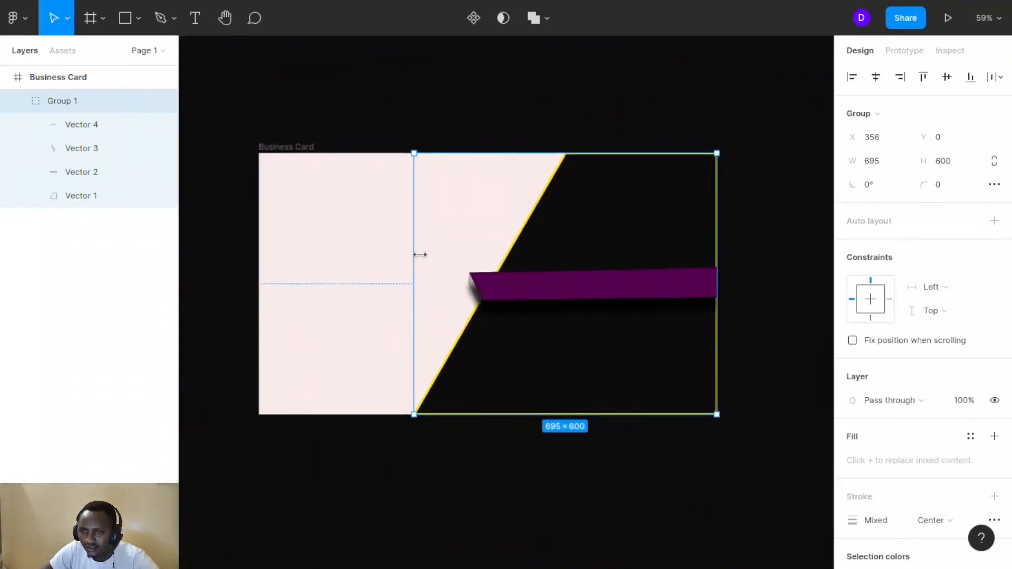
{"action": "left_click", "coordinate": [548, 132]}
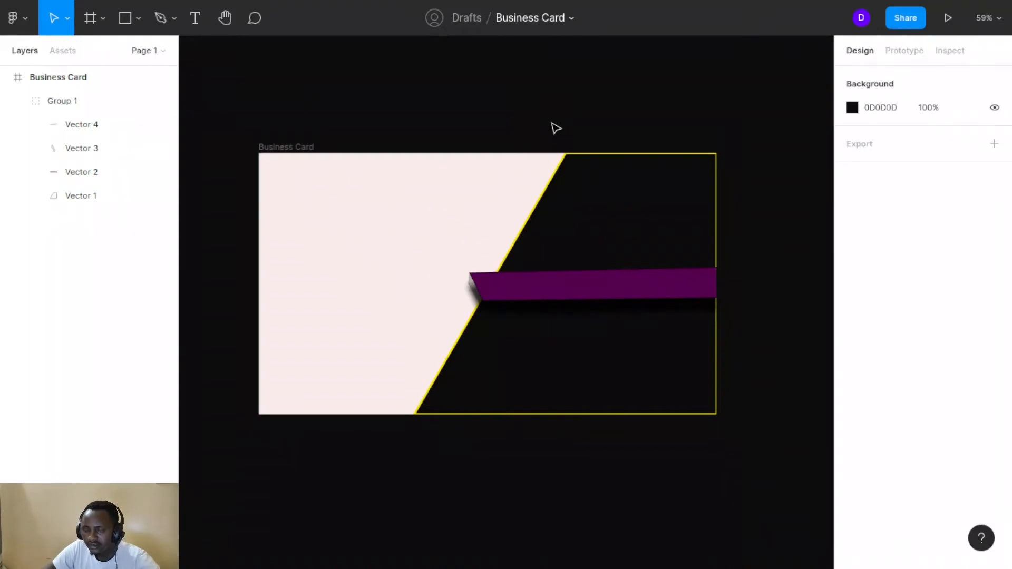
{"action": "scroll", "coordinate": [470, 190], "scroll_direction": "down", "scroll_amount": 3}
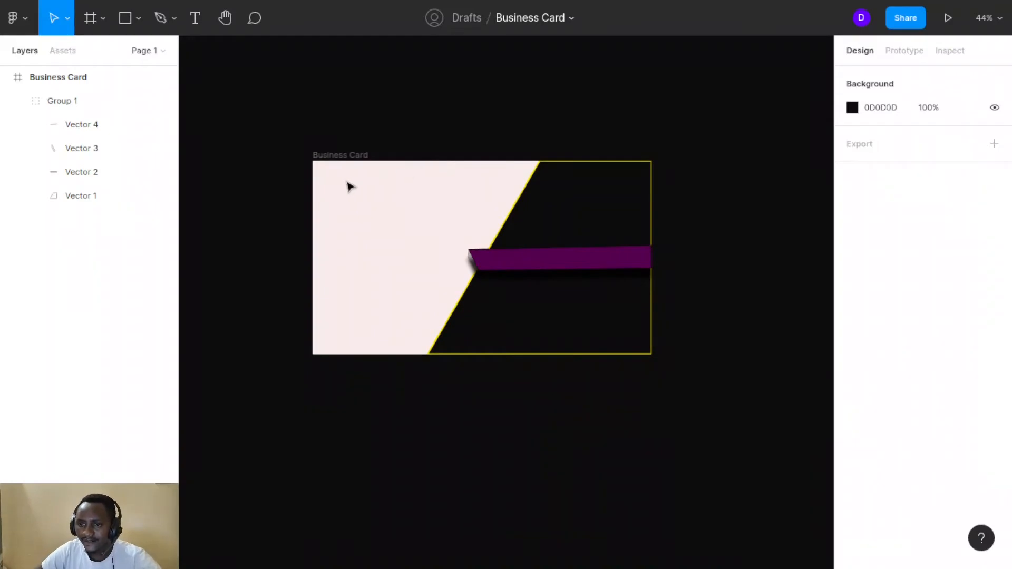
{"action": "left_click", "coordinate": [329, 157]}
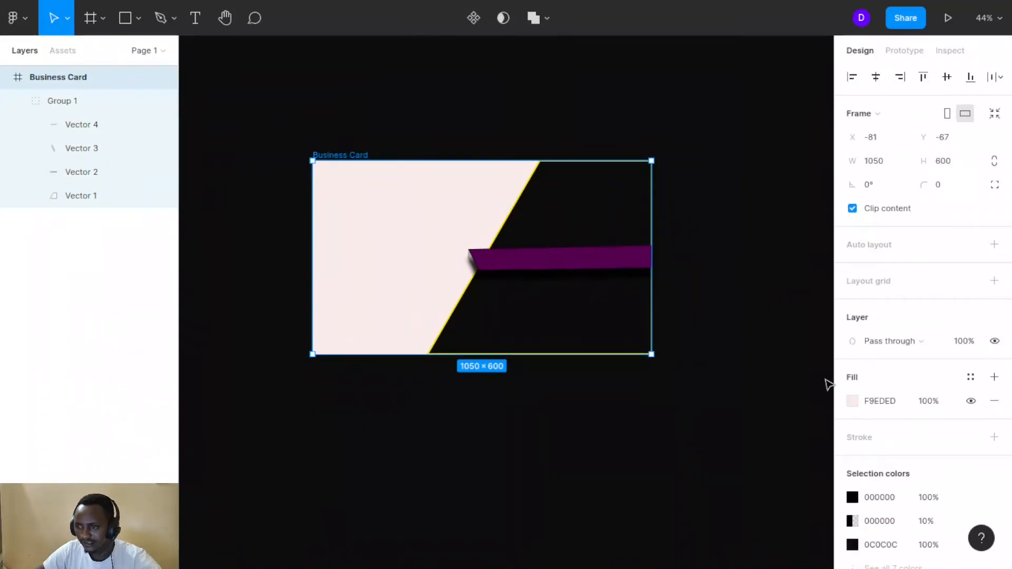
{"action": "scroll", "coordinate": [875, 441], "scroll_direction": "down", "scroll_amount": 3}
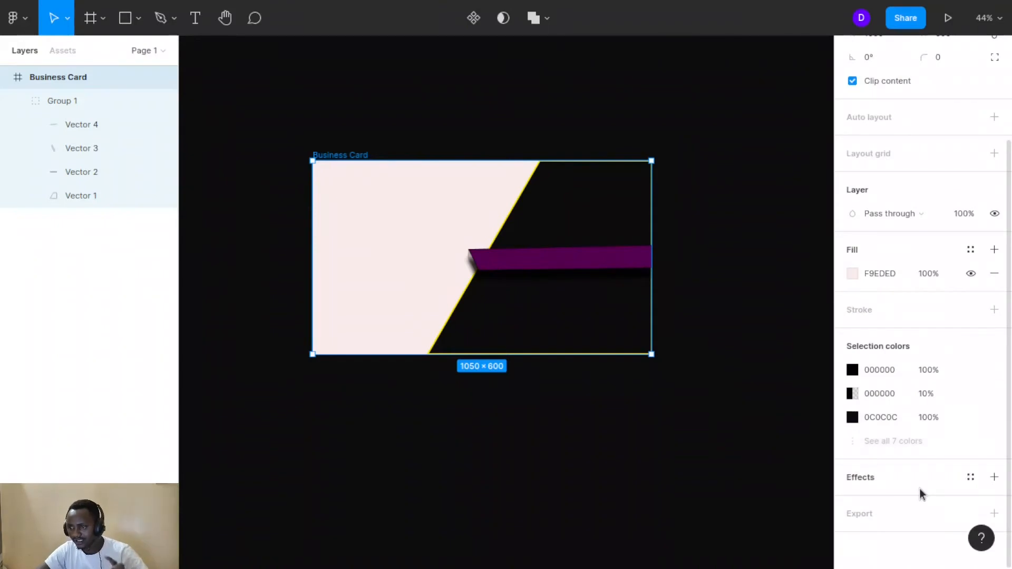
{"action": "left_click", "coordinate": [992, 478]}
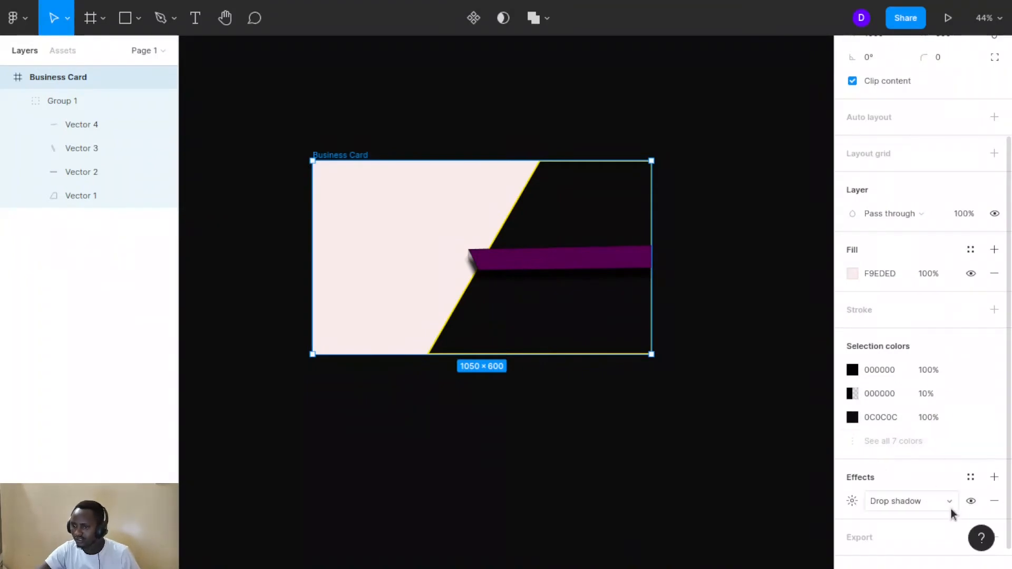
{"action": "left_click", "coordinate": [994, 500]}
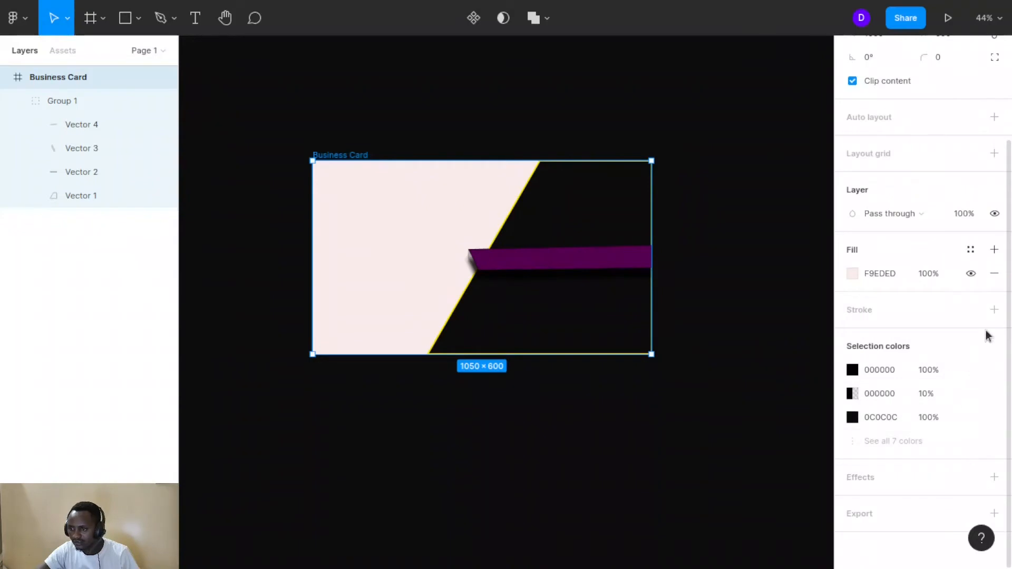
Add a stroke to the card frame, trying weight 10 before settling on 5
{"action": "left_click", "coordinate": [993, 308]}
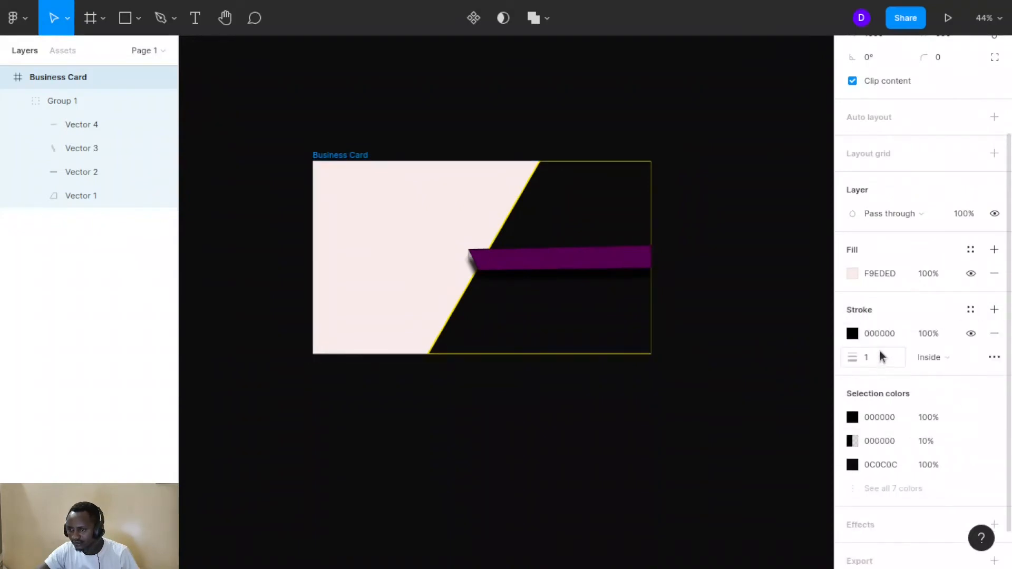
{"action": "left_click", "coordinate": [876, 361]}
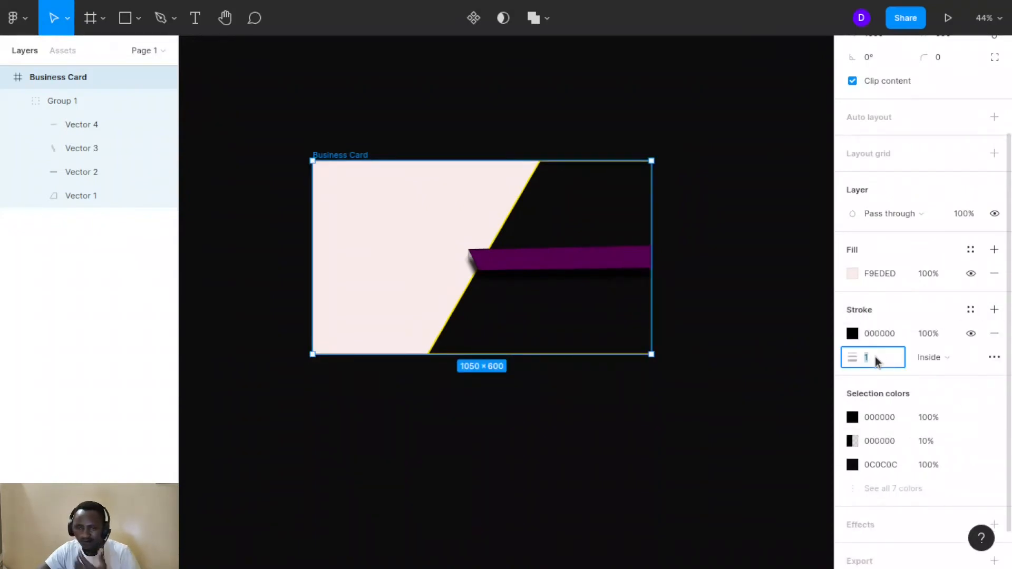
{"action": "type", "text": "10"}
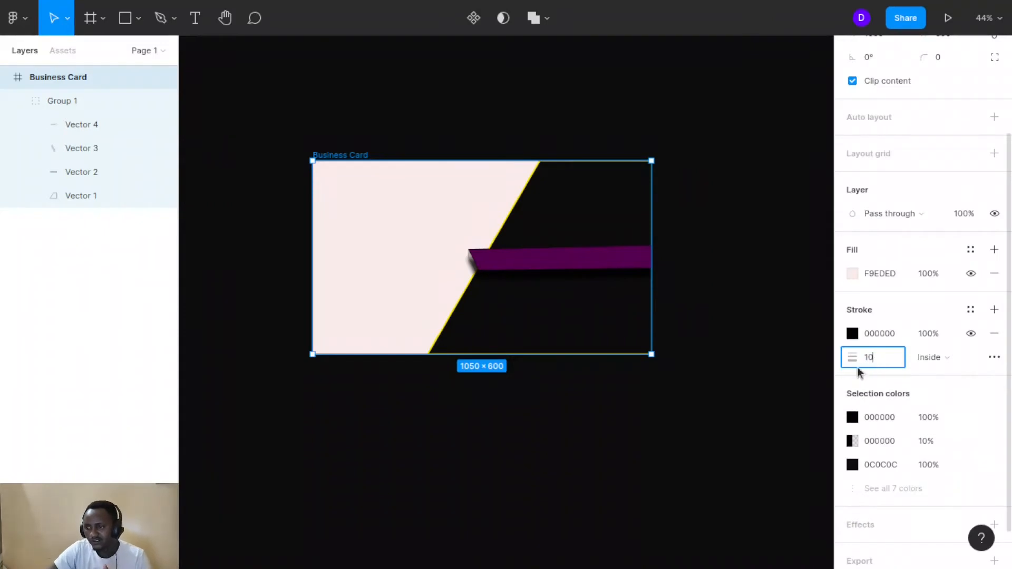
{"action": "left_click", "coordinate": [809, 324]}
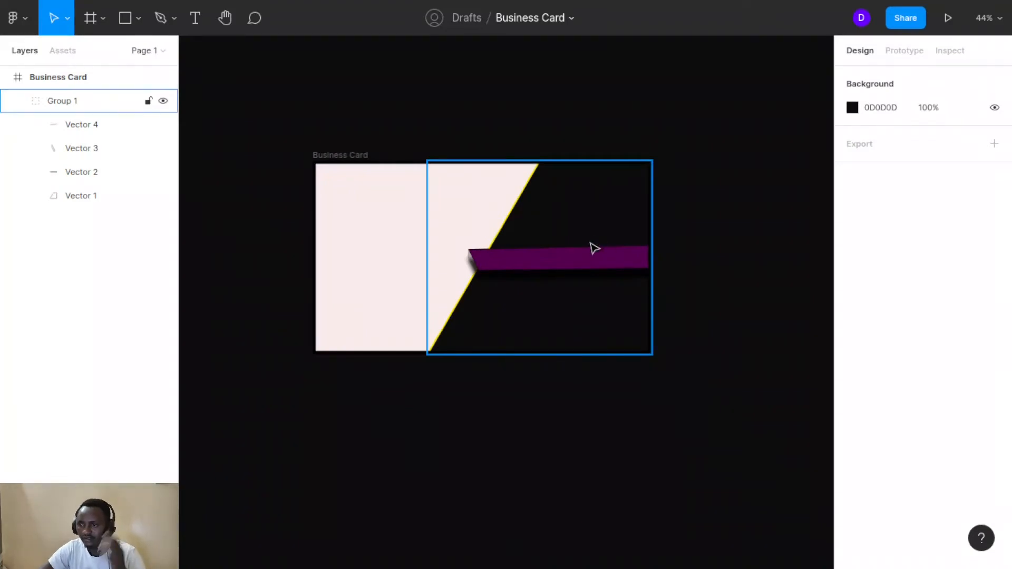
{"action": "left_click", "coordinate": [524, 233]}
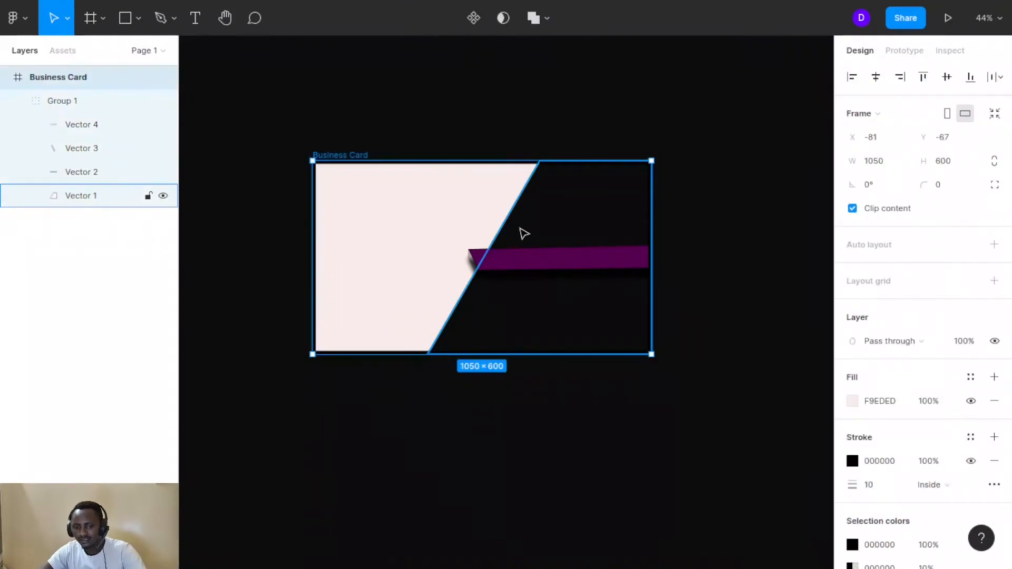
{"action": "scroll", "coordinate": [864, 463], "scroll_direction": "down", "scroll_amount": 3}
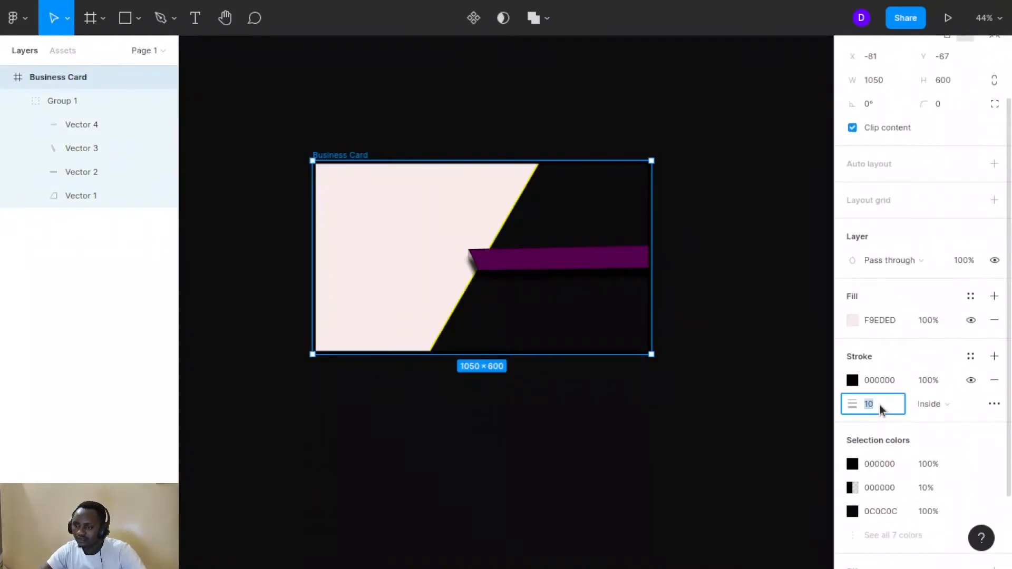
{"action": "type", "text": "5"}
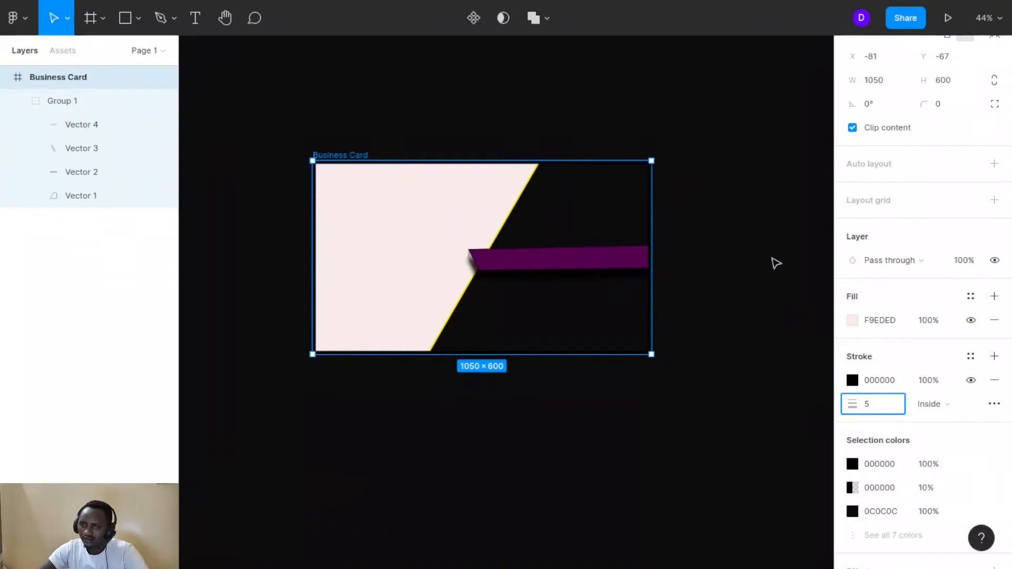
{"action": "left_click", "coordinate": [704, 224]}
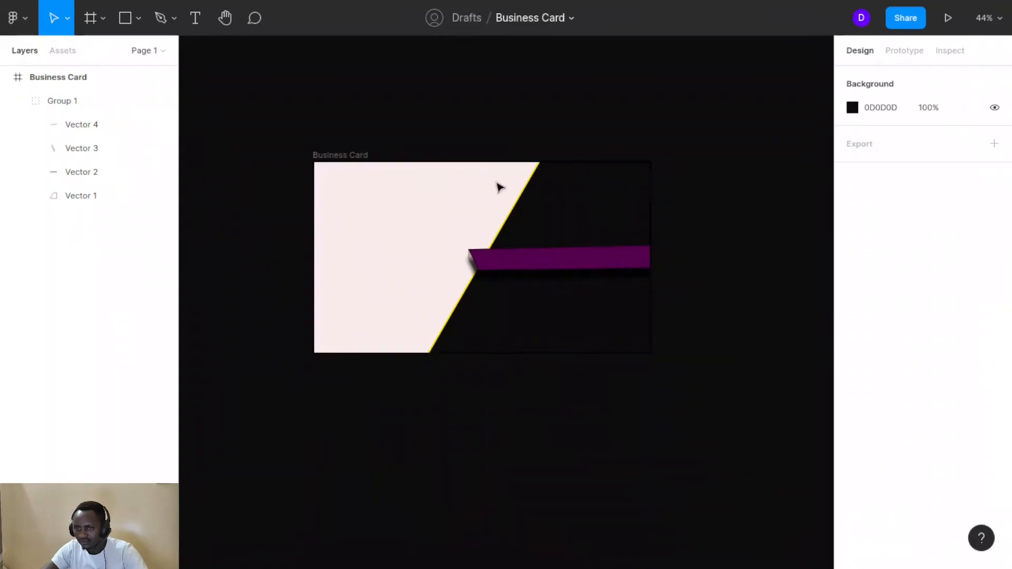
Colour the card's border green 8AAA0B
{"action": "left_click", "coordinate": [322, 156]}
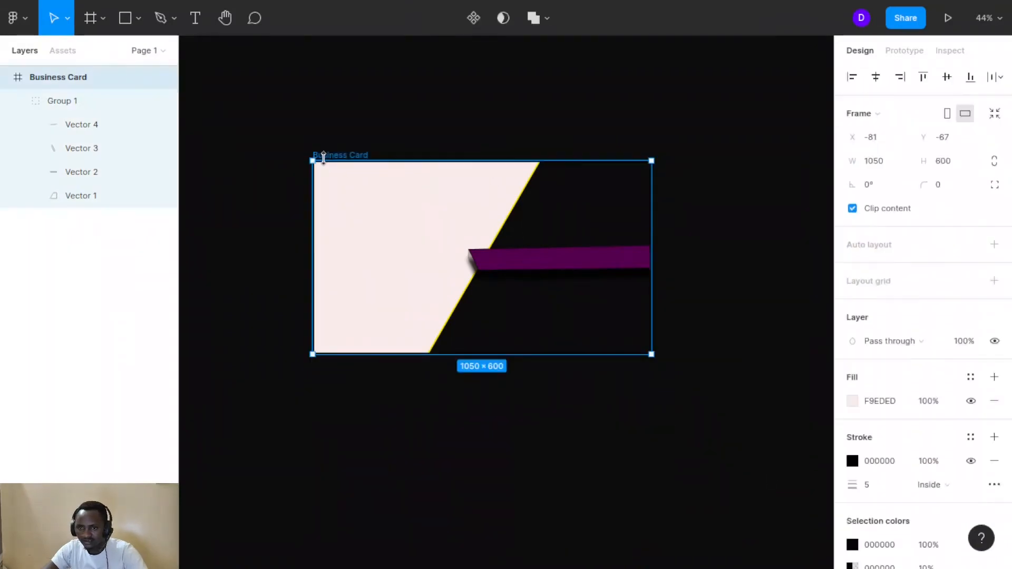
{"action": "left_click", "coordinate": [846, 458]}
{"action": "left_click", "coordinate": [847, 460]}
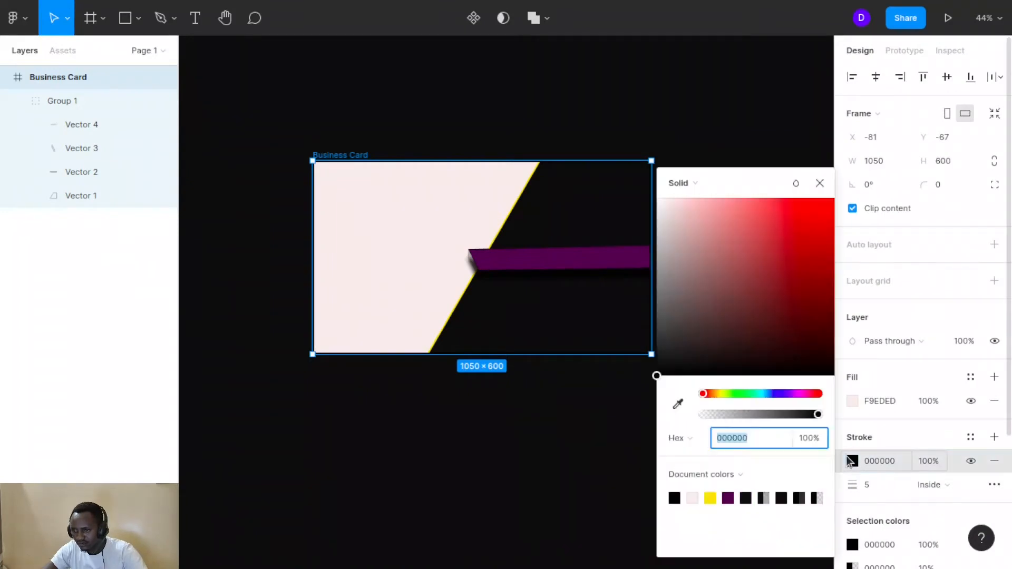
{"action": "left_click", "coordinate": [726, 394]}
{"action": "left_click_drag", "start_coordinate": [823, 221], "coordinate": [824, 262]}
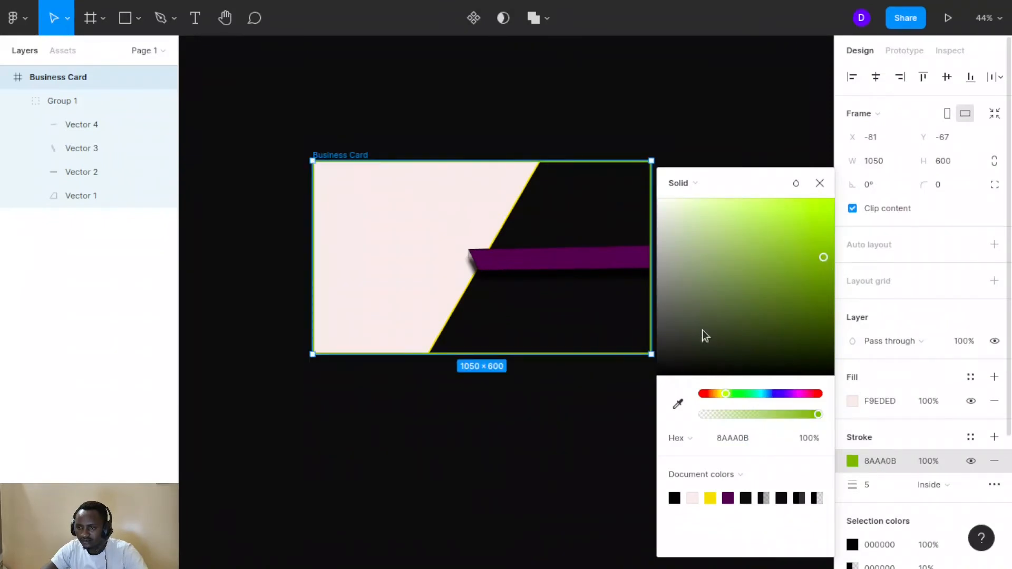
{"action": "left_click", "coordinate": [542, 424]}
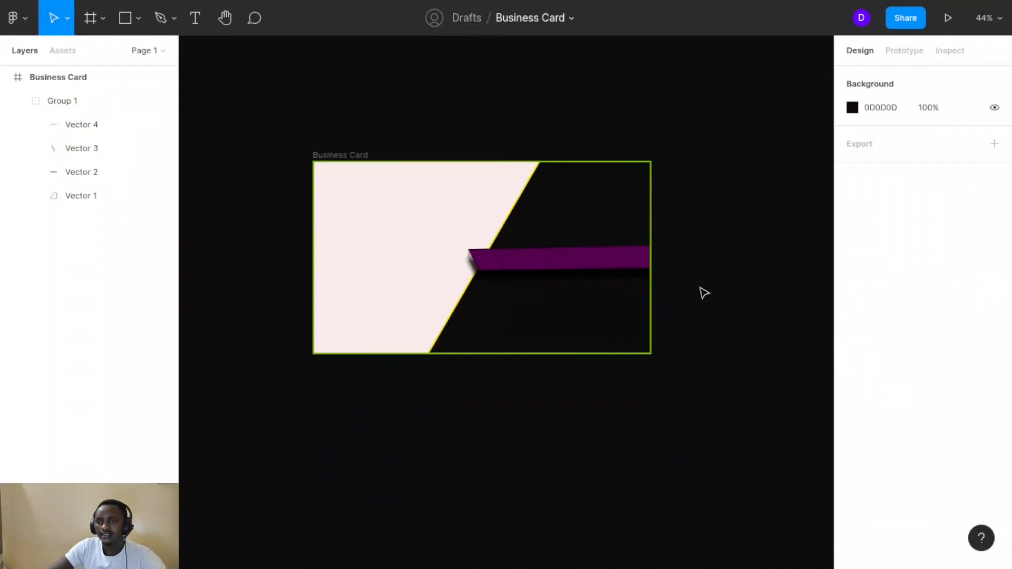
{"action": "left_click", "coordinate": [568, 258]}
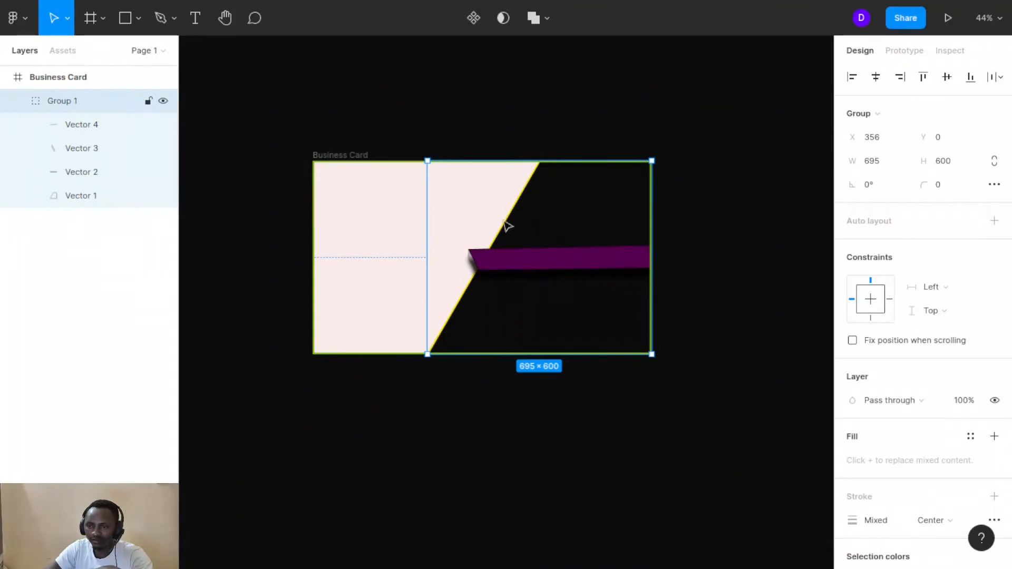
Start a text box near the card's top-left in Poppins at size 40
{"action": "left_click", "coordinate": [193, 31]}
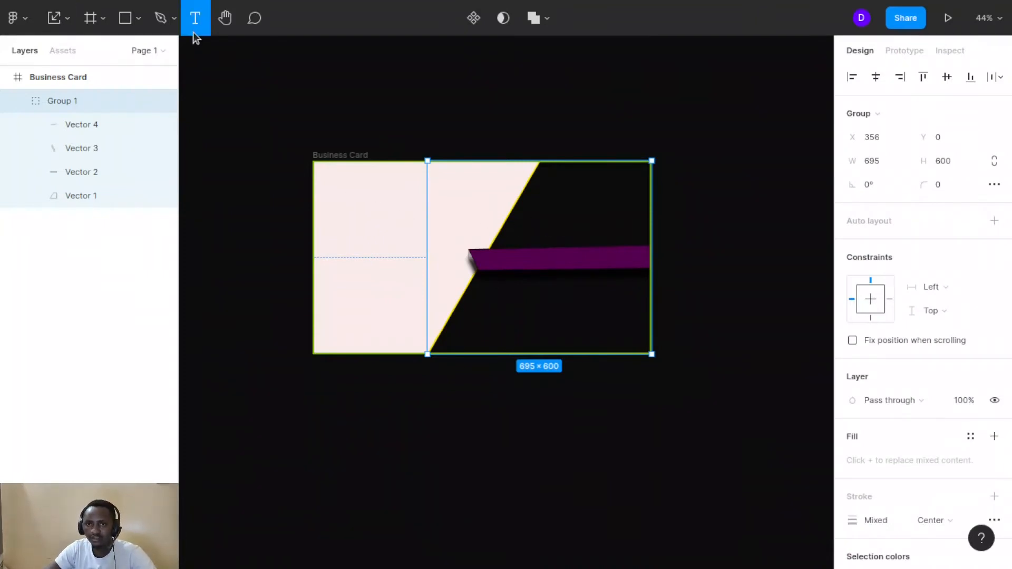
{"action": "left_click", "coordinate": [350, 186]}
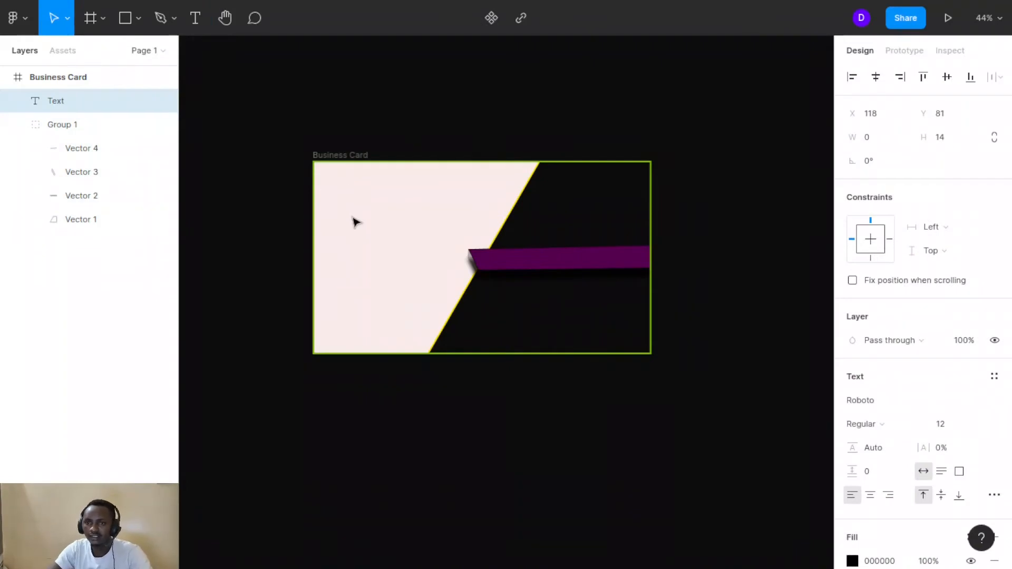
{"action": "left_click", "coordinate": [954, 425]}
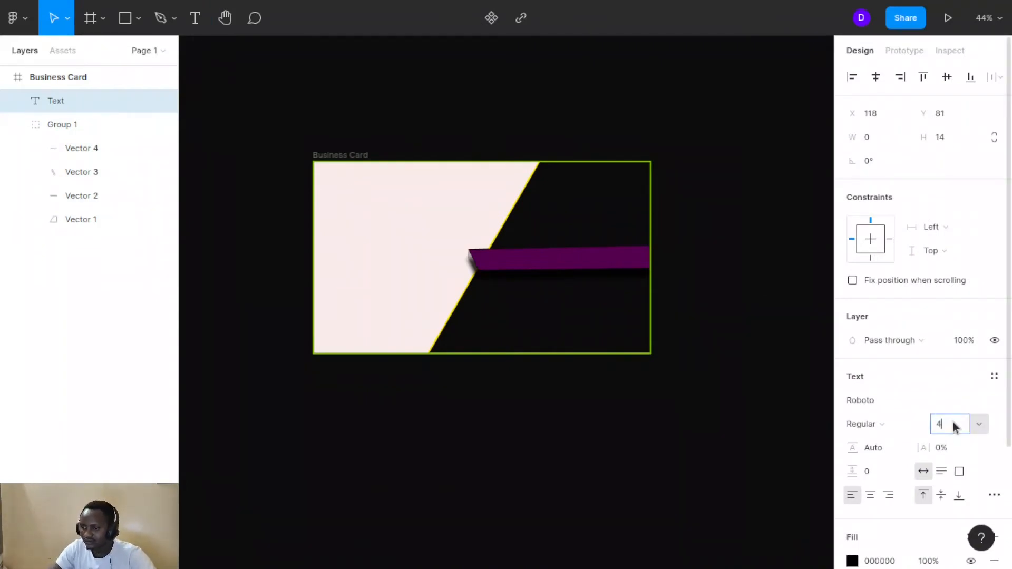
{"action": "type", "text": "40"}
{"action": "left_click", "coordinate": [980, 405]}
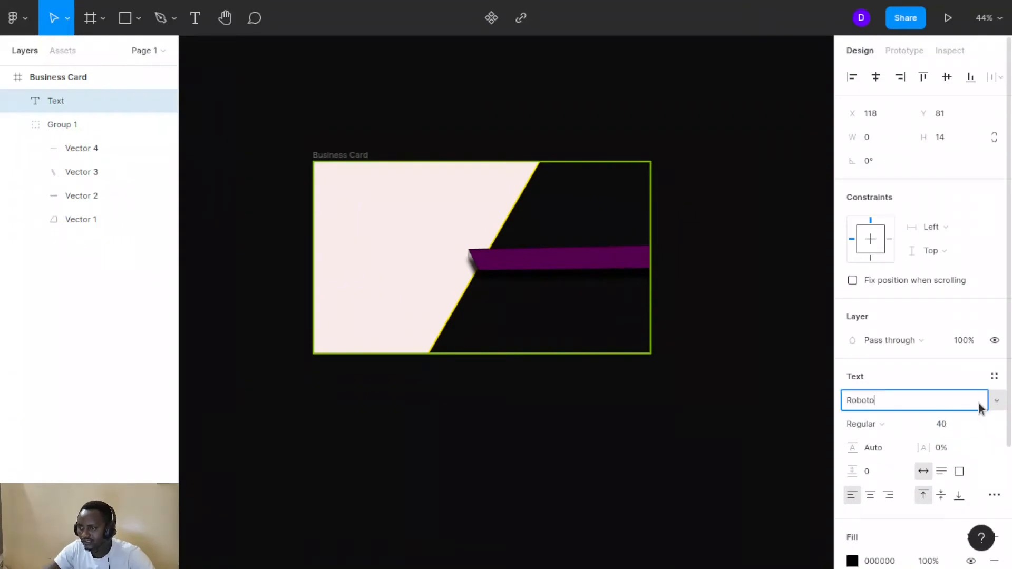
{"action": "type", "text": "Poppins"}
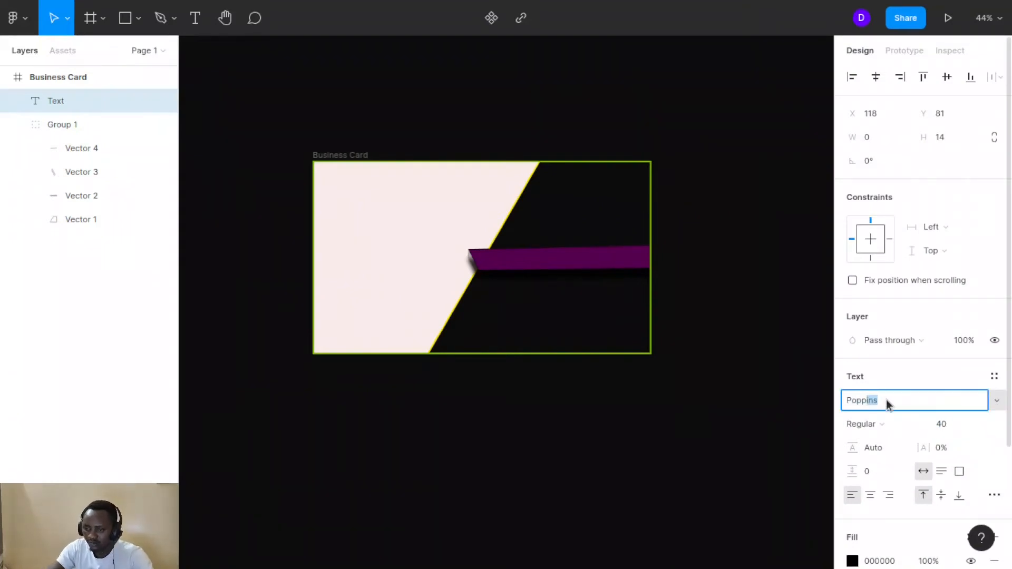
{"action": "key", "text": "Return"}
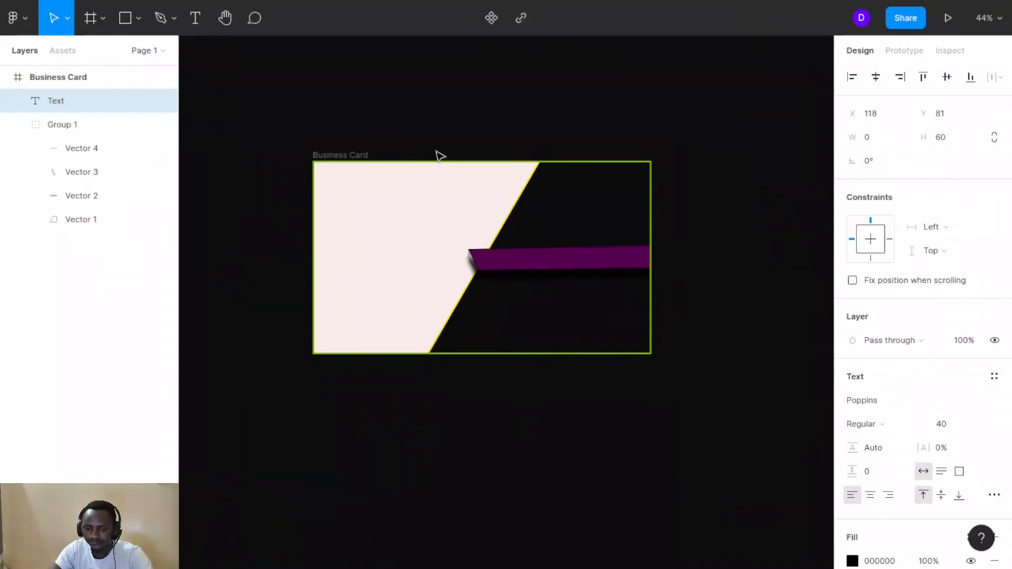
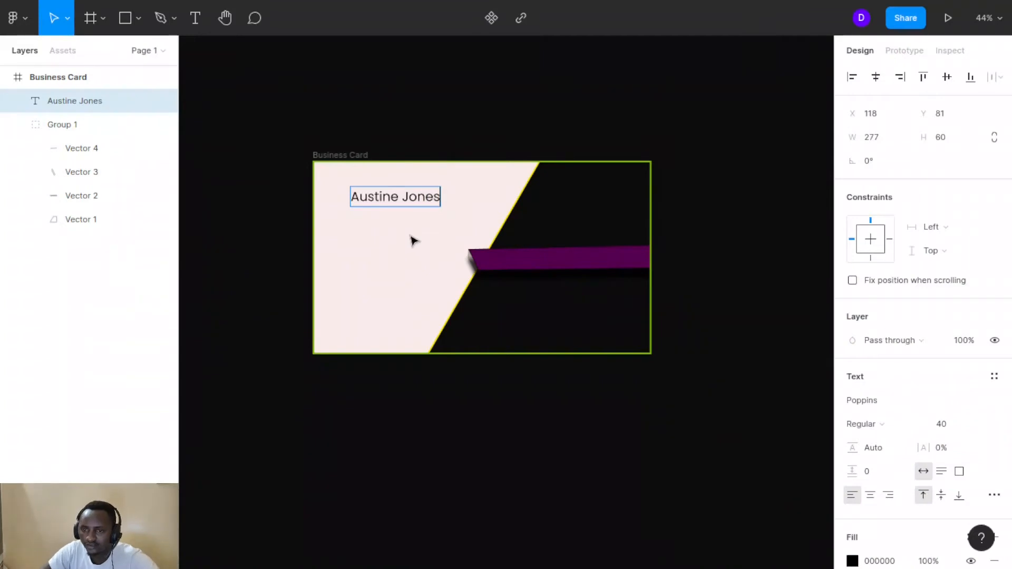
Type the cardholder's full name, correcting the typos
{"action": "key", "text": "Escape"}
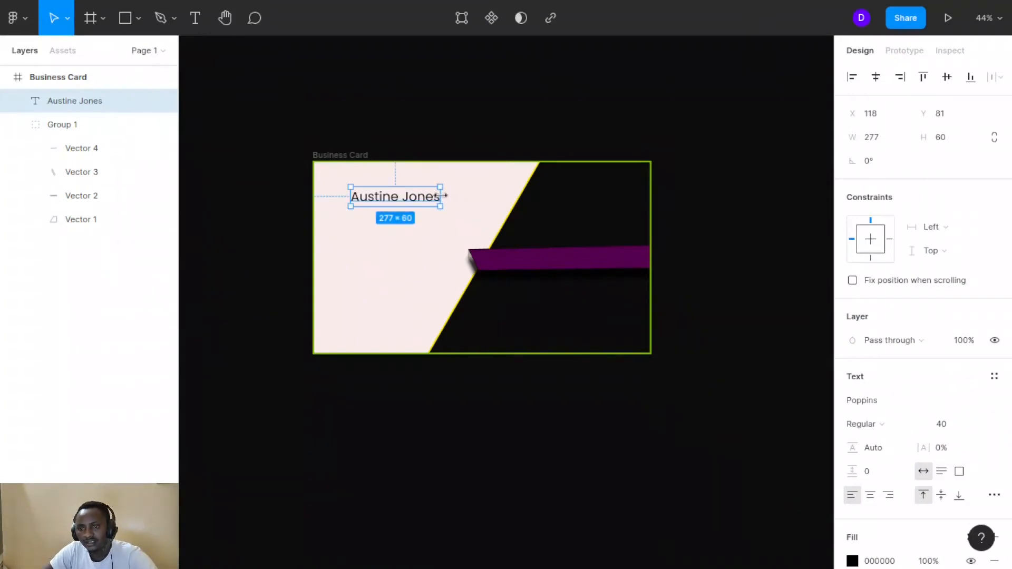
Colour the name gold AC8A13, move it to the dark half, and leave a copy on the pink side
{"action": "scroll", "coordinate": [867, 404], "scroll_direction": "down", "scroll_amount": 3}
{"action": "left_click", "coordinate": [856, 402]}
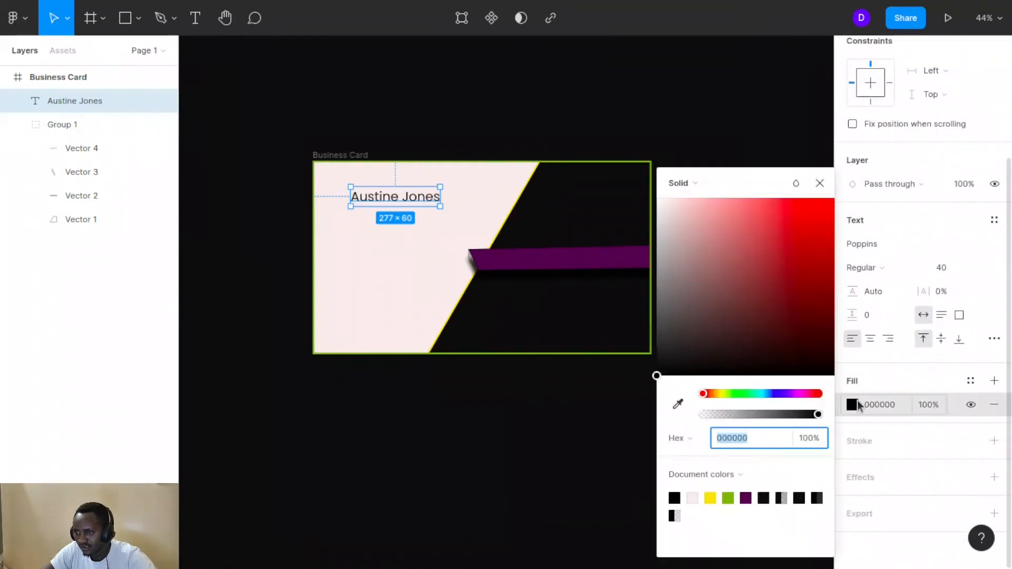
{"action": "left_click", "coordinate": [718, 394]}
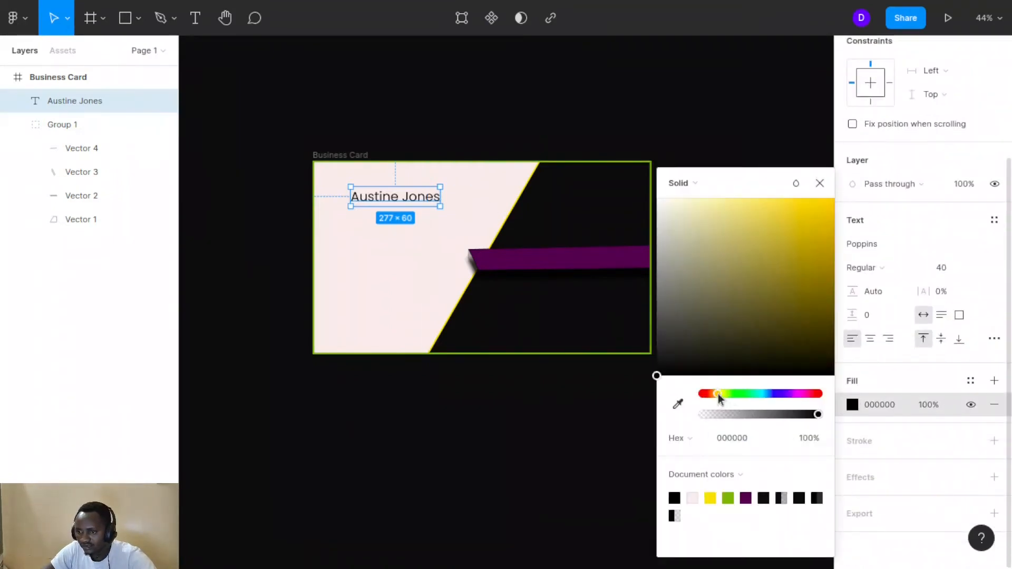
{"action": "left_click", "coordinate": [804, 249]}
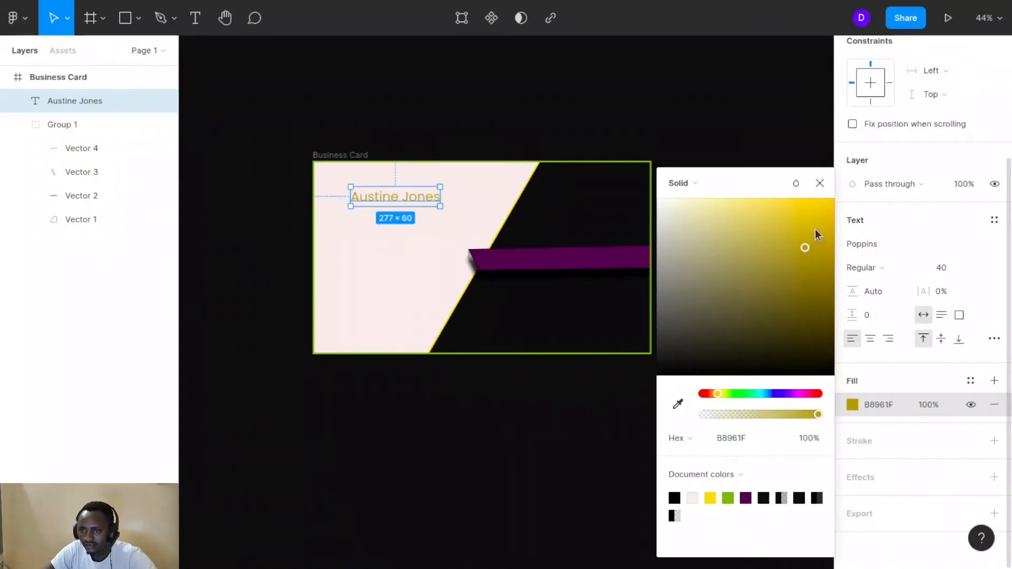
{"action": "left_click", "coordinate": [816, 256]}
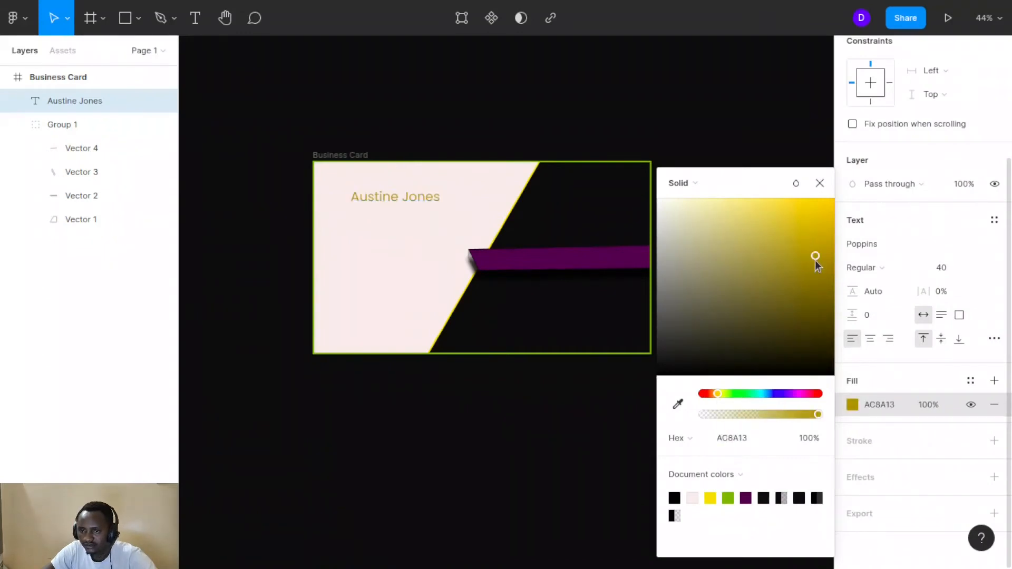
{"action": "left_click_drag", "start_coordinate": [391, 203], "coordinate": [577, 203]}
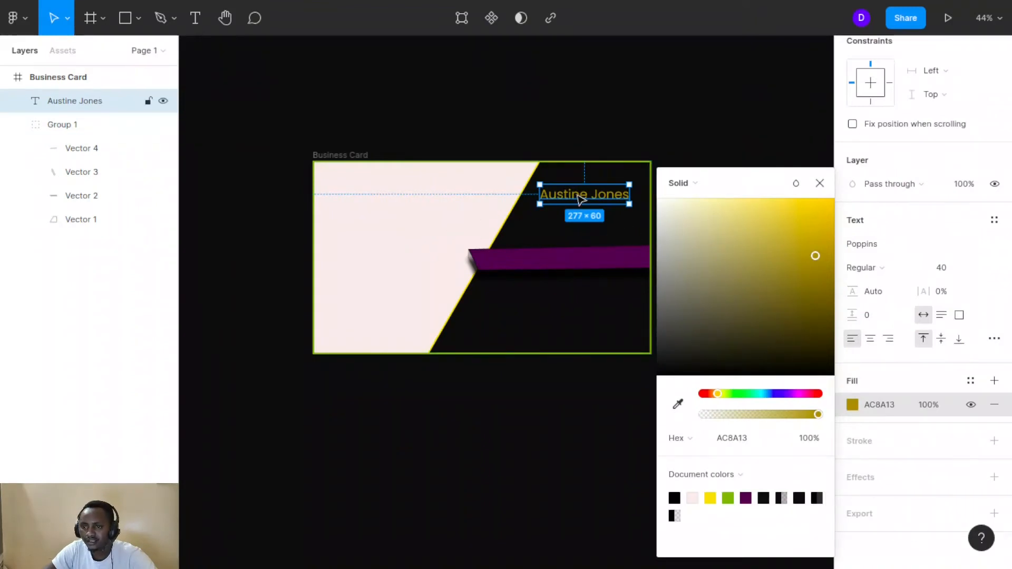
{"action": "left_click_drag", "start_coordinate": [582, 200], "coordinate": [386, 194]}
Change the copied text to 'Sales Manager' and place it just below the name
{"action": "double_click", "coordinate": [386, 193]}
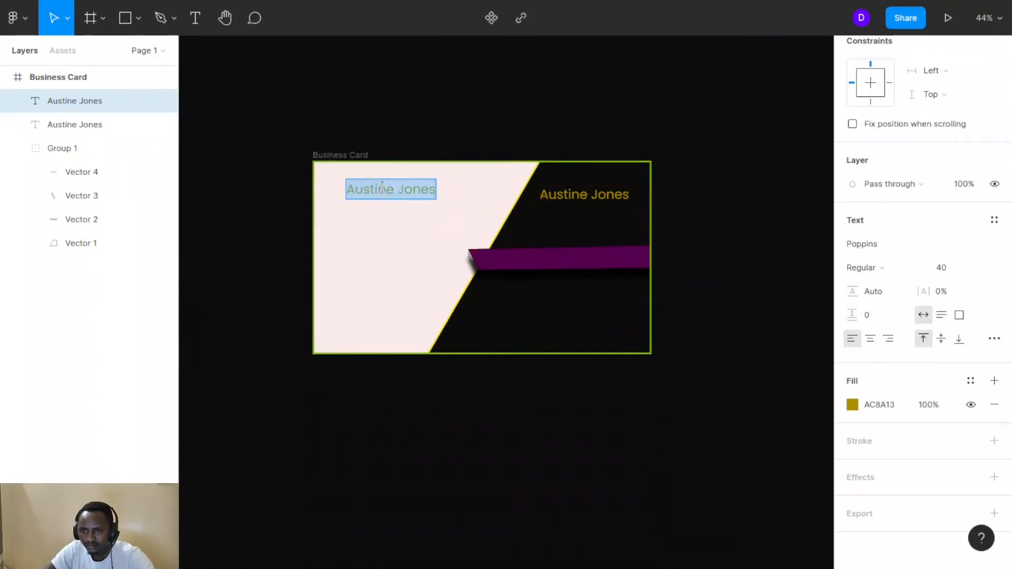
{"action": "type", "text": "Sale"}
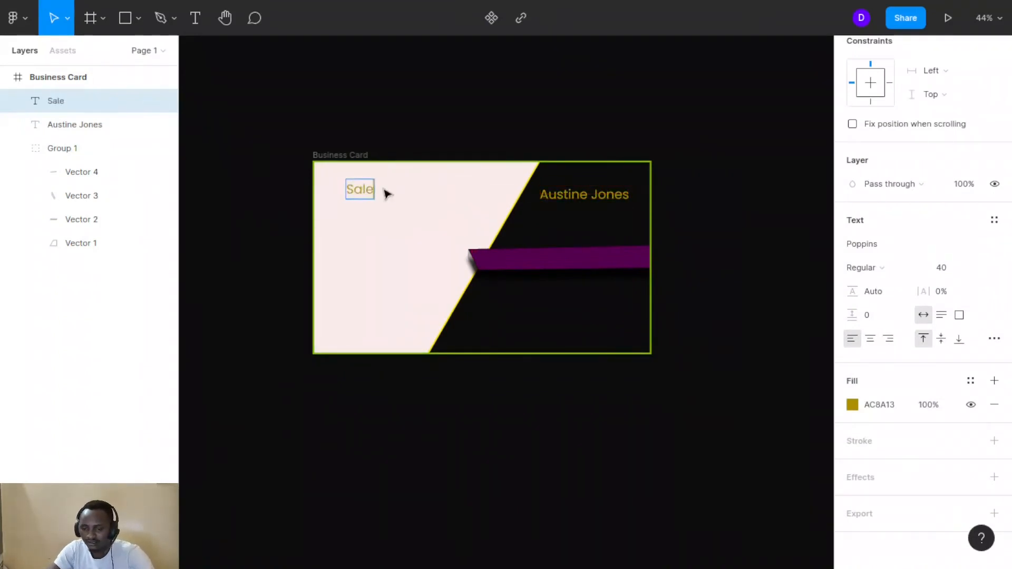
{"action": "type", "text": "s Man"}
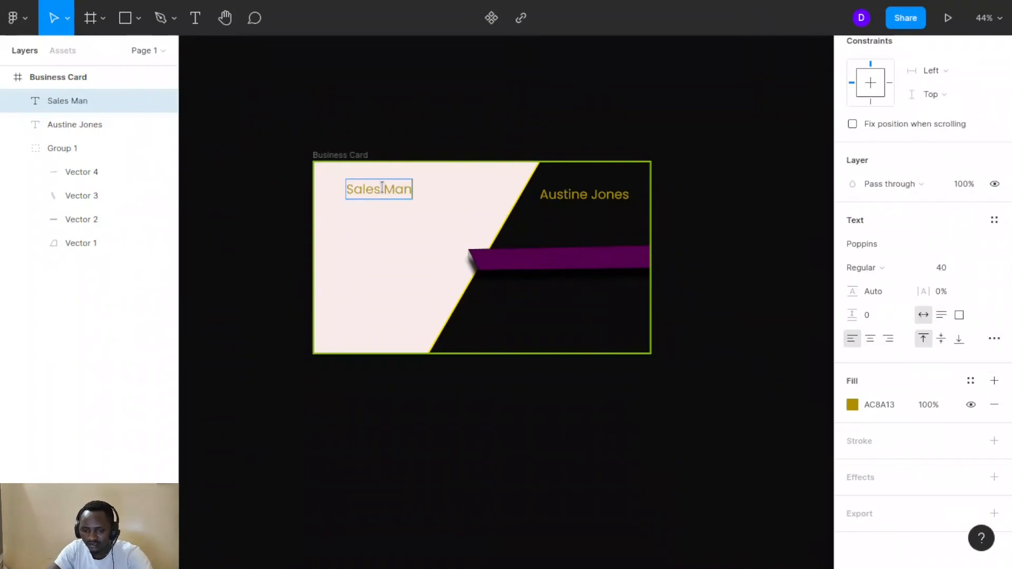
{"action": "type", "text": "age"}
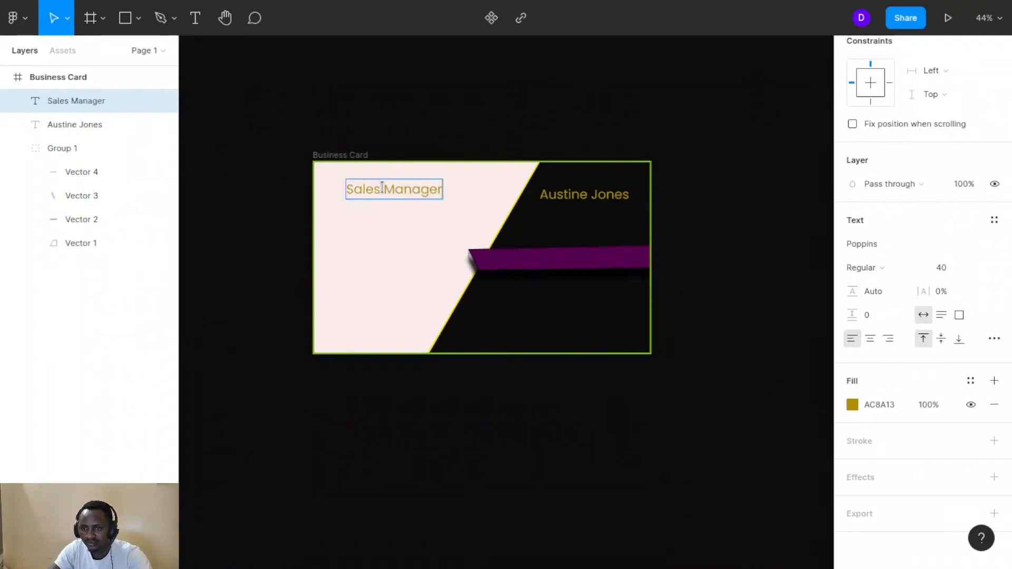
{"action": "type", "text": "r"}
{"action": "key", "text": "Escape"}
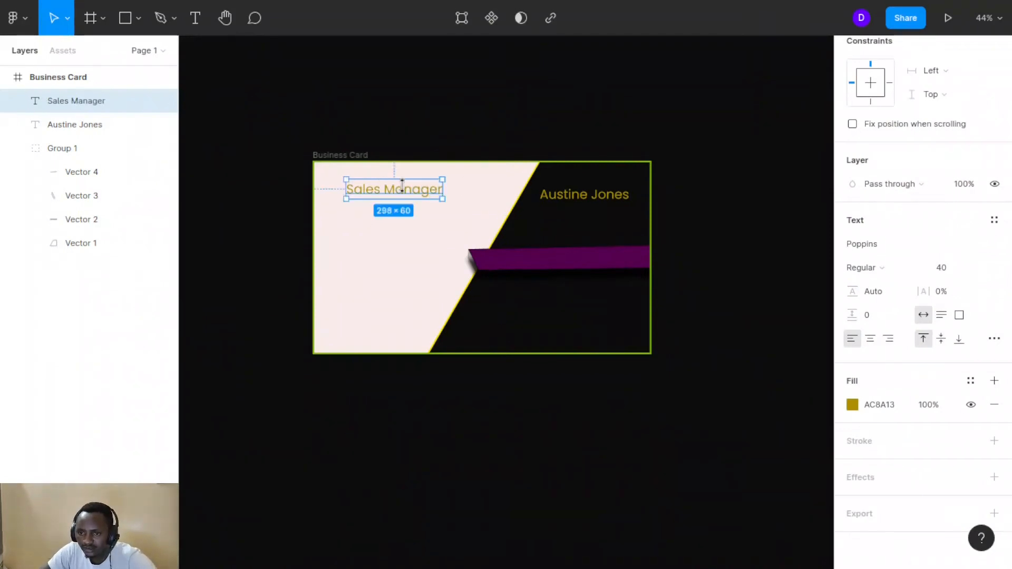
{"action": "left_click_drag", "start_coordinate": [406, 197], "coordinate": [595, 222]}
{"action": "left_click_drag", "start_coordinate": [595, 221], "coordinate": [591, 218]}
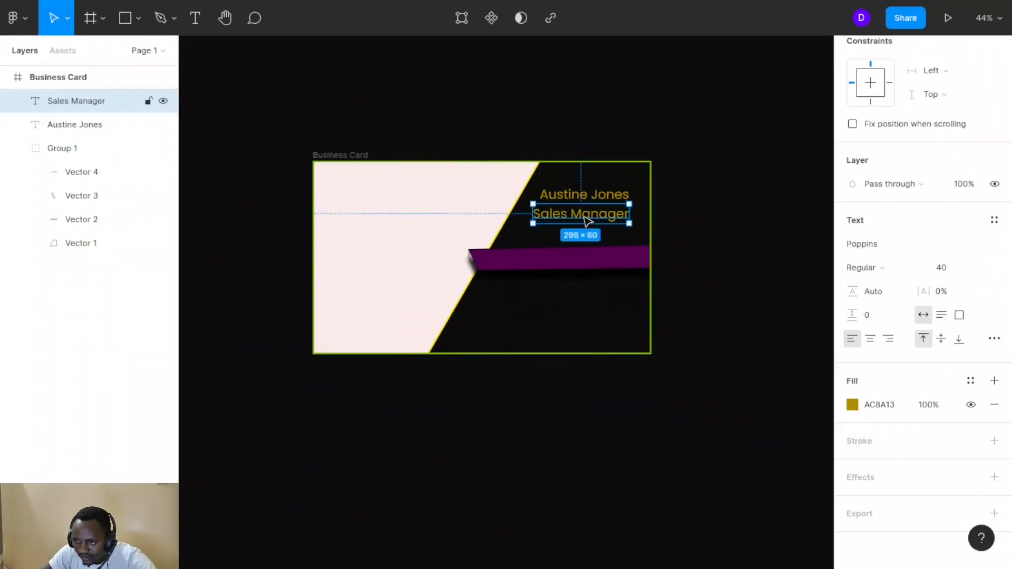
Make the name Bold and nudge it up-left to line up with Sales Manager
{"action": "left_click", "coordinate": [580, 199]}
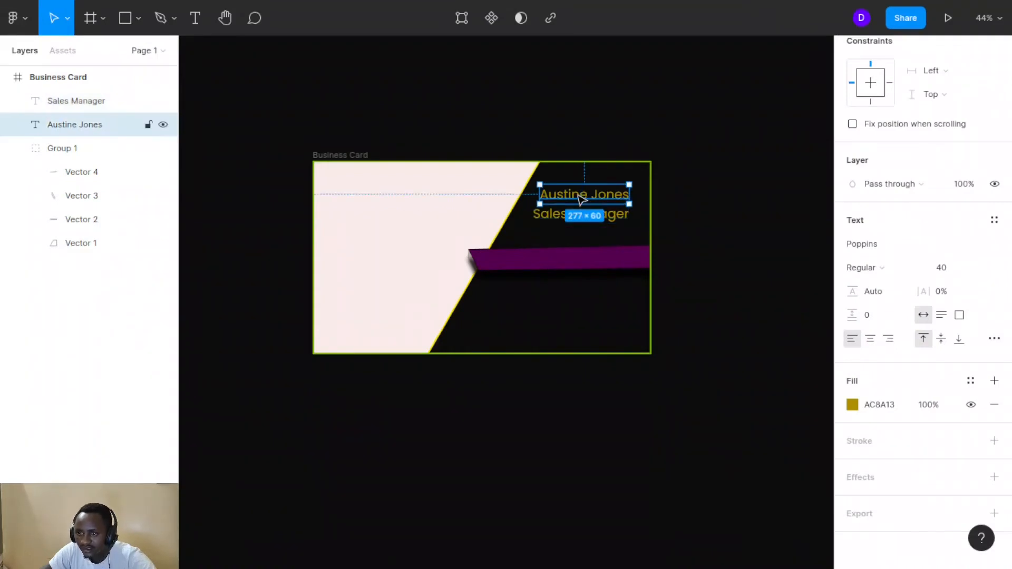
{"action": "left_click", "coordinate": [921, 270]}
{"action": "left_click", "coordinate": [881, 321]}
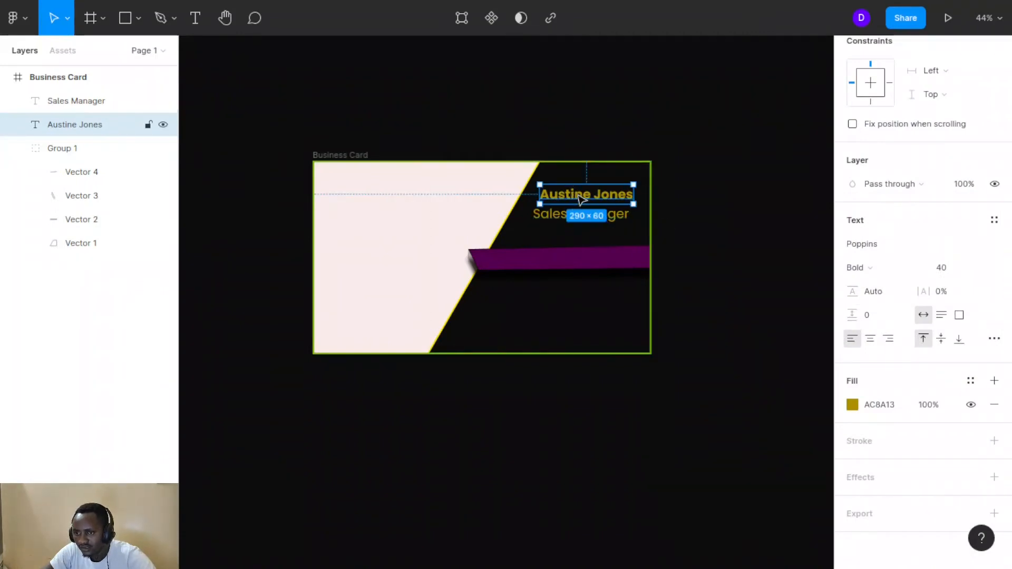
{"action": "left_click_drag", "start_coordinate": [580, 197], "coordinate": [575, 198]}
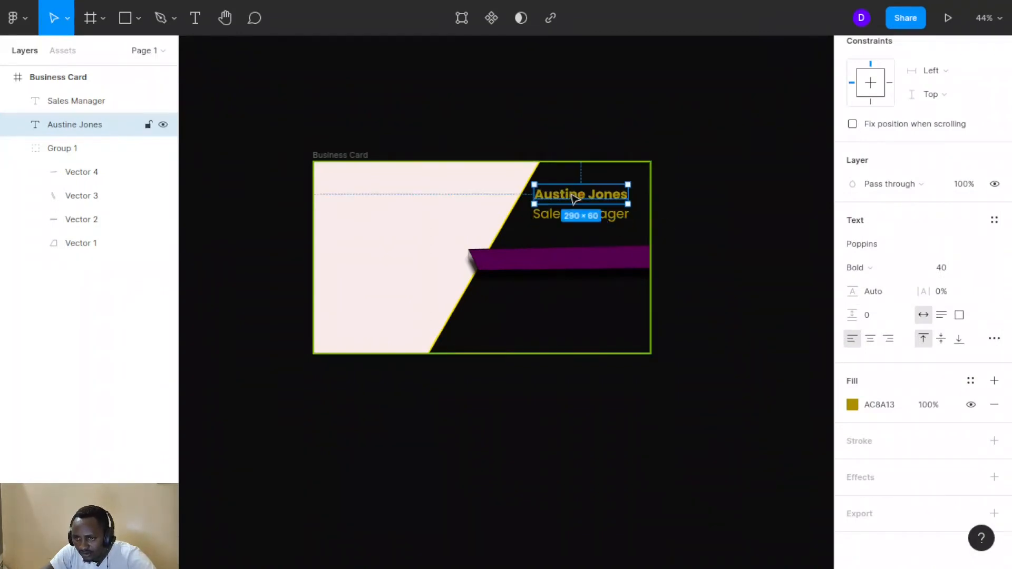
{"action": "left_click", "coordinate": [668, 214]}
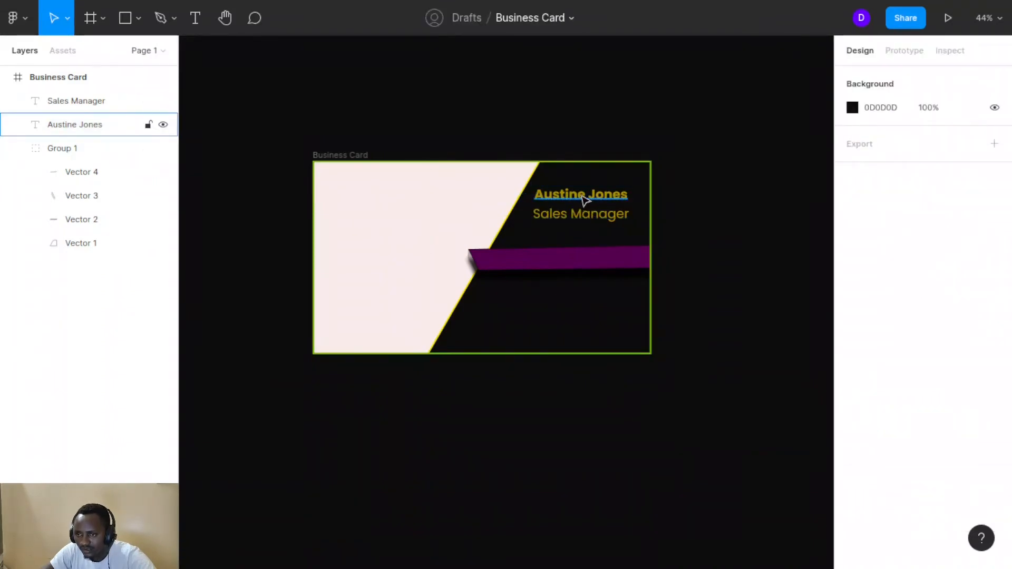
{"action": "left_click_drag", "start_coordinate": [585, 201], "coordinate": [573, 175]}
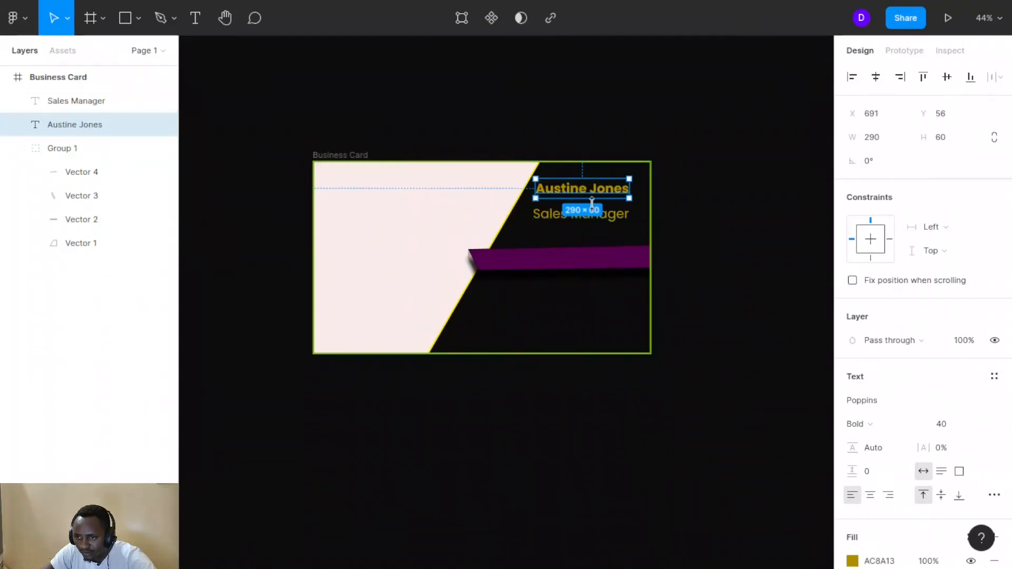
{"action": "left_click", "coordinate": [710, 222]}
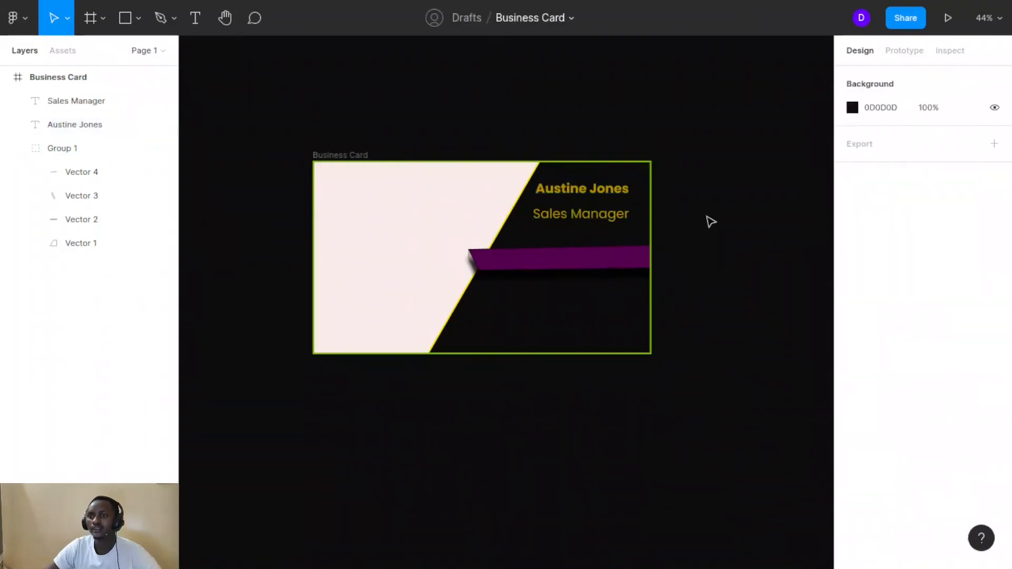
Change the Sales Manager title's fill from gold to near-white FFFEFC
{"action": "left_click", "coordinate": [602, 223]}
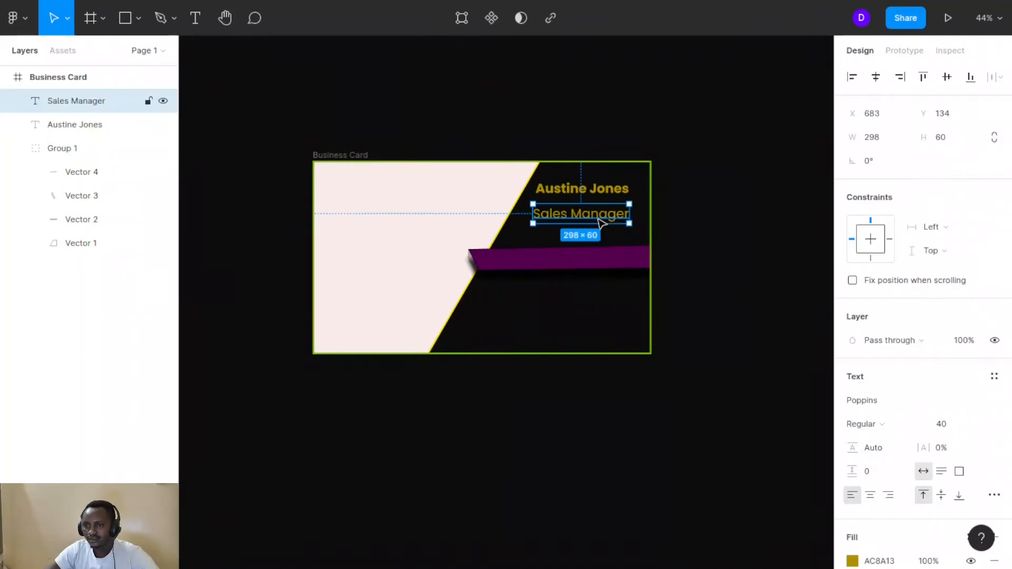
{"action": "scroll", "coordinate": [883, 446], "scroll_direction": "down", "scroll_amount": 3}
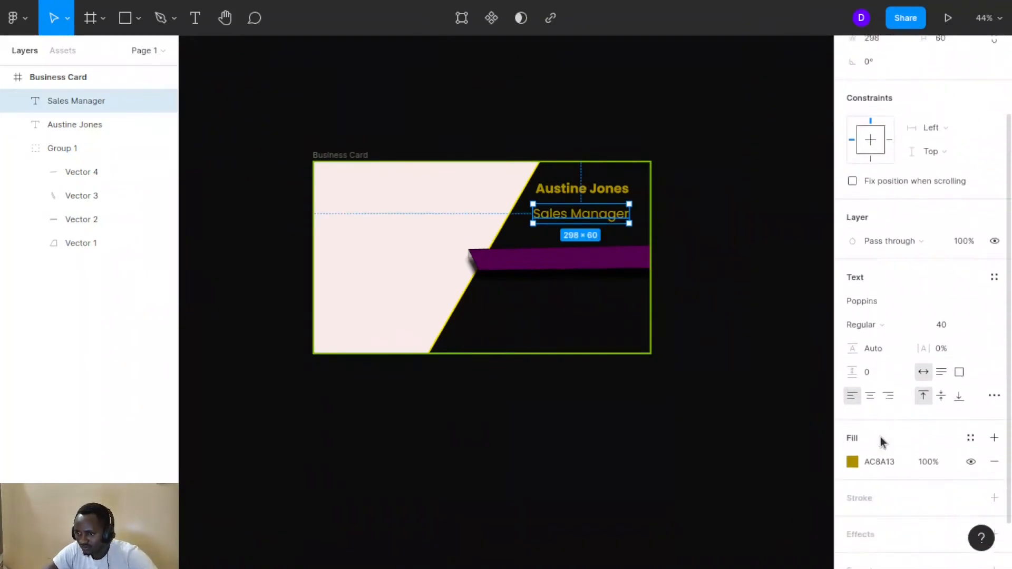
{"action": "left_click", "coordinate": [852, 412]}
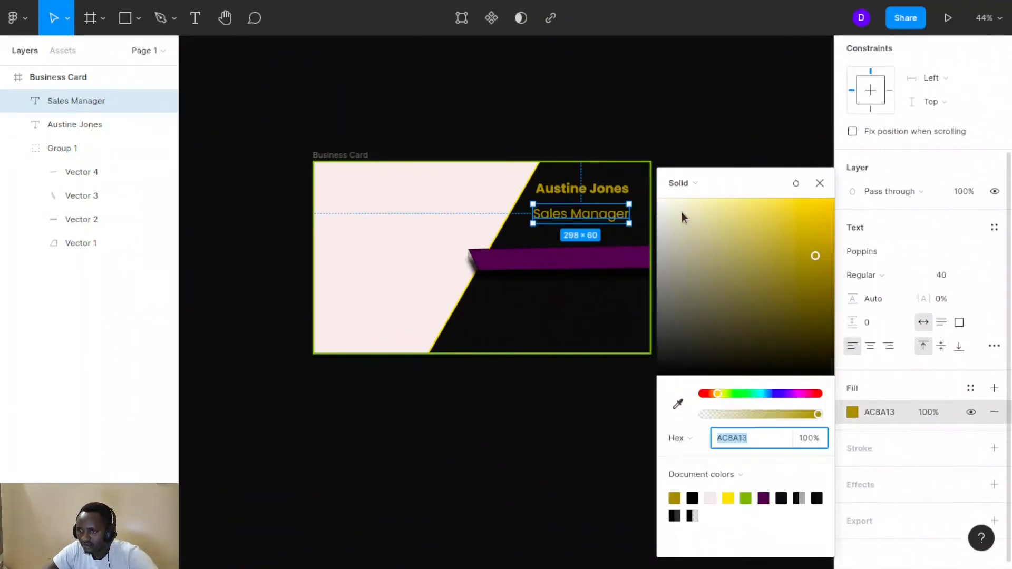
{"action": "left_click", "coordinate": [659, 202]}
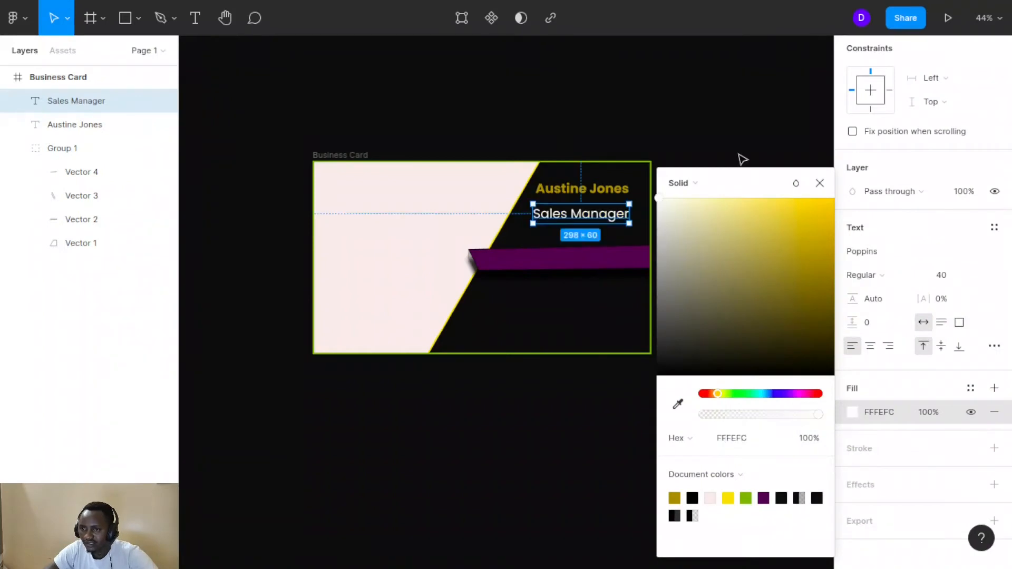
{"action": "left_click", "coordinate": [725, 171]}
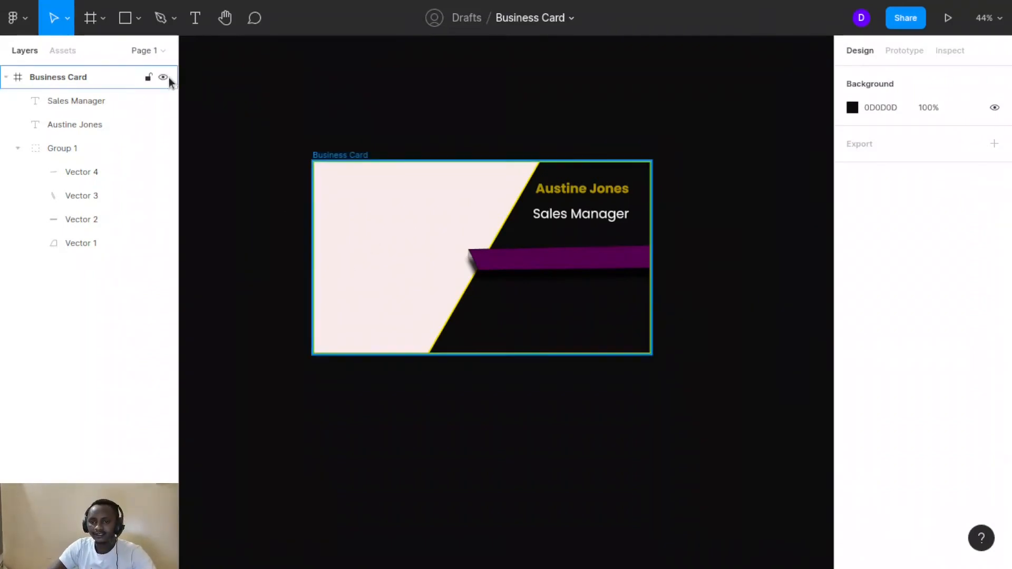
Draw a 100 × 100 circle on the pink side of the card
{"action": "left_click", "coordinate": [139, 23]}
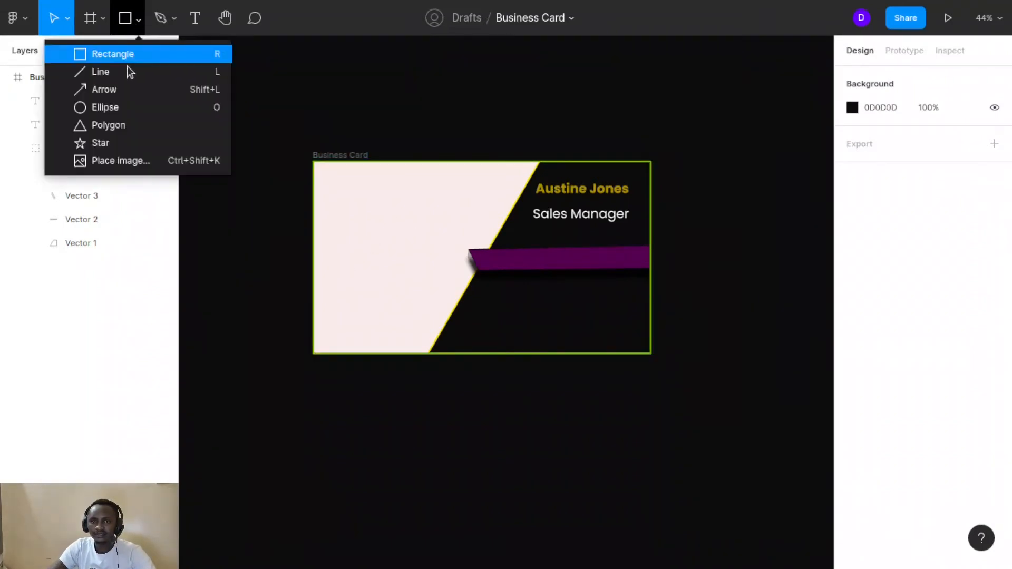
{"action": "left_click", "coordinate": [95, 108]}
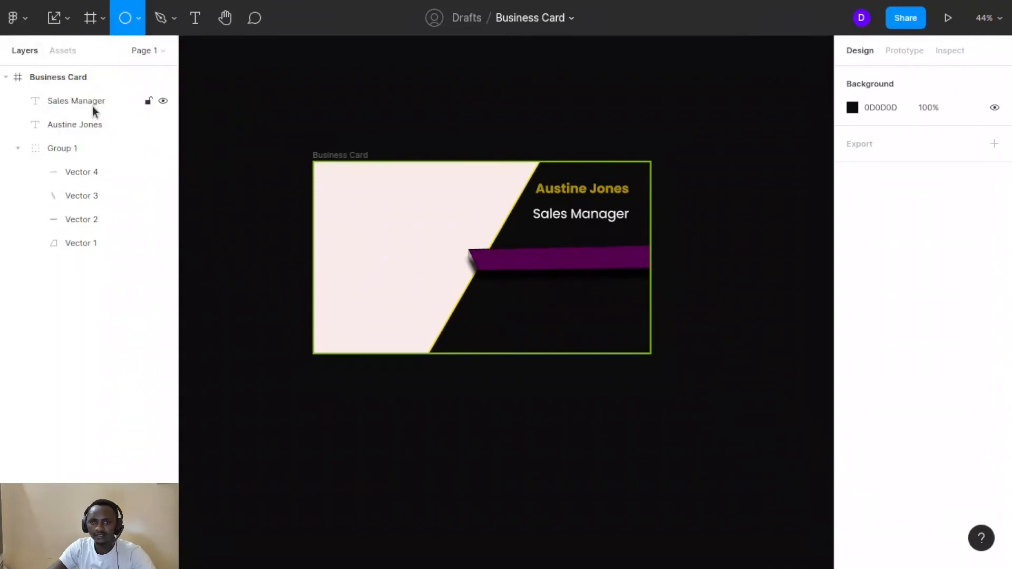
{"action": "left_click", "coordinate": [372, 230]}
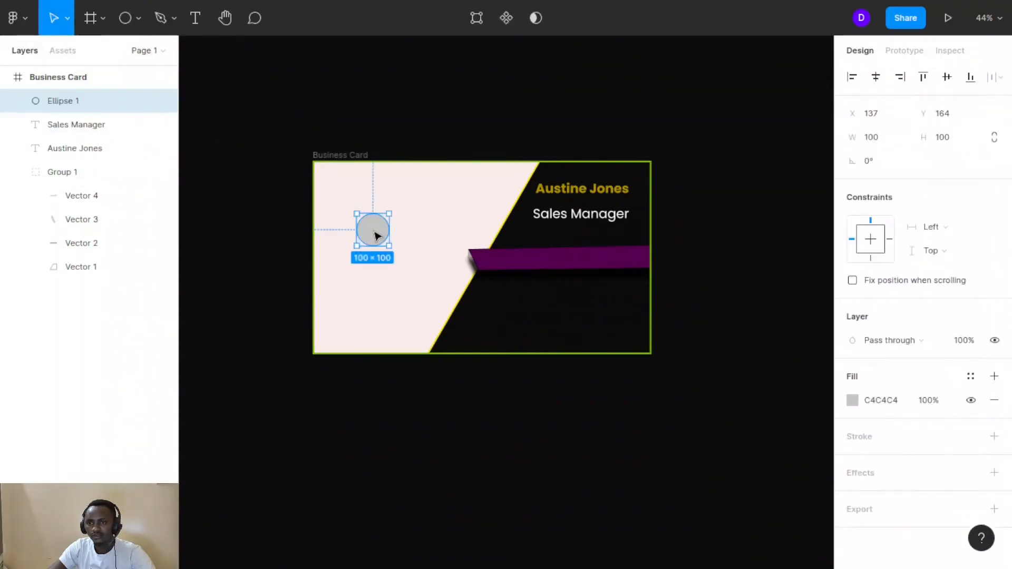
Fill the circle pale pink FCF3F3 with a black 5-weight stroke, and start a text box inside it
{"action": "left_click", "coordinate": [853, 400]}
{"action": "left_click", "coordinate": [752, 276]}
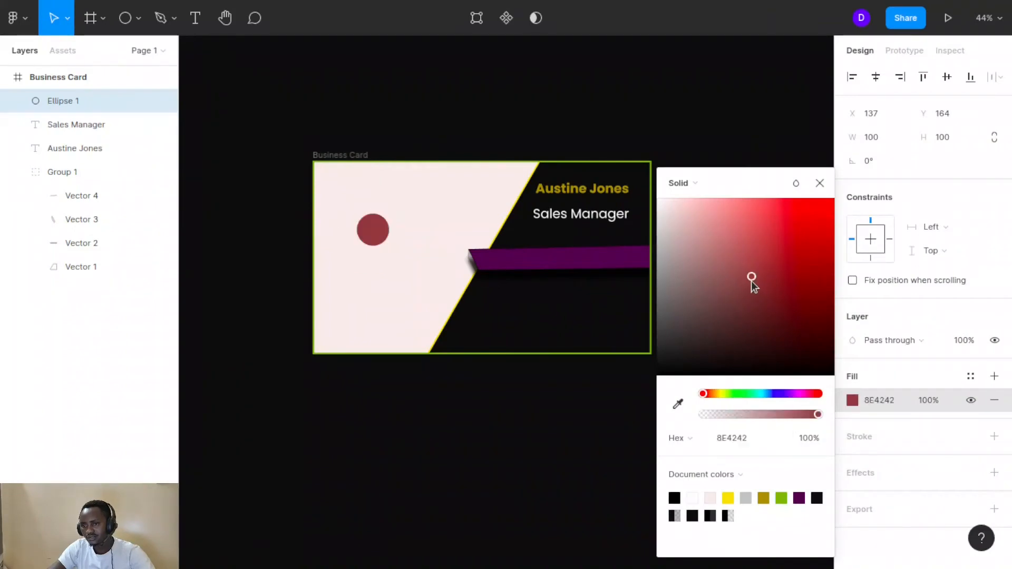
{"action": "left_click", "coordinate": [751, 245]}
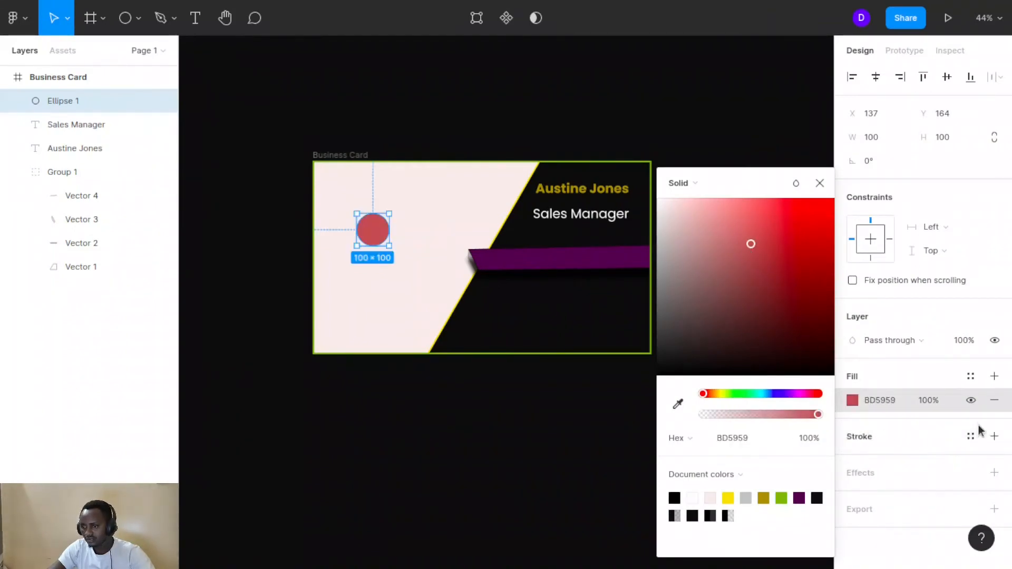
{"action": "left_click", "coordinate": [995, 436]}
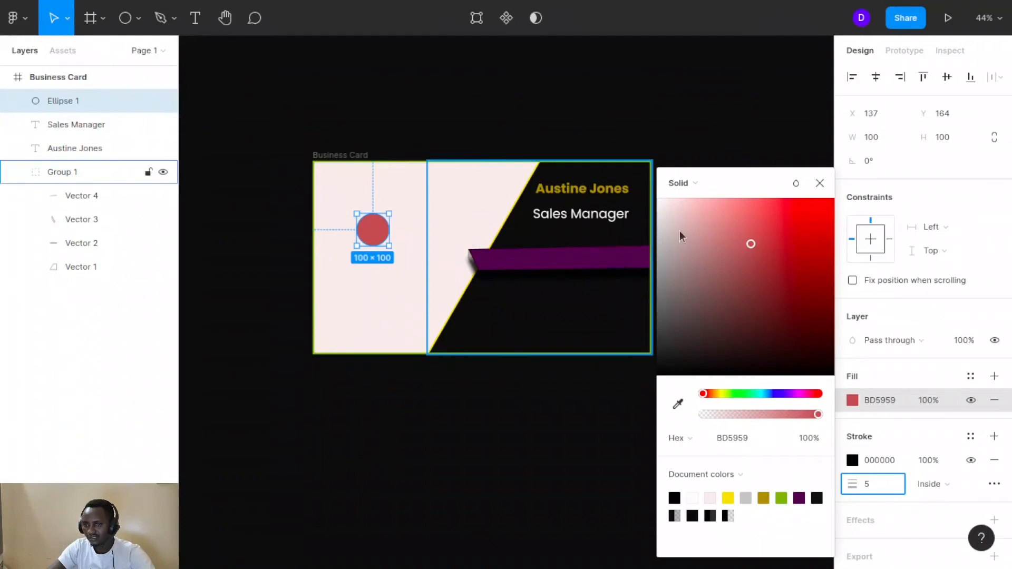
{"action": "left_click", "coordinate": [663, 202]}
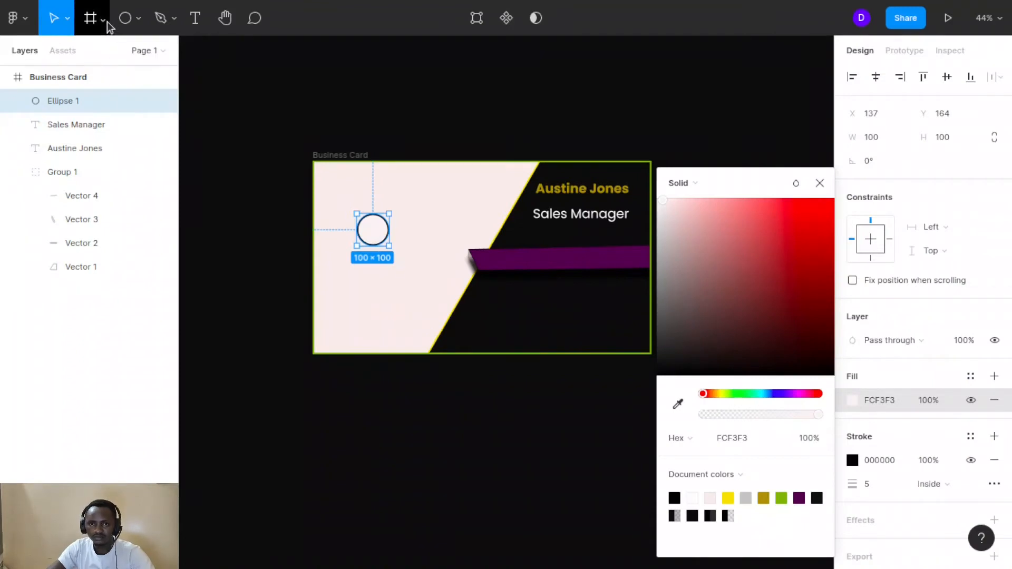
{"action": "left_click", "coordinate": [195, 21]}
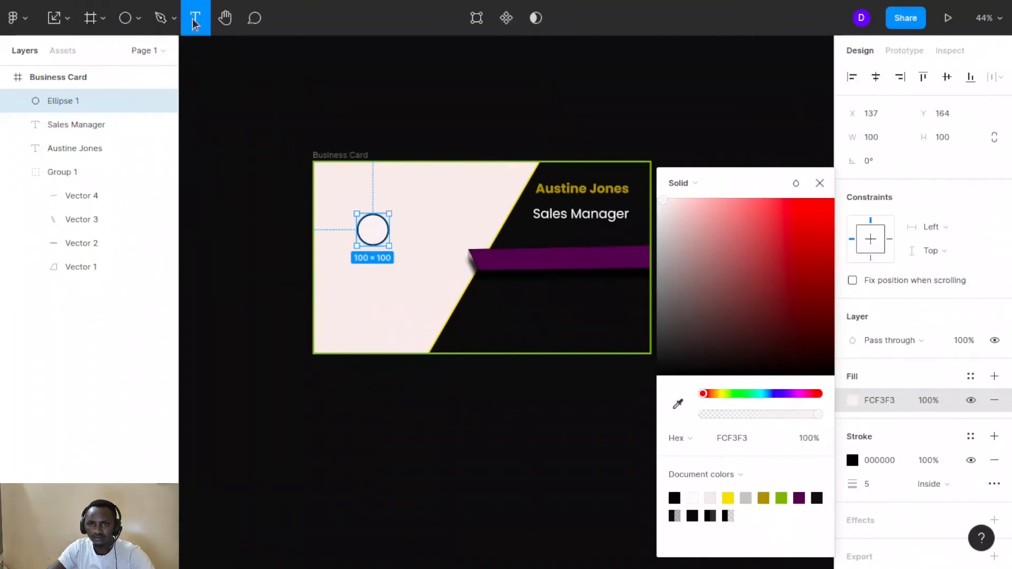
{"action": "left_click", "coordinate": [372, 224]}
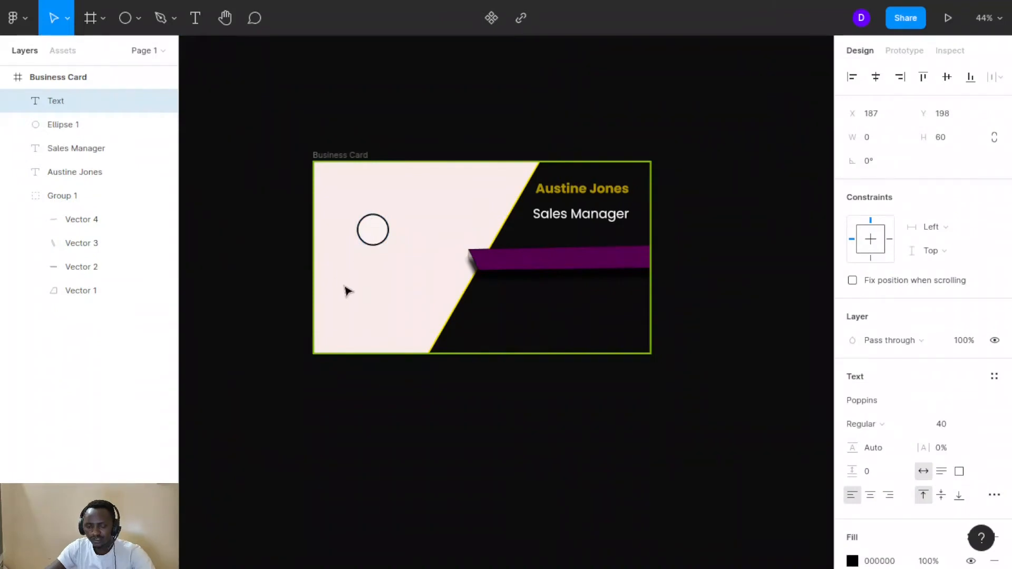
Type 'Logo' and scale it down to sit centred in the circle
{"action": "scroll", "coordinate": [346, 289], "scroll_direction": "up", "scroll_amount": 10}
{"action": "scroll", "coordinate": [369, 273], "scroll_direction": "up", "scroll_amount": 2}
{"action": "scroll", "coordinate": [369, 273], "scroll_direction": "up", "scroll_amount": 3}
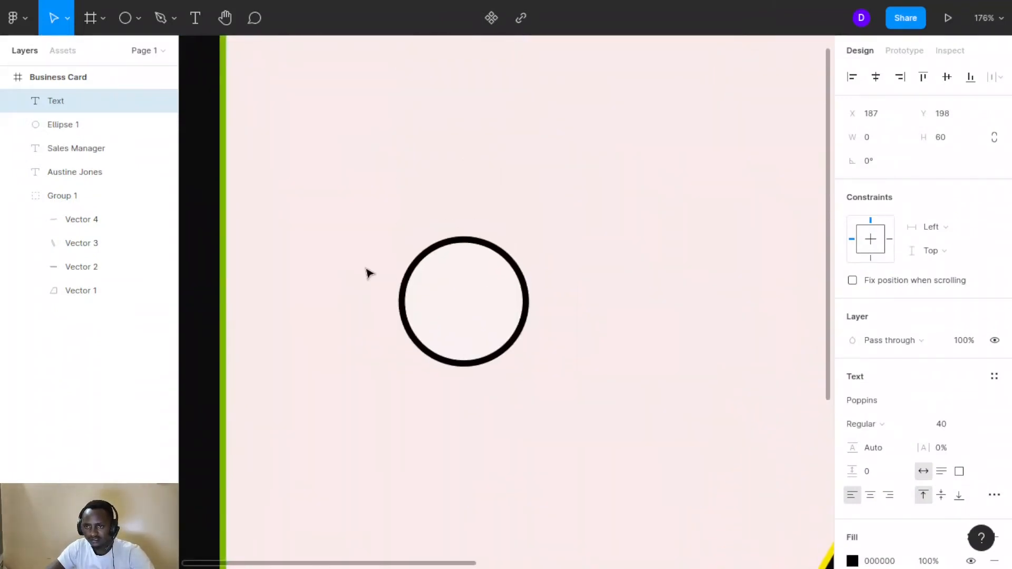
{"action": "type", "text": "Lo"}
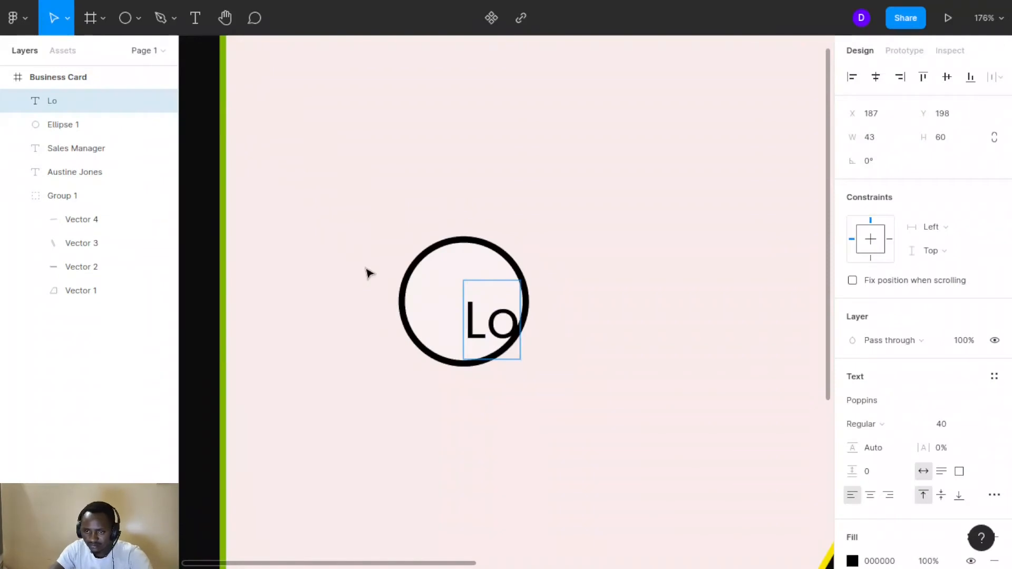
{"action": "type", "text": "go"}
{"action": "key", "text": "Escape"}
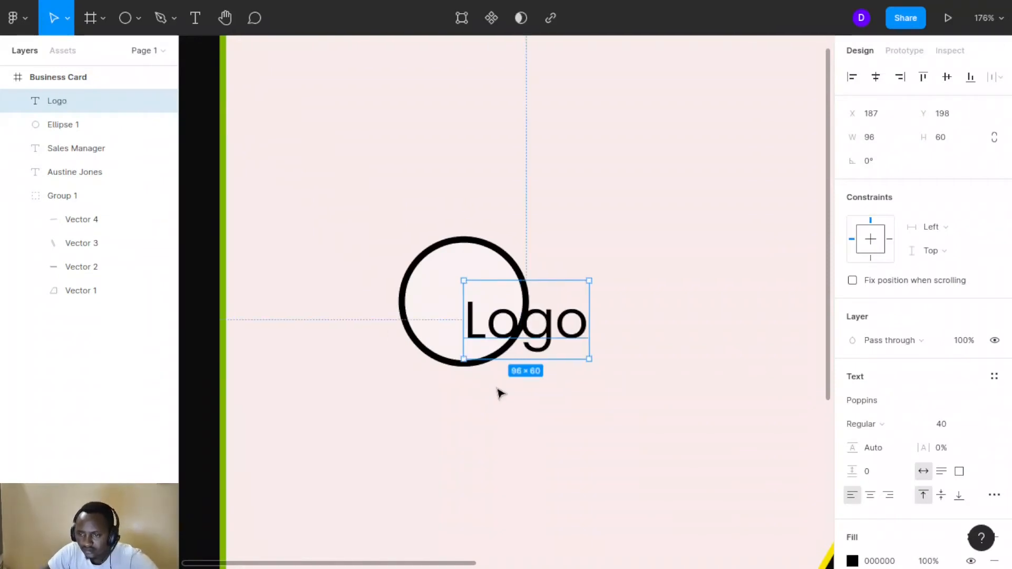
{"action": "left_click_drag", "start_coordinate": [532, 332], "coordinate": [473, 316]}
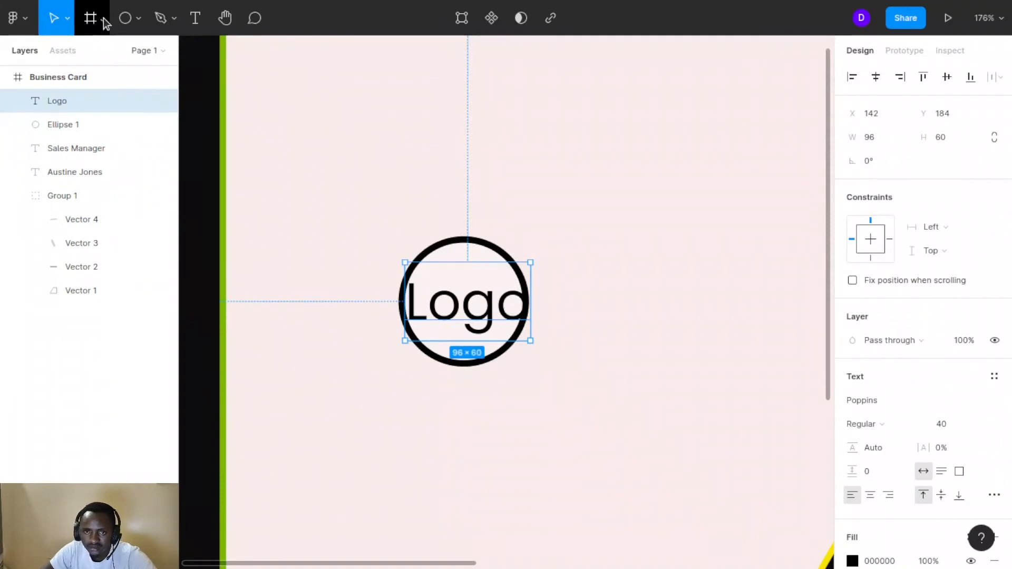
{"action": "left_click", "coordinate": [67, 19]}
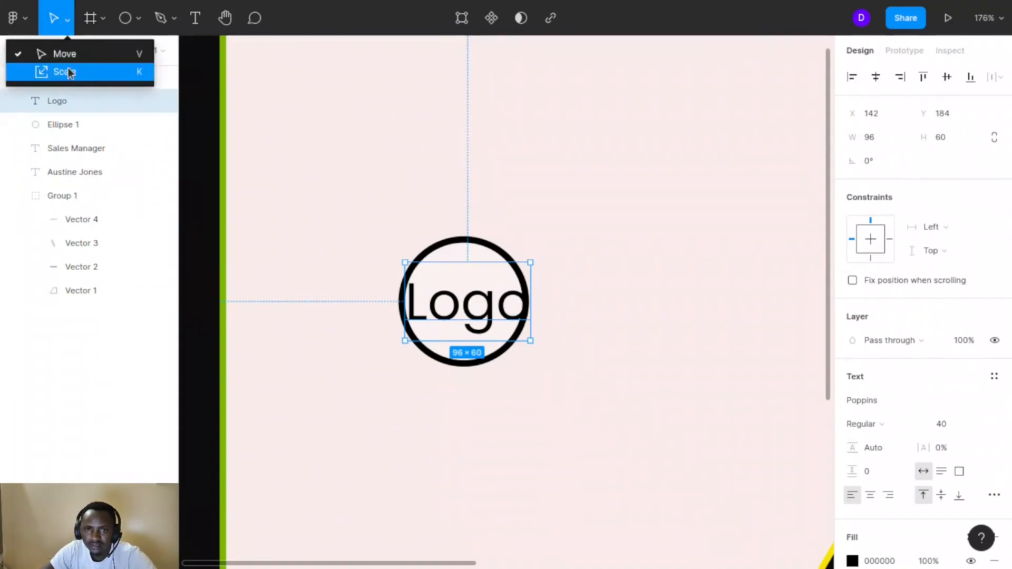
{"action": "left_click", "coordinate": [68, 70]}
{"action": "left_click_drag", "start_coordinate": [530, 291], "coordinate": [479, 308]}
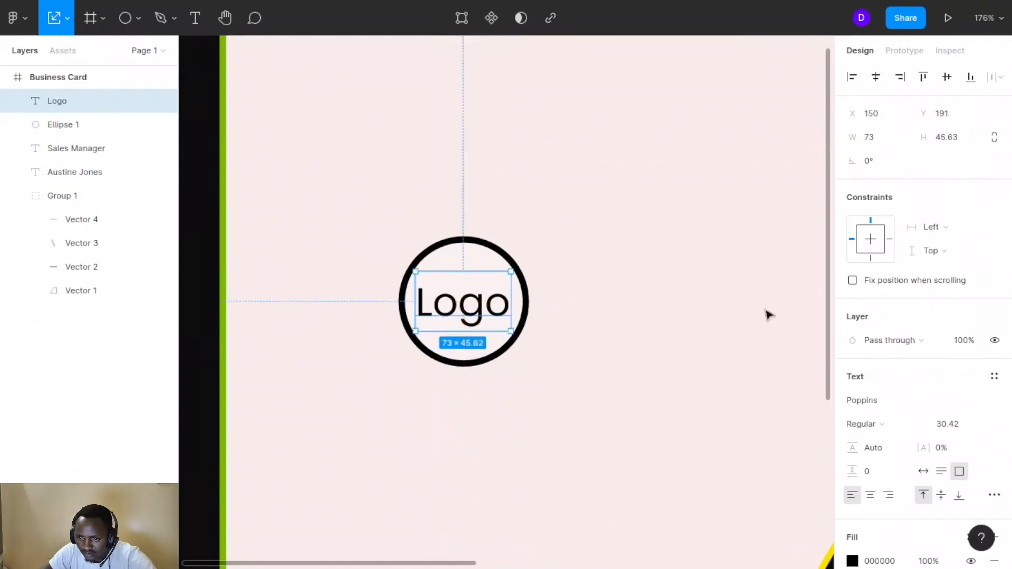
Colour Logo red FD0B0B and place a duplicate to the circle's right
{"action": "scroll", "coordinate": [929, 497], "scroll_direction": "down", "scroll_amount": 3}
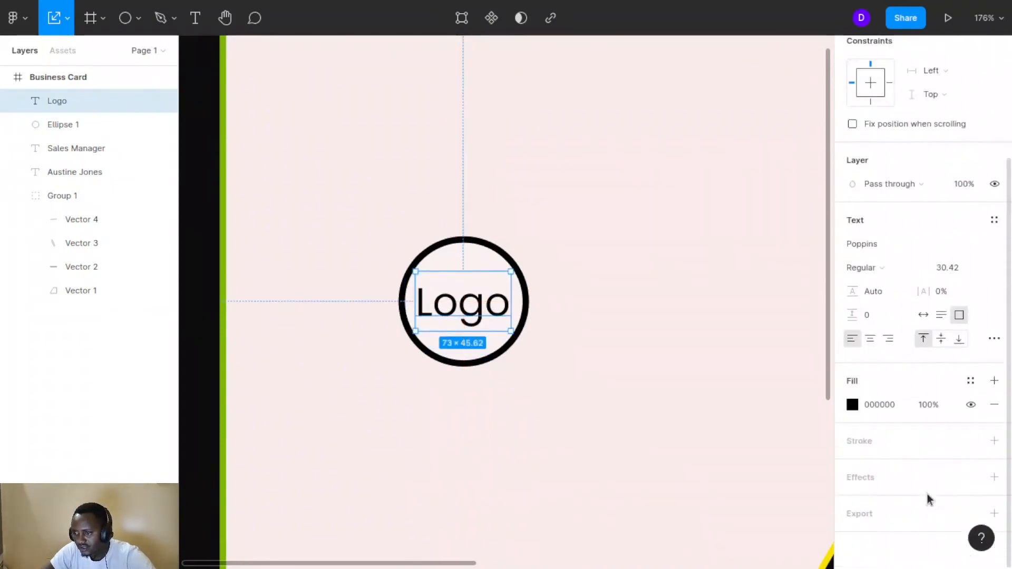
{"action": "left_click", "coordinate": [852, 405]}
{"action": "left_click", "coordinate": [827, 201]}
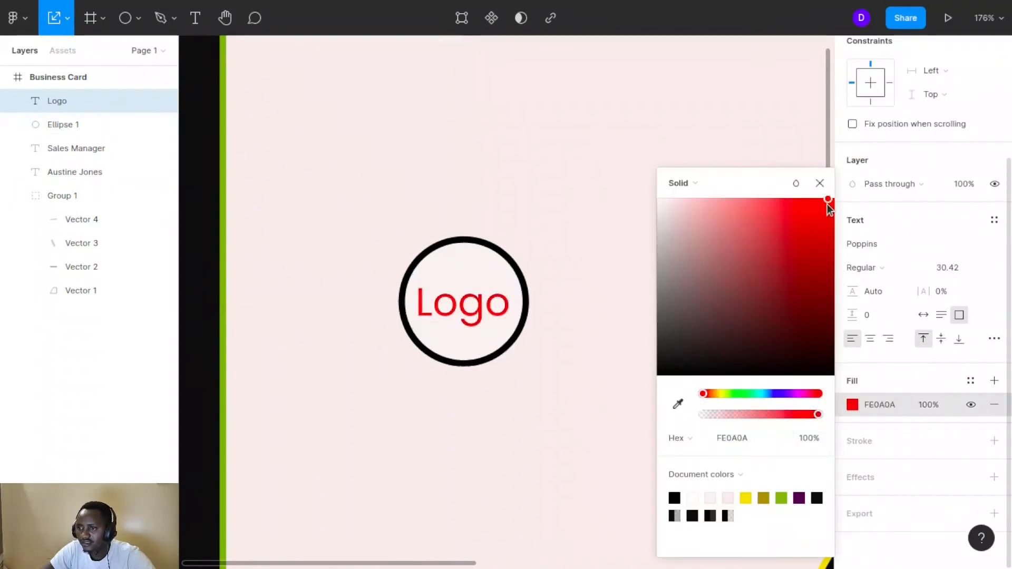
{"action": "left_click", "coordinate": [627, 226]}
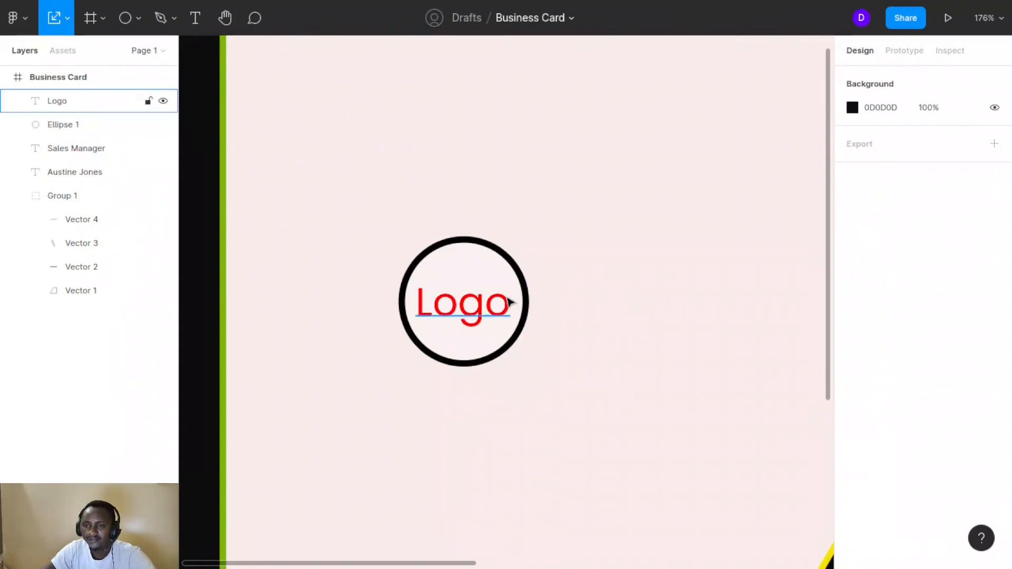
{"action": "left_click", "coordinate": [481, 308]}
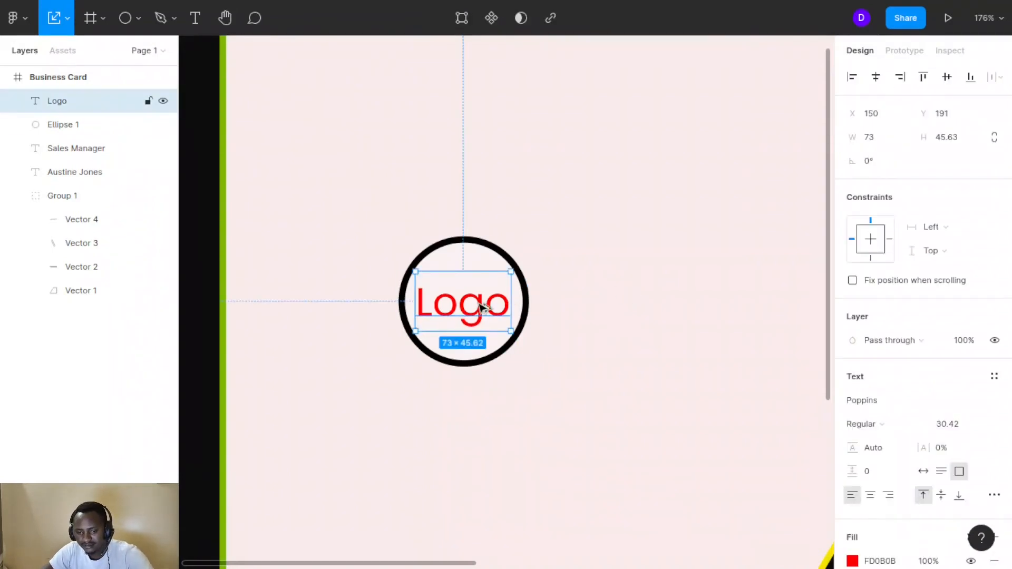
{"action": "left_click_drag", "start_coordinate": [482, 307], "coordinate": [636, 271]}
Retype the duplicate as 'Company Name' and widen its text box
{"action": "double_click", "coordinate": [634, 267]}
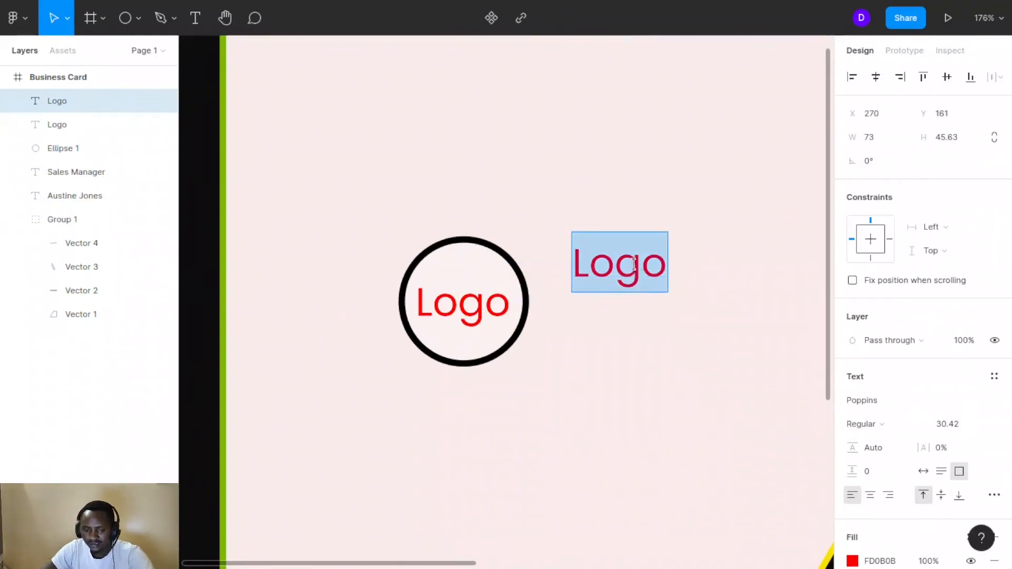
{"action": "type", "text": "Compa"}
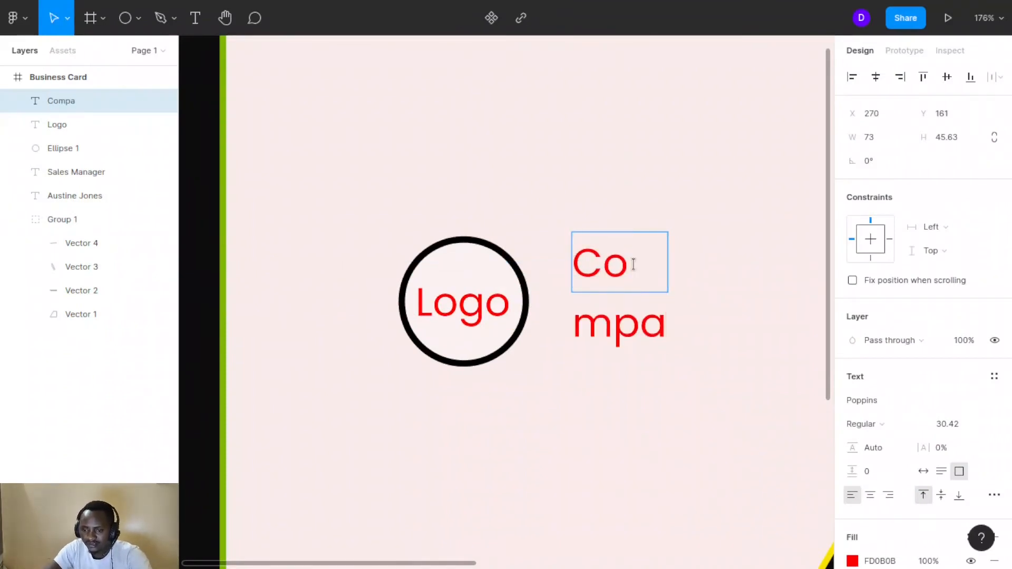
{"action": "type", "text": "ny "}
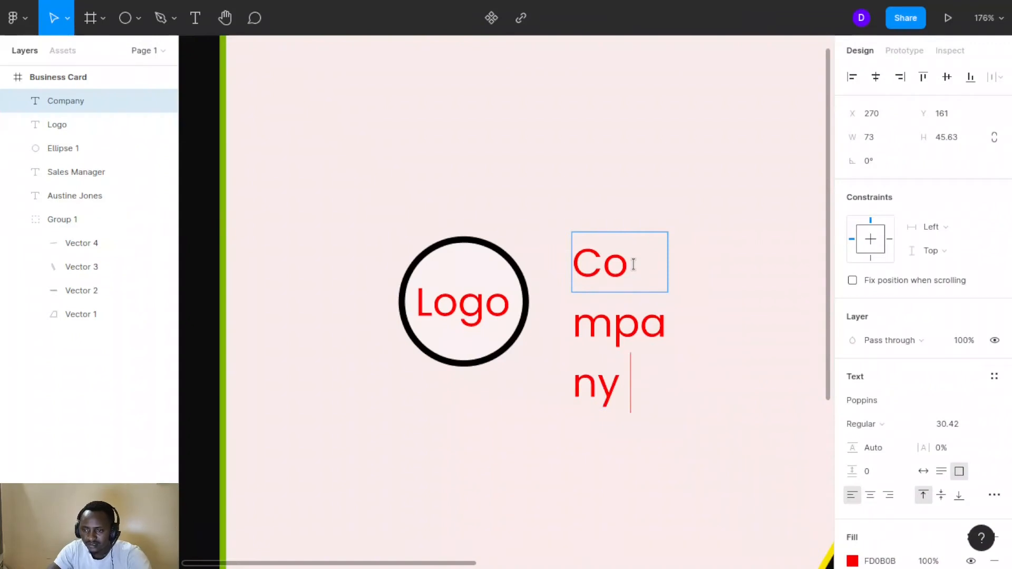
{"action": "type", "text": "Name"}
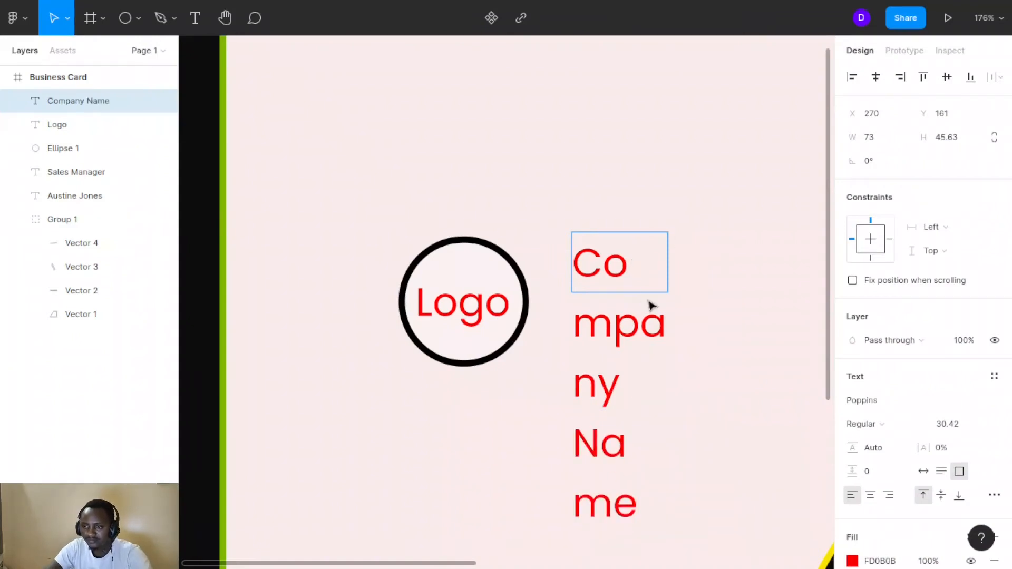
{"action": "key", "text": "Escape"}
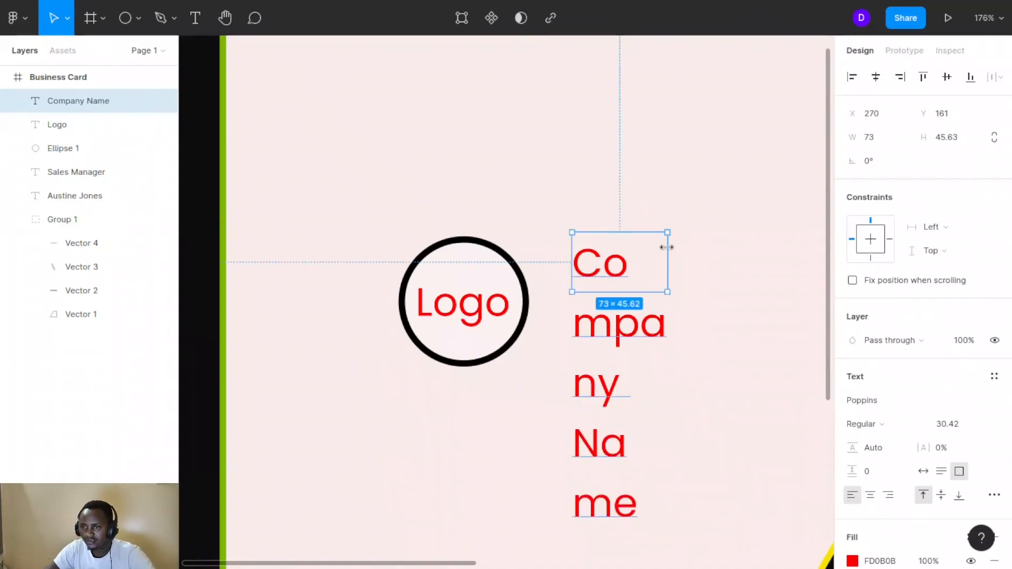
{"action": "left_click_drag", "start_coordinate": [665, 246], "coordinate": [780, 275]}
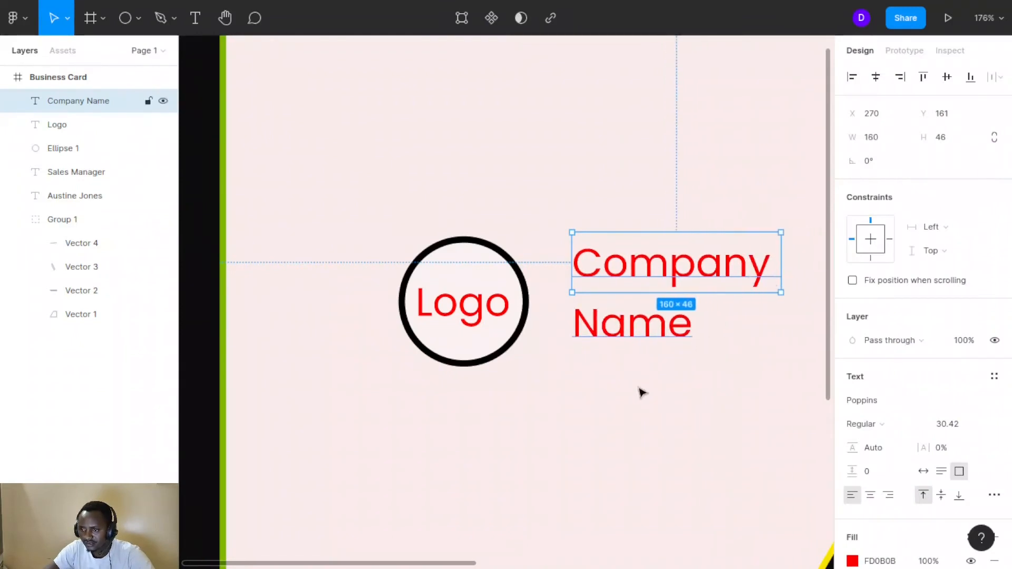
Scale Company Name down to size 17.68 and widen it to 147 on one line beside the circle
{"action": "left_click", "coordinate": [68, 19]}
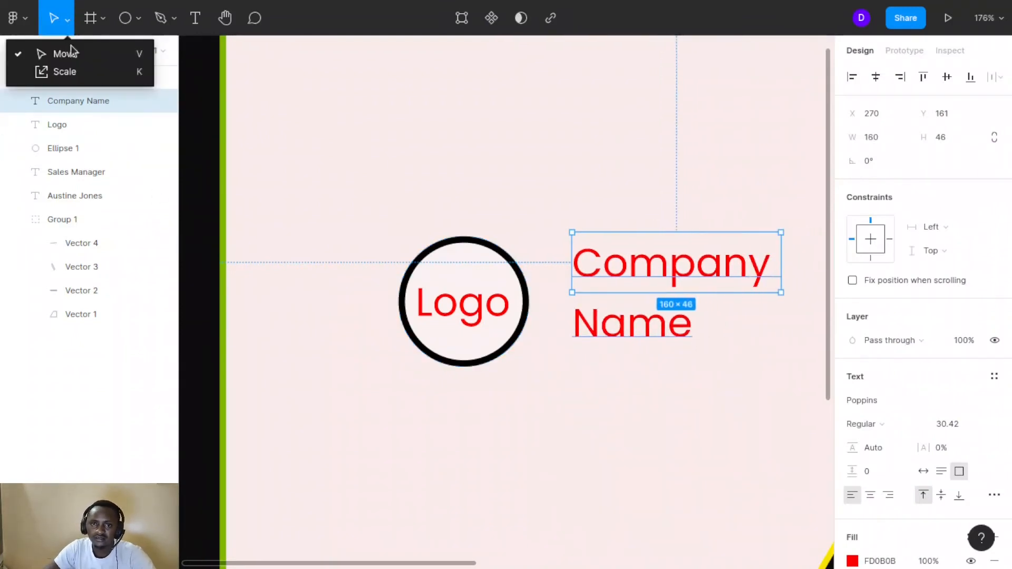
{"action": "left_click", "coordinate": [68, 72]}
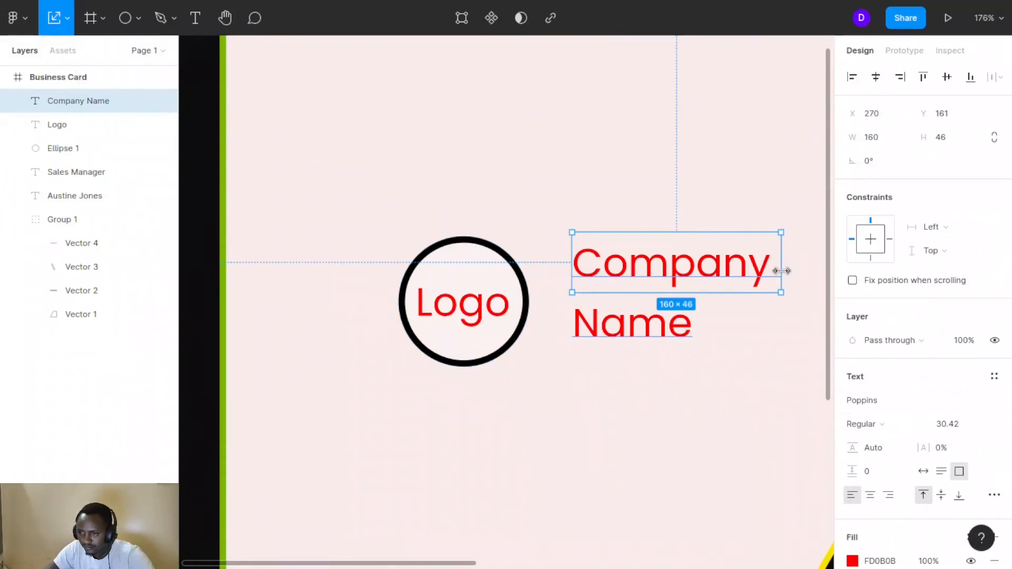
{"action": "left_click_drag", "start_coordinate": [780, 268], "coordinate": [691, 235]}
{"action": "left_click_drag", "start_coordinate": [617, 270], "coordinate": [579, 292]}
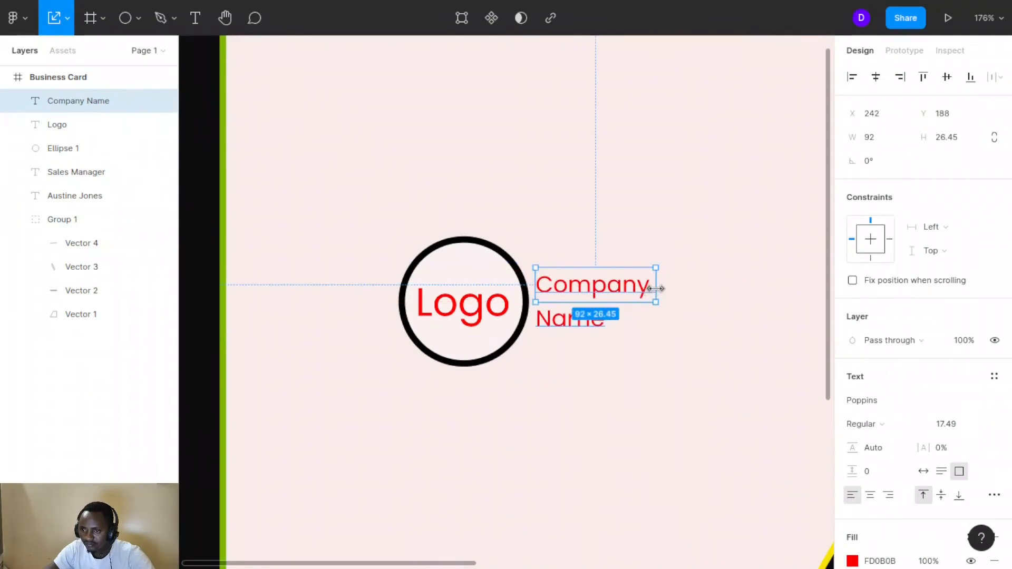
{"action": "mouse_move", "coordinate": [656, 289]}
{"action": "left_mouse_down"}
{"action": "mouse_move", "coordinate": [702, 279]}
{"action": "mouse_move", "coordinate": [657, 282]}
{"action": "left_mouse_up"}
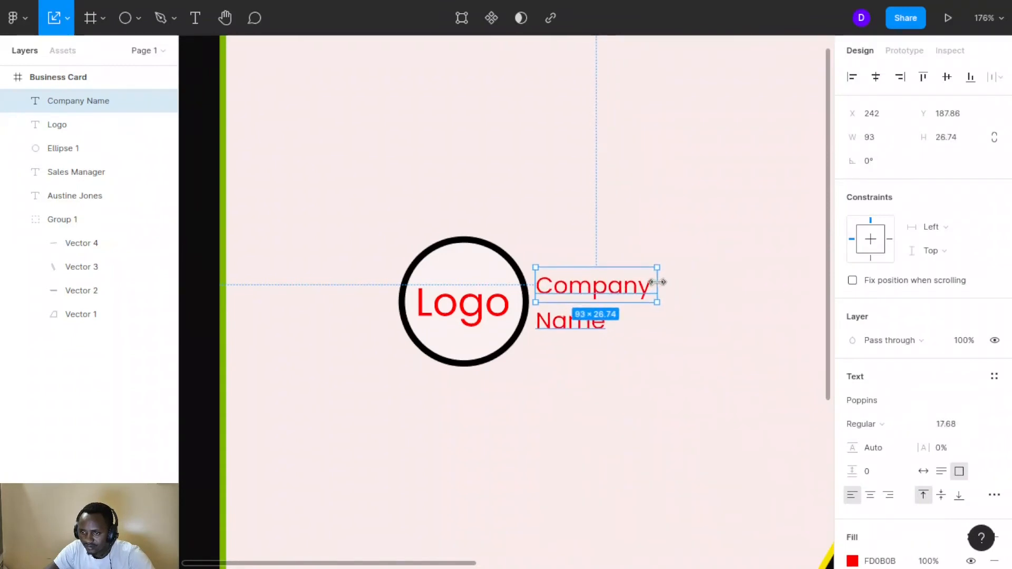
{"action": "left_click", "coordinate": [59, 24]}
{"action": "left_click_drag", "start_coordinate": [657, 284], "coordinate": [730, 282]}
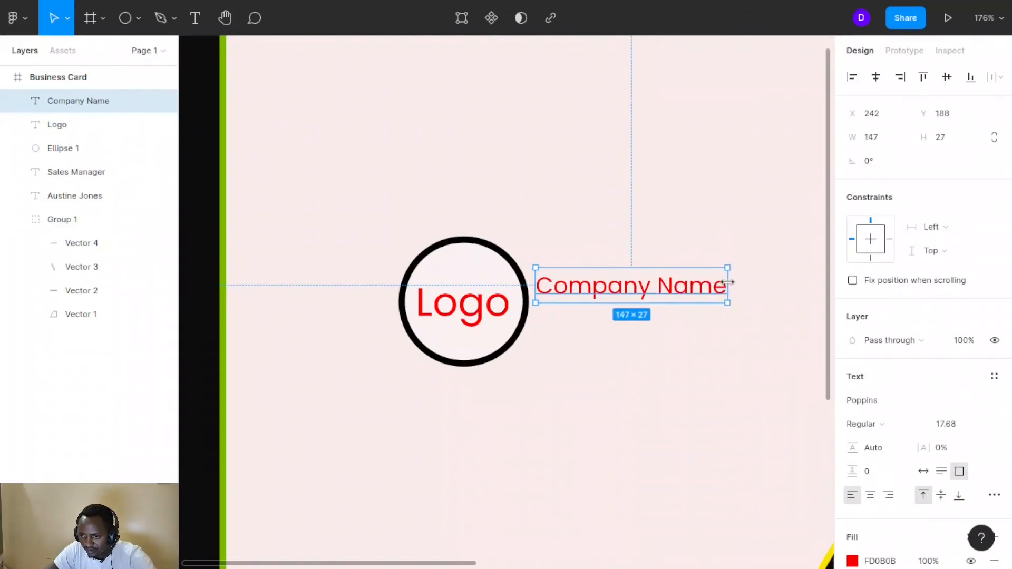
{"action": "left_click", "coordinate": [615, 359]}
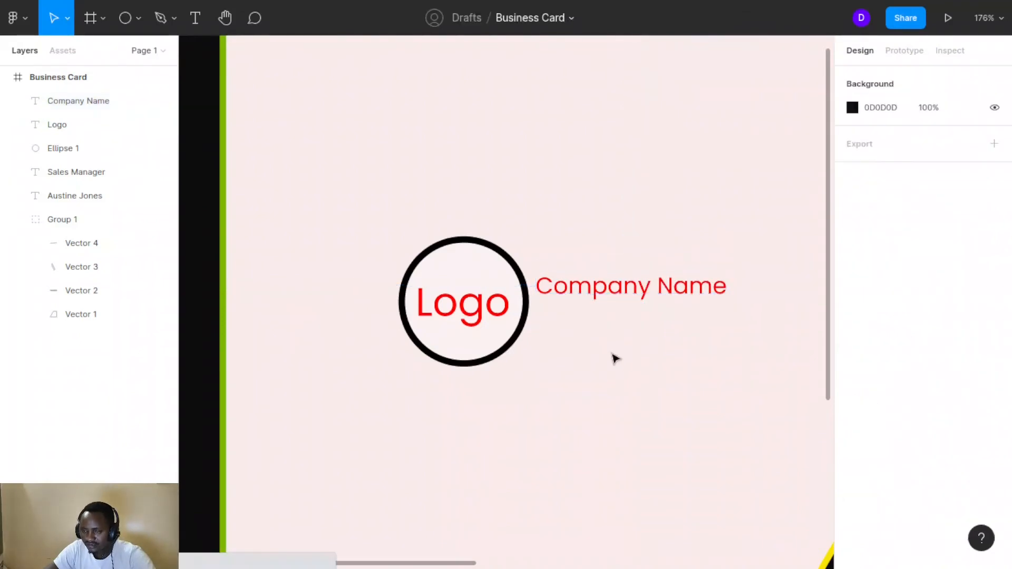
{"action": "left_click", "coordinate": [620, 288]}
Recolour the Company Name text olive green 7B7709
{"action": "scroll", "coordinate": [959, 500], "scroll_direction": "down", "scroll_amount": 2}
{"action": "scroll", "coordinate": [961, 505], "scroll_direction": "down", "scroll_amount": 1}
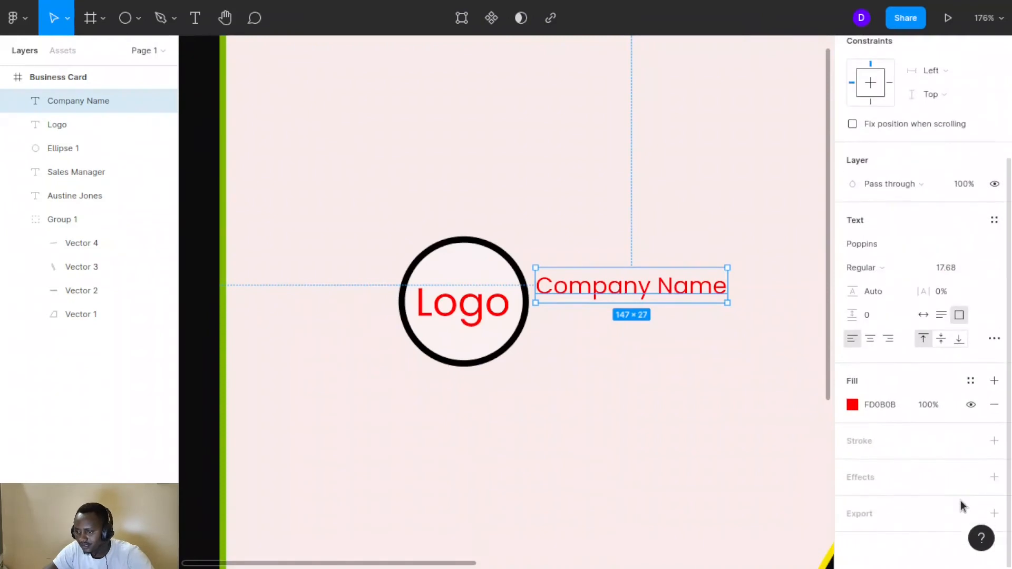
{"action": "left_click", "coordinate": [850, 403]}
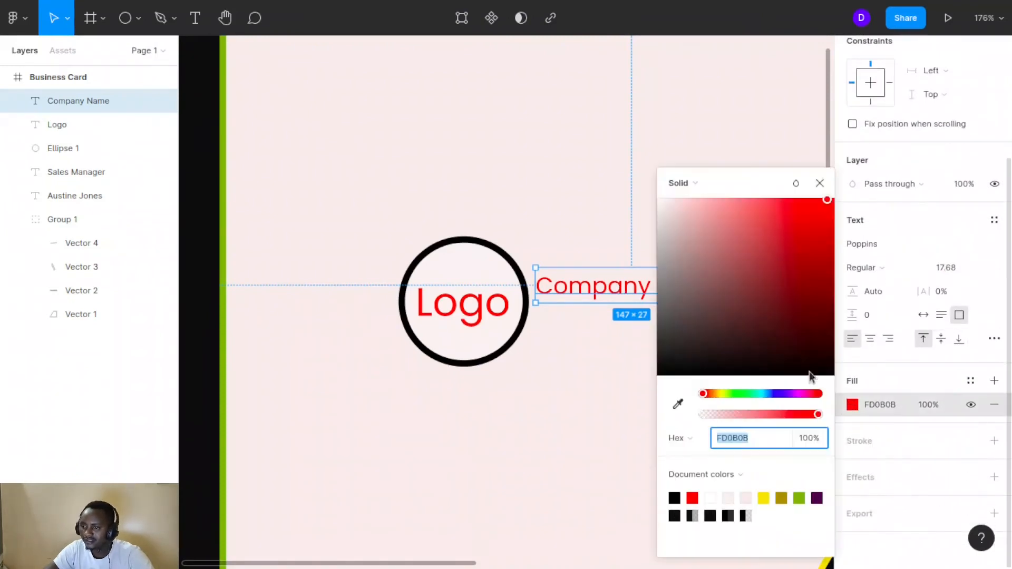
{"action": "left_click", "coordinate": [721, 394]}
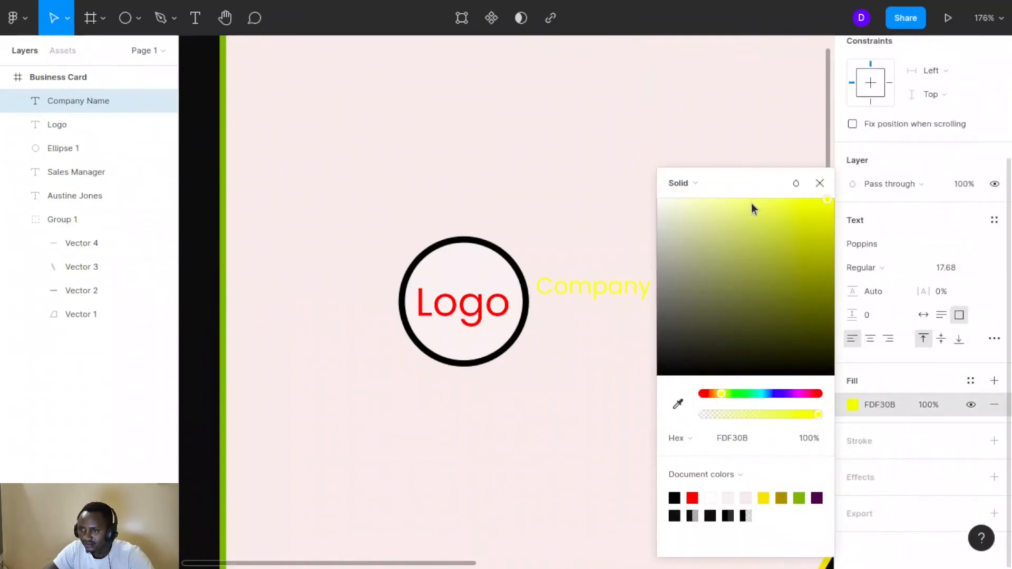
{"action": "left_click_drag", "start_coordinate": [751, 204], "coordinate": [822, 295]}
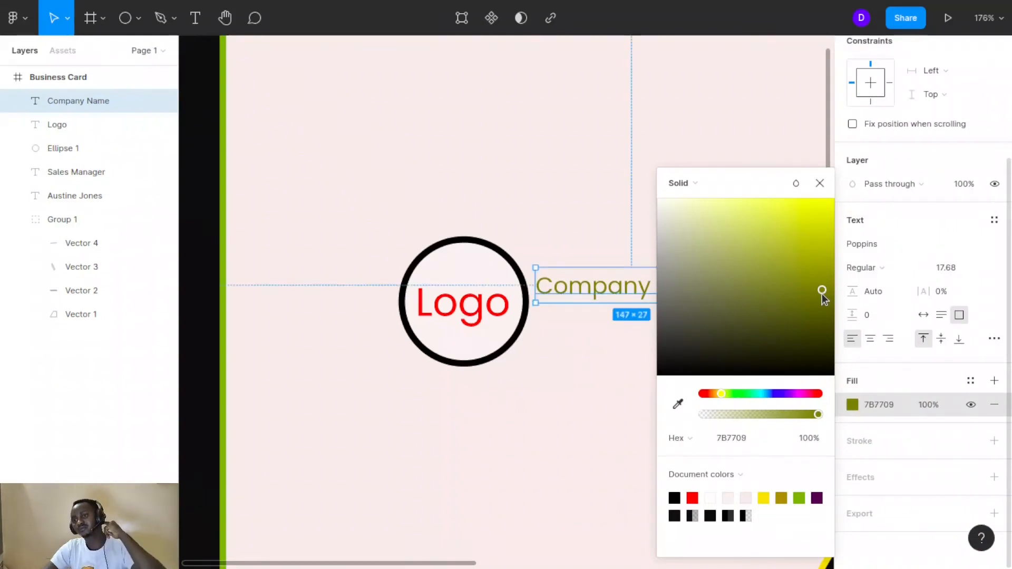
{"action": "left_click", "coordinate": [592, 235]}
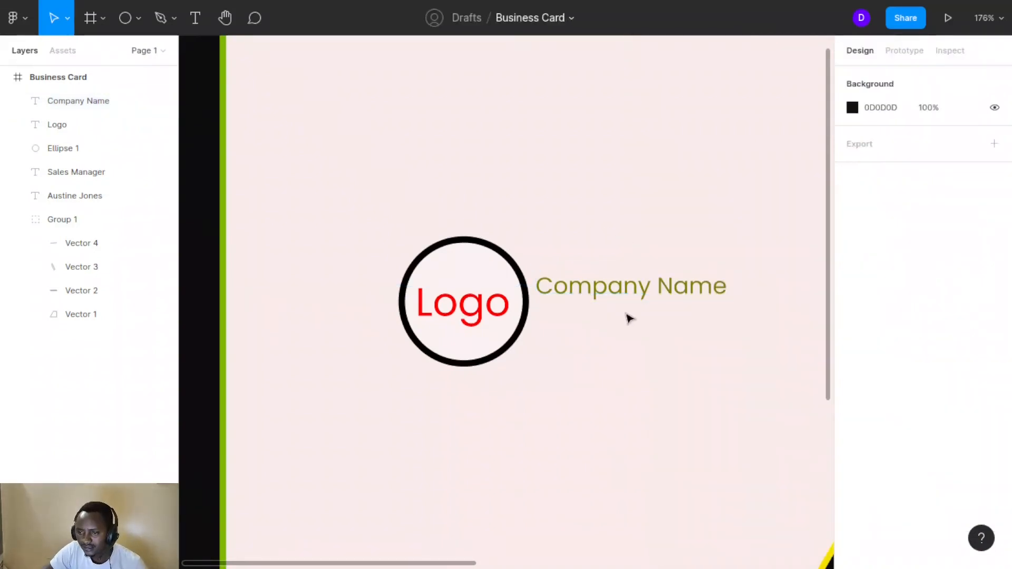
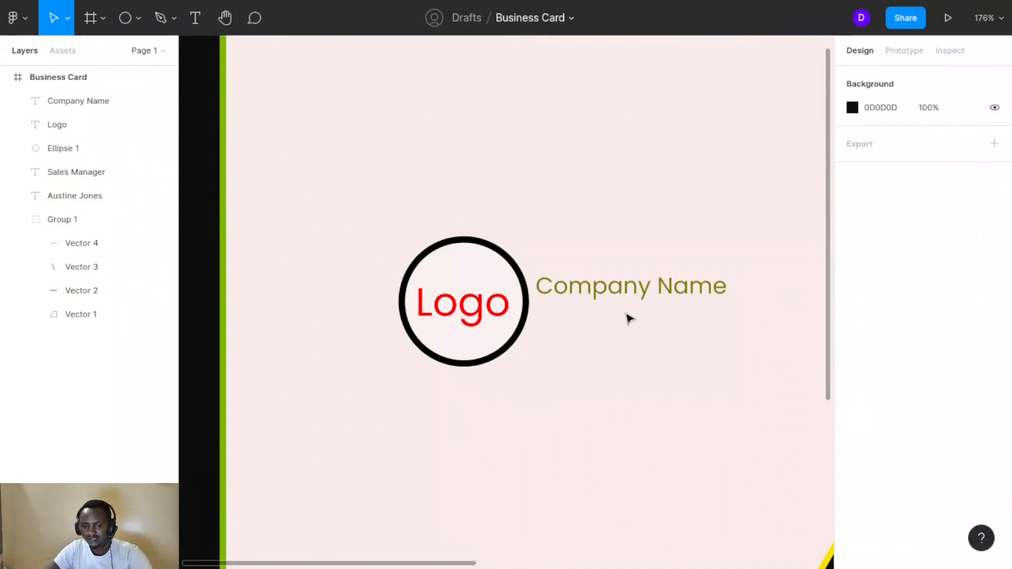
Select the Company Name text and Alt-drag a duplicate directly below it
{"action": "scroll", "coordinate": [629, 318], "scroll_direction": "down", "scroll_amount": 8}
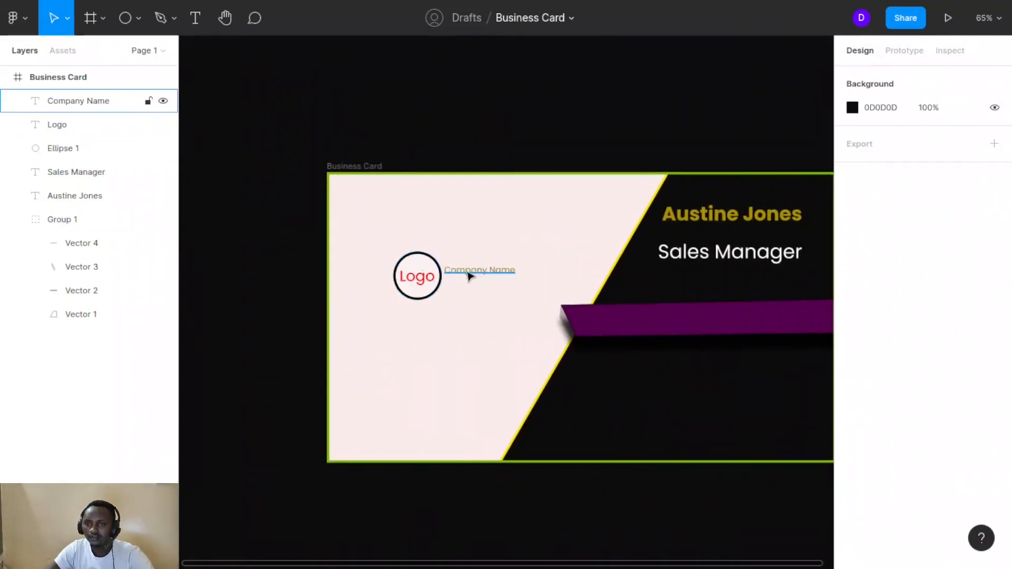
{"action": "left_click", "coordinate": [510, 272]}
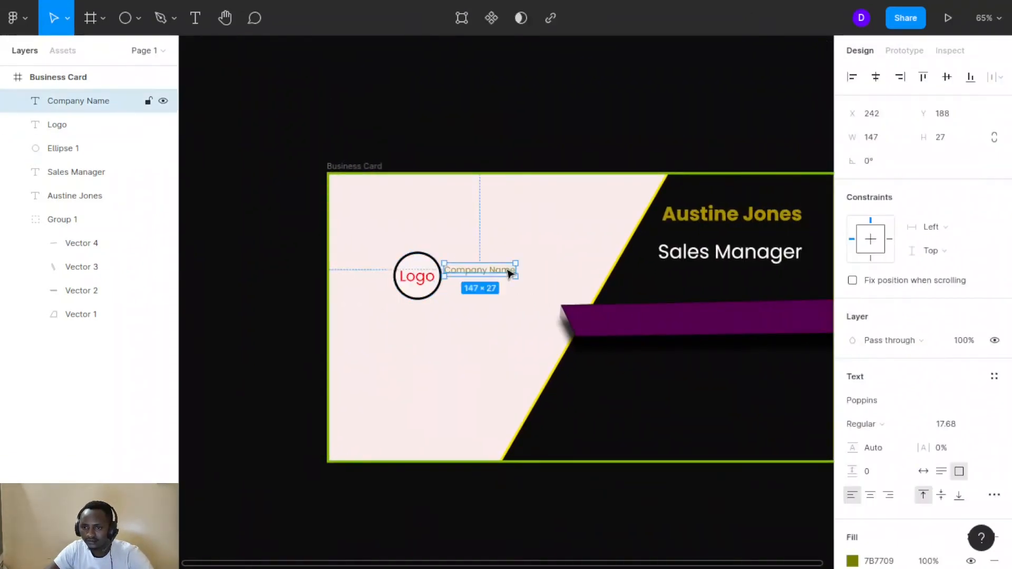
{"action": "left_click", "coordinate": [553, 264]}
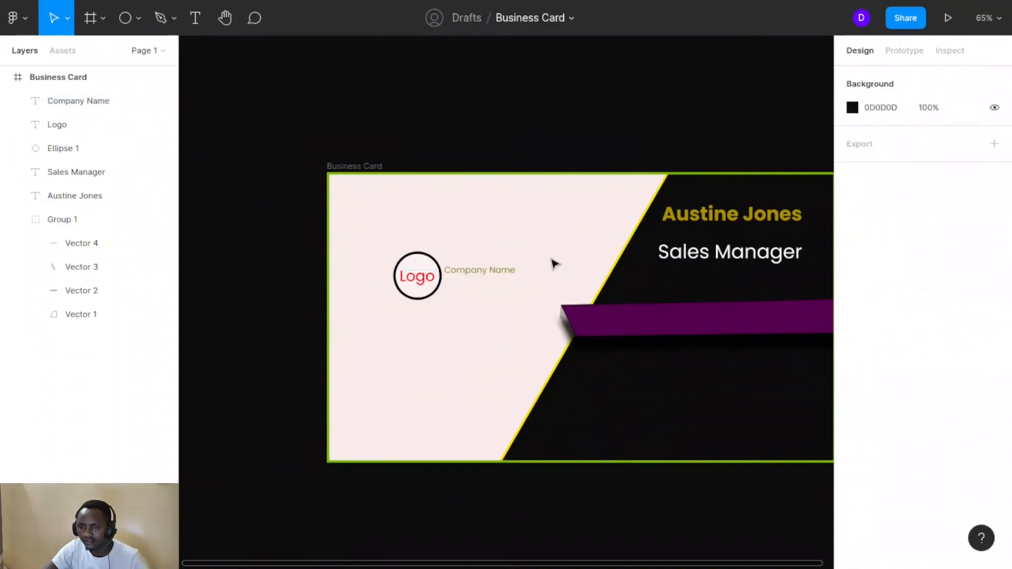
{"action": "scroll", "coordinate": [553, 264], "scroll_direction": "right", "scroll_amount": 3}
{"action": "scroll", "coordinate": [553, 263], "scroll_direction": "up", "scroll_amount": 1}
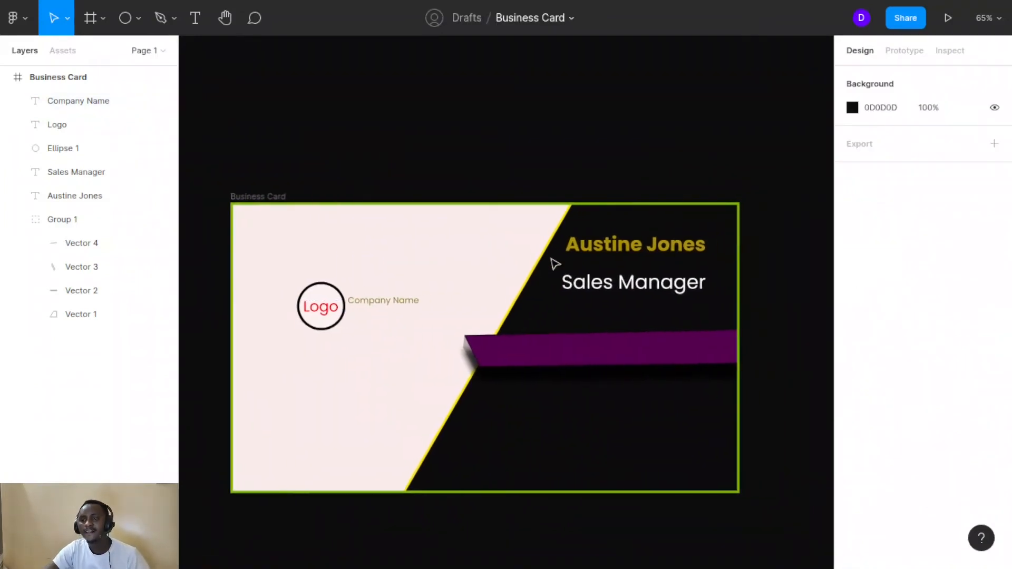
{"action": "left_click", "coordinate": [400, 302]}
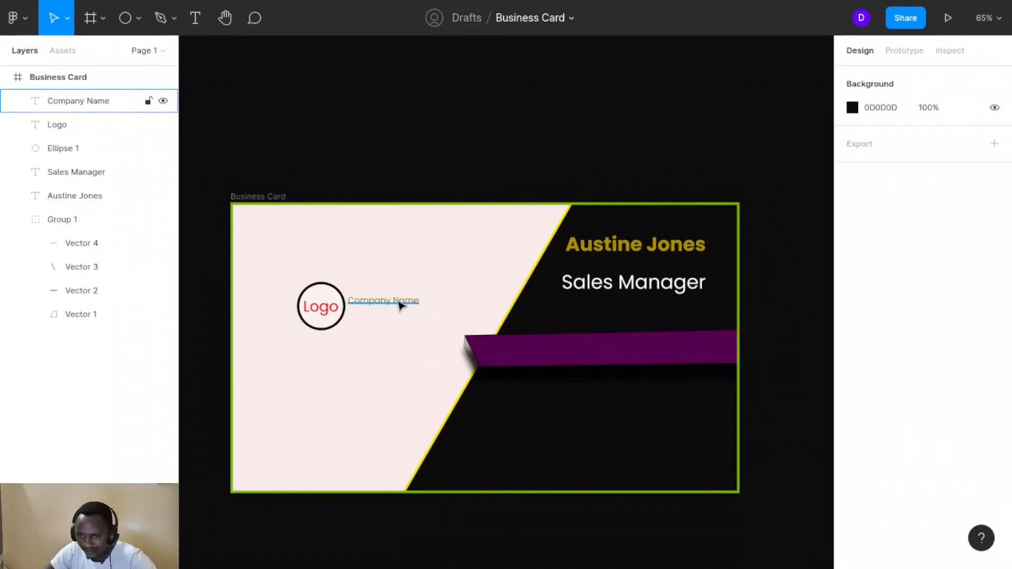
{"action": "scroll", "coordinate": [399, 305], "scroll_direction": "left", "scroll_amount": 3}
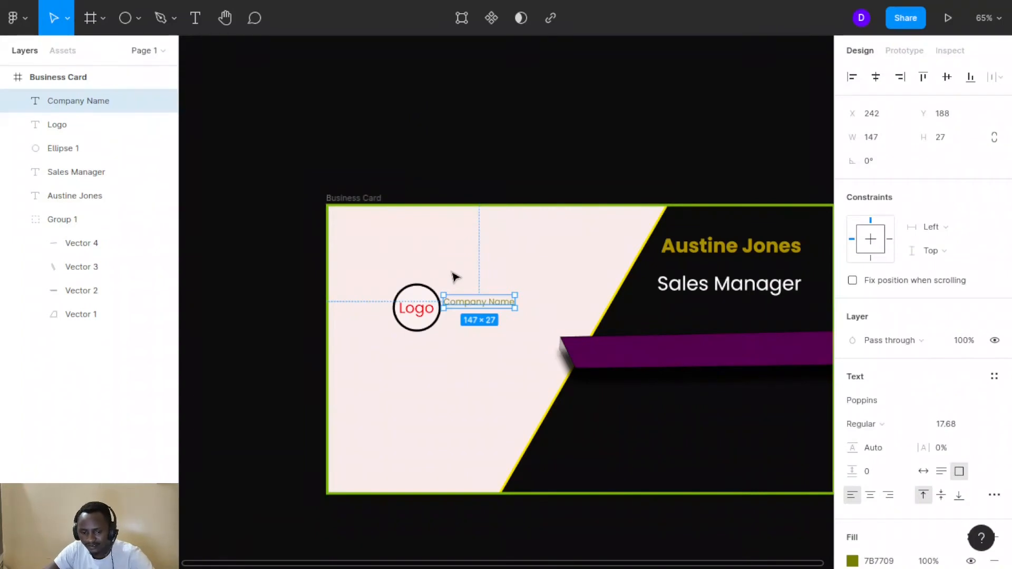
{"action": "scroll", "coordinate": [454, 277], "scroll_direction": "up", "scroll_amount": 5}
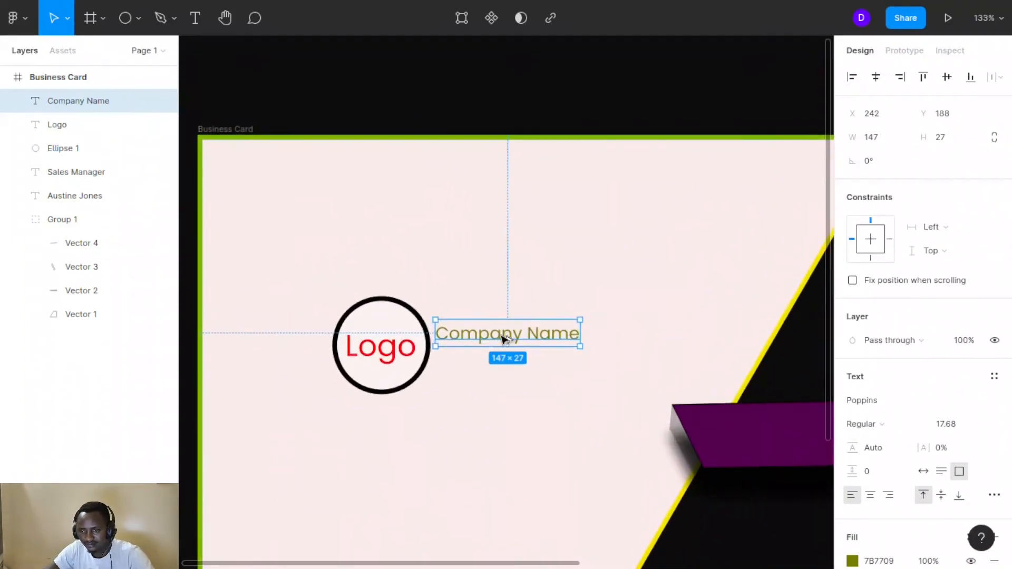
{"action": "left_click_drag", "start_coordinate": [503, 338], "coordinate": [503, 372]}
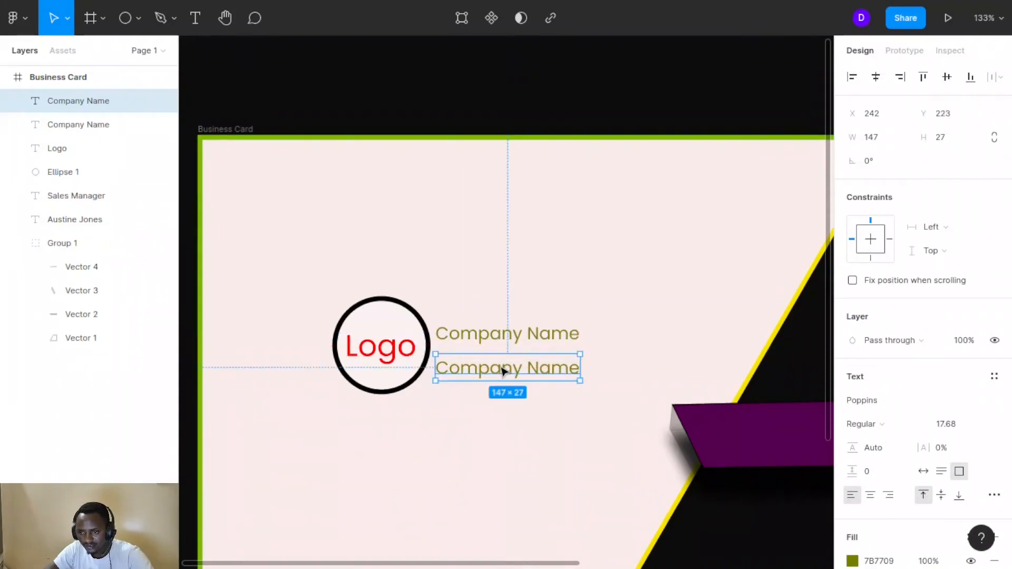
Change the copy's text to 'Dealers in: Electricals, Electronics and supplies'
{"action": "double_click", "coordinate": [500, 368]}
{"action": "type", "text": "Dea"}
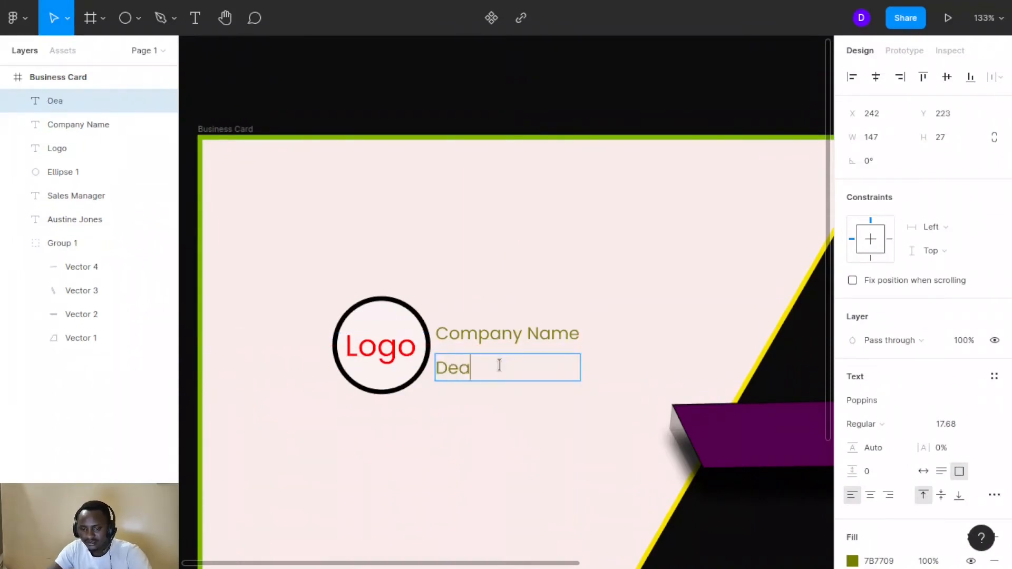
{"action": "type", "text": "lers in: E"}
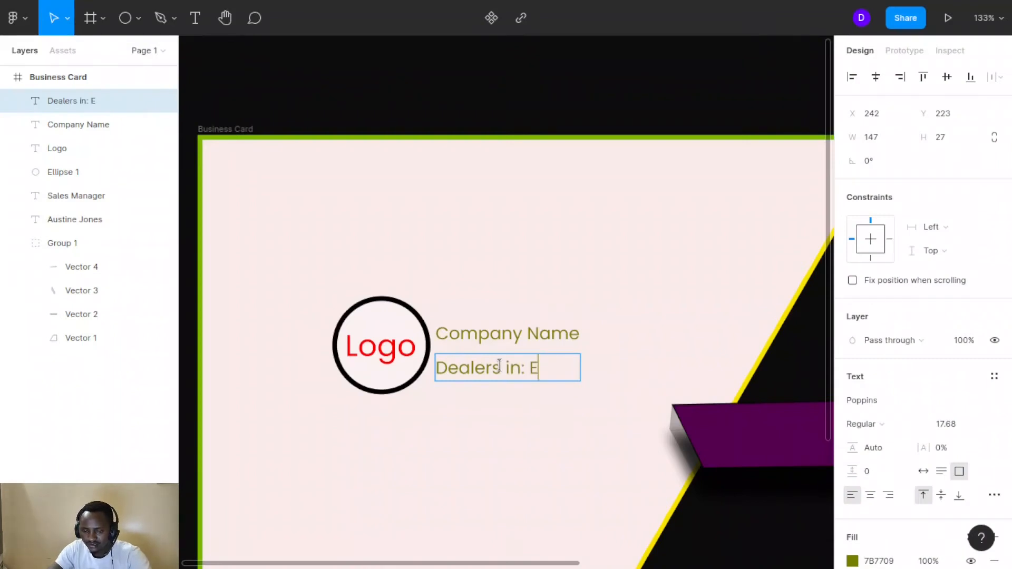
{"action": "type", "text": "lectira"}
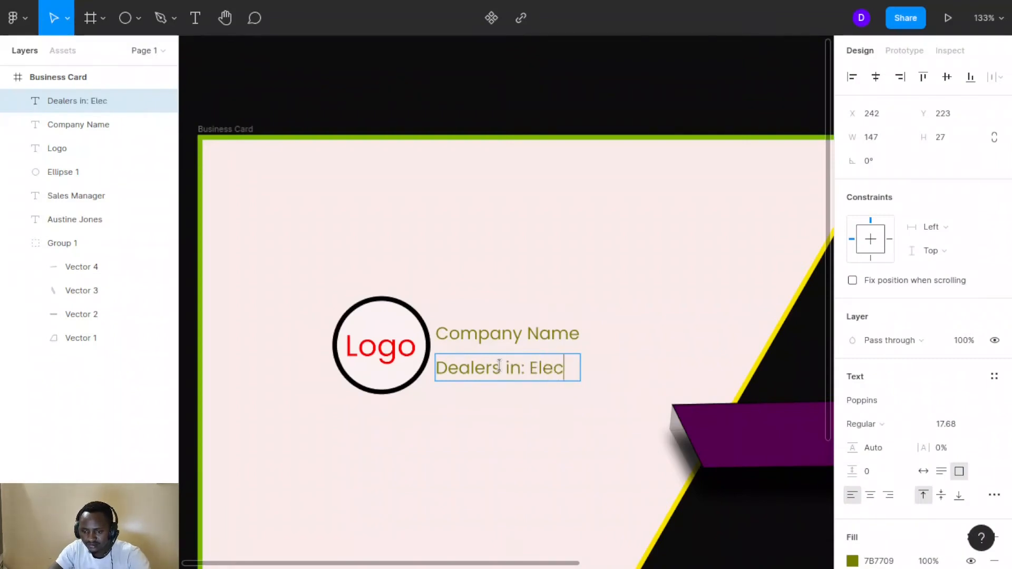
{"action": "key", "text": "BackSpace"}
{"action": "key", "text": "BackSpace"}
{"action": "key", "text": "BackSpace"}
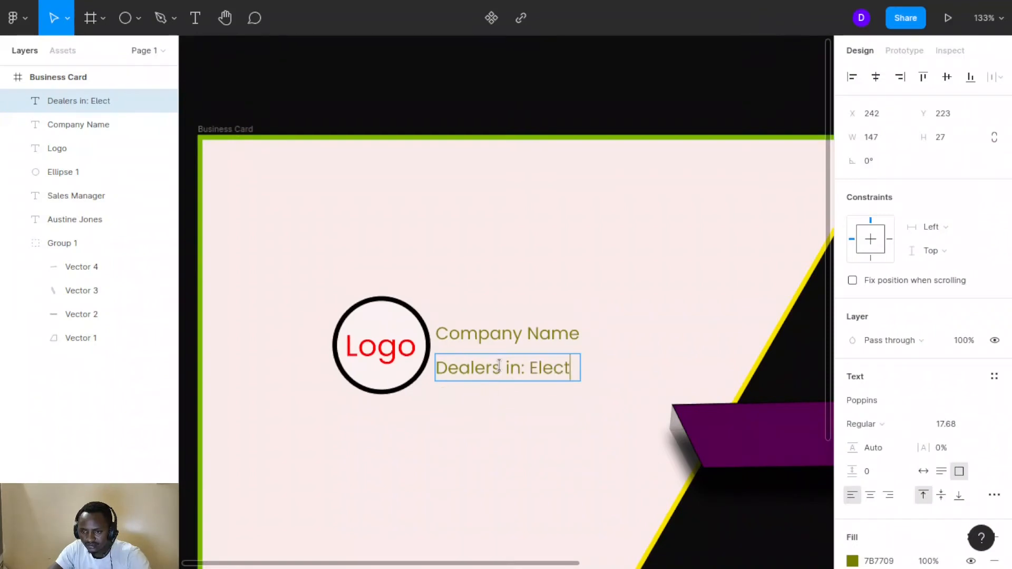
{"action": "type", "text": "ricals"}
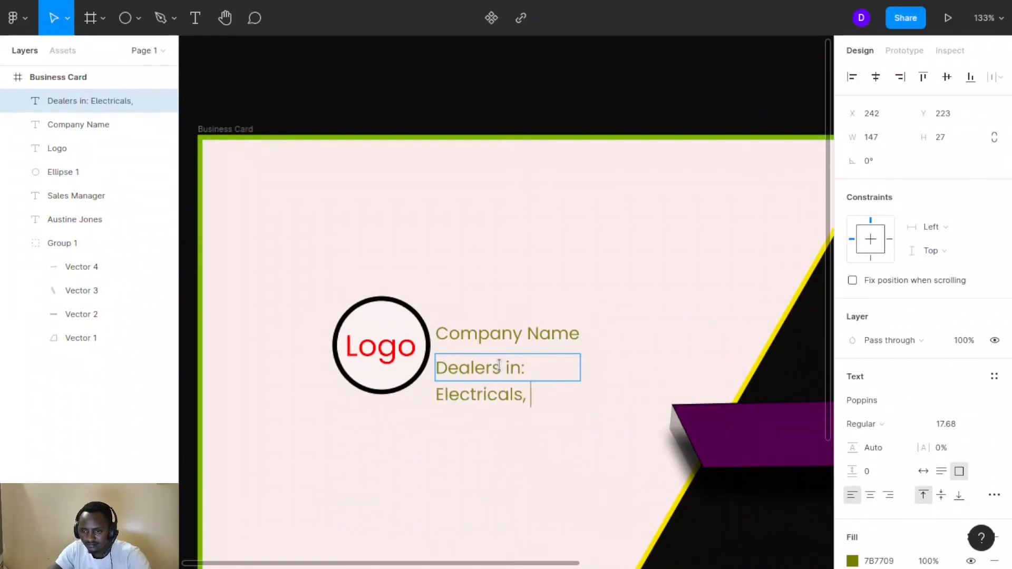
{"action": "type", "text": ", Lighe"}
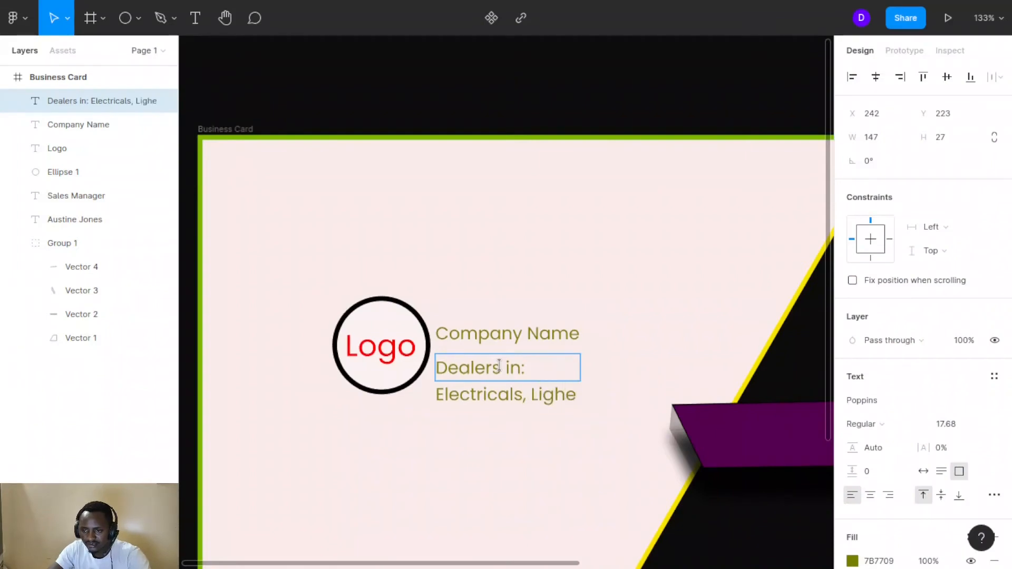
{"action": "type", "text": "hts"}
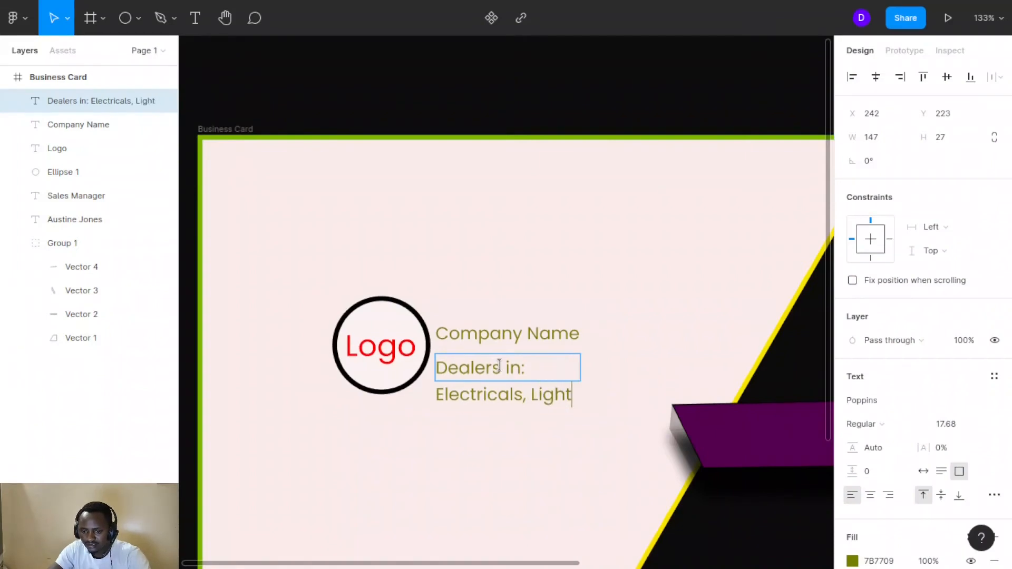
{"action": "key", "text": "BackSpace"}
{"action": "key", "text": "BackSpace"}
{"action": "key", "text": "BackSpace"}
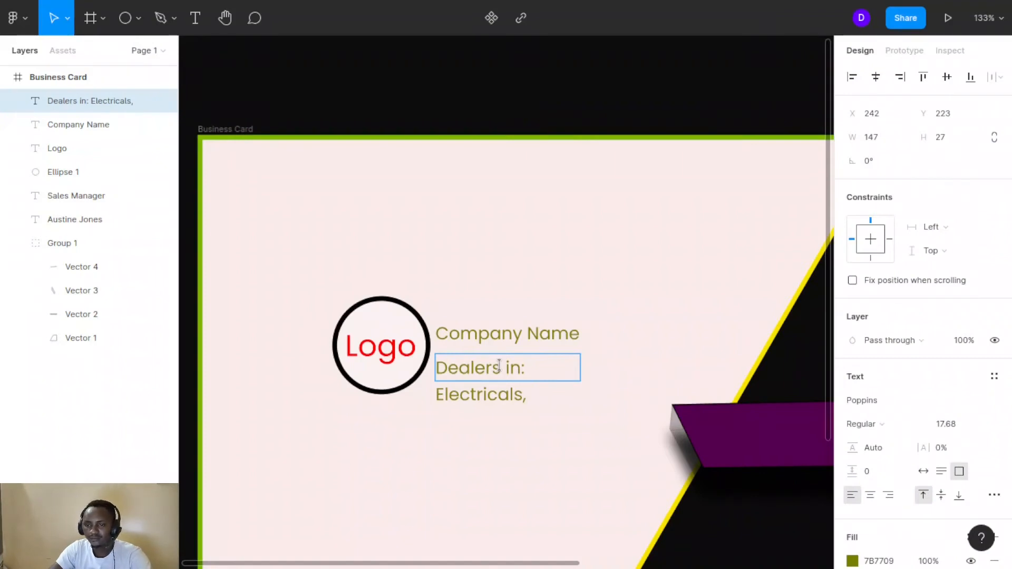
{"action": "type", "text": "Elec"}
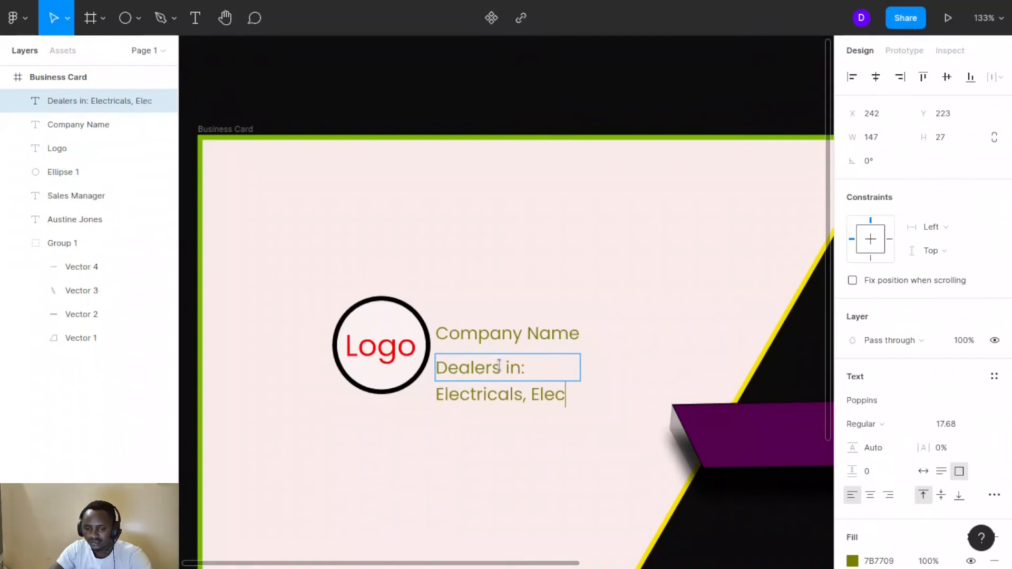
{"action": "type", "text": "tronics"}
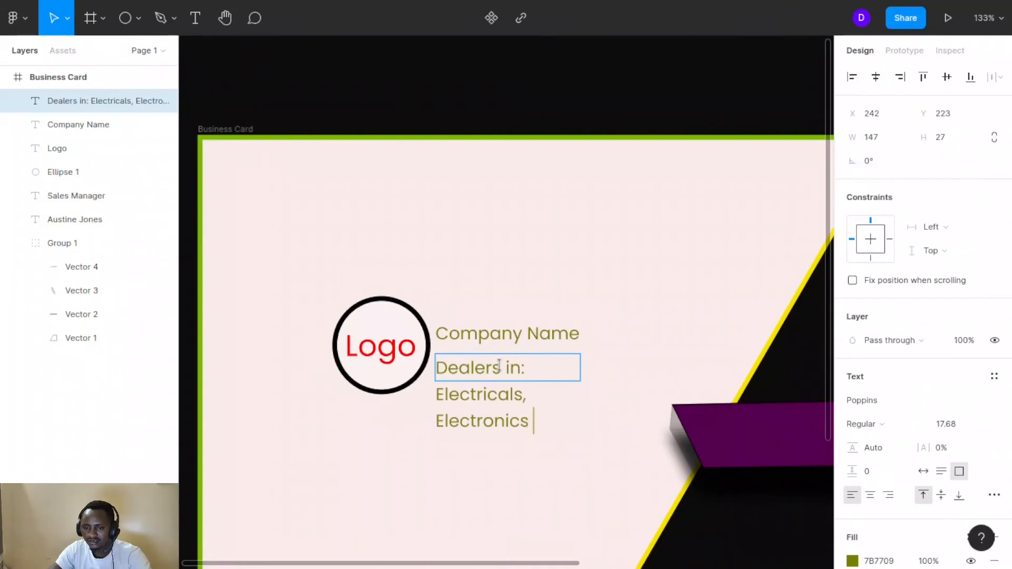
{"action": "type", "text": " and"}
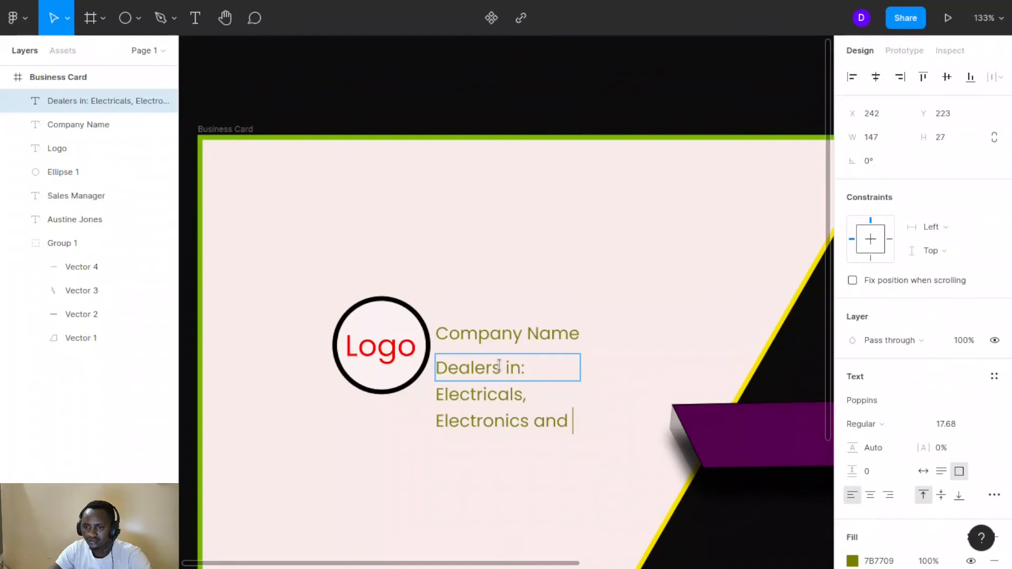
{"action": "type", "text": " su"}
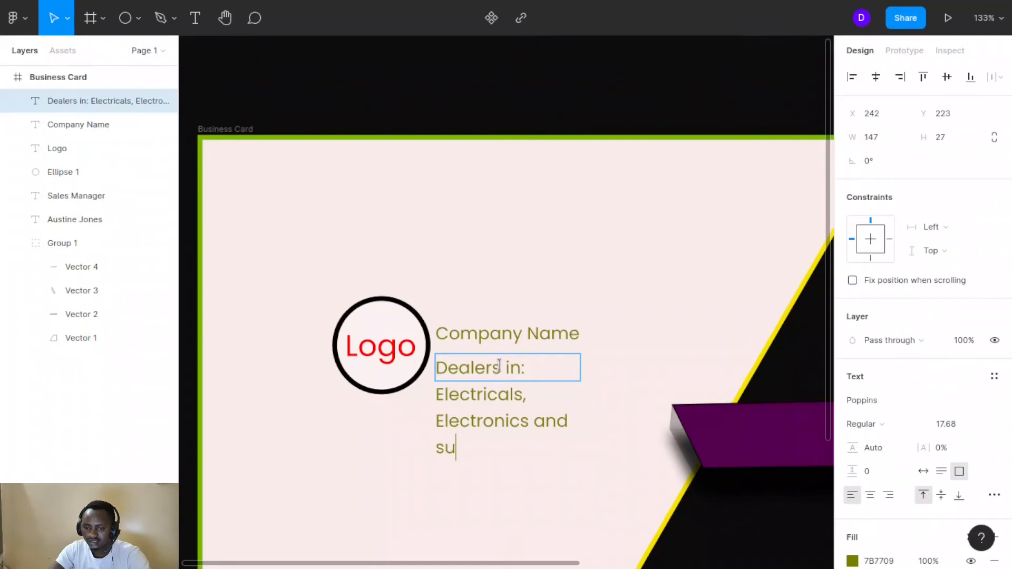
{"action": "type", "text": "pplies"}
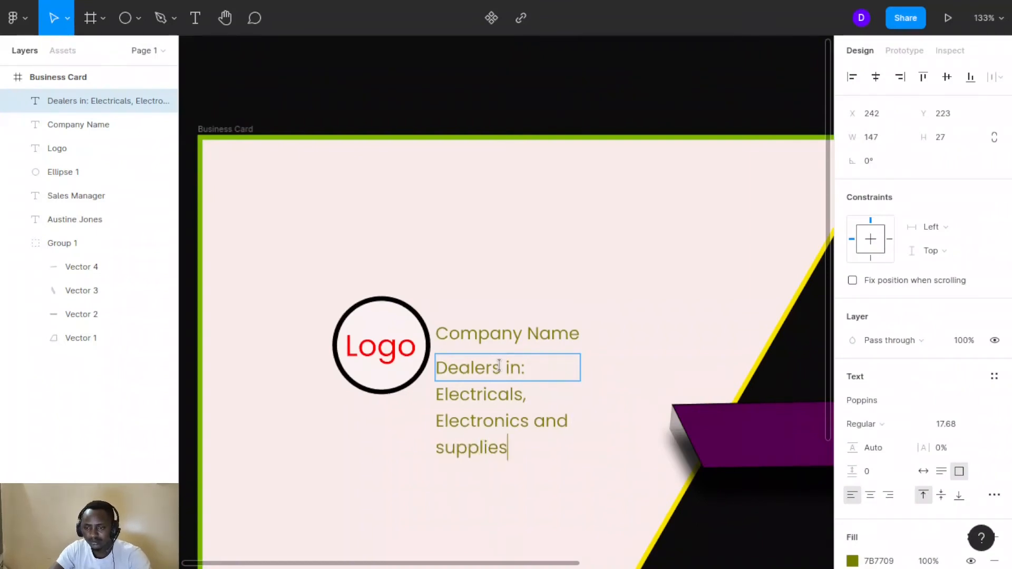
{"action": "key", "text": "Escape"}
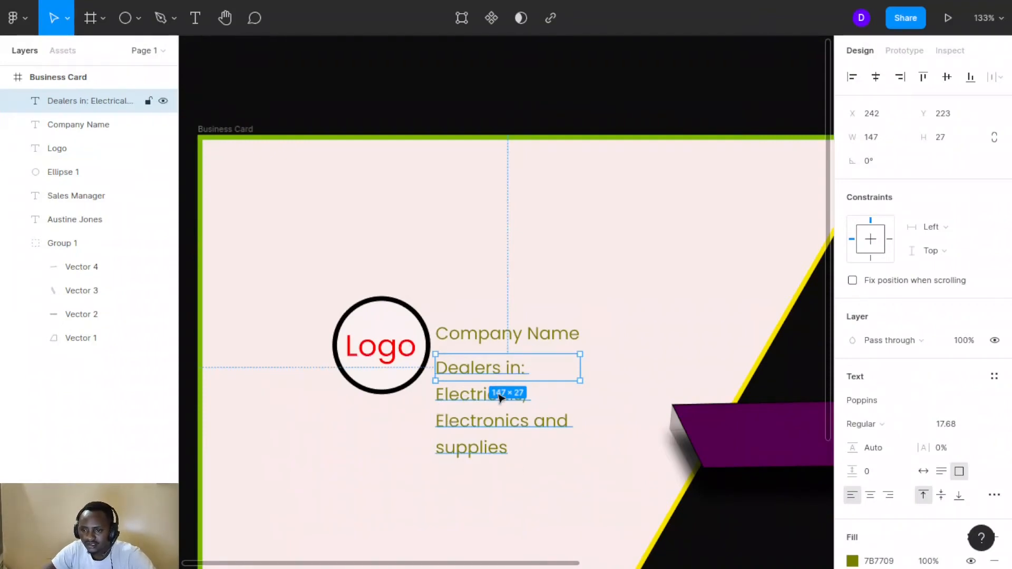
Widen the Dealers text to wrap, then switch to Scale mode and shrink it slightly
{"action": "left_click_drag", "start_coordinate": [581, 366], "coordinate": [676, 372]}
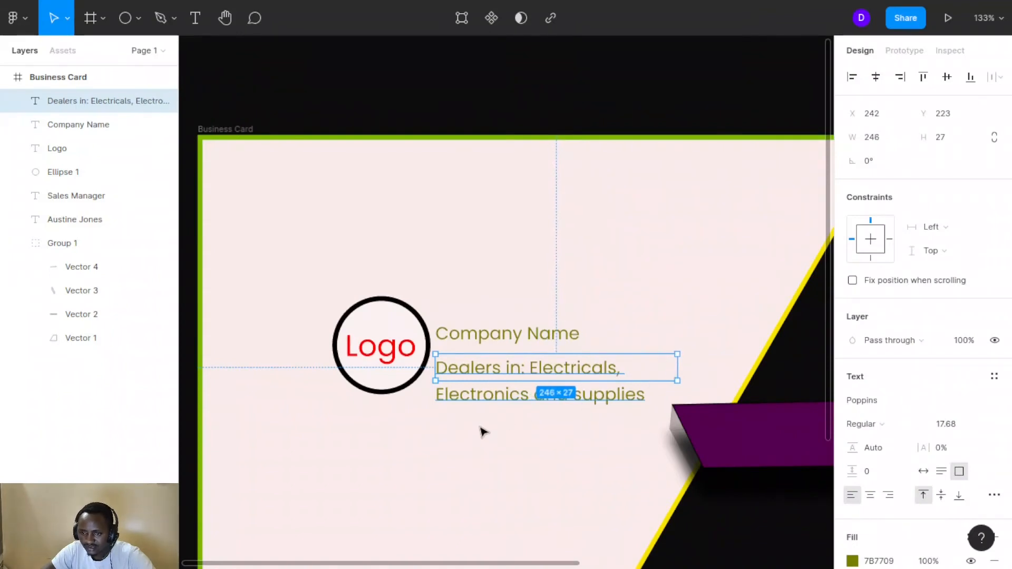
{"action": "left_click", "coordinate": [67, 19]}
{"action": "left_click", "coordinate": [54, 73]}
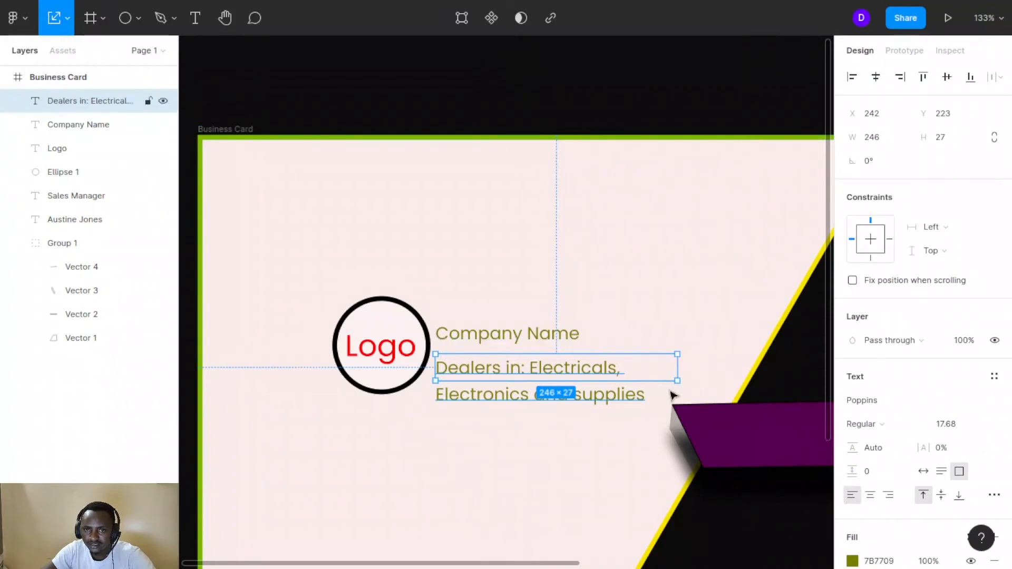
{"action": "left_click_drag", "start_coordinate": [669, 359], "coordinate": [647, 360]}
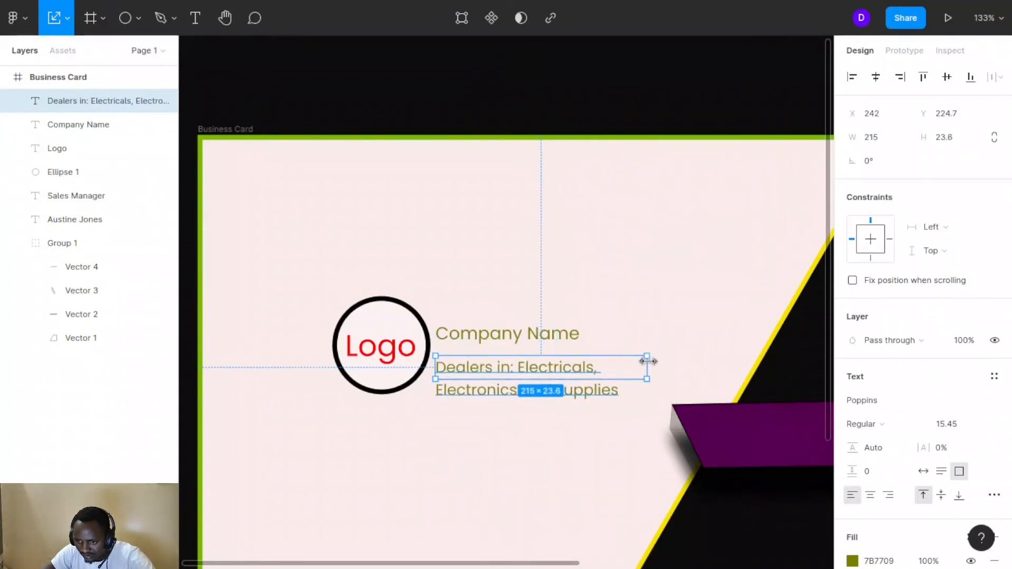
Scale Company Name up to about 249 wide, roughly 29.95 font size
{"action": "left_click", "coordinate": [553, 334]}
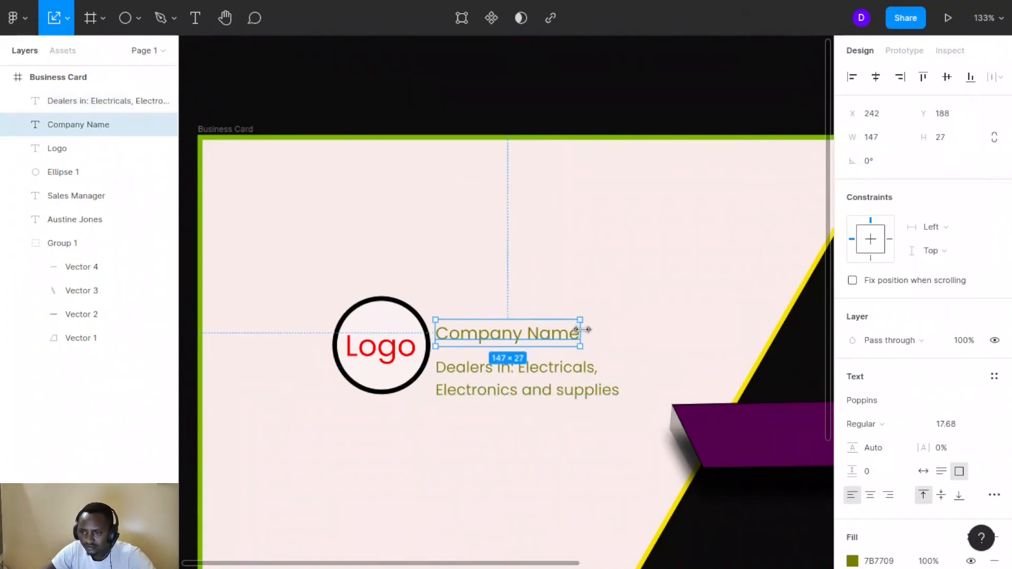
{"action": "left_click_drag", "start_coordinate": [582, 329], "coordinate": [680, 332]}
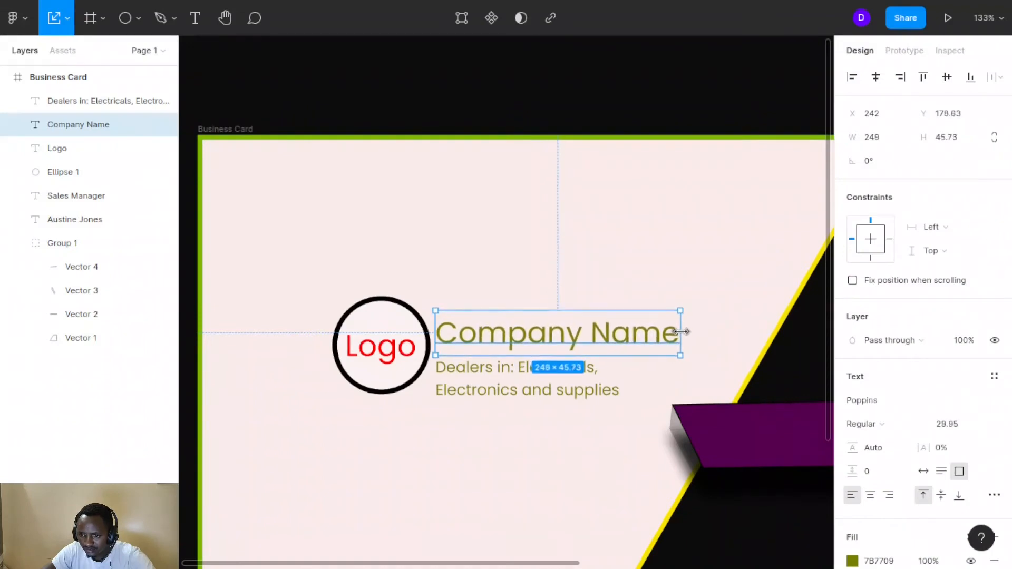
{"action": "left_click", "coordinate": [585, 204]}
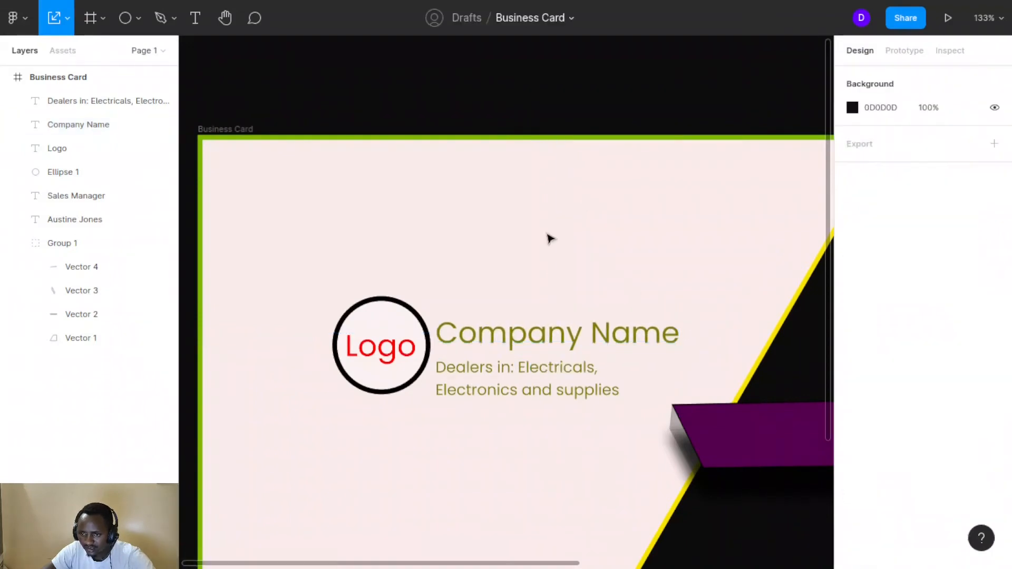
{"action": "left_click", "coordinate": [540, 377]}
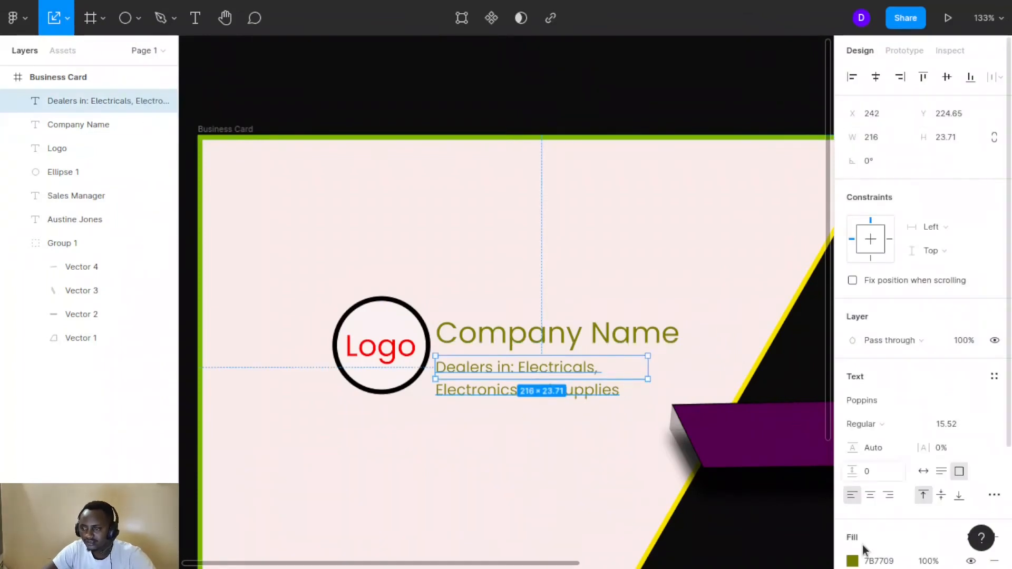
Set the Dealers text fill to pure black 000000, then zoom to fit the whole card
{"action": "scroll", "coordinate": [862, 545], "scroll_direction": "down", "scroll_amount": 1}
{"action": "scroll", "coordinate": [861, 524], "scroll_direction": "down", "scroll_amount": 2}
{"action": "left_click", "coordinate": [852, 408]}
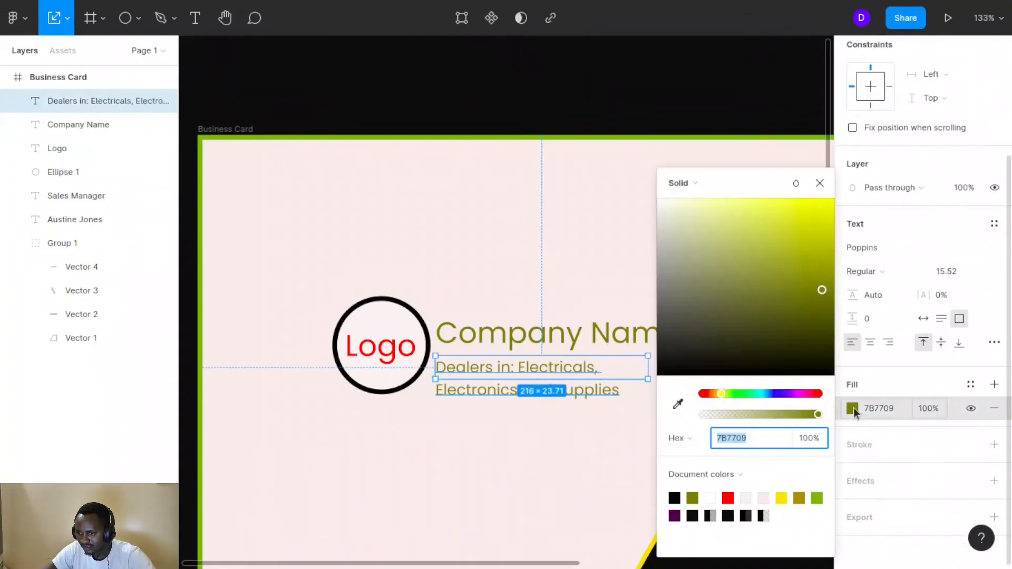
{"action": "left_click", "coordinate": [661, 372]}
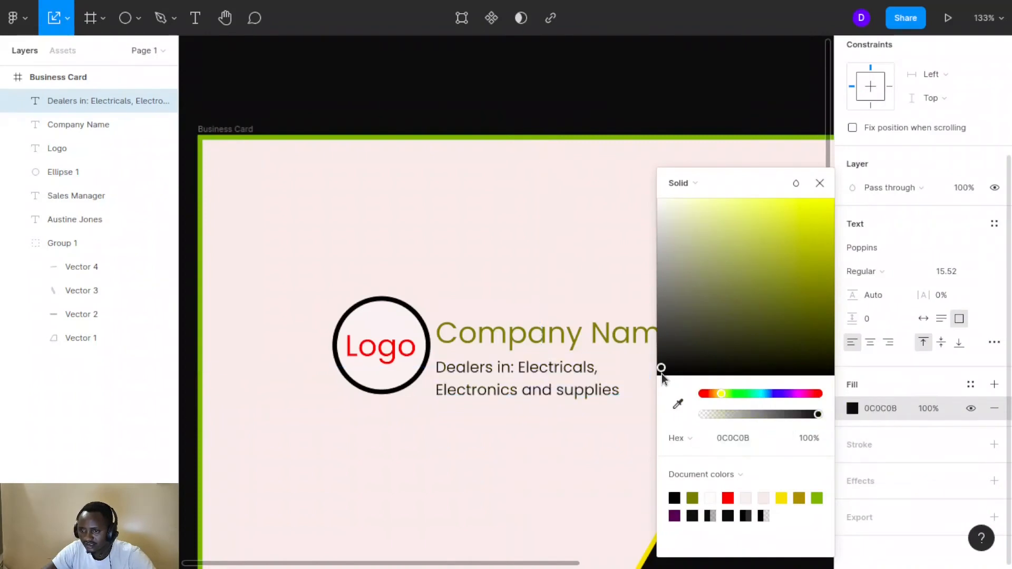
{"action": "left_click_drag", "start_coordinate": [661, 371], "coordinate": [657, 378]}
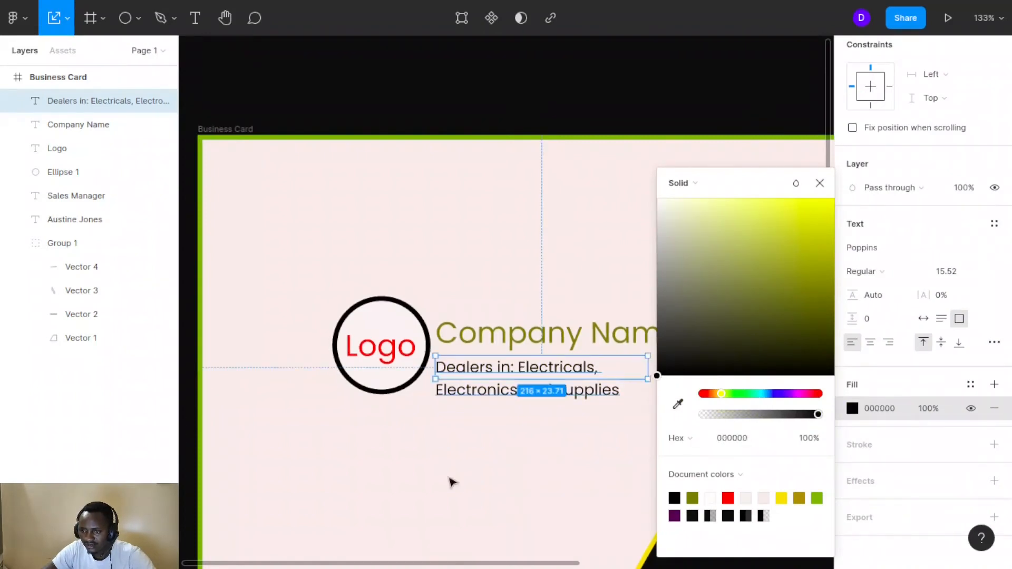
{"action": "left_click", "coordinate": [477, 450]}
{"action": "scroll", "coordinate": [679, 339], "scroll_direction": "down", "scroll_amount": 3}
{"action": "scroll", "coordinate": [680, 339], "scroll_direction": "right", "scroll_amount": 4}
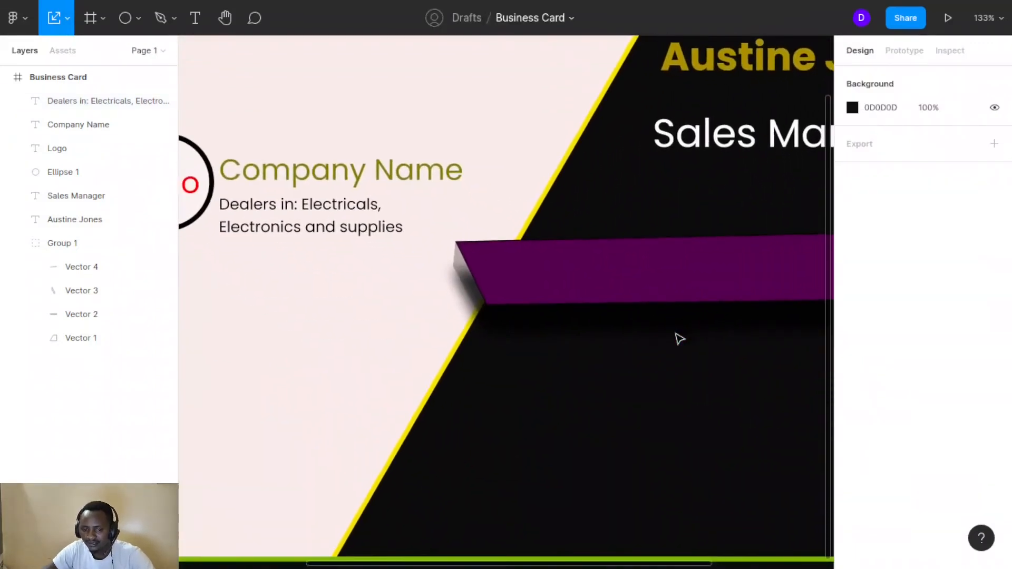
{"action": "key", "text": "shift+1"}
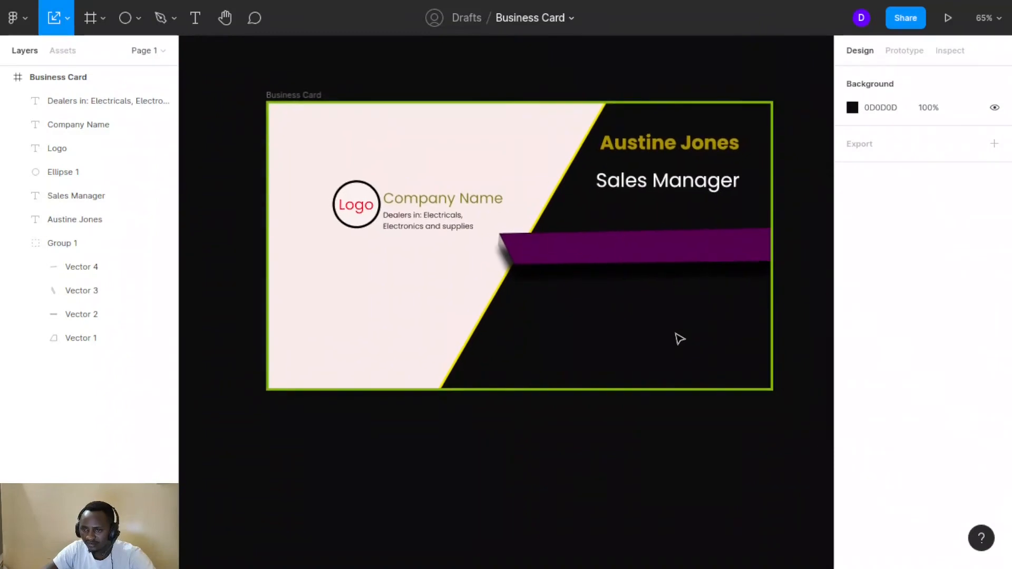
{"action": "left_click", "coordinate": [680, 339]}
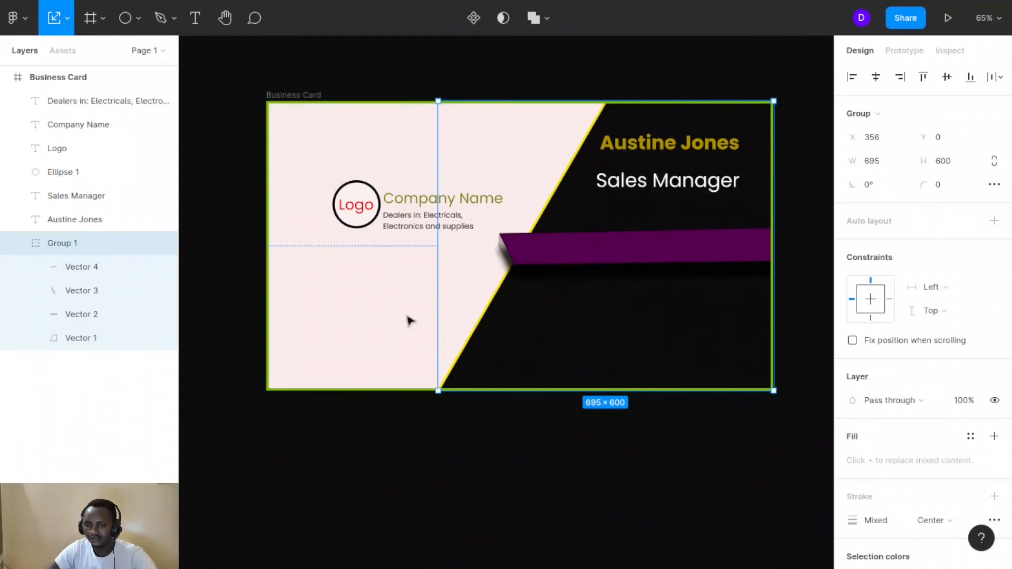
{"action": "key", "text": "Escape"}
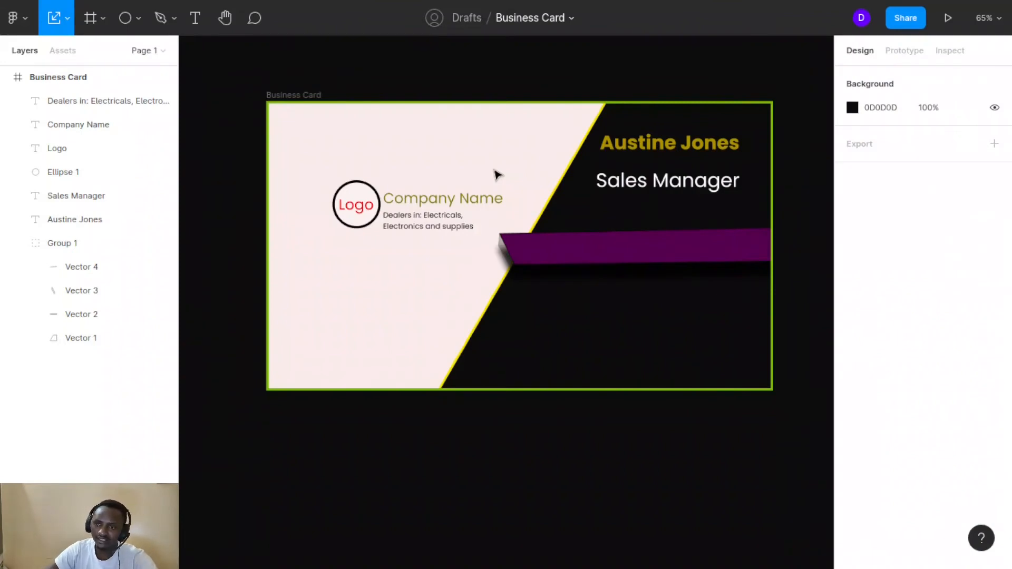
Scale the Dealers text to about 288 wide (font ~19.27), wrapping onto two lines
{"action": "left_click", "coordinate": [430, 219]}
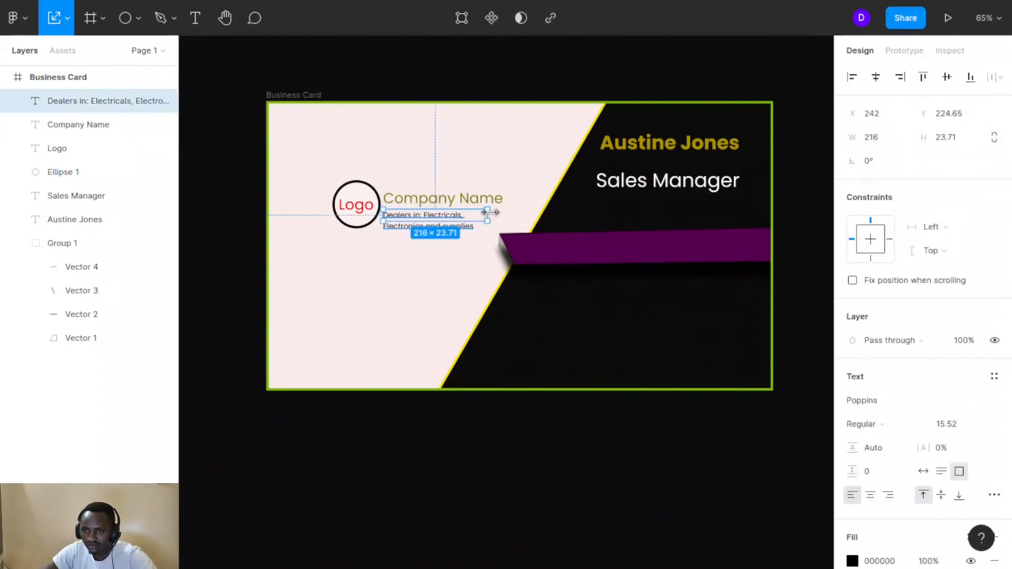
{"action": "left_click_drag", "start_coordinate": [490, 213], "coordinate": [513, 215]}
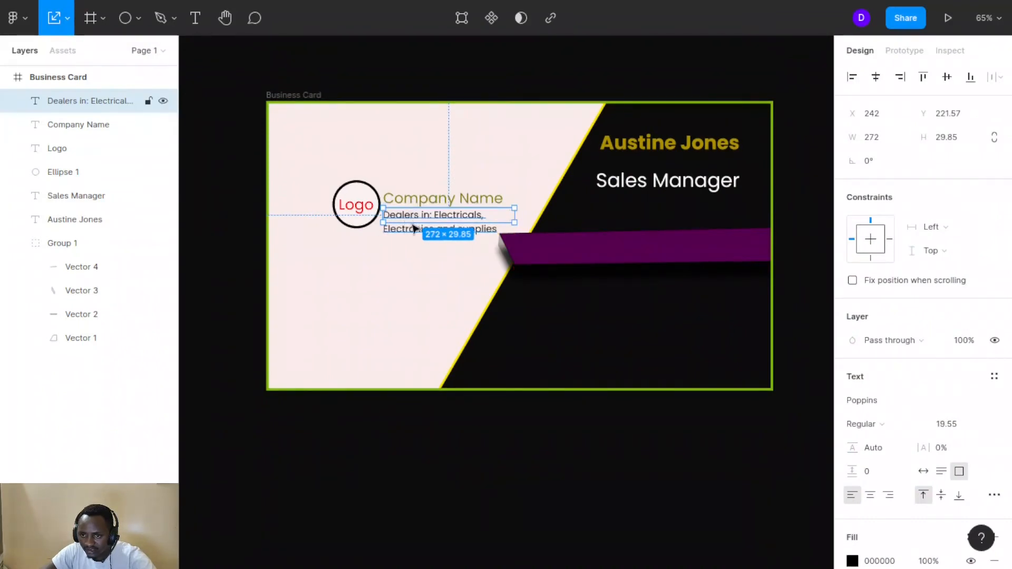
{"action": "mouse_move", "coordinate": [408, 222]}
{"action": "left_mouse_down"}
{"action": "mouse_move", "coordinate": [409, 234]}
{"action": "mouse_move", "coordinate": [417, 222]}
{"action": "left_mouse_up"}
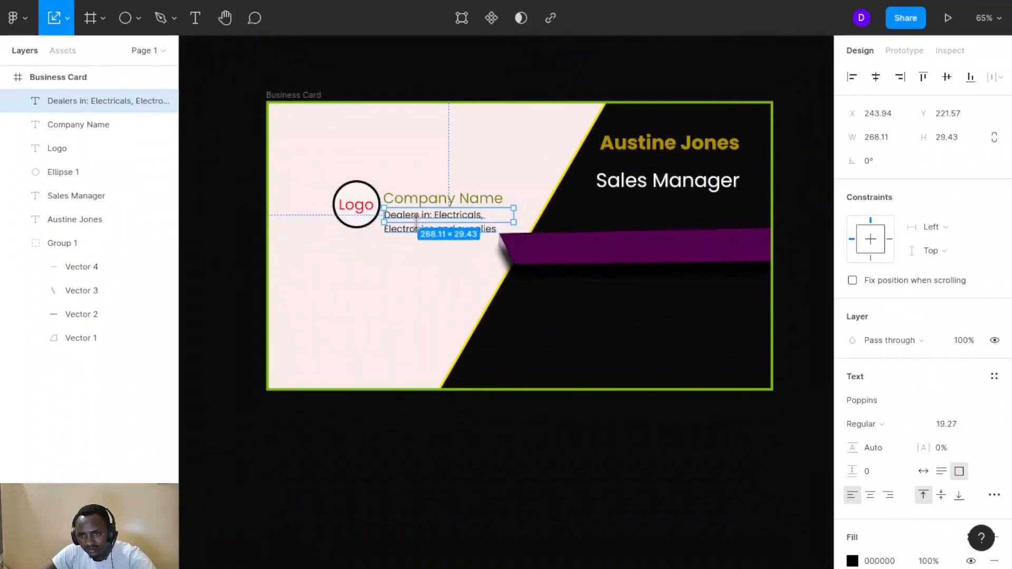
{"action": "left_click", "coordinate": [498, 157]}
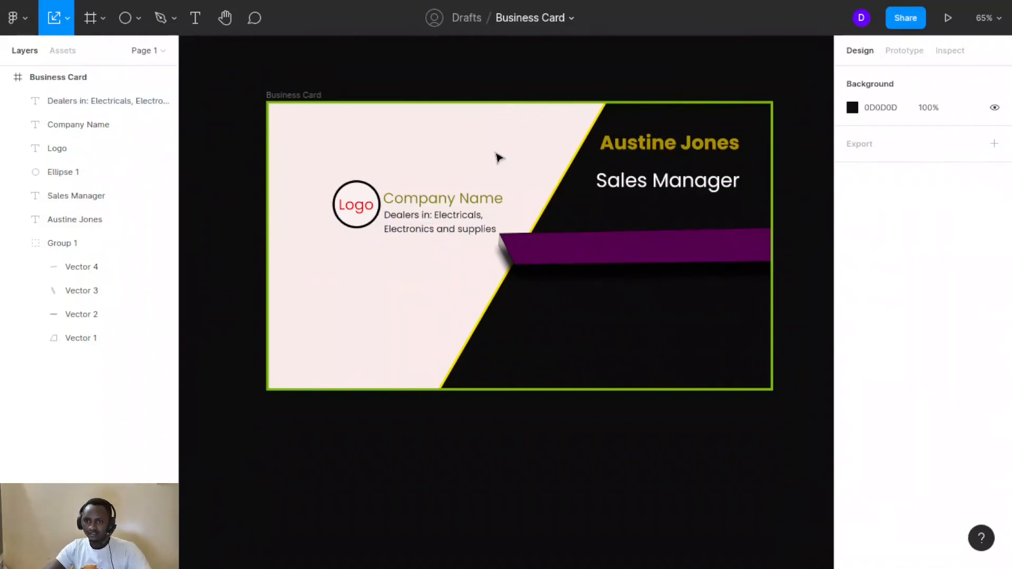
Enlarge the Logo circle (Ellipse 1) to 148×148 and reposition it
{"action": "left_click", "coordinate": [354, 193]}
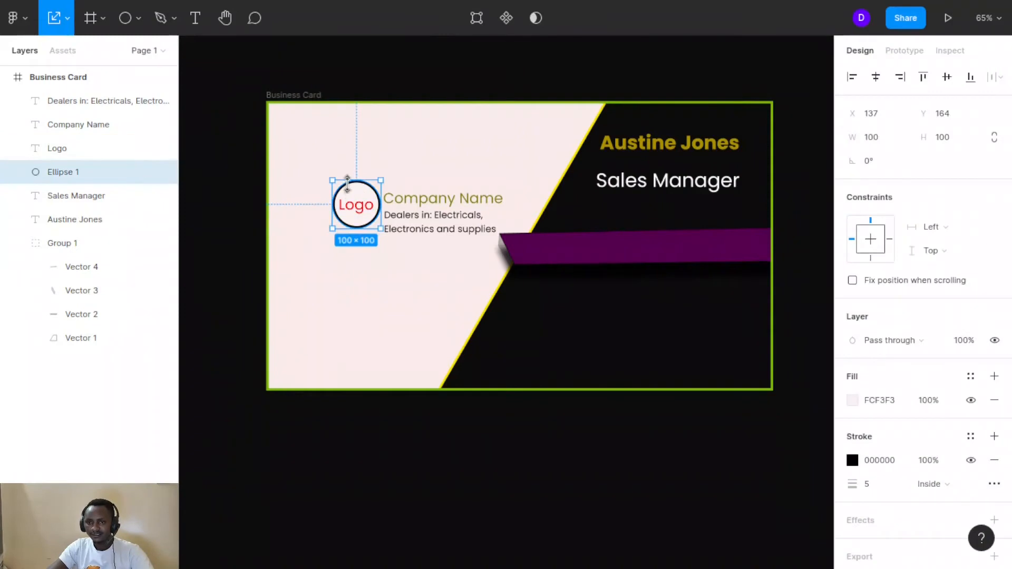
{"action": "left_click_drag", "start_coordinate": [348, 180], "coordinate": [347, 157]}
{"action": "mouse_move", "coordinate": [353, 197]}
{"action": "left_mouse_down"}
{"action": "mouse_move", "coordinate": [339, 216]}
{"action": "mouse_move", "coordinate": [338, 205]}
{"action": "mouse_move", "coordinate": [350, 212]}
{"action": "left_mouse_up"}
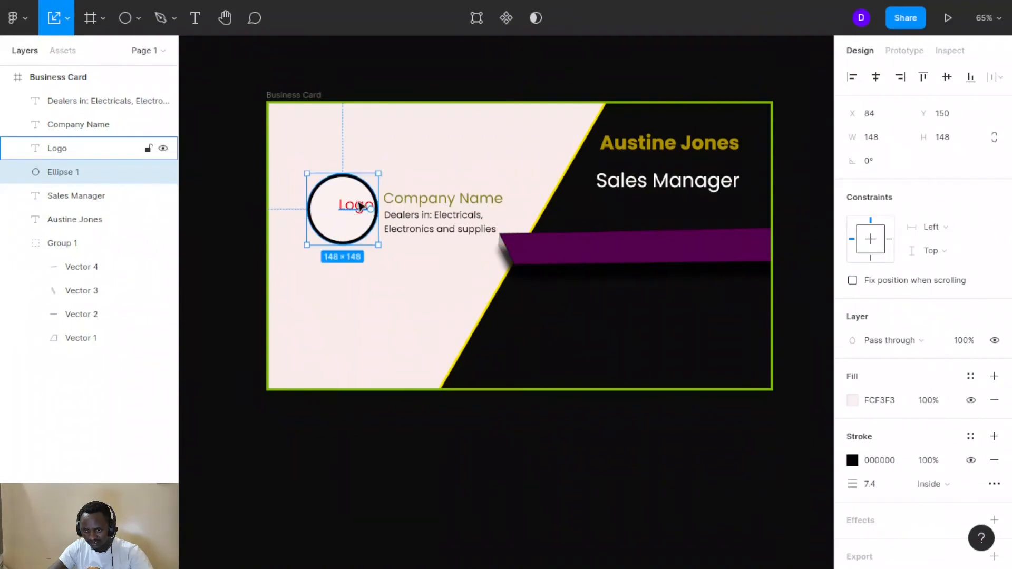
Centre the red Logo text inside the enlarged circle at X 130, Y 199
{"action": "left_click", "coordinate": [360, 206]}
{"action": "double_click", "coordinate": [357, 208]}
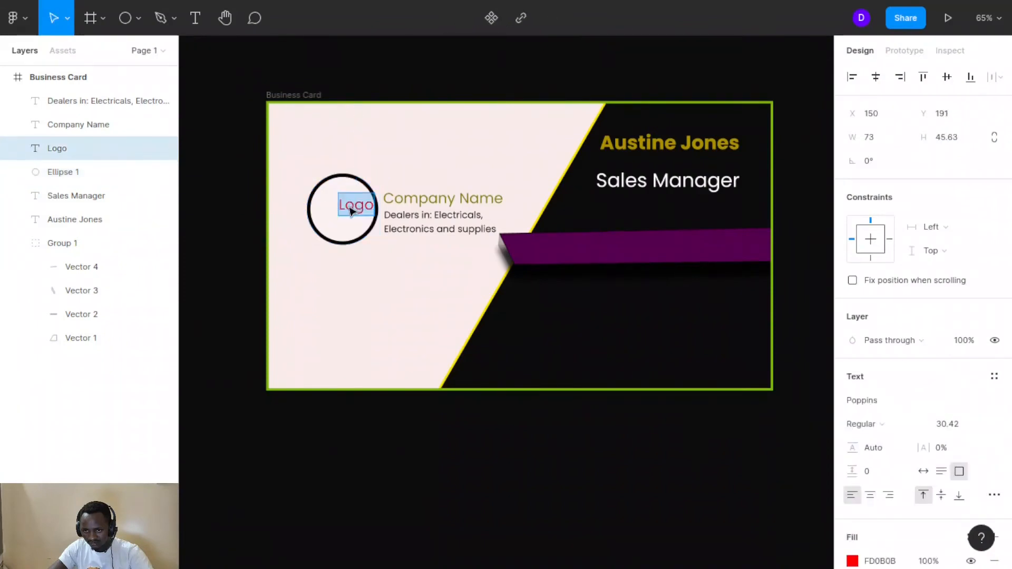
{"action": "left_click", "coordinate": [359, 207]}
{"action": "key", "text": "Escape"}
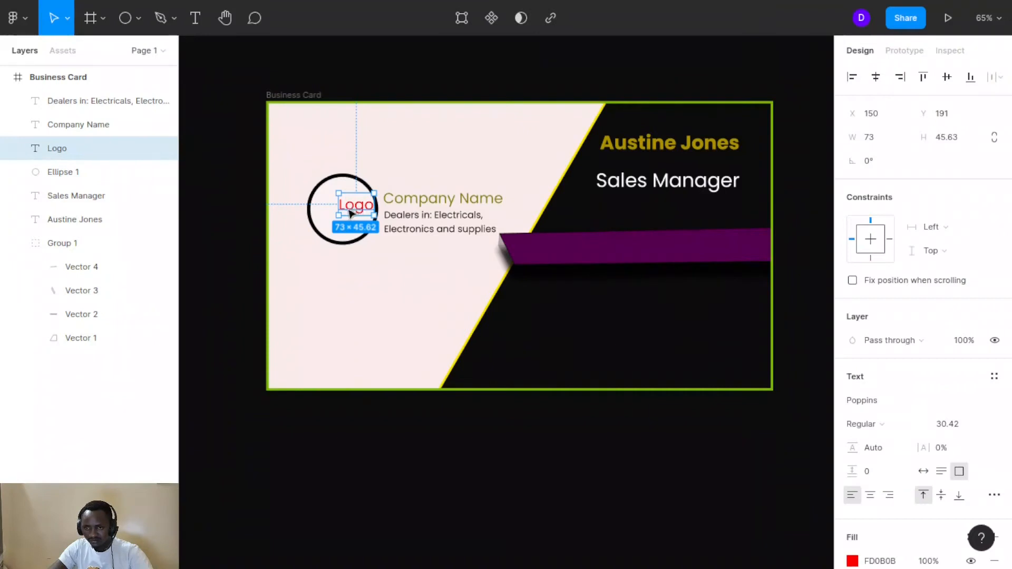
{"action": "left_click_drag", "start_coordinate": [350, 213], "coordinate": [346, 211]}
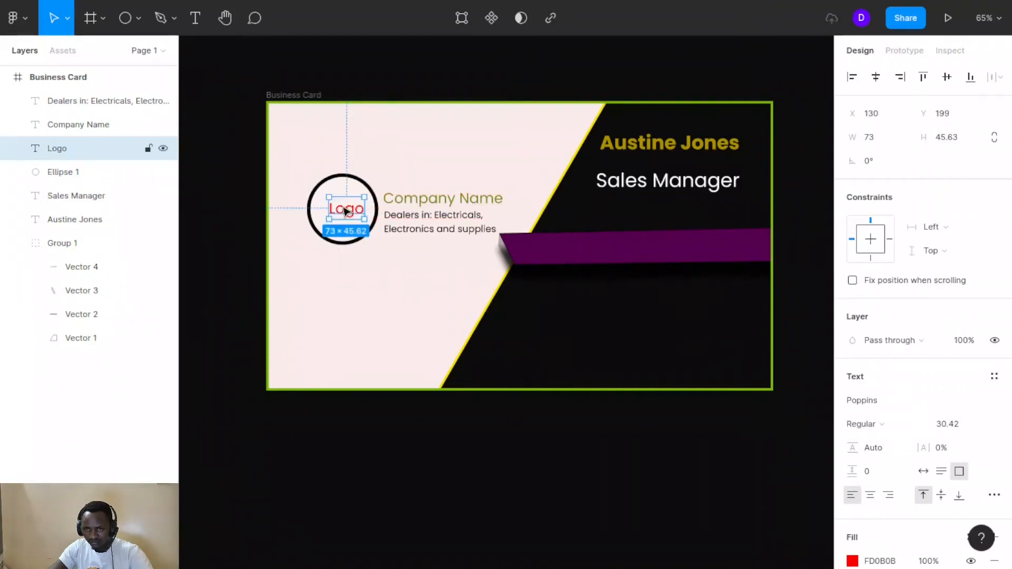
{"action": "left_click", "coordinate": [395, 280]}
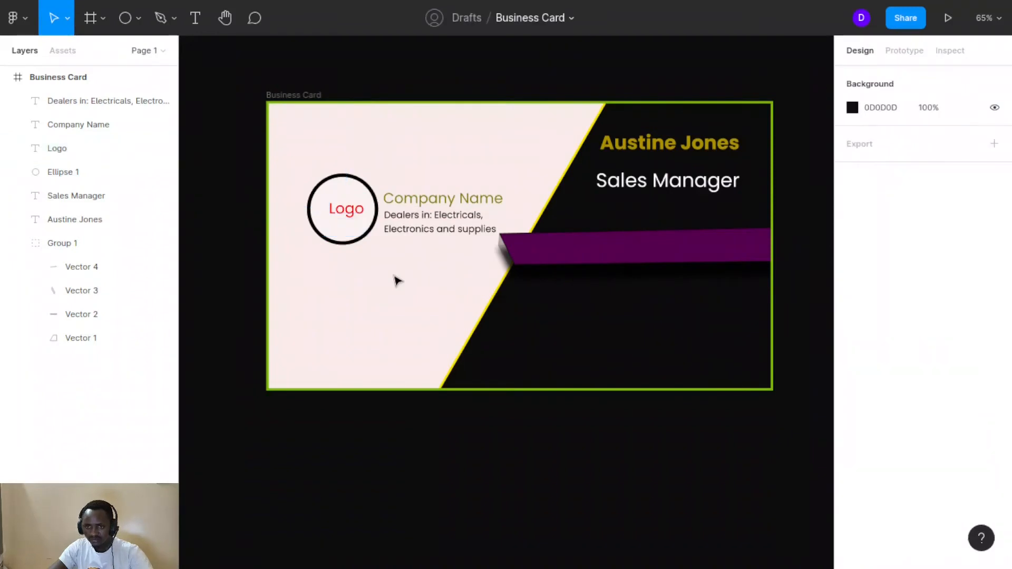
Reselect the Logo text and switch the Move tool to Scale mode
{"action": "left_click", "coordinate": [349, 217]}
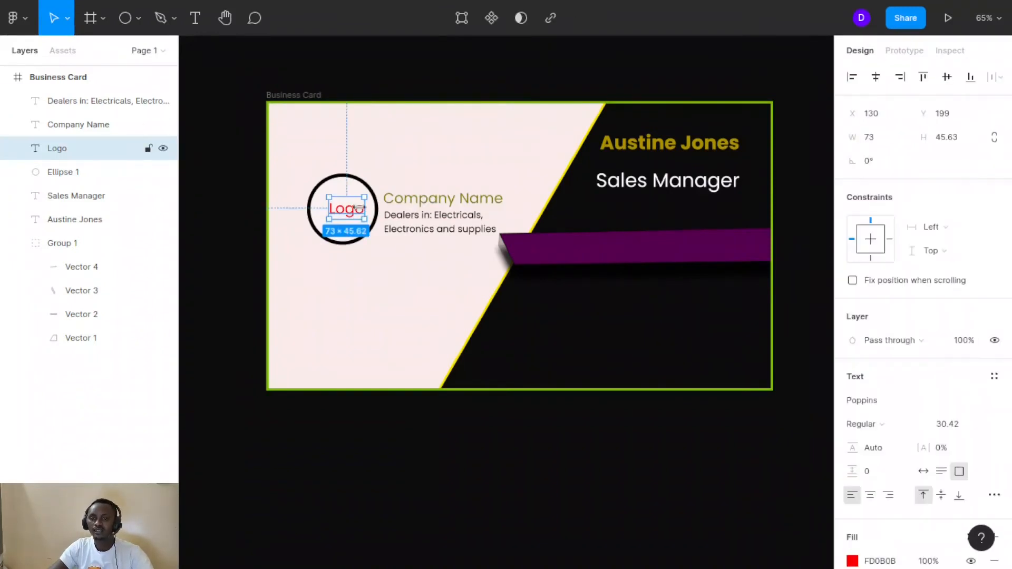
{"action": "left_click", "coordinate": [67, 18]}
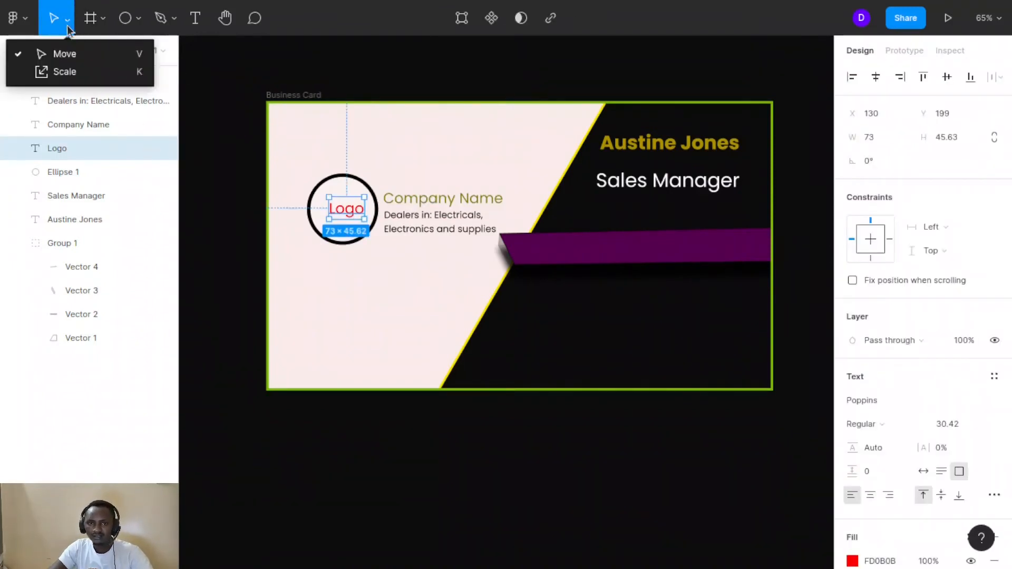
{"action": "left_click", "coordinate": [60, 74]}
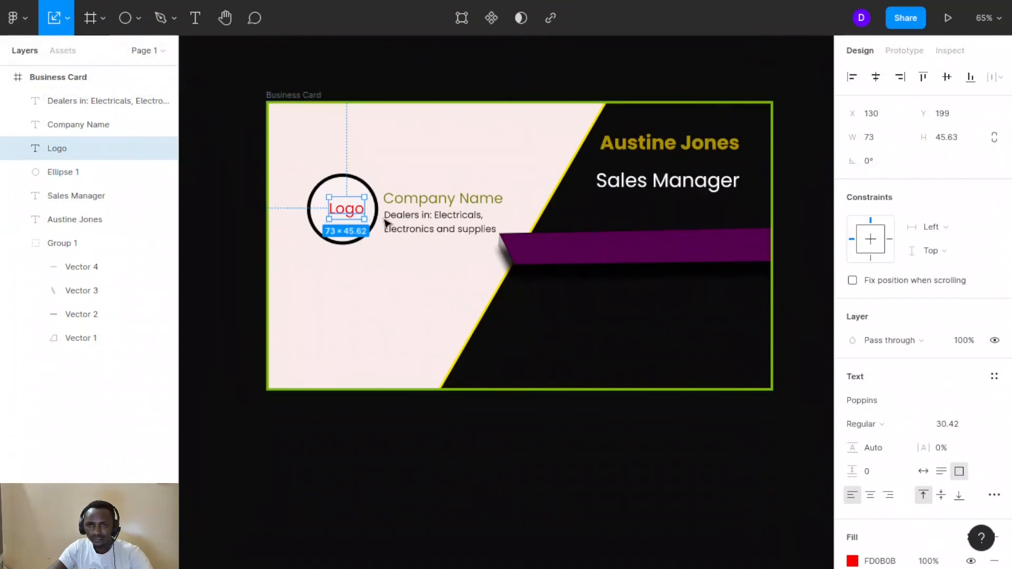
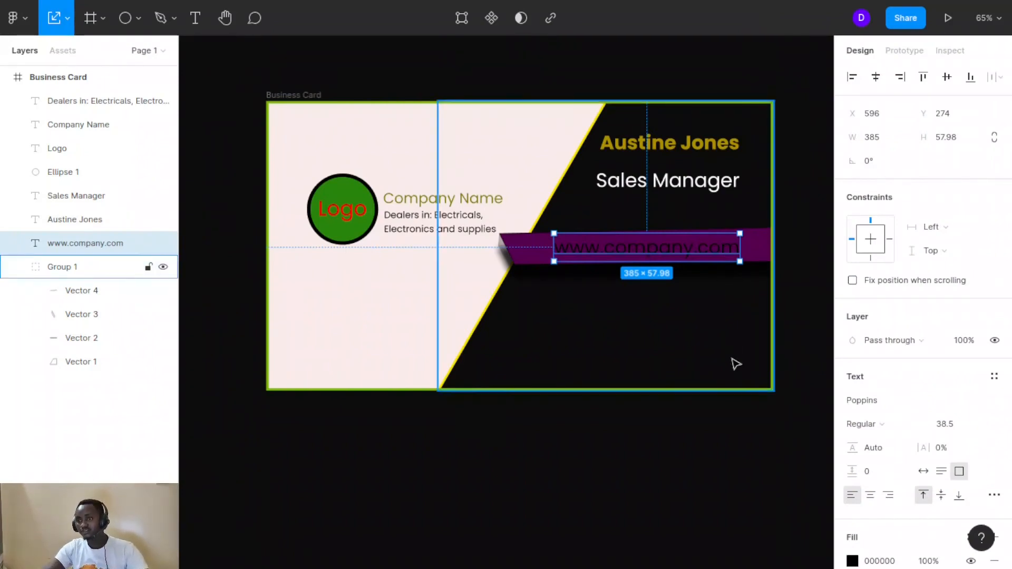
{"action": "scroll", "coordinate": [948, 472], "scroll_direction": "down", "scroll_amount": 3}
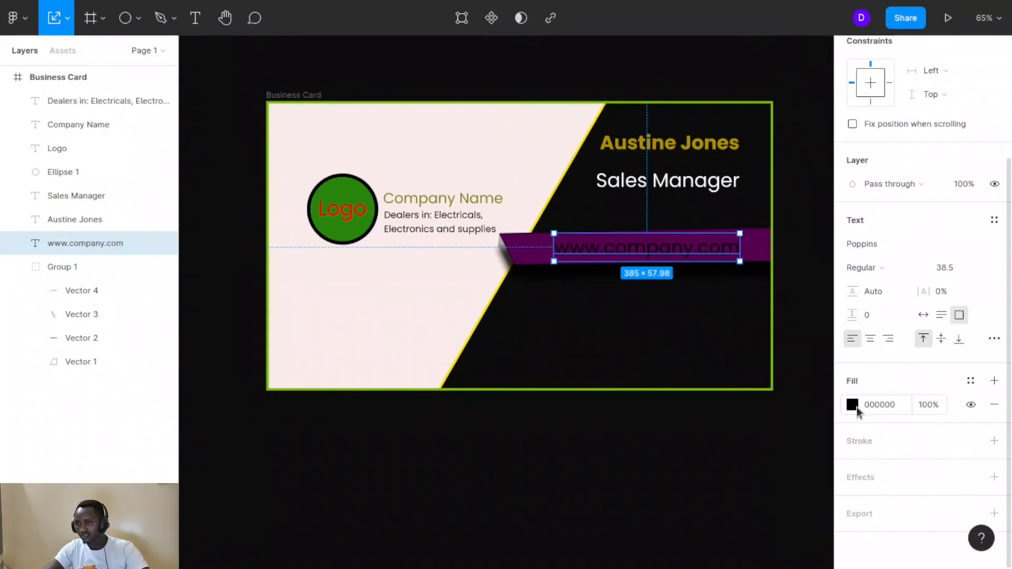
{"action": "left_click", "coordinate": [855, 404]}
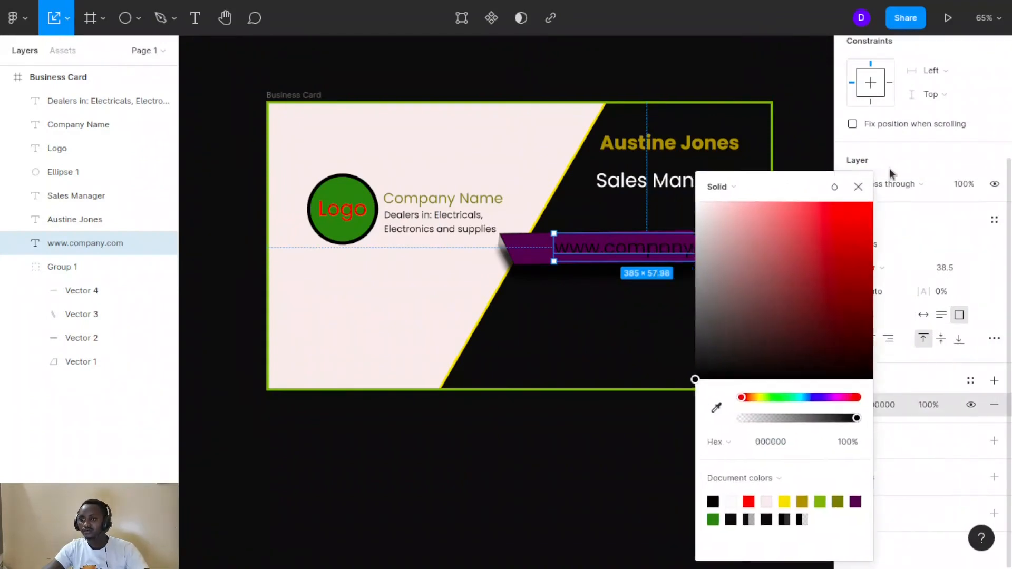
{"action": "left_click", "coordinate": [913, 115]}
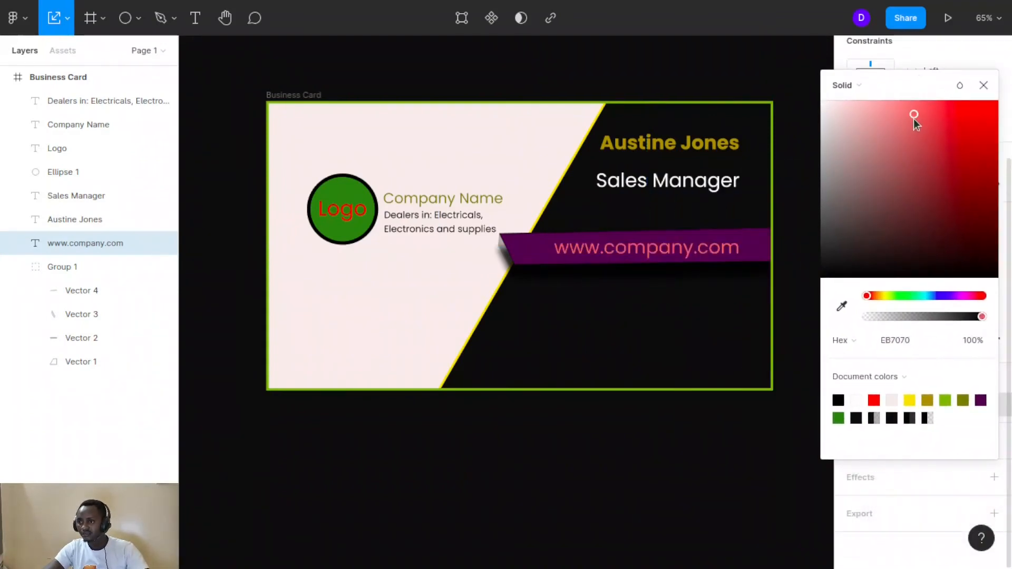
{"action": "left_click", "coordinate": [890, 109]}
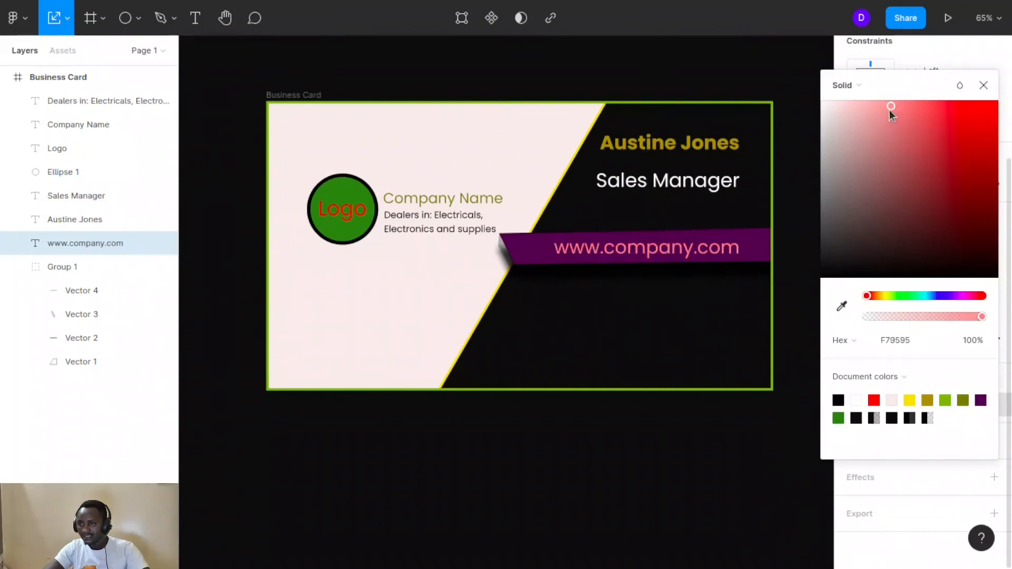
{"action": "left_click", "coordinate": [869, 108]}
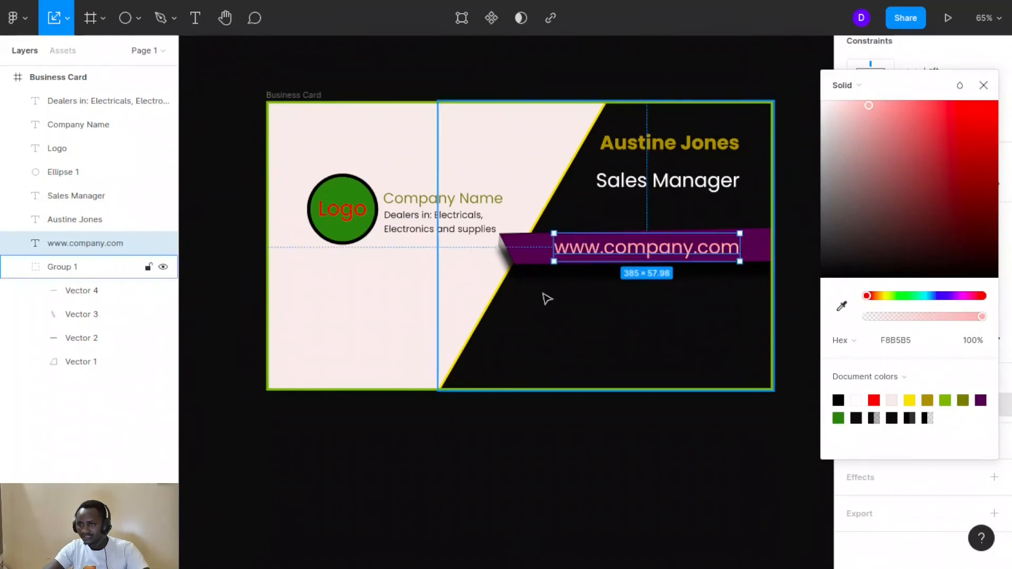
{"action": "left_click", "coordinate": [414, 289]}
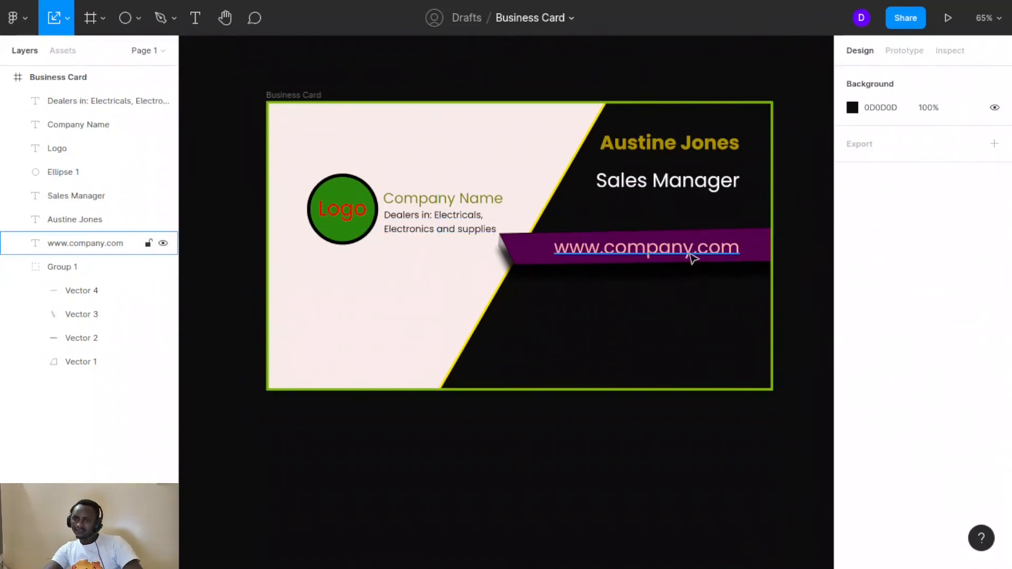
{"action": "left_click", "coordinate": [650, 252]}
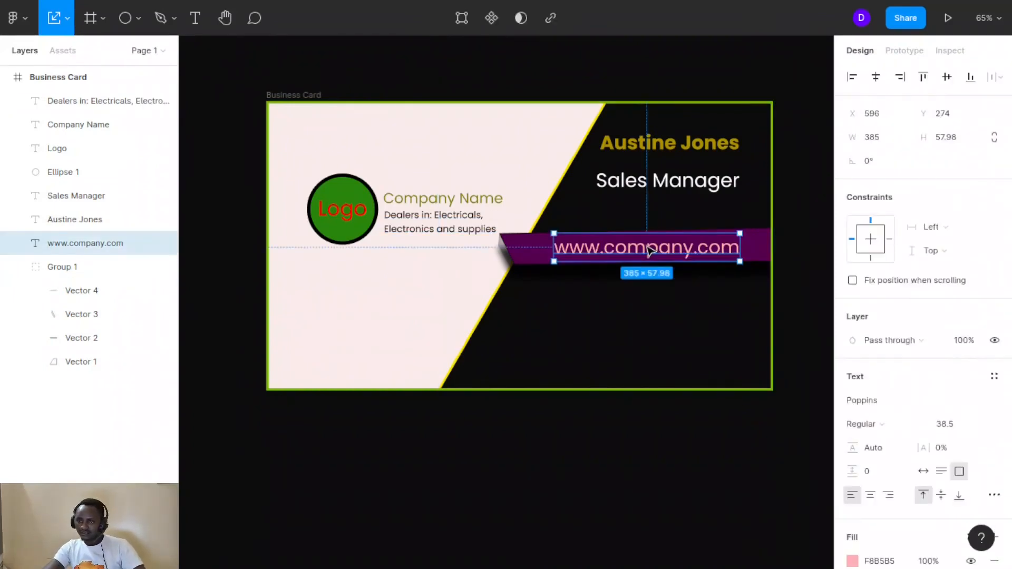
{"action": "left_click_drag", "start_coordinate": [648, 251], "coordinate": [641, 250]}
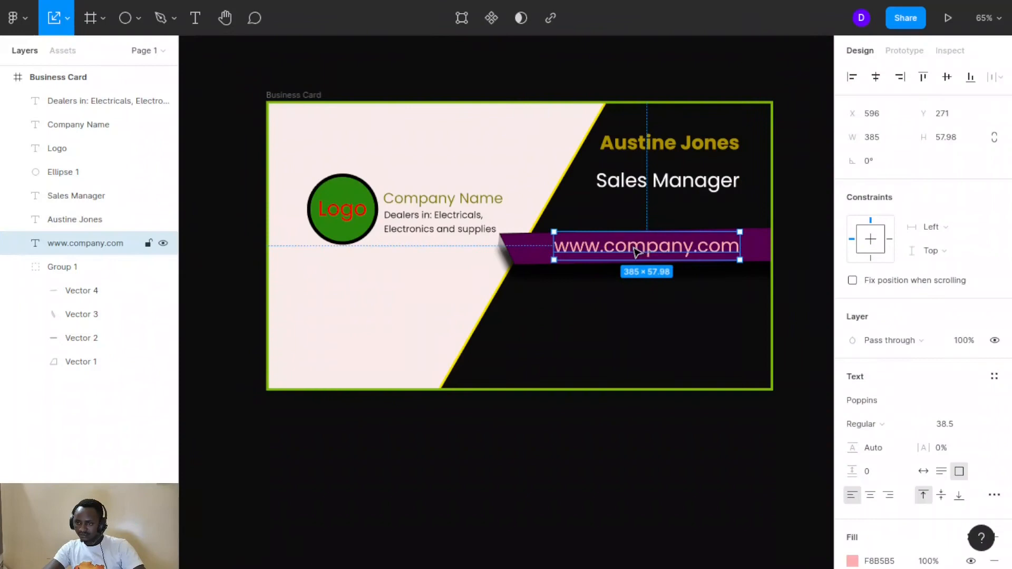
{"action": "left_click", "coordinate": [483, 280]}
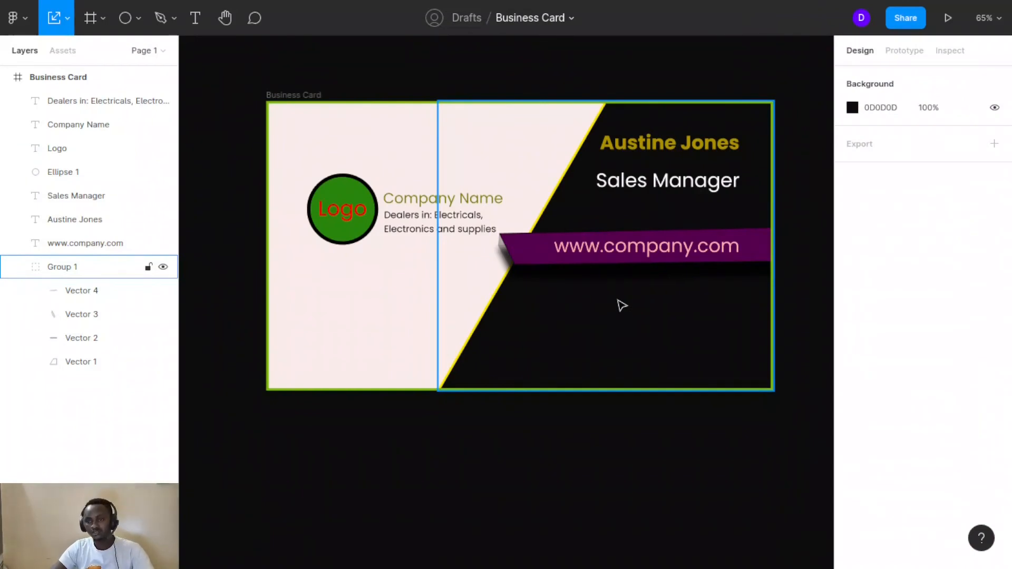
Insert the square Facebook icon from the Font Awesome Icons plugin, searching 'face'
{"action": "left_click", "coordinate": [25, 22]}
{"action": "mouse_move", "coordinate": [34, 228]}
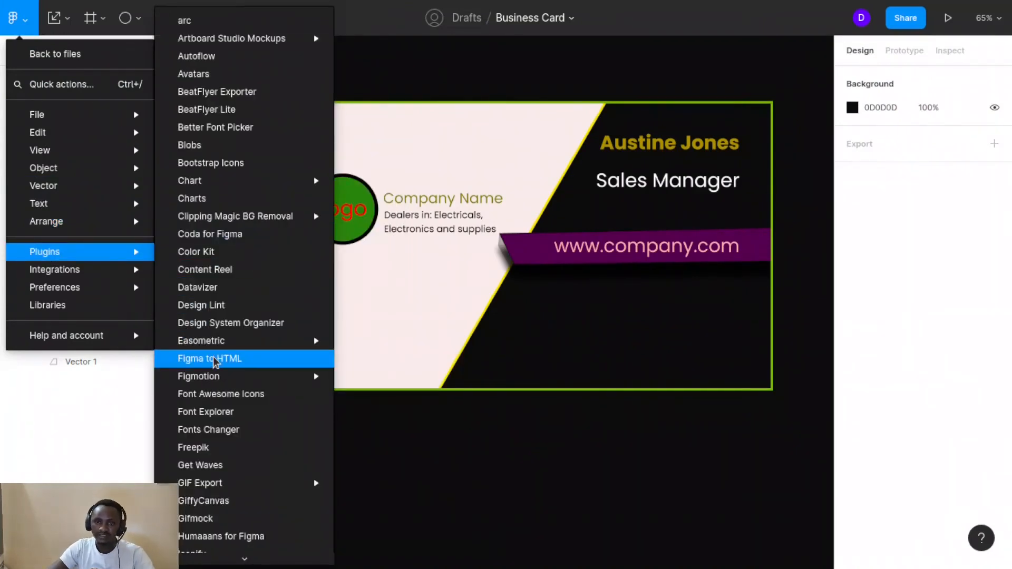
{"action": "scroll", "coordinate": [219, 345], "scroll_direction": "down", "scroll_amount": 3}
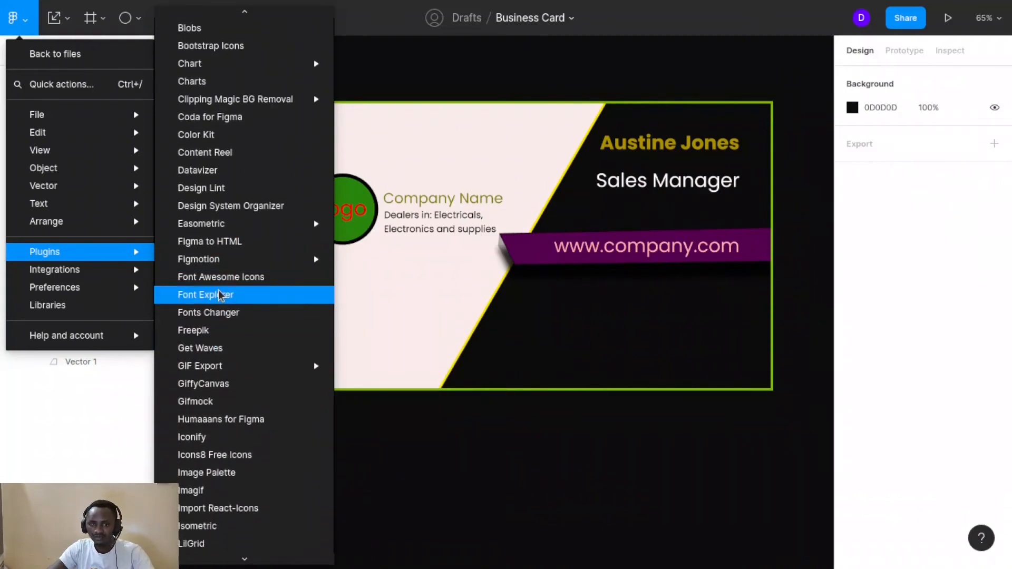
{"action": "left_click", "coordinate": [214, 278]}
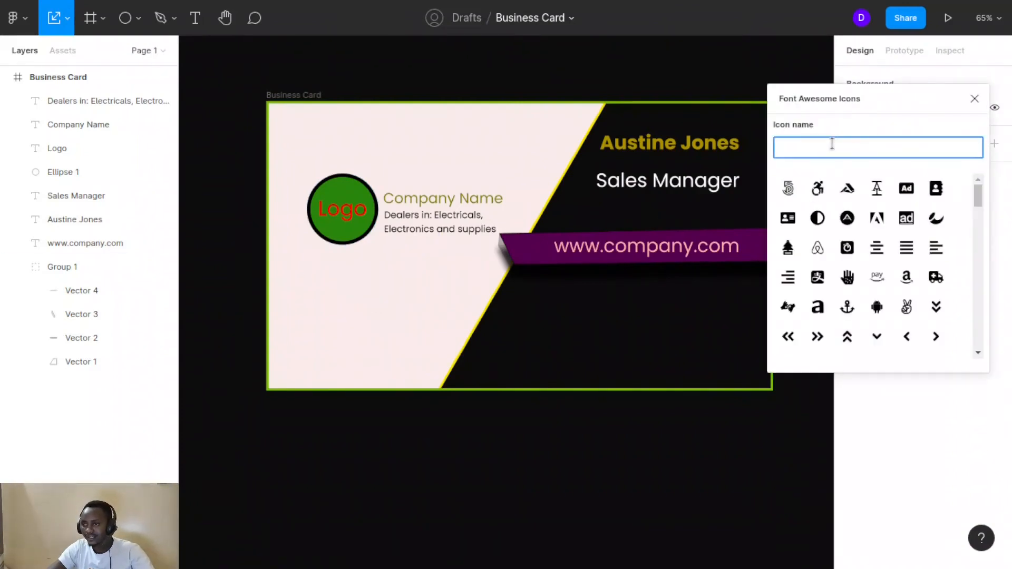
{"action": "left_click", "coordinate": [831, 144]}
{"action": "left_click", "coordinate": [788, 185]}
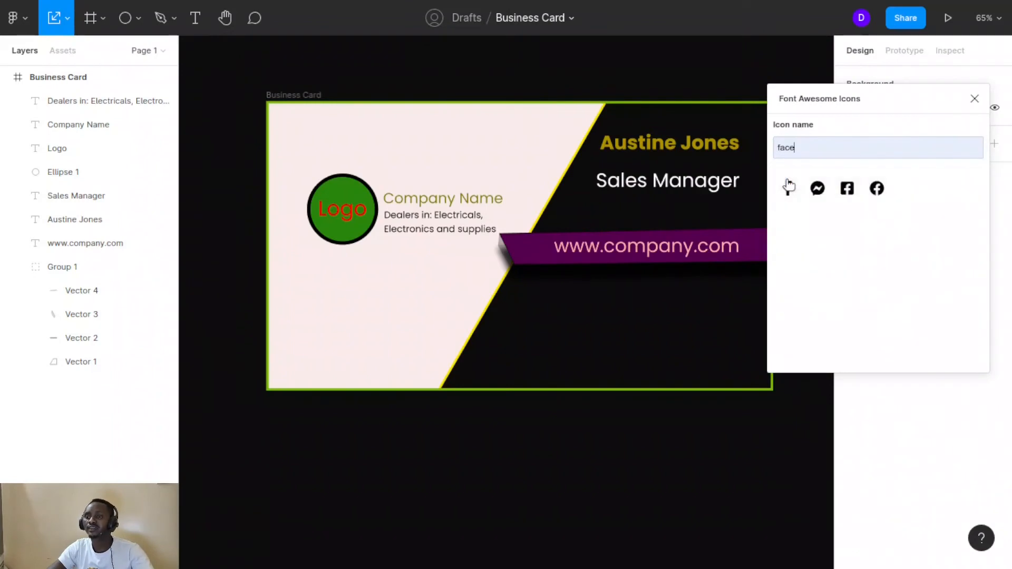
{"action": "left_click", "coordinate": [846, 189]}
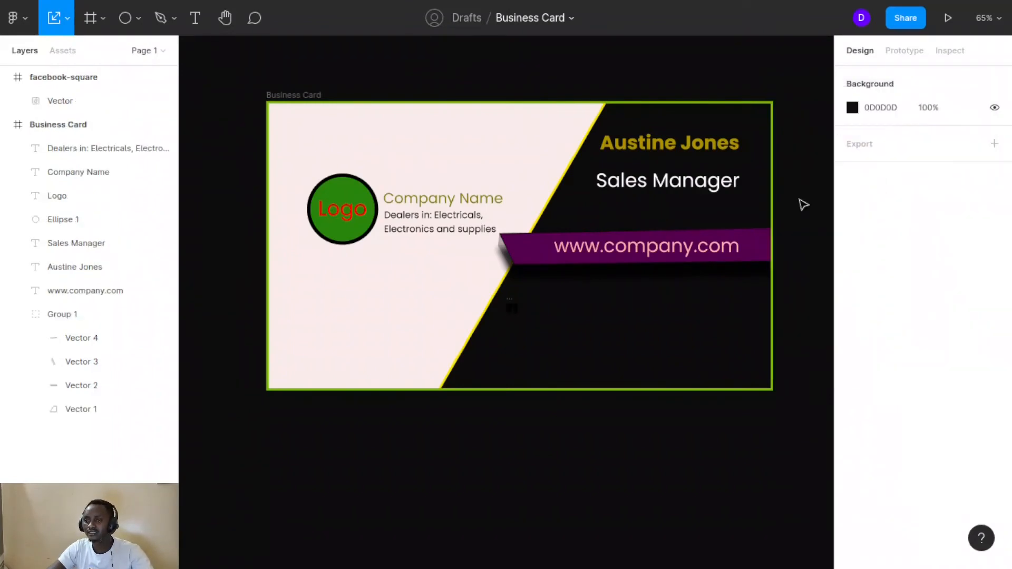
{"action": "left_click", "coordinate": [516, 310]}
Move the Facebook icon into the Business Card frame and delete the empty facebook-square frame
{"action": "left_click_drag", "start_coordinate": [525, 307], "coordinate": [533, 261]}
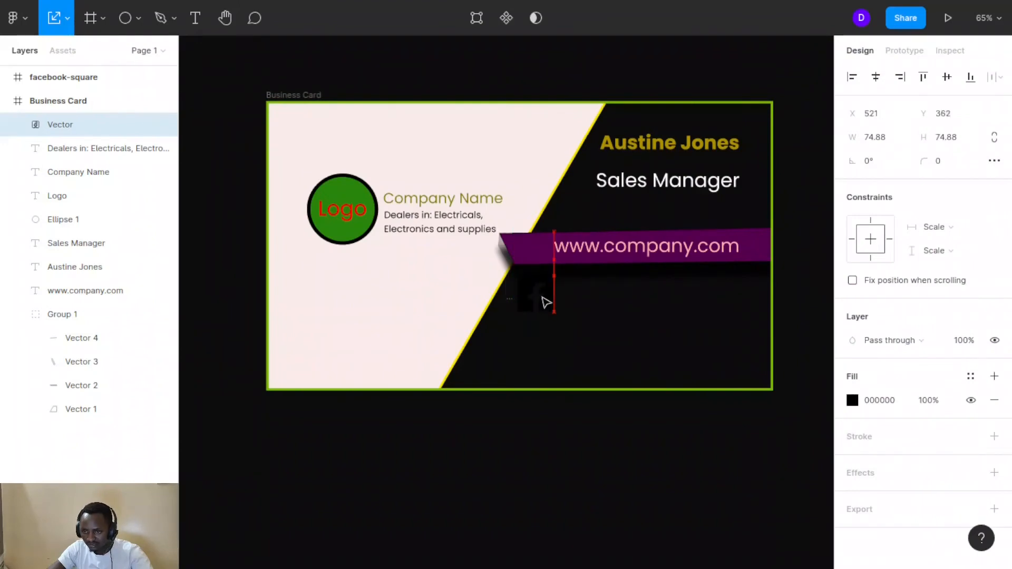
{"action": "left_click", "coordinate": [511, 304]}
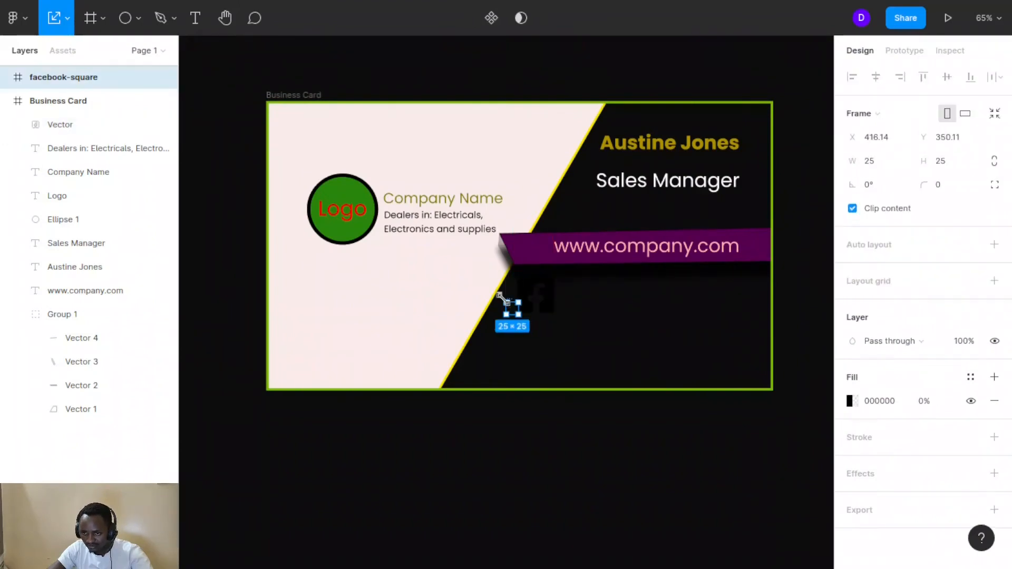
{"action": "key", "text": "Delete"}
Give the Facebook icon a yellow F4C833 fill and shrink it to 67×60
{"action": "left_click", "coordinate": [534, 297]}
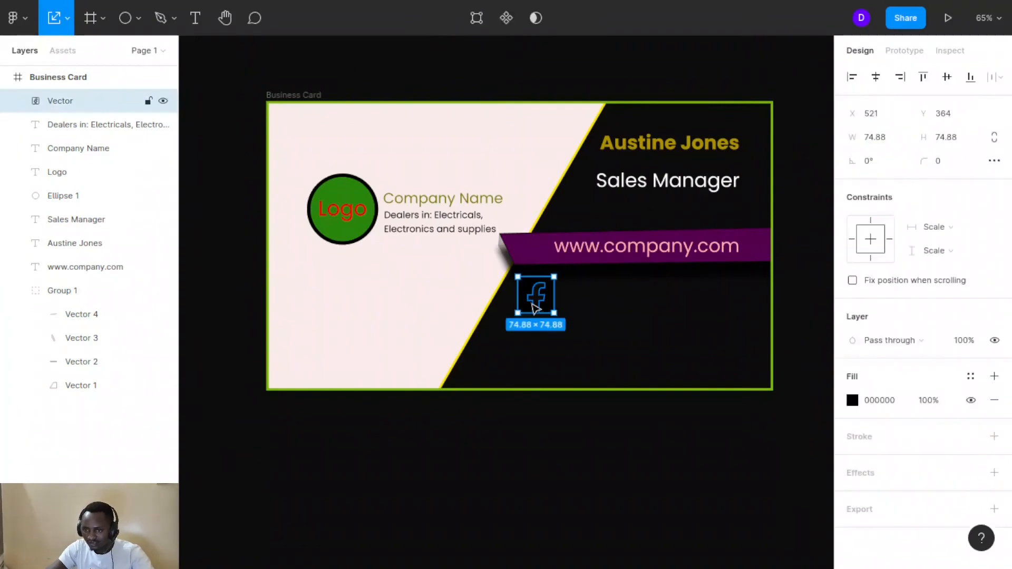
{"action": "left_click", "coordinate": [852, 400]}
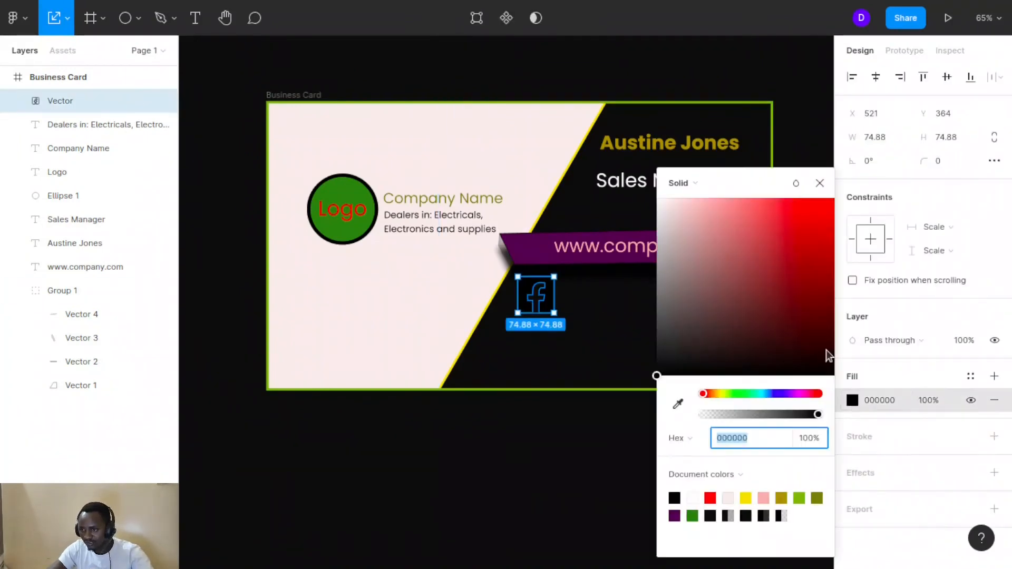
{"action": "left_click_drag", "start_coordinate": [759, 183], "coordinate": [909, 139]}
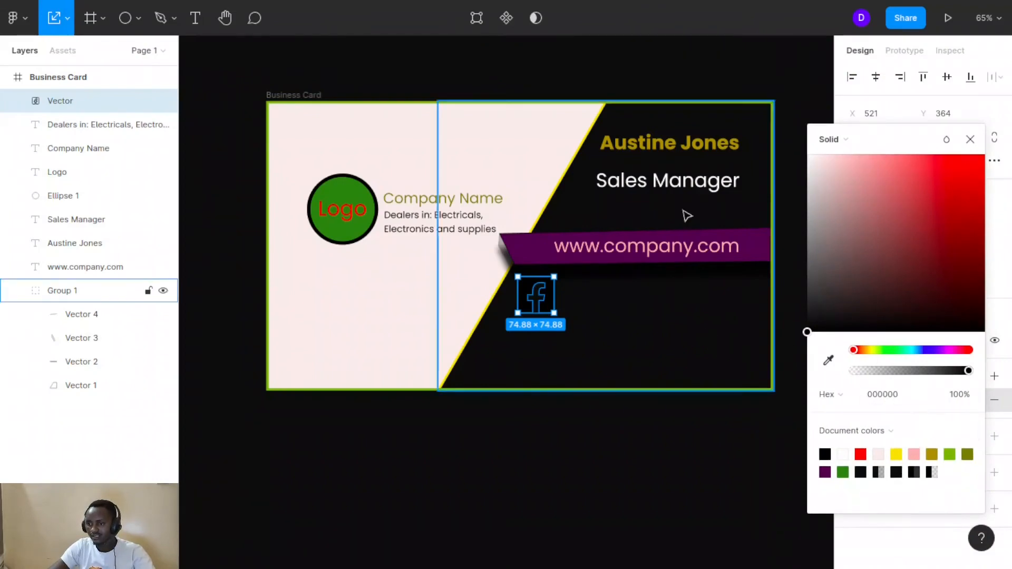
{"action": "left_click", "coordinate": [829, 361]}
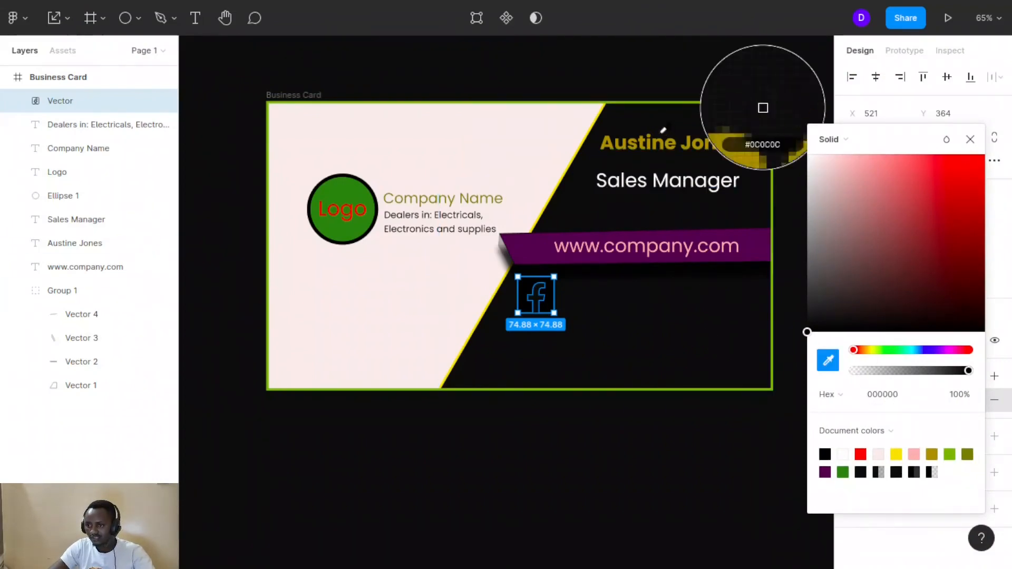
{"action": "left_click", "coordinate": [649, 142]}
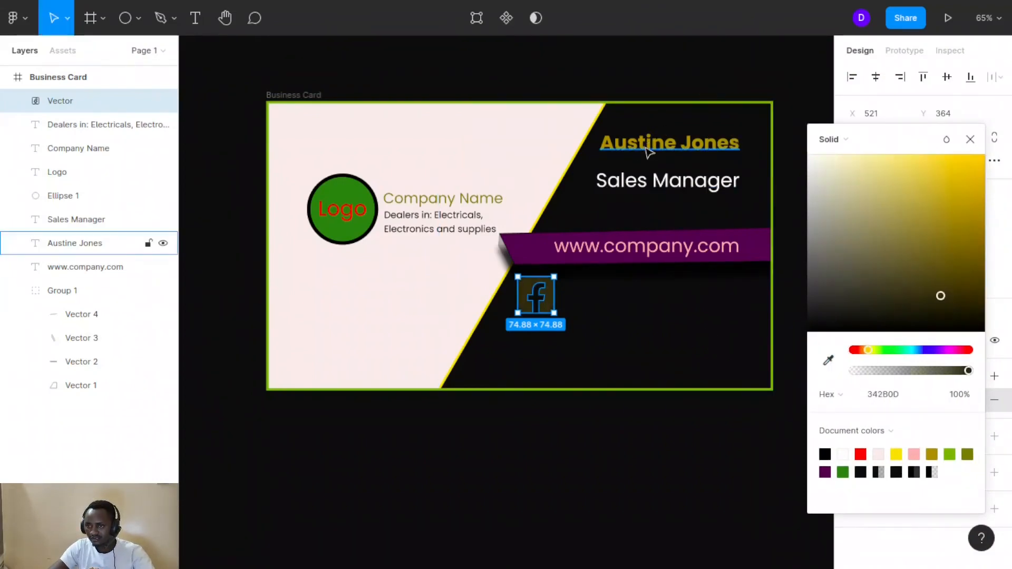
{"action": "left_click", "coordinate": [466, 313]}
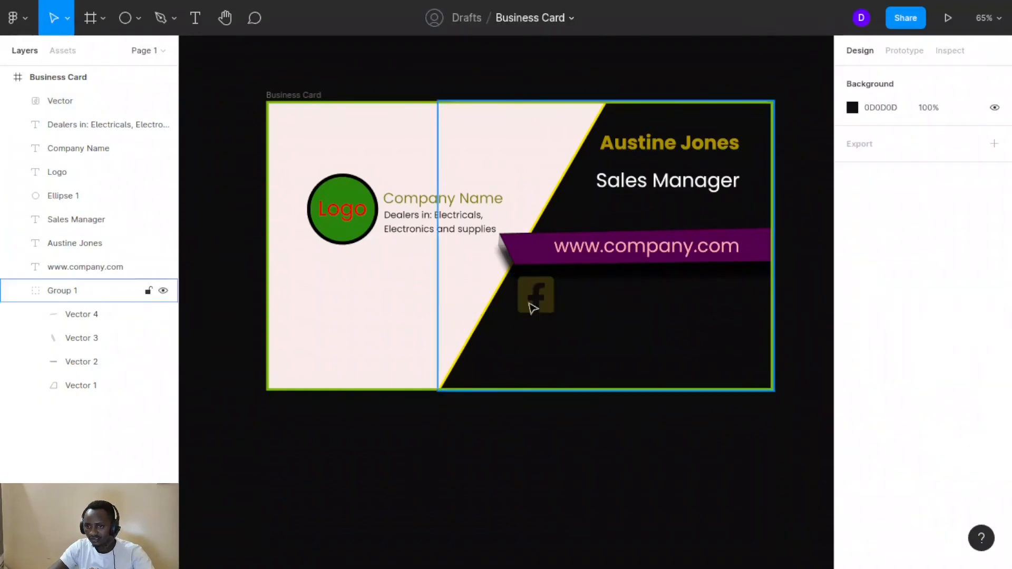
{"action": "left_click", "coordinate": [535, 294]}
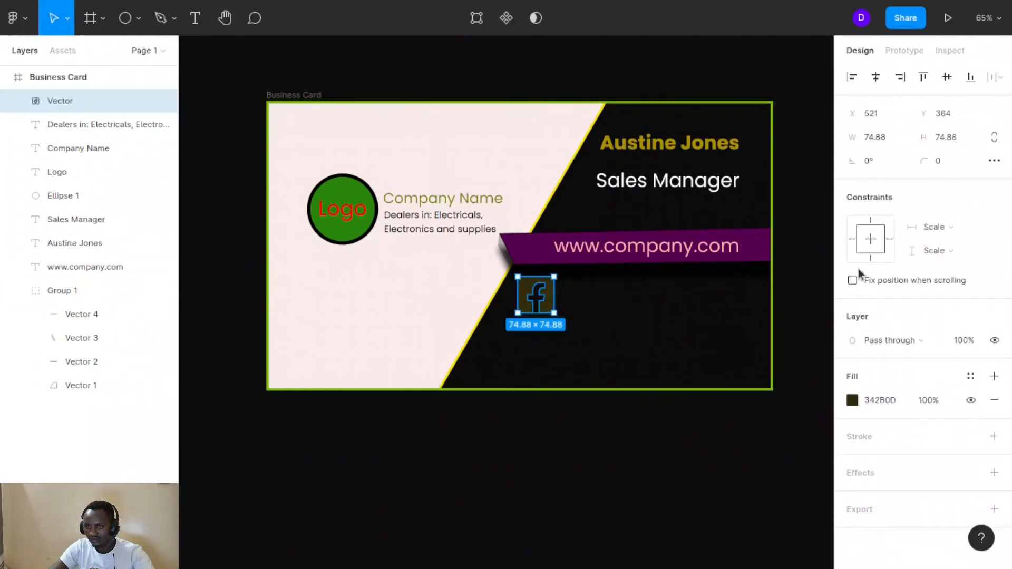
{"action": "left_click", "coordinate": [853, 400]}
{"action": "left_click", "coordinate": [815, 262]}
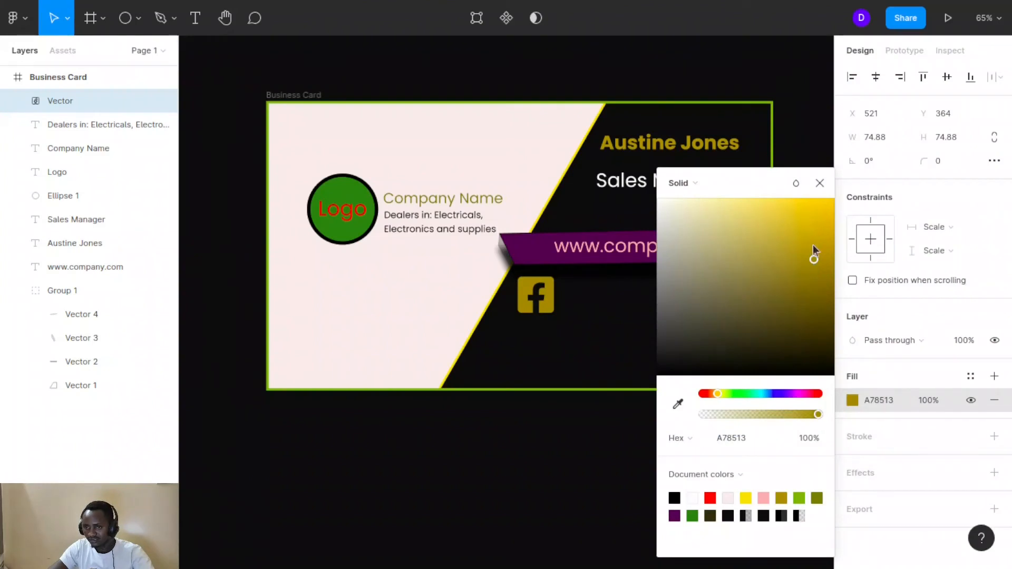
{"action": "left_click_drag", "start_coordinate": [814, 248], "coordinate": [798, 211]}
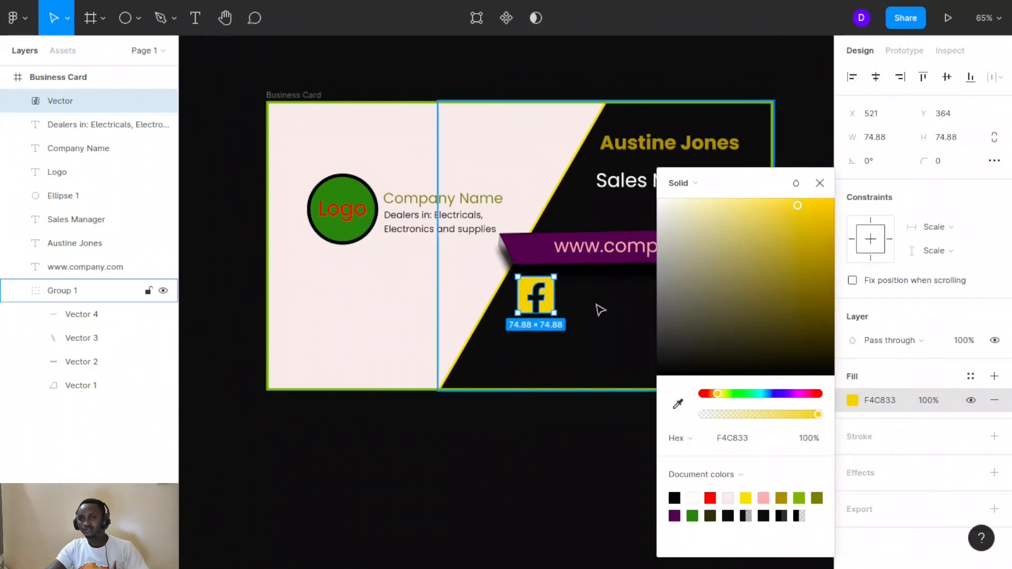
{"action": "mouse_move", "coordinate": [554, 303]}
{"action": "left_mouse_down"}
{"action": "mouse_move", "coordinate": [540, 279]}
{"action": "mouse_move", "coordinate": [550, 310]}
{"action": "left_mouse_up"}
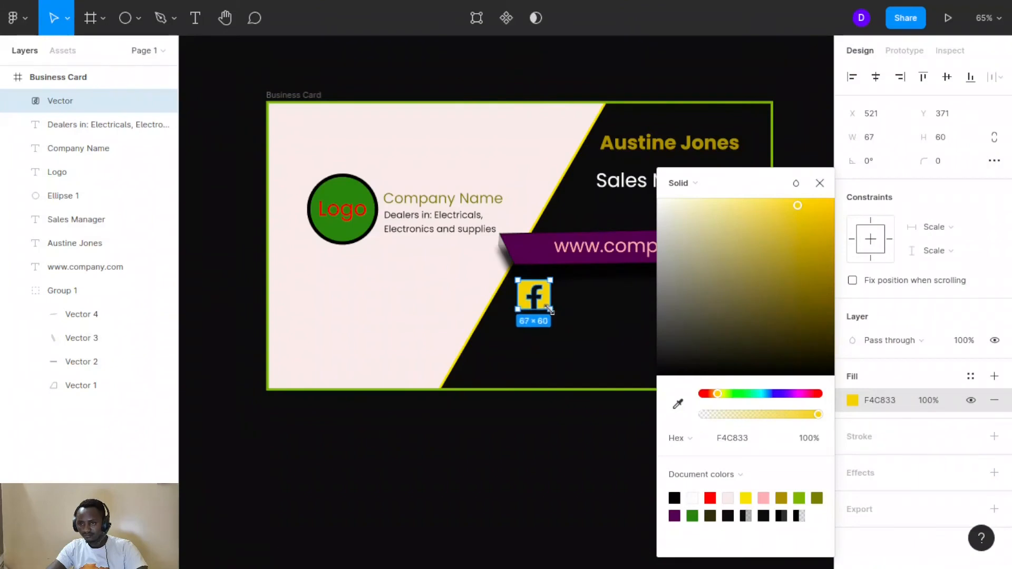
Set the Facebook icon's corner radius to 20
{"action": "left_click", "coordinate": [937, 163]}
{"action": "type", "text": "20"}
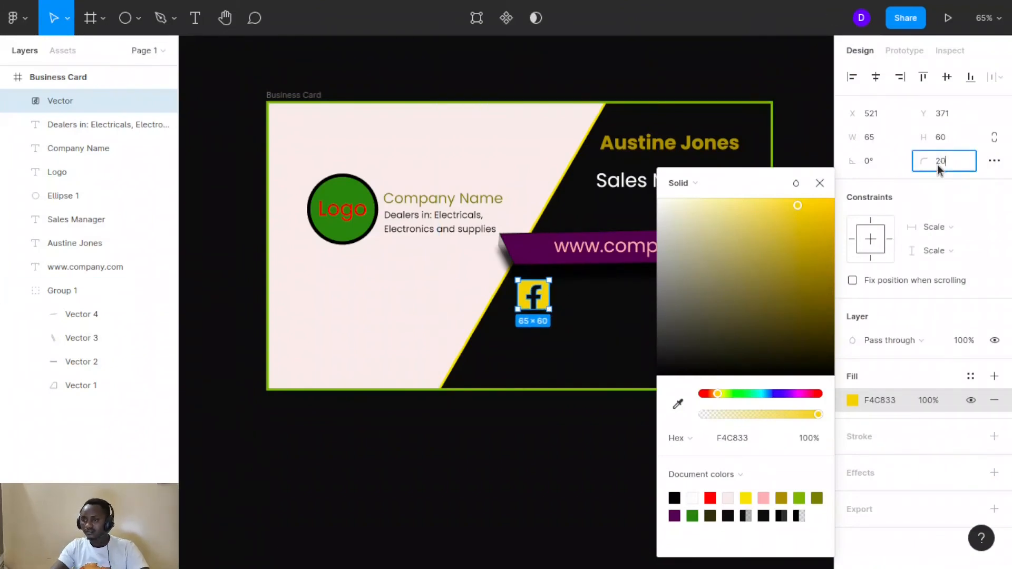
{"action": "left_click_drag", "start_coordinate": [925, 161], "coordinate": [922, 162]}
{"action": "left_click", "coordinate": [628, 290]}
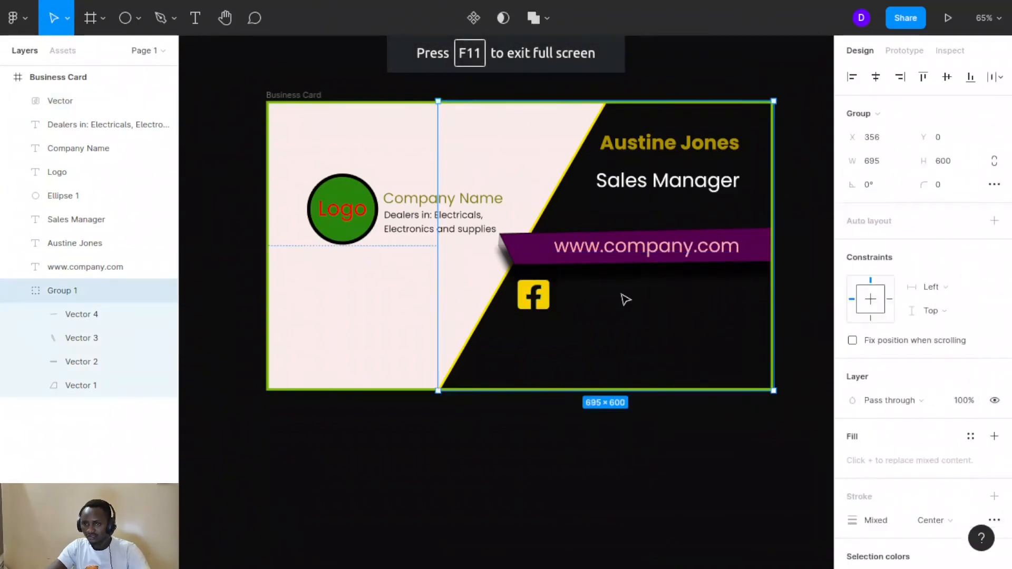
{"action": "left_click", "coordinate": [531, 299]}
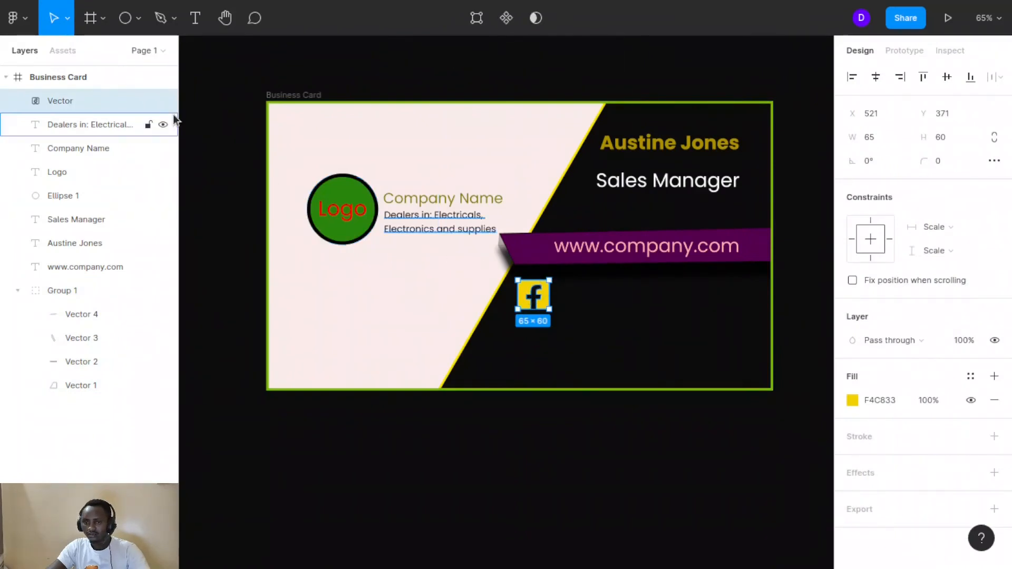
Scale the Facebook icon proportionally down to 45.5 × 42
{"action": "left_click", "coordinate": [68, 21]}
{"action": "left_click", "coordinate": [64, 74]}
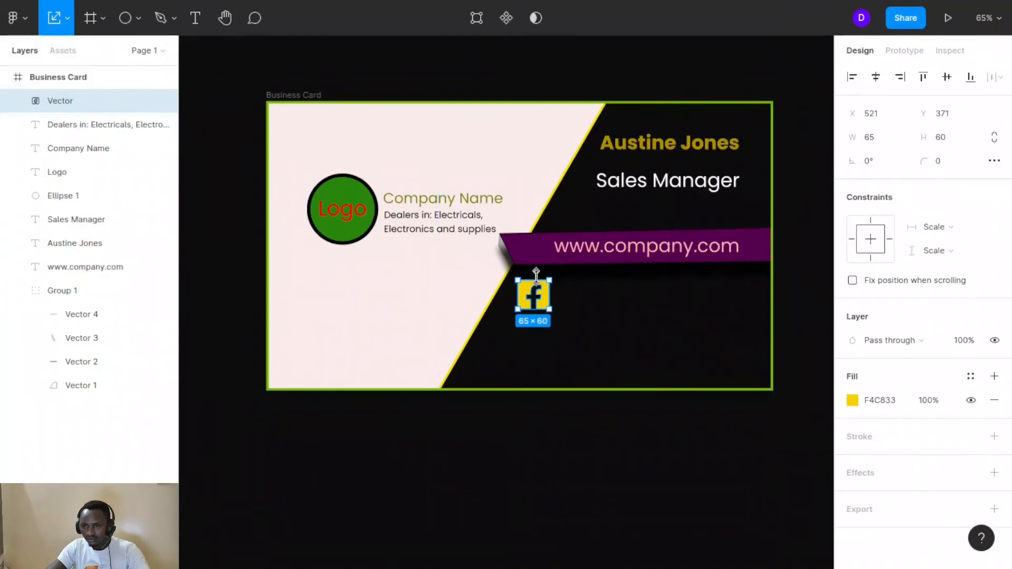
{"action": "left_click_drag", "start_coordinate": [533, 280], "coordinate": [533, 288]}
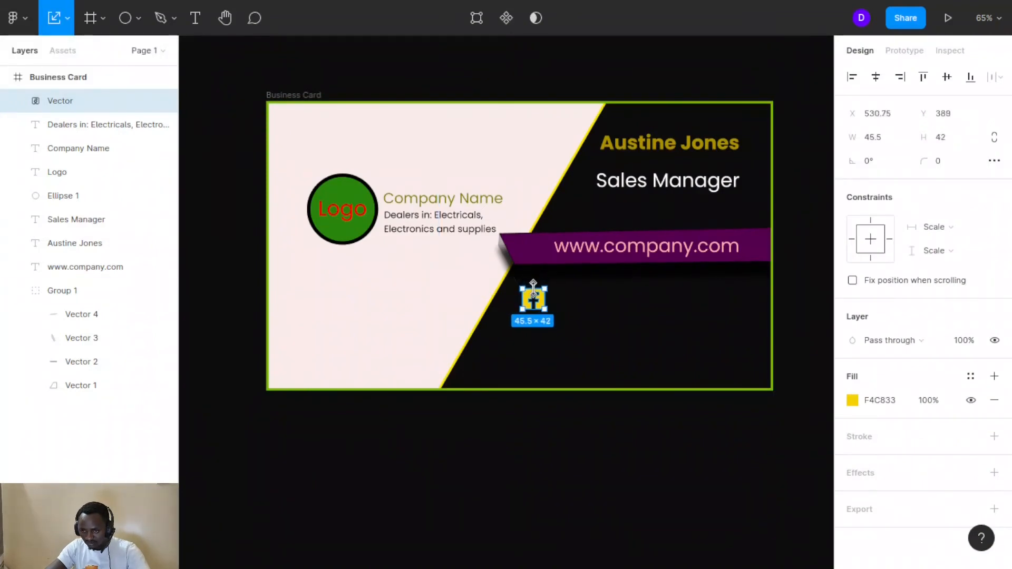
{"action": "left_click", "coordinate": [576, 309]}
{"action": "left_click", "coordinate": [395, 304]}
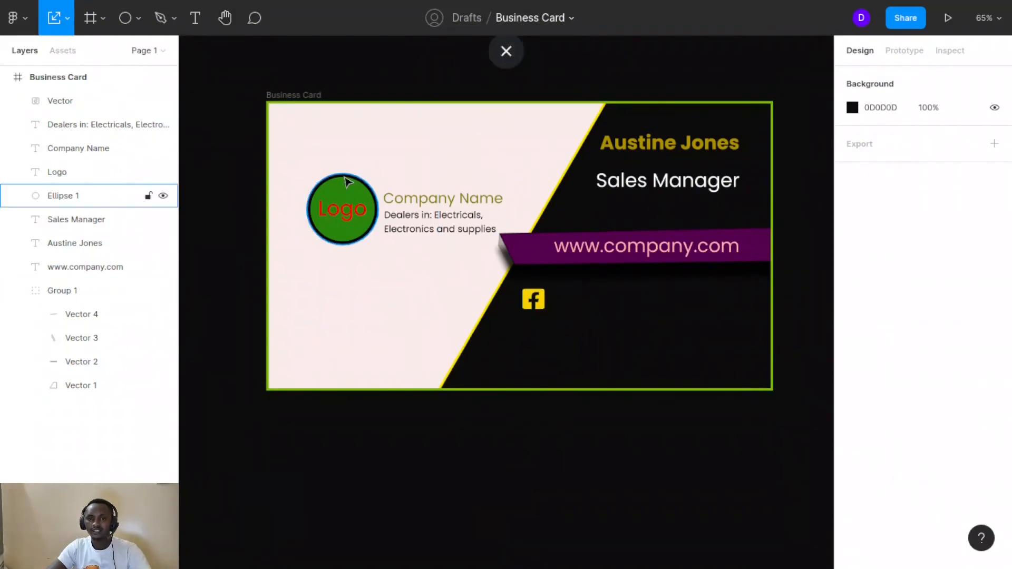
Duplicate the 'Dealers in: Electricals' text lower on the card and retype it as 'company'
{"action": "left_click", "coordinate": [412, 238]}
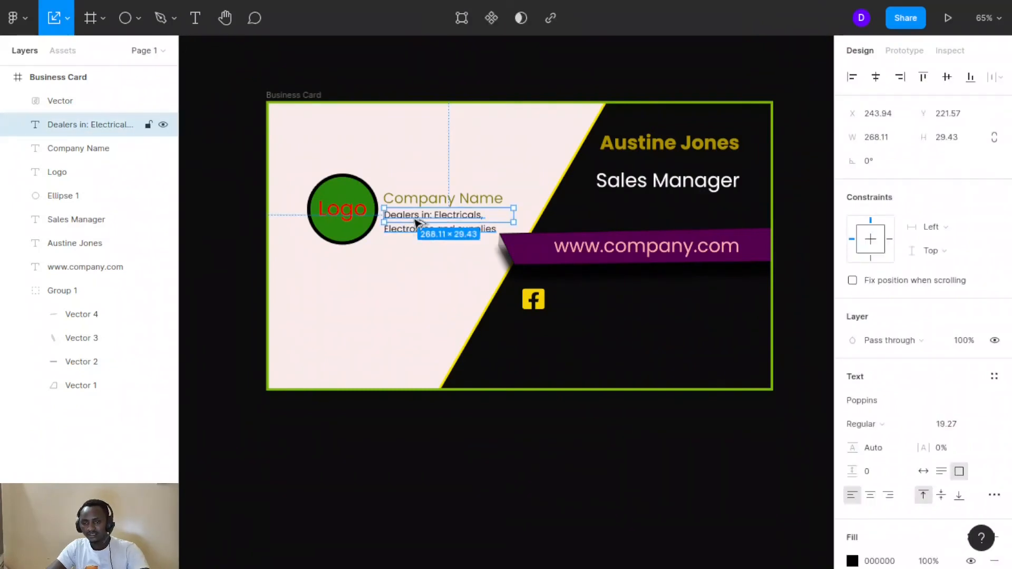
{"action": "left_click_drag", "start_coordinate": [416, 223], "coordinate": [389, 282]}
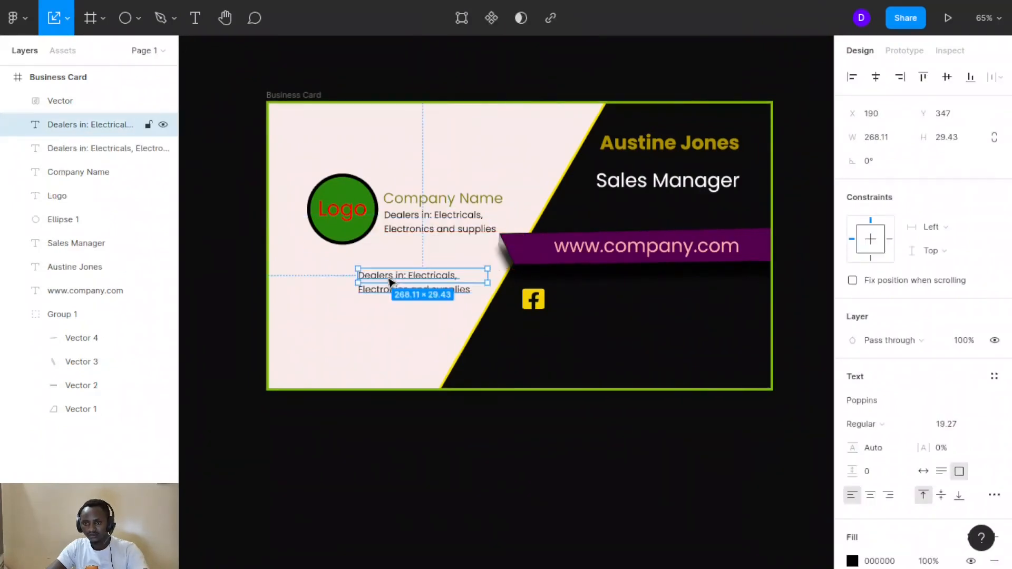
{"action": "double_click", "coordinate": [391, 282]}
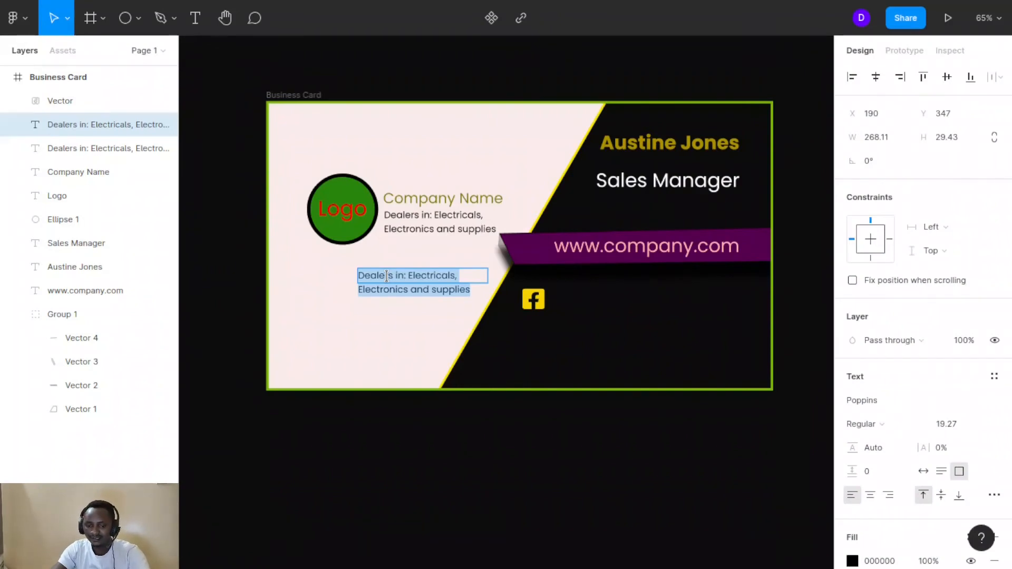
{"action": "type", "text": "com"}
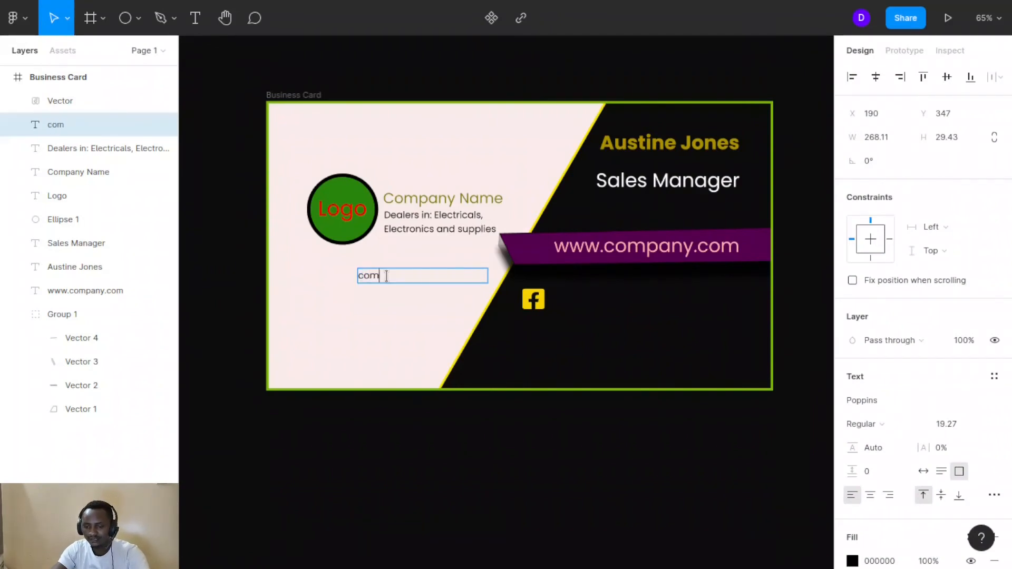
{"action": "type", "text": "pany"}
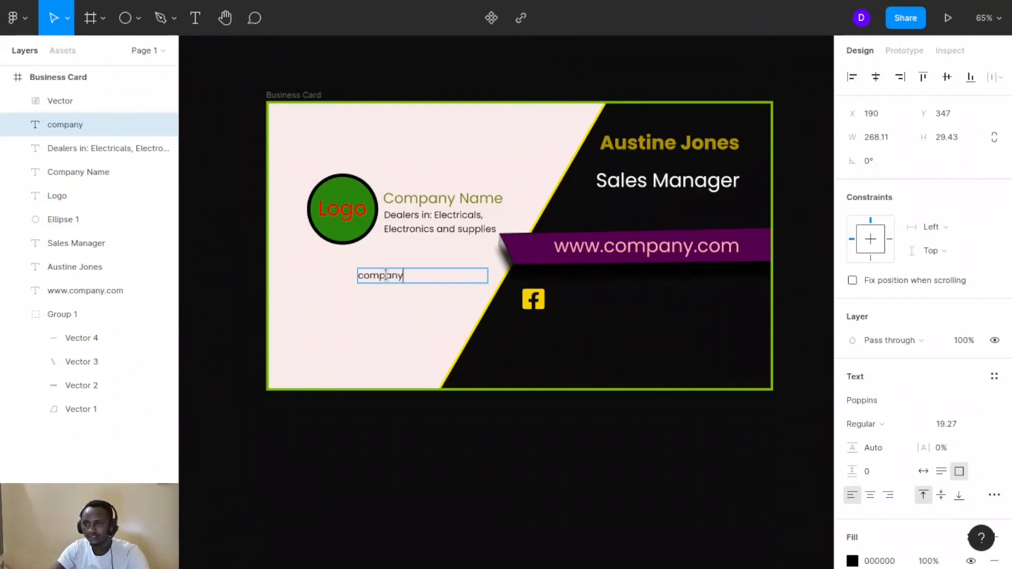
{"action": "left_click", "coordinate": [694, 251]}
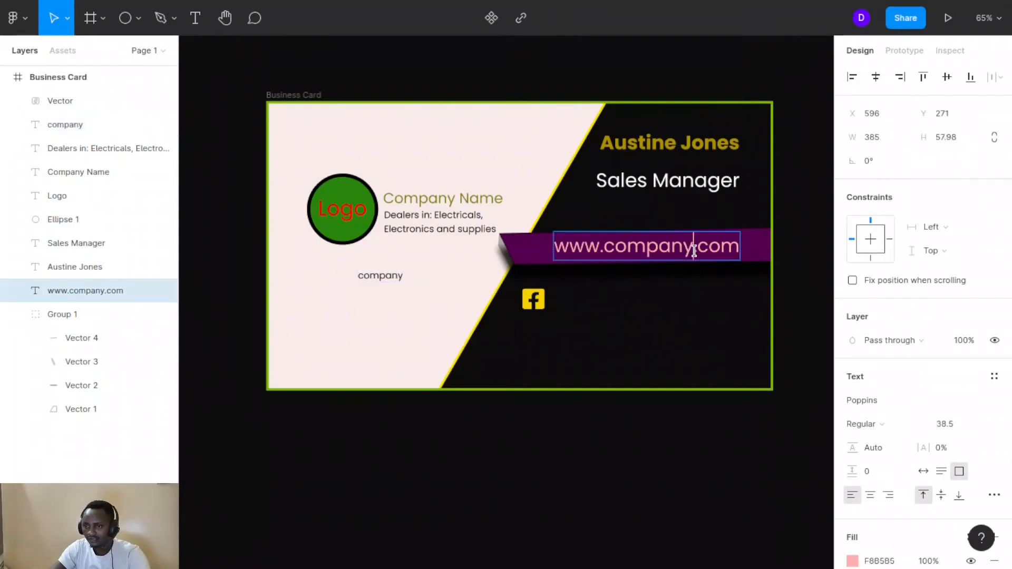
{"action": "type", "text": "A"}
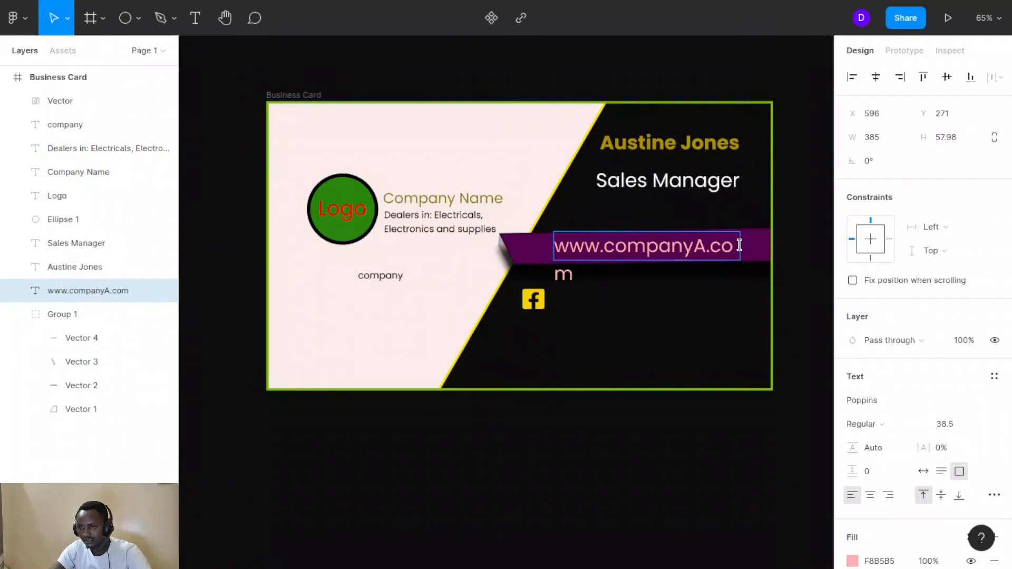
{"action": "key", "text": "Escape"}
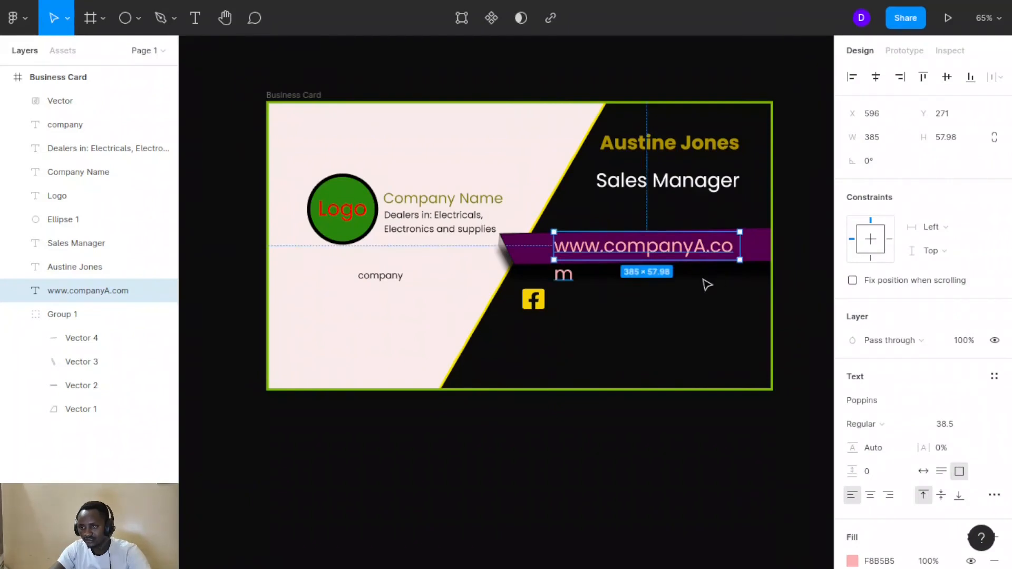
{"action": "double_click", "coordinate": [705, 248]}
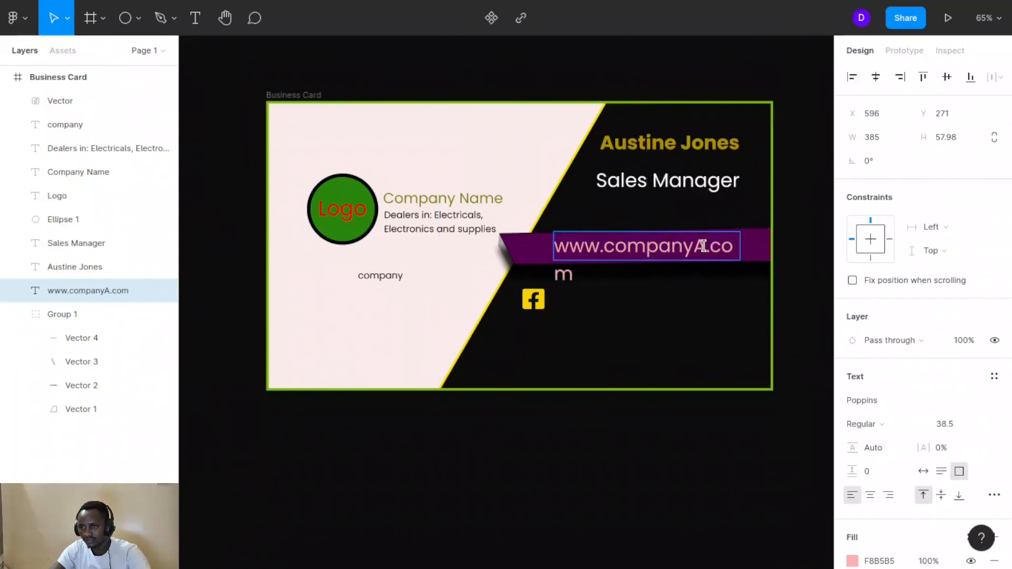
{"action": "key", "text": "BackSpace"}
{"action": "type", "text": "s"}
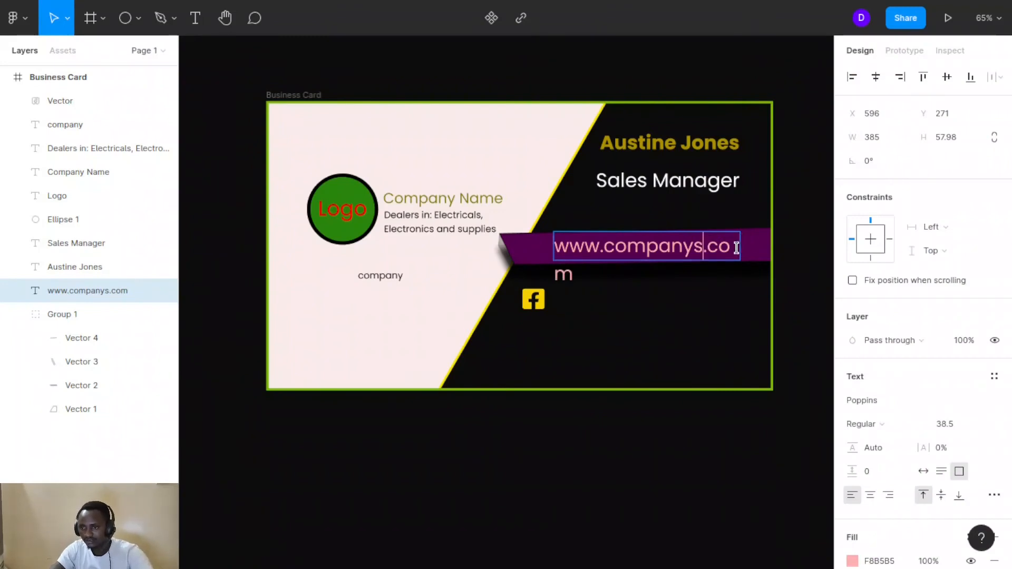
{"action": "key", "text": "Escape"}
{"action": "left_click_drag", "start_coordinate": [737, 238], "coordinate": [755, 238]}
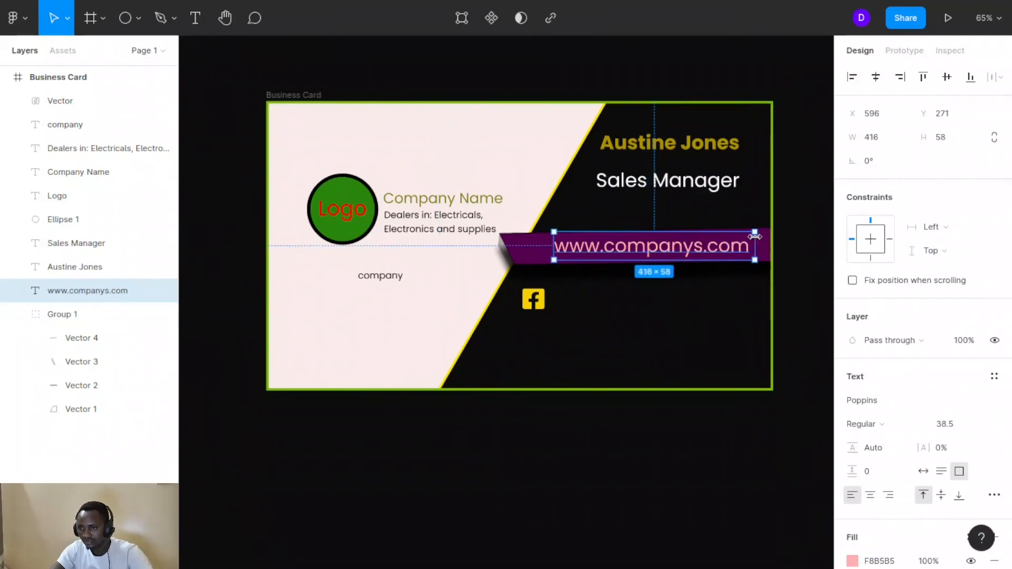
{"action": "left_click", "coordinate": [443, 284]}
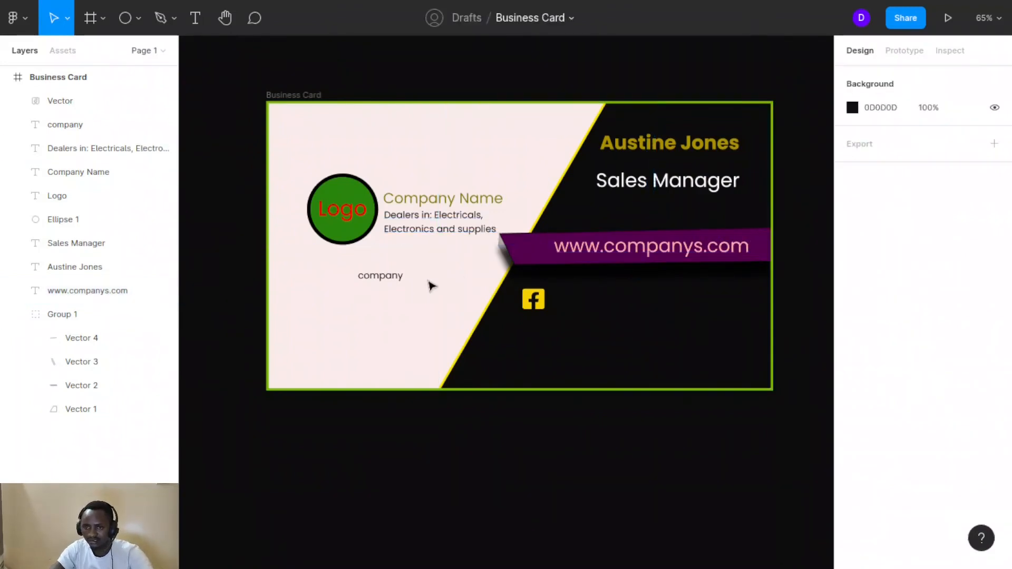
Select the duplicated 'company' text and place the caret at its end
{"action": "left_click", "coordinate": [383, 273]}
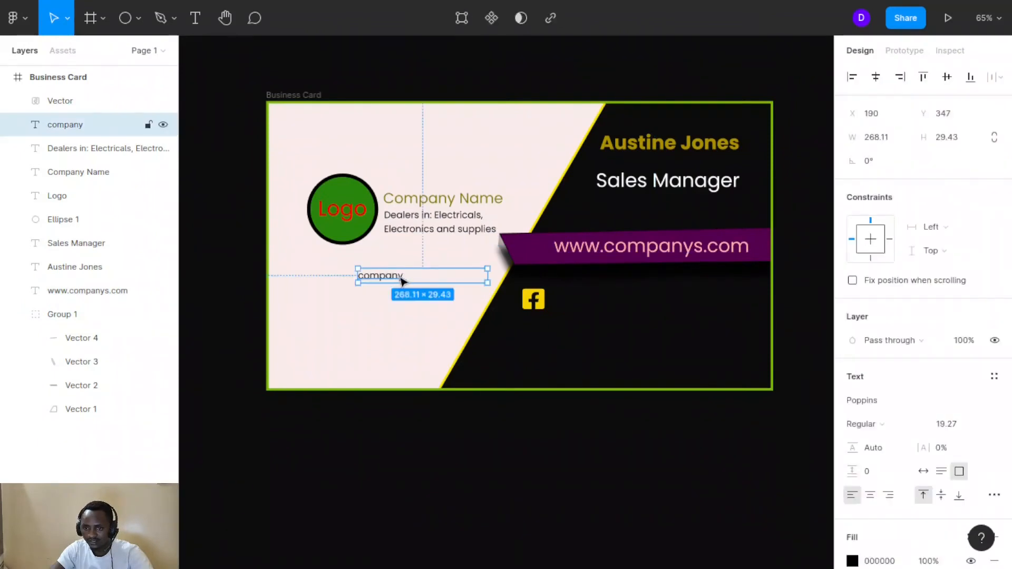
{"action": "double_click", "coordinate": [400, 278]}
{"action": "left_click", "coordinate": [398, 275]}
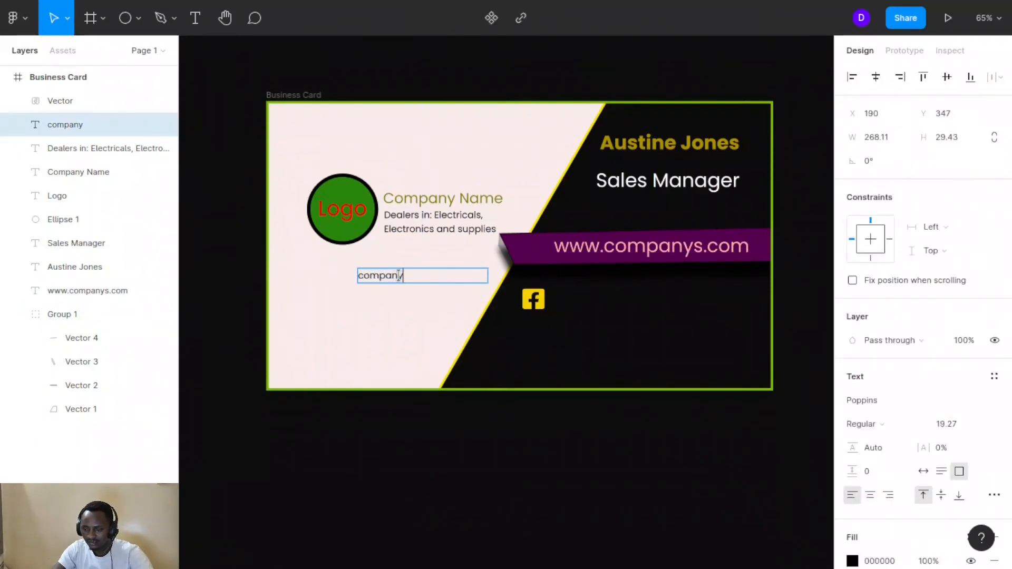
Make the 'companys' label white FFFFFF and move it beside the yellow Facebook icon
{"action": "key", "text": "Escape"}
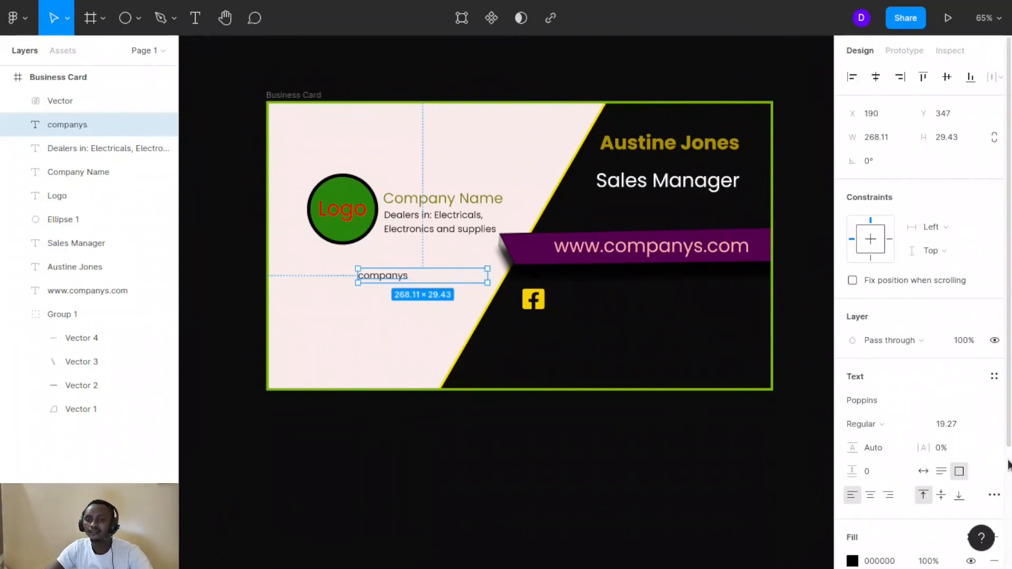
{"action": "left_click", "coordinate": [852, 561]}
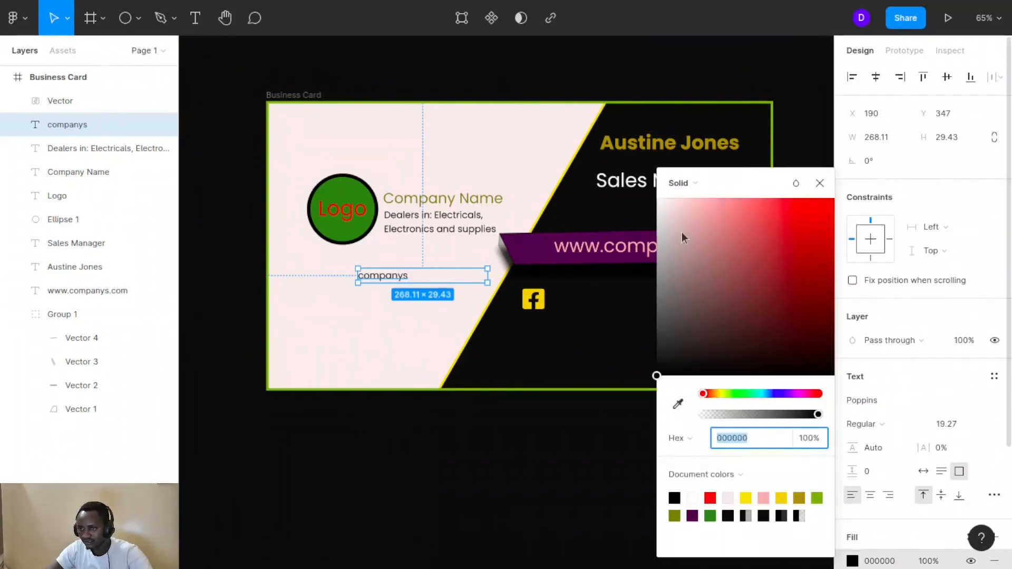
{"action": "left_click", "coordinate": [657, 198]}
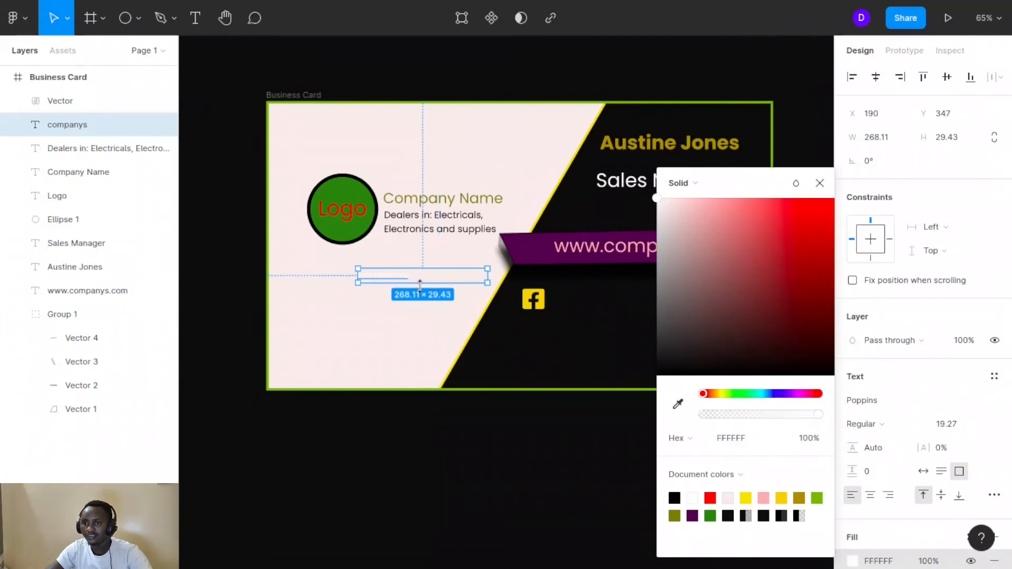
{"action": "left_click_drag", "start_coordinate": [411, 284], "coordinate": [603, 311]}
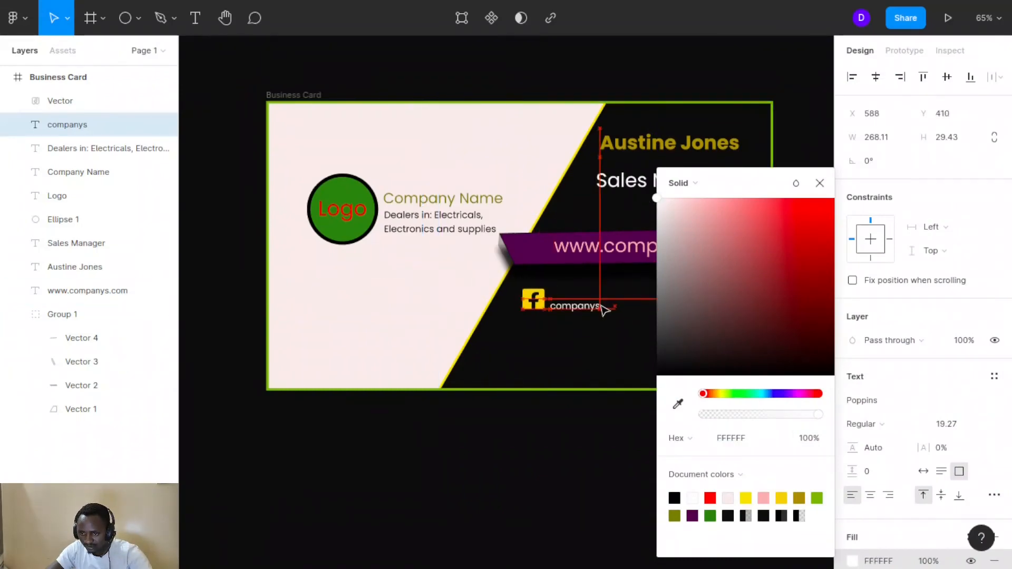
{"action": "left_click", "coordinate": [363, 289]}
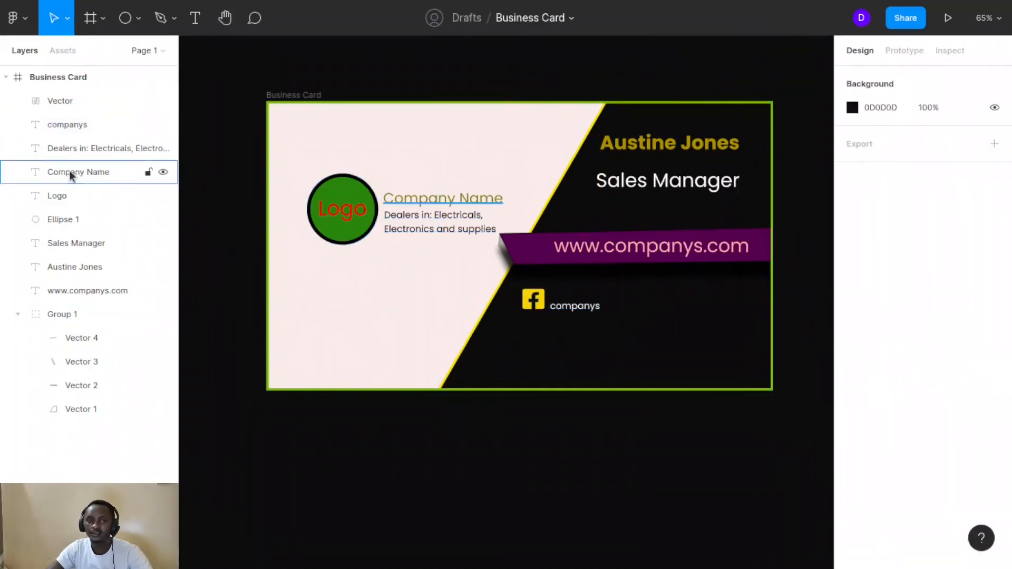
Insert the twitter-square icon via Font Awesome Icons, searching 'twi', onto the pink side
{"action": "left_click", "coordinate": [16, 23]}
{"action": "mouse_move", "coordinate": [46, 249]}
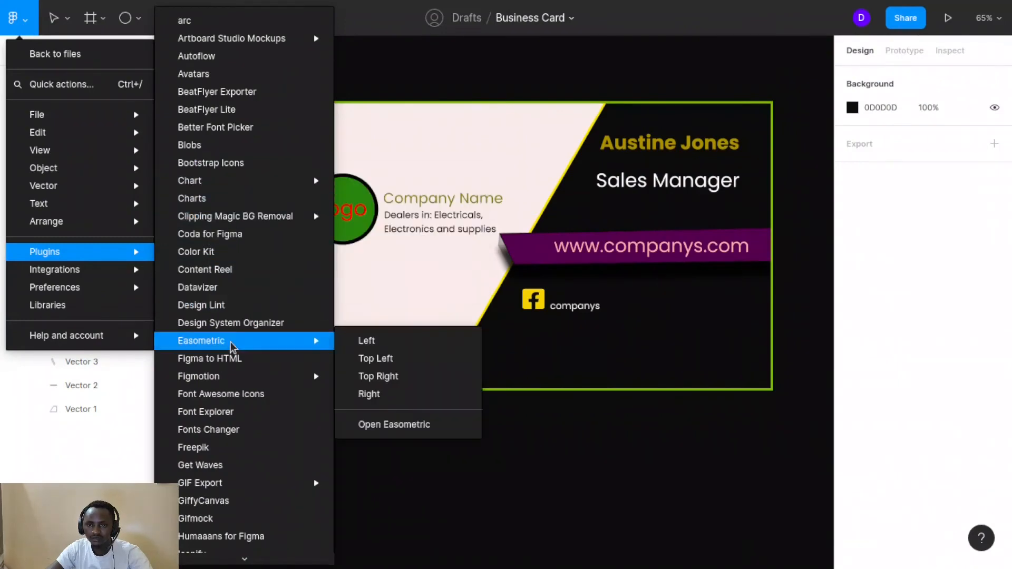
{"action": "left_click", "coordinate": [203, 398]}
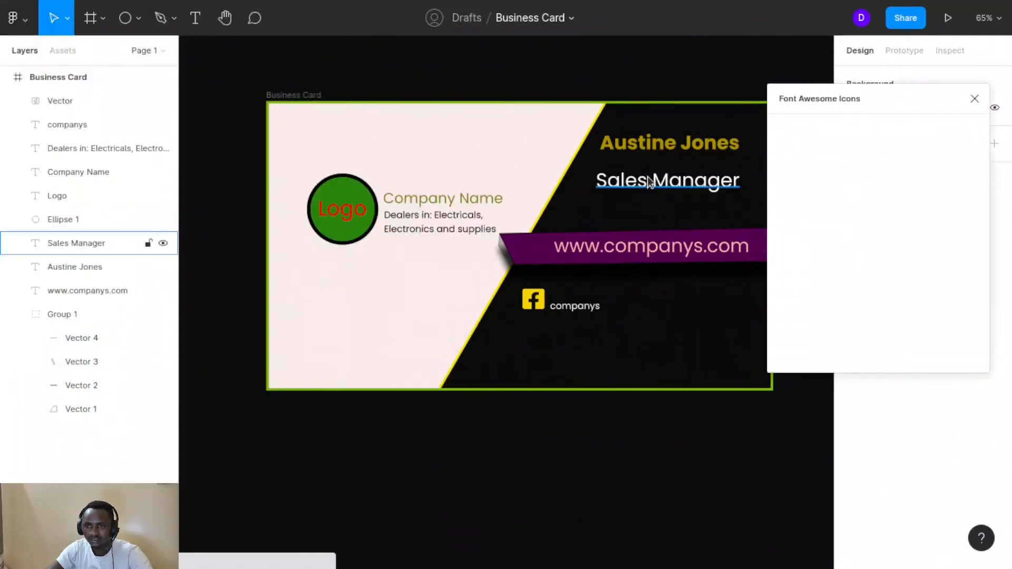
{"action": "left_click", "coordinate": [806, 148]}
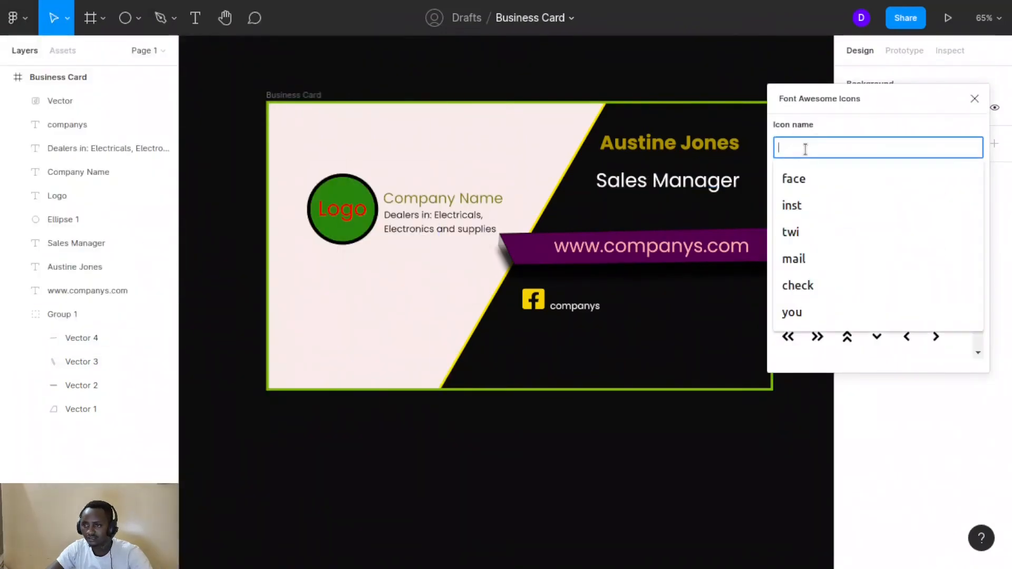
{"action": "type", "text": "twit"}
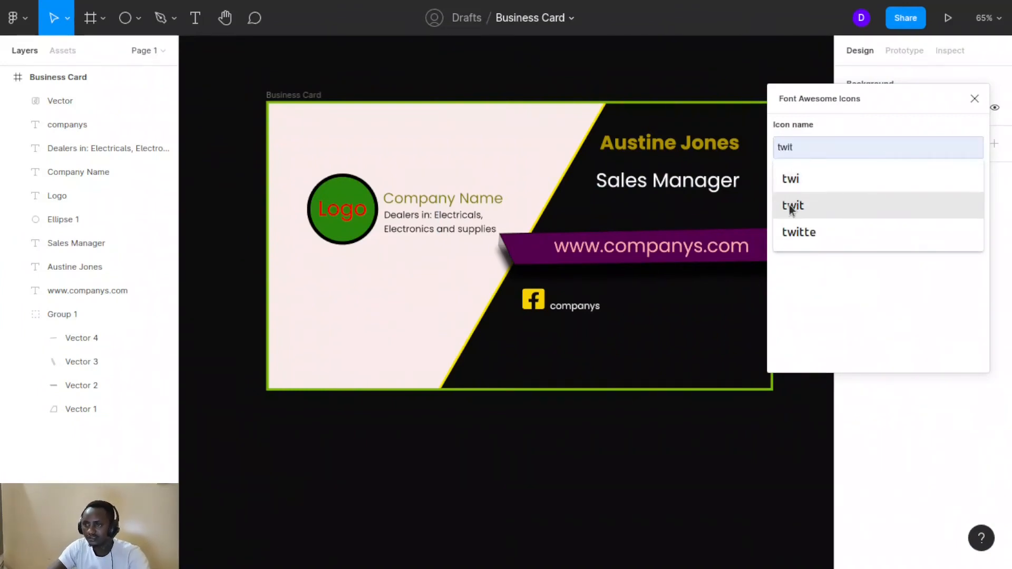
{"action": "left_click", "coordinate": [793, 206]}
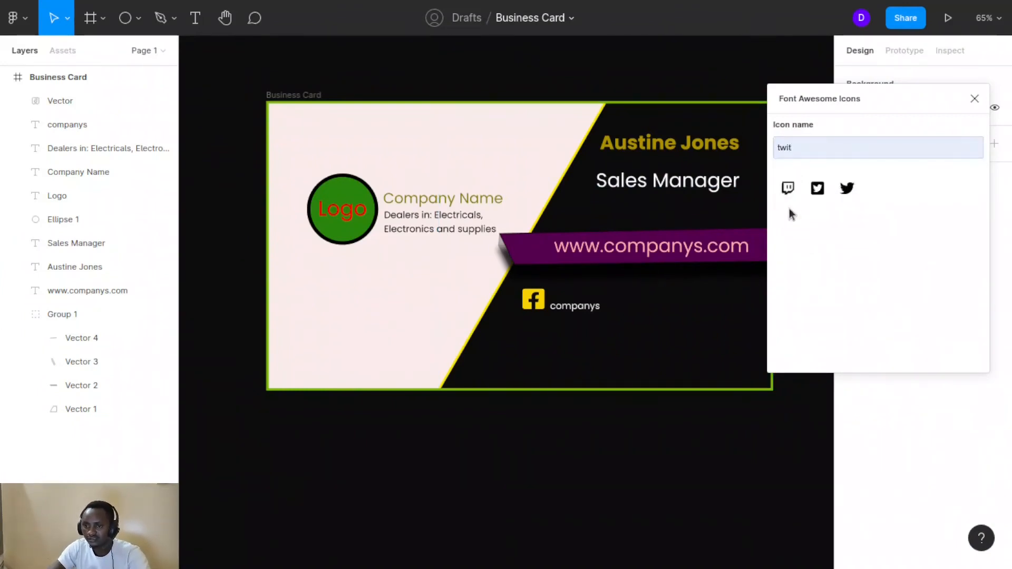
{"action": "left_click", "coordinate": [818, 190]}
{"action": "left_click_drag", "start_coordinate": [533, 281], "coordinate": [336, 290]}
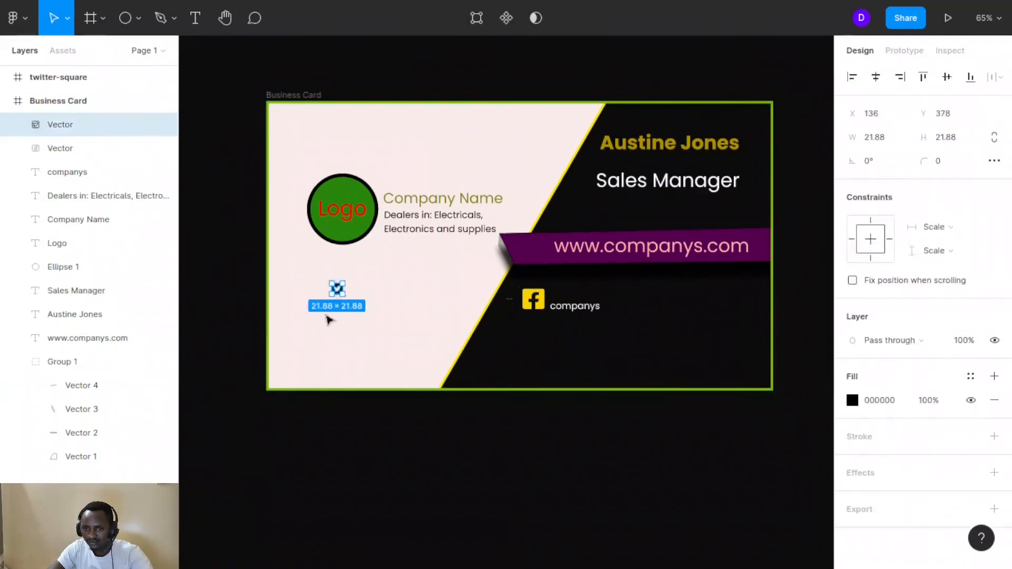
{"action": "left_click", "coordinate": [406, 308]}
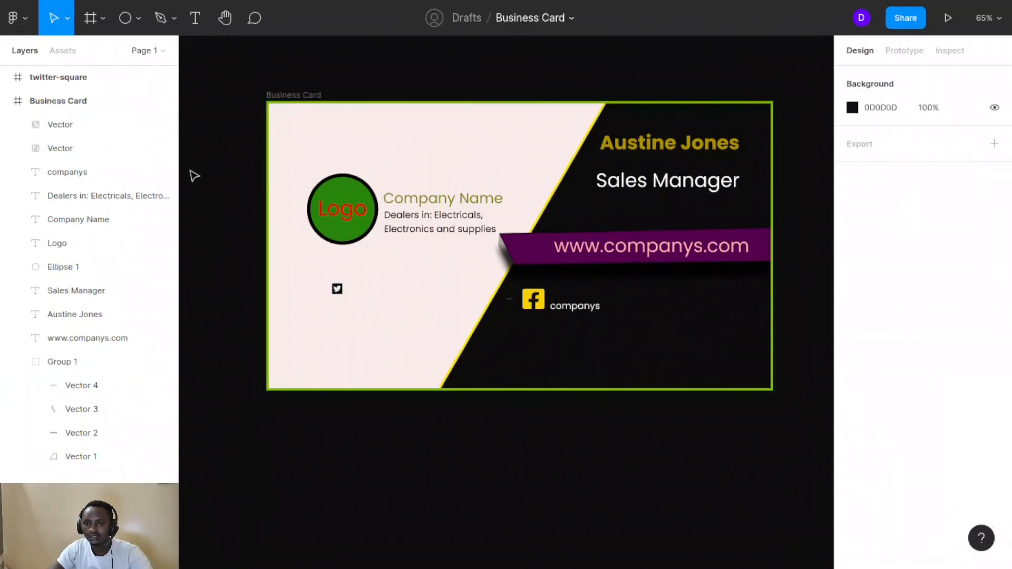
Insert the Font Awesome instagram icon, searching 'insta', and place it below the Twitter icon
{"action": "left_click", "coordinate": [25, 23]}
{"action": "mouse_move", "coordinate": [45, 269]}
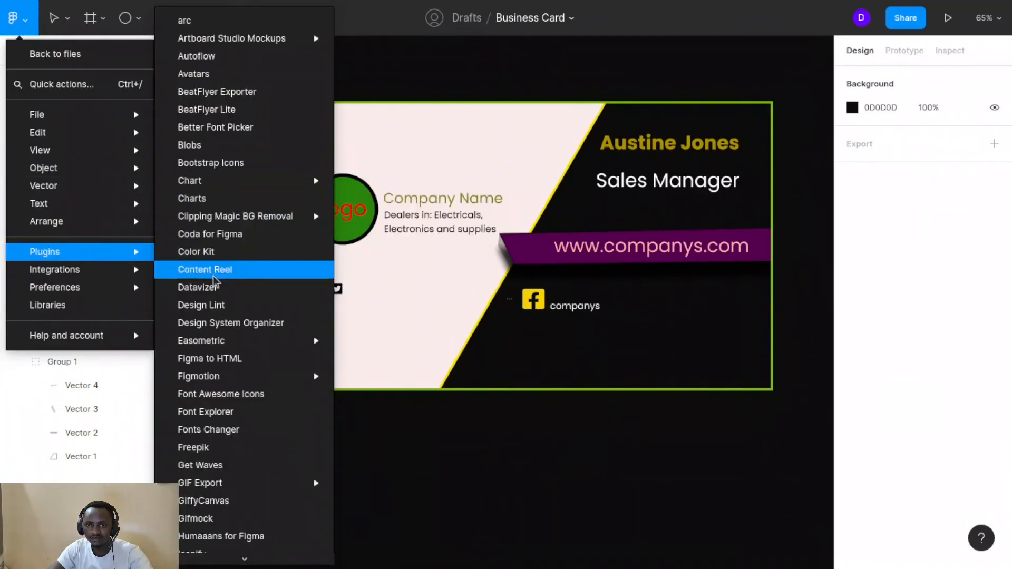
{"action": "left_click", "coordinate": [204, 396]}
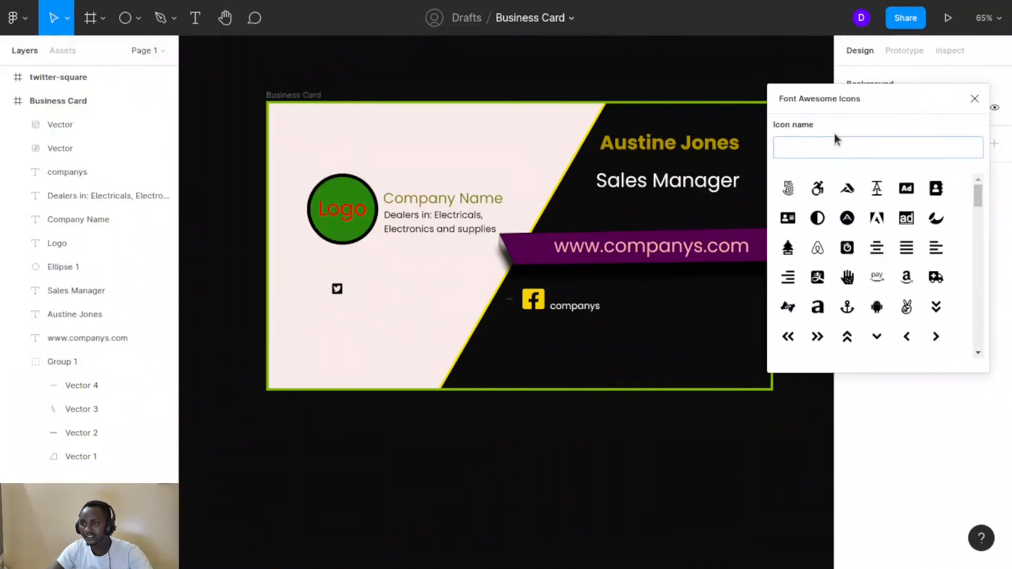
{"action": "left_click", "coordinate": [819, 148]}
{"action": "type", "text": "in"}
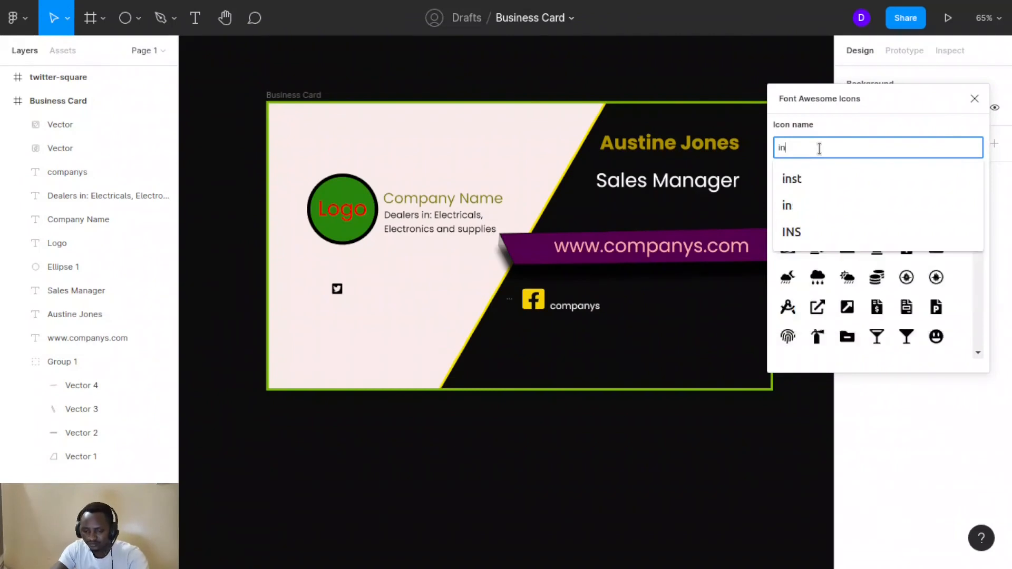
{"action": "type", "text": "sta"}
{"action": "left_click", "coordinate": [787, 188]}
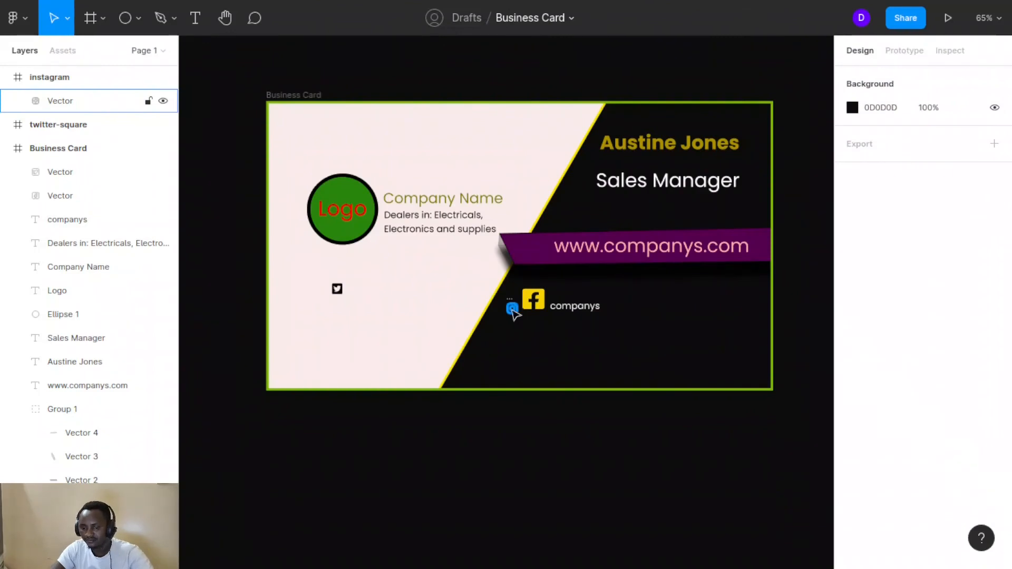
{"action": "left_click_drag", "start_coordinate": [514, 315], "coordinate": [339, 315]}
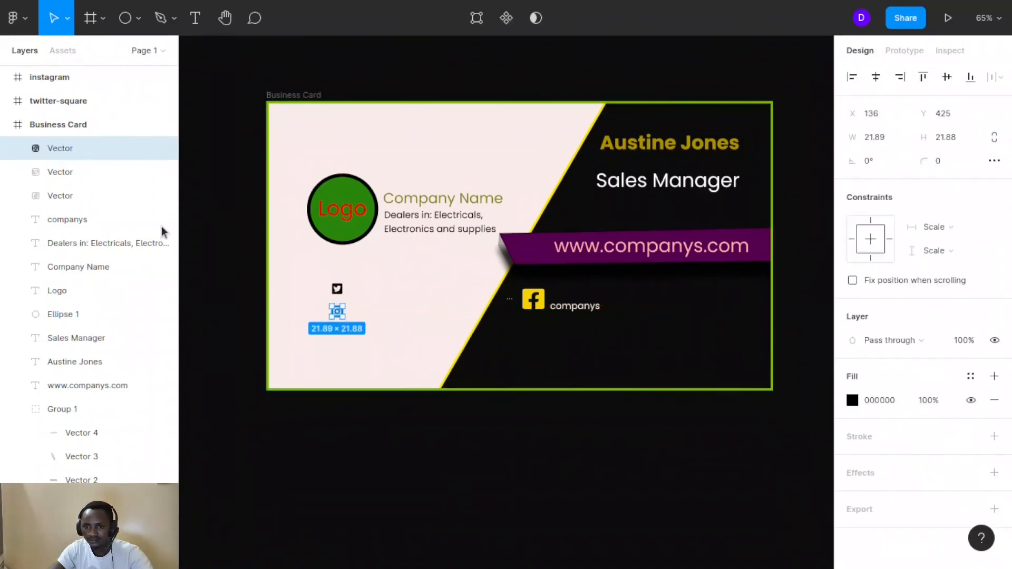
Insert the map-marker-alt icon, searching 'map', and place it below the Instagram icon
{"action": "left_click", "coordinate": [19, 20]}
{"action": "mouse_move", "coordinate": [38, 253]}
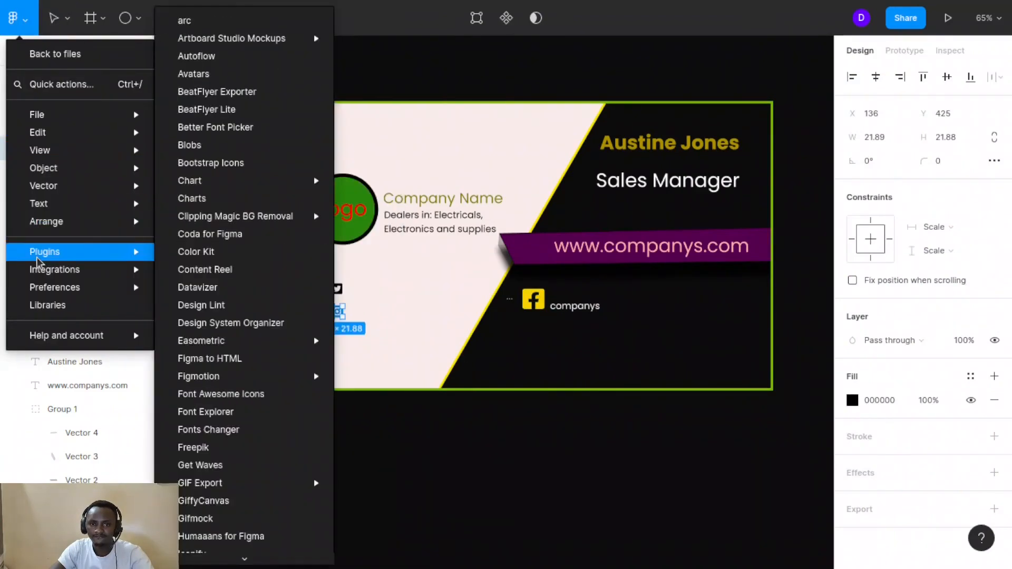
{"action": "left_click", "coordinate": [195, 392]}
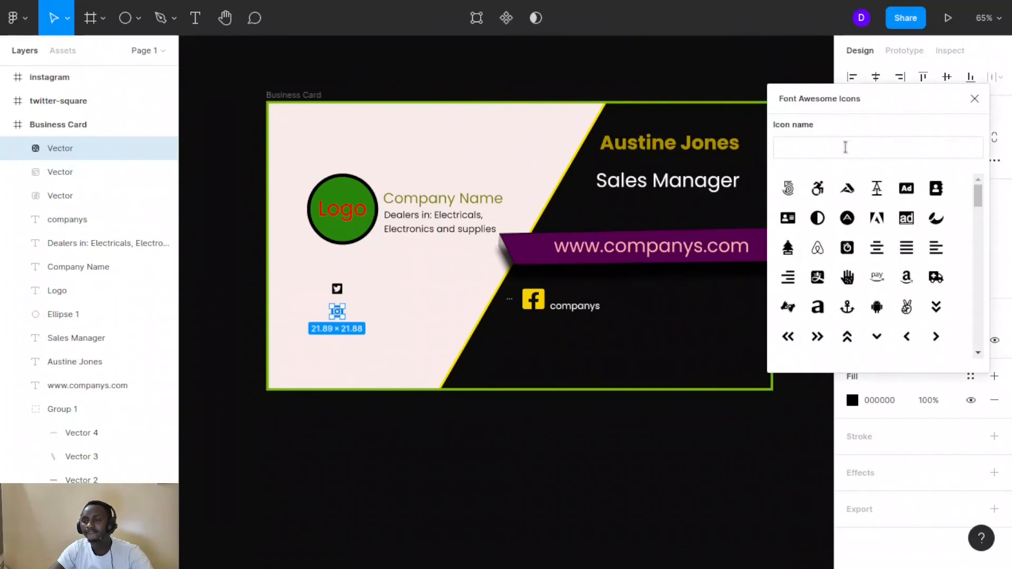
{"action": "left_click", "coordinate": [841, 144]}
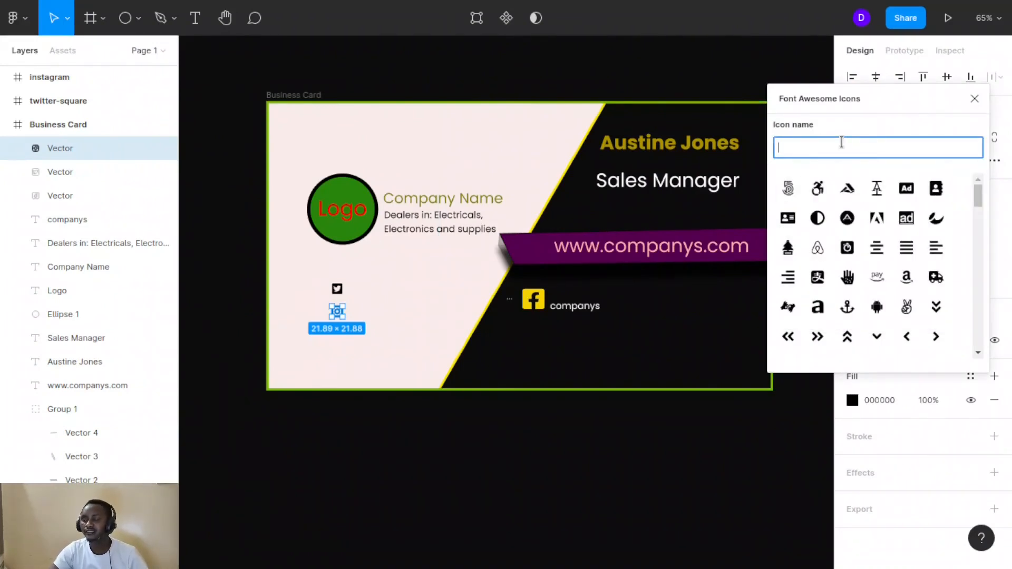
{"action": "type", "text": "ma"}
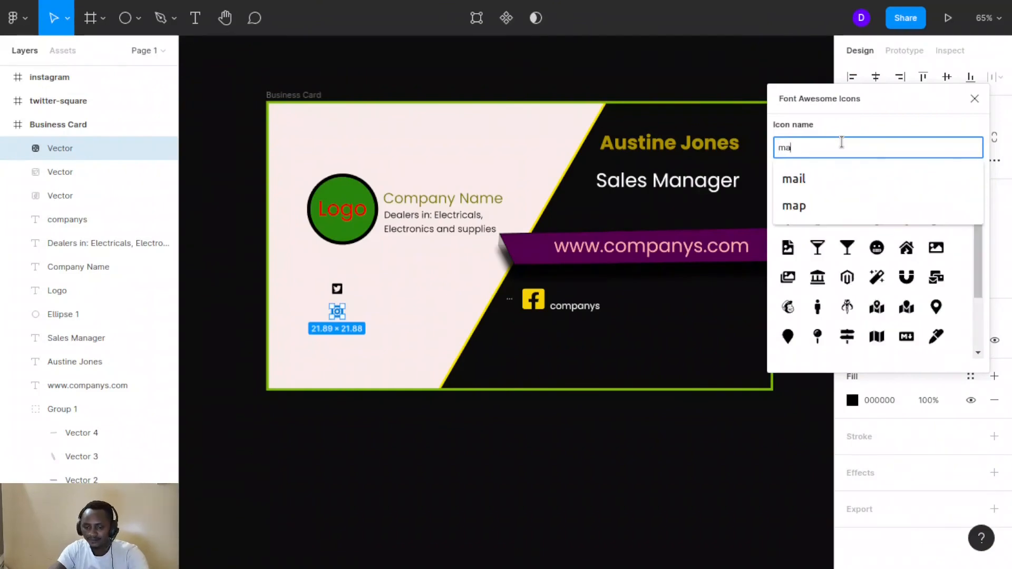
{"action": "type", "text": "p"}
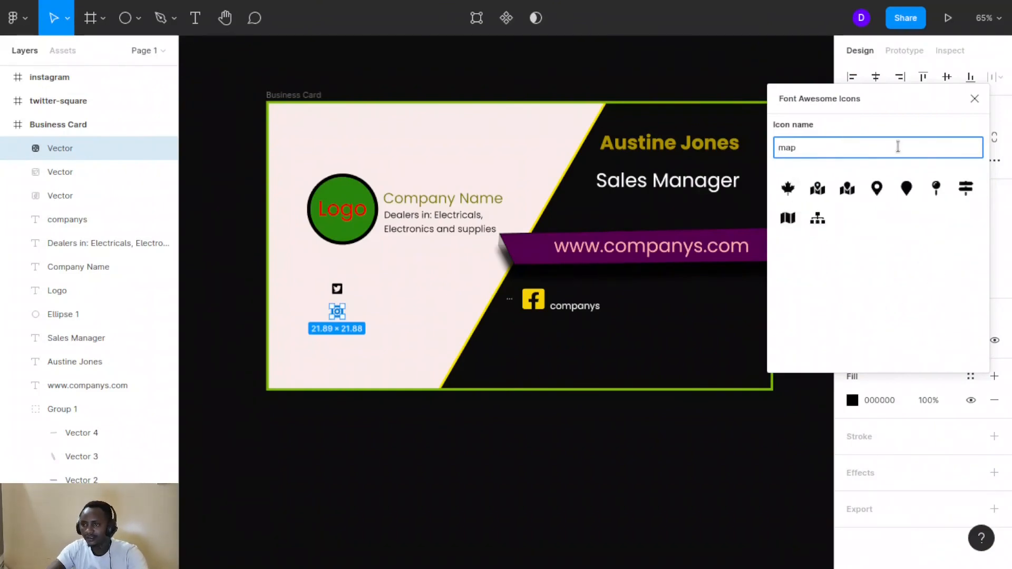
{"action": "left_click", "coordinate": [879, 190]}
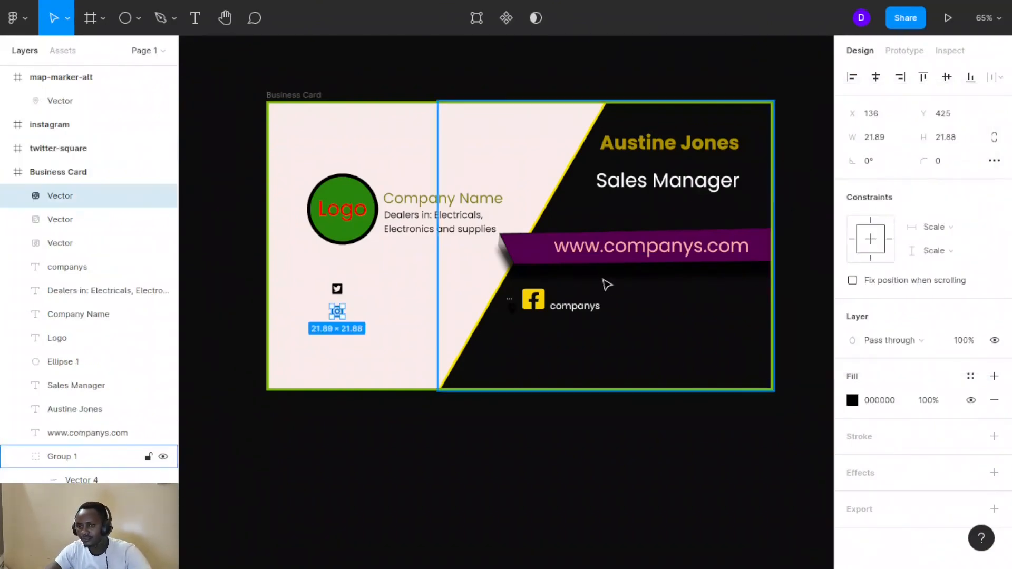
{"action": "mouse_move", "coordinate": [514, 314]}
{"action": "left_mouse_down"}
{"action": "mouse_move", "coordinate": [447, 346]}
{"action": "mouse_move", "coordinate": [346, 339]}
{"action": "mouse_move", "coordinate": [336, 323]}
{"action": "mouse_move", "coordinate": [337, 340]}
{"action": "left_mouse_up"}
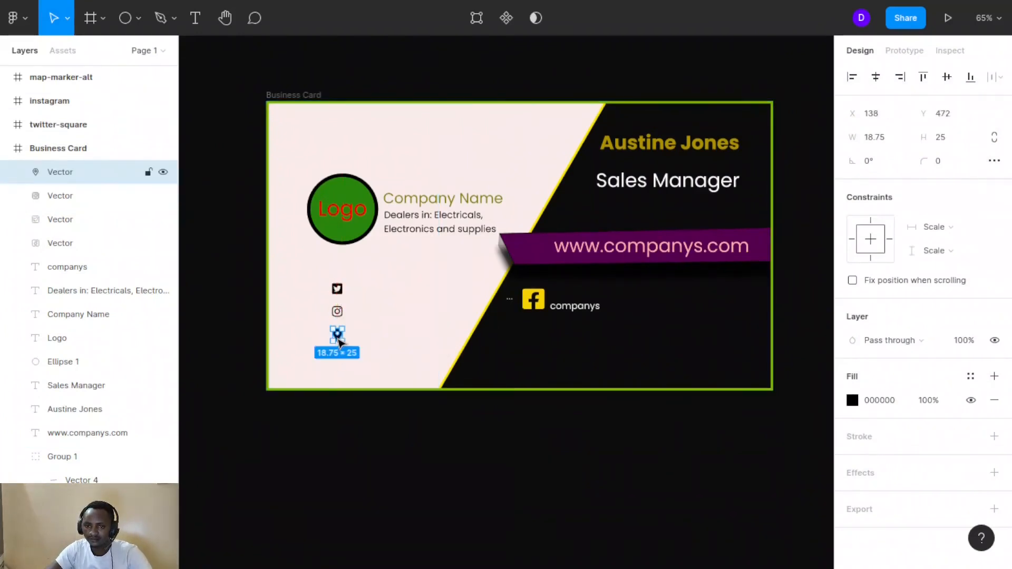
{"action": "left_click", "coordinate": [513, 305]}
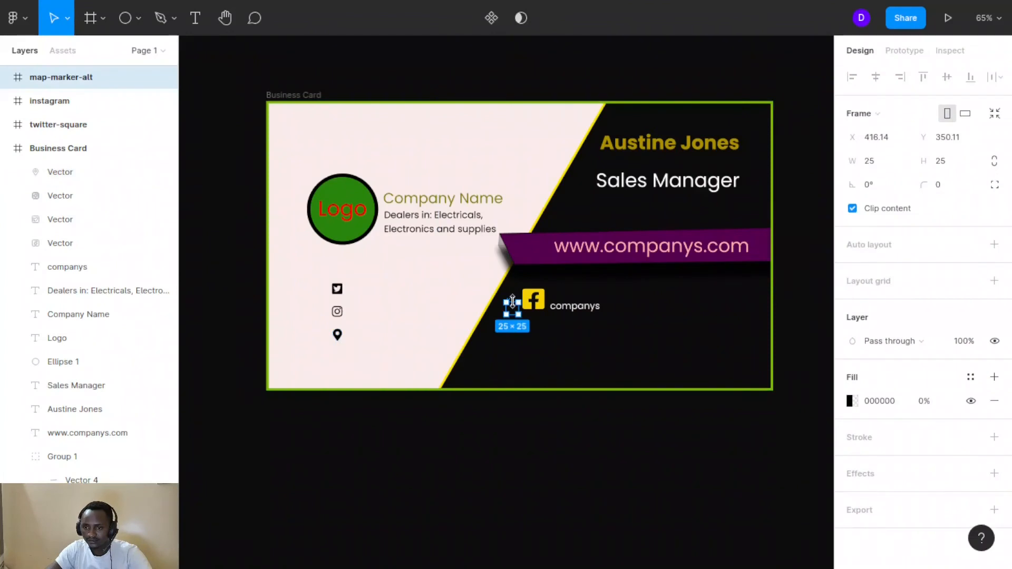
Delete the empty map-marker-alt, instagram and twitter-square frames left by the plugin
{"action": "key", "text": "Delete"}
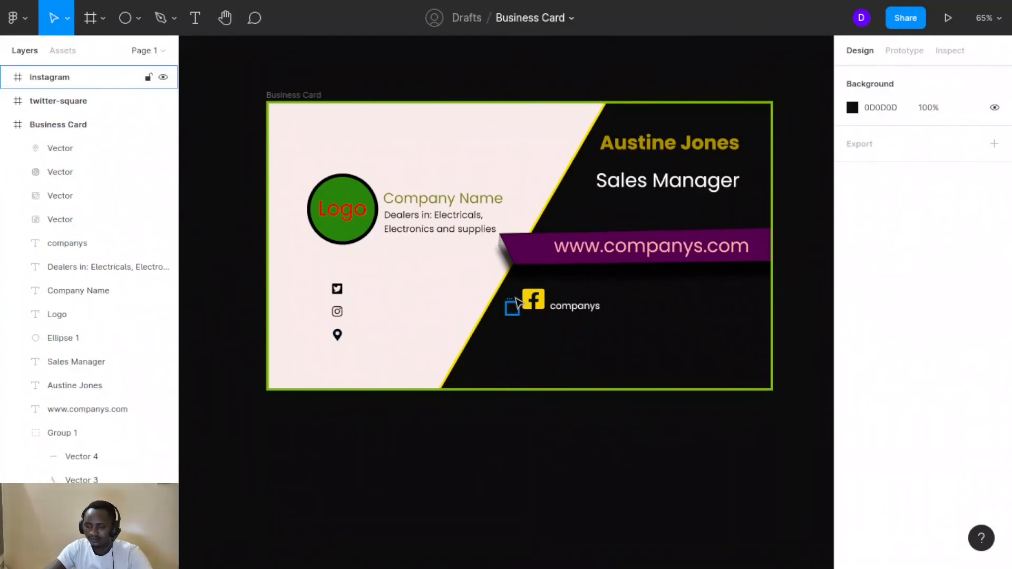
{"action": "left_click", "coordinate": [522, 302]}
{"action": "left_click", "coordinate": [500, 309]}
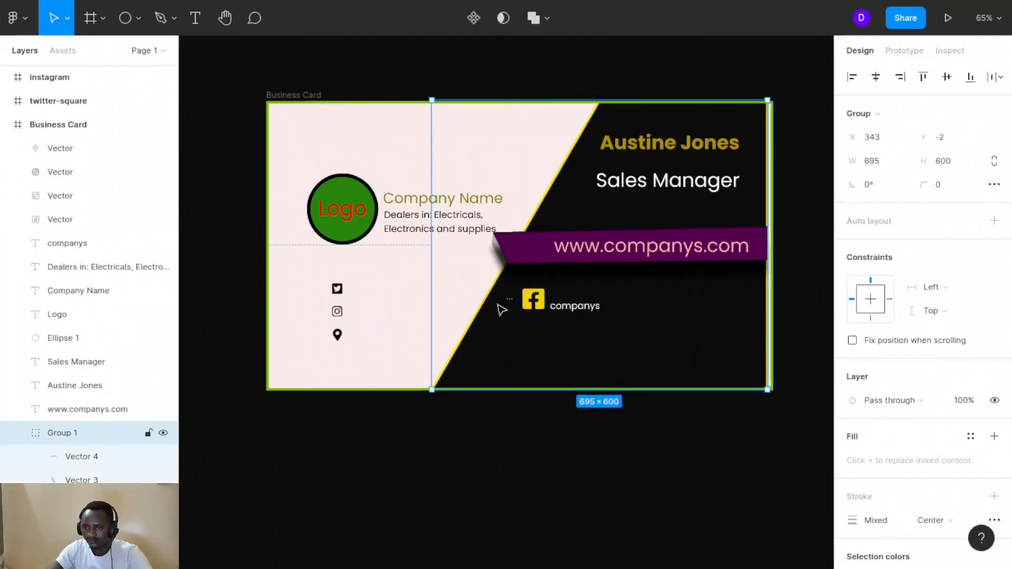
{"action": "left_click", "coordinate": [509, 305]}
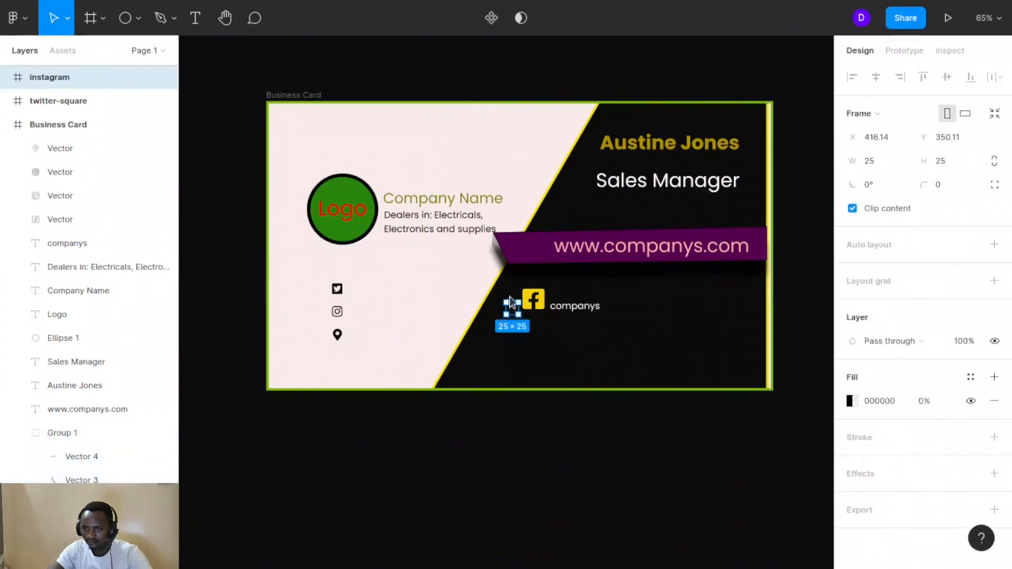
{"action": "key", "text": "Delete"}
{"action": "left_click", "coordinate": [514, 307]}
{"action": "key", "text": "Delete"}
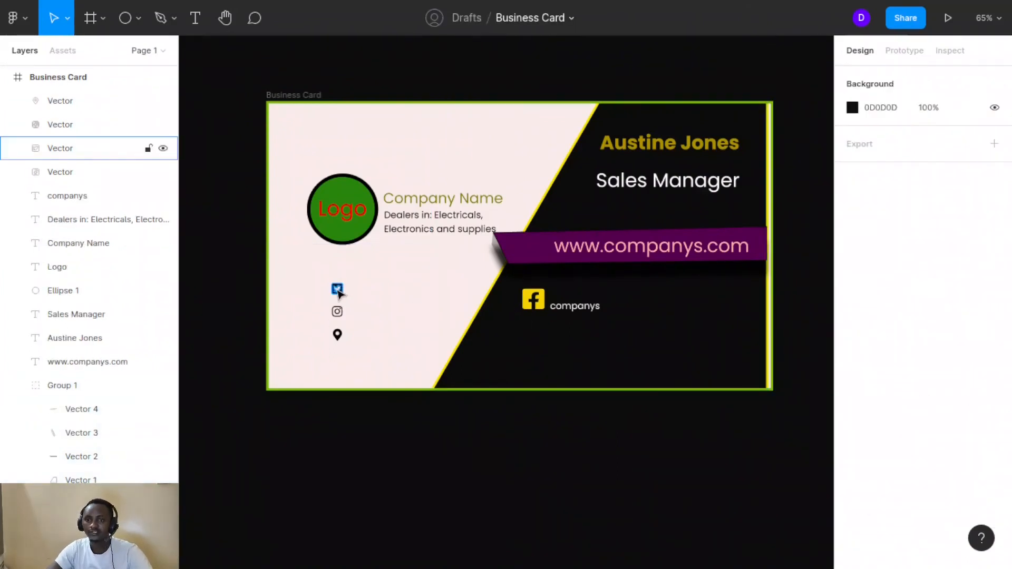
{"action": "left_click", "coordinate": [536, 292]}
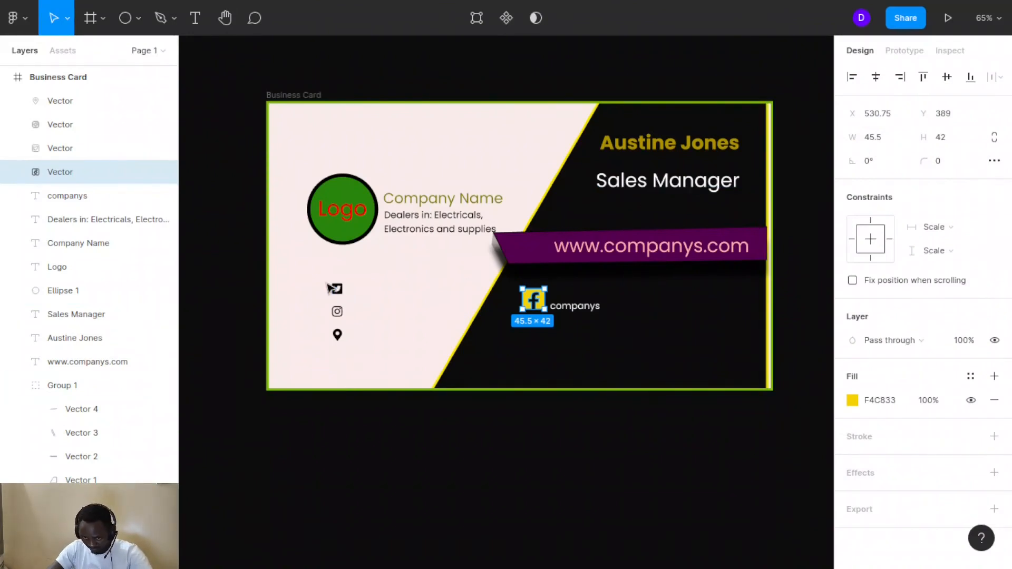
Resize the Twitter icon to 45.5 × 42 and shift it right on the card
{"action": "left_click", "coordinate": [341, 292]}
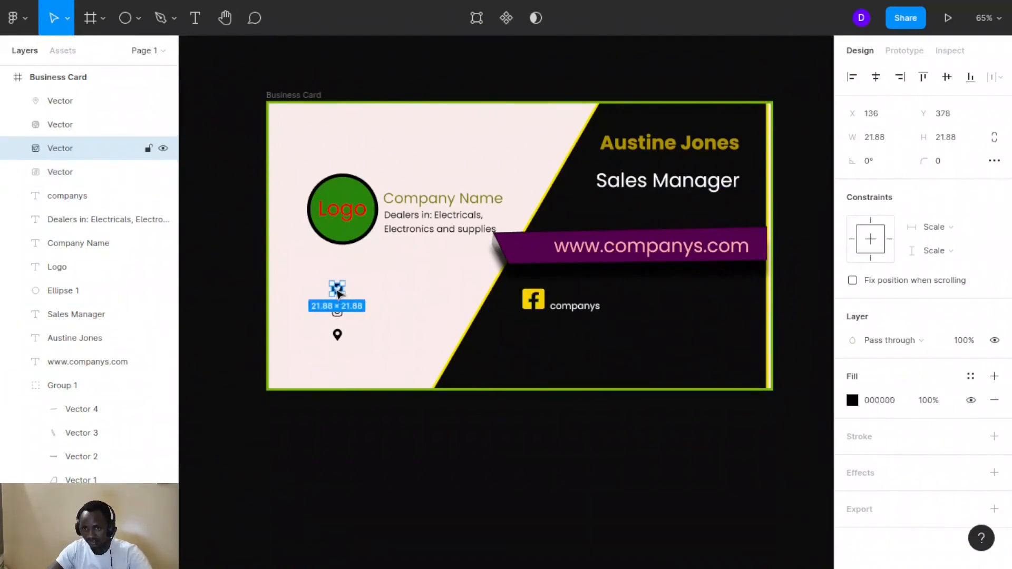
{"action": "left_click", "coordinate": [878, 138]}
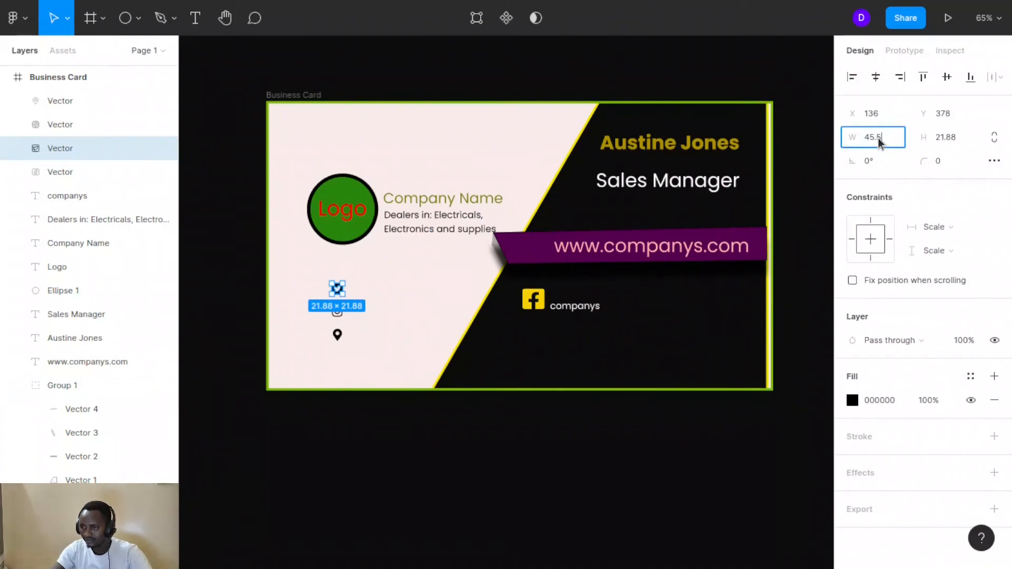
{"action": "key", "text": "Tab"}
{"action": "type", "text": "42"}
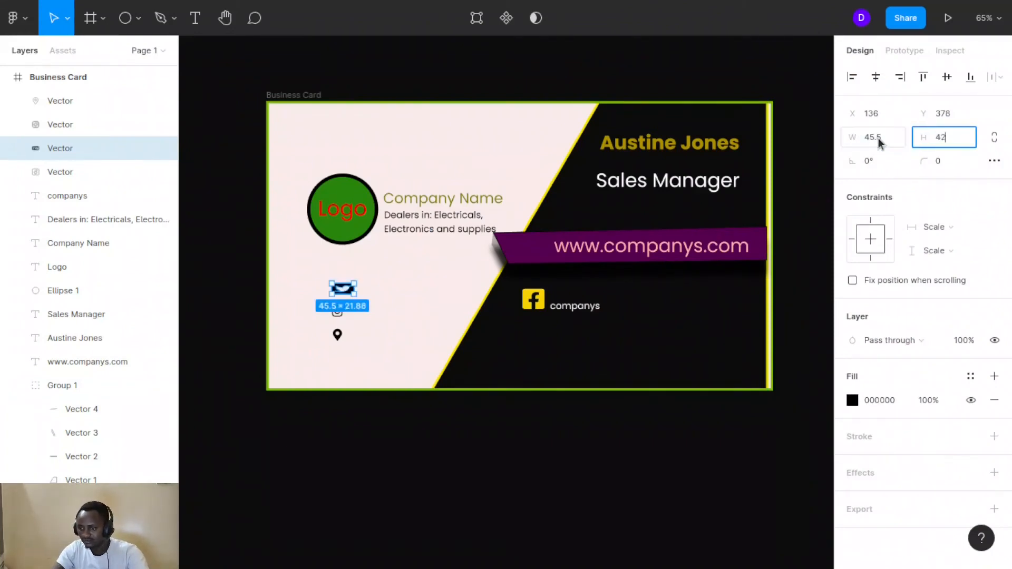
{"action": "left_click", "coordinate": [406, 304]}
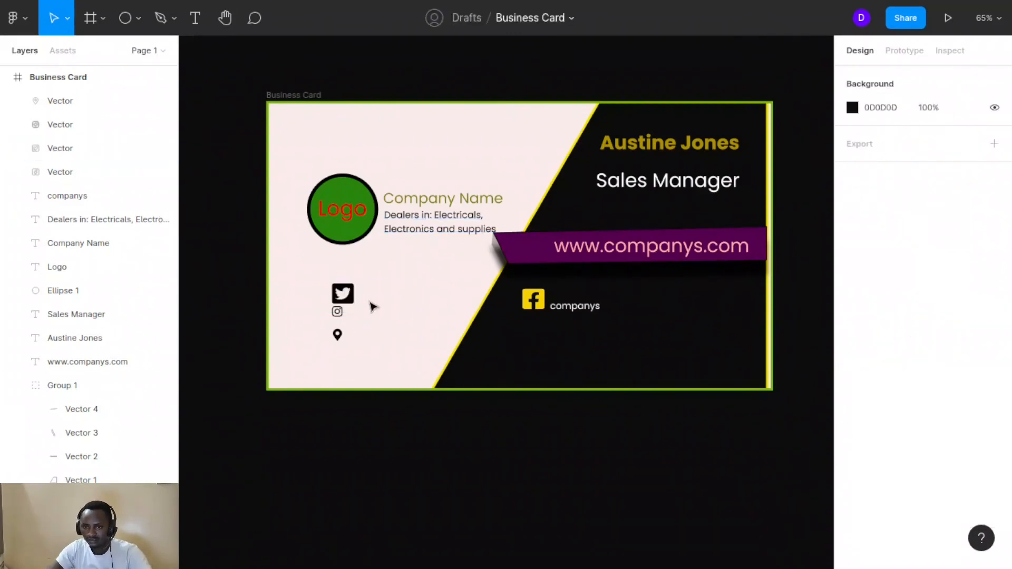
{"action": "left_click_drag", "start_coordinate": [342, 294], "coordinate": [395, 285]}
Resize the Instagram icon to 45.5 × 42 and place it just below Twitter
{"action": "left_click", "coordinate": [336, 312]}
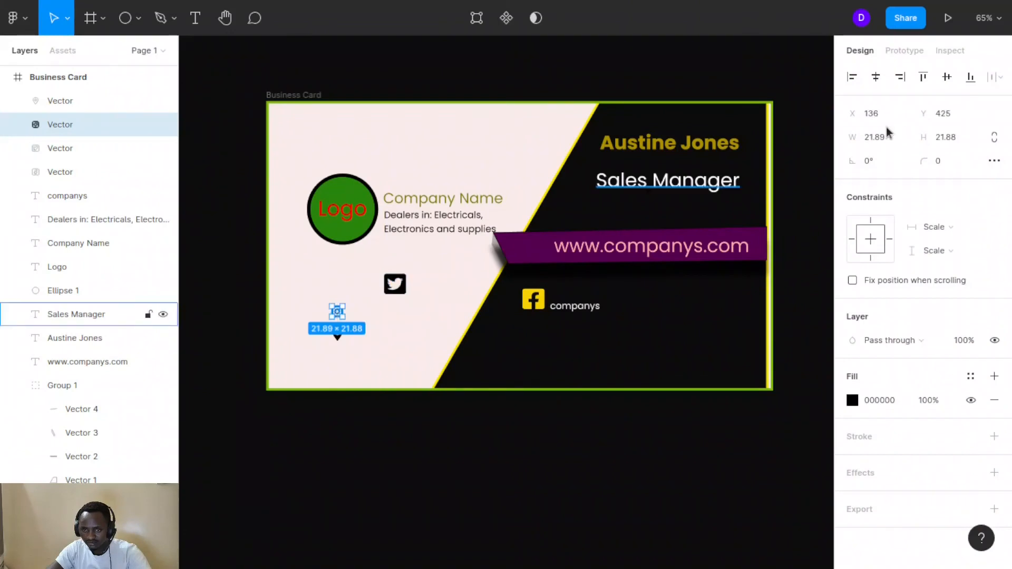
{"action": "left_click", "coordinate": [881, 138]}
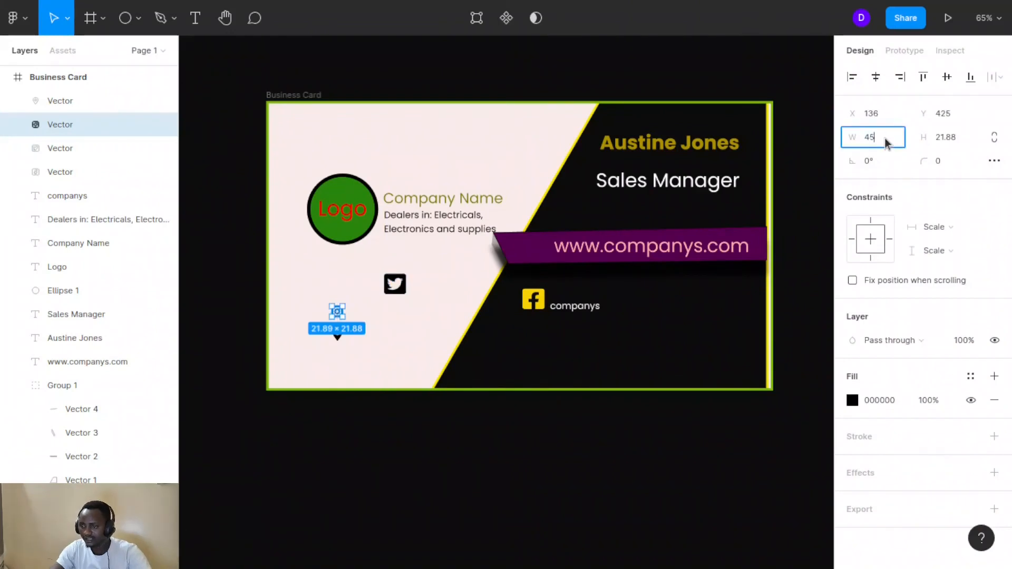
{"action": "key", "text": "Tab"}
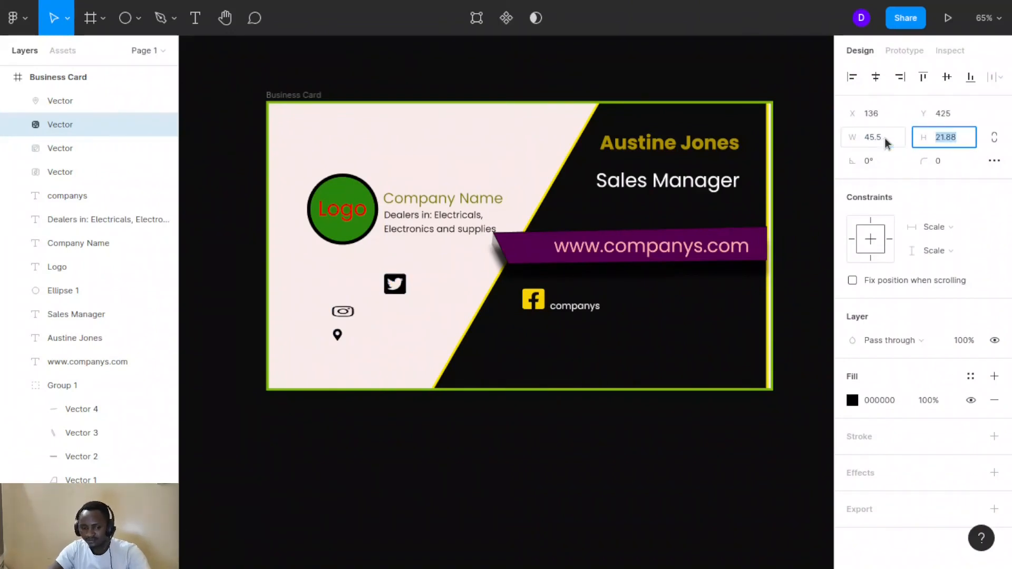
{"action": "type", "text": "42"}
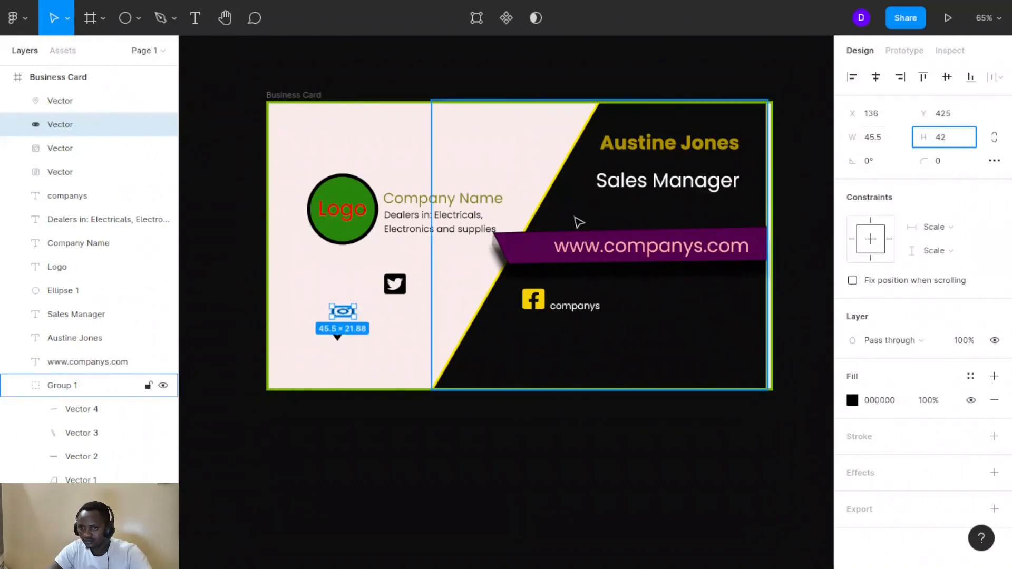
{"action": "left_click", "coordinate": [366, 314]}
{"action": "left_click_drag", "start_coordinate": [342, 320], "coordinate": [394, 315]}
Resize the location pin icon to 45.5 × 42
{"action": "left_click", "coordinate": [339, 337]}
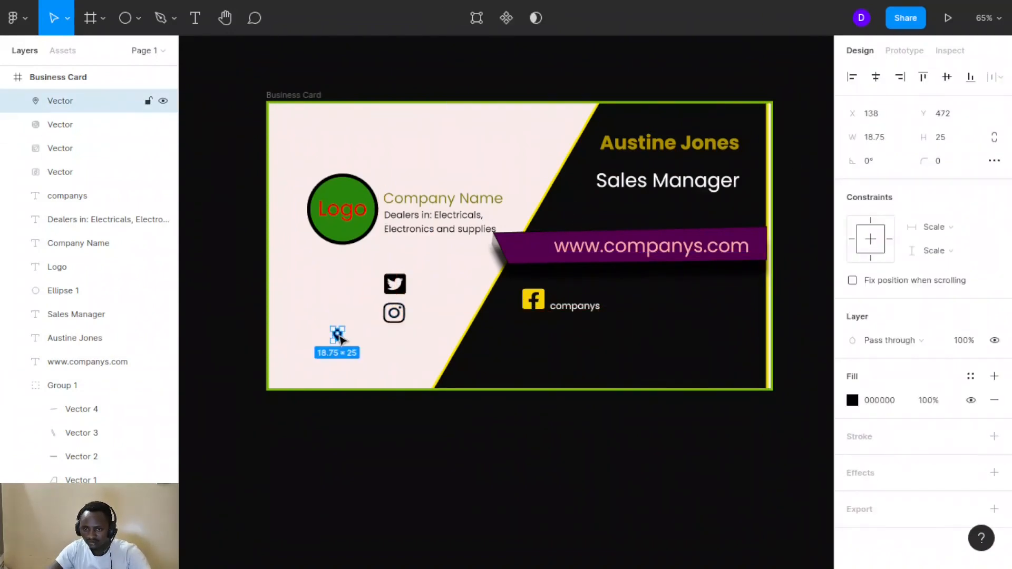
{"action": "left_click", "coordinate": [885, 141]}
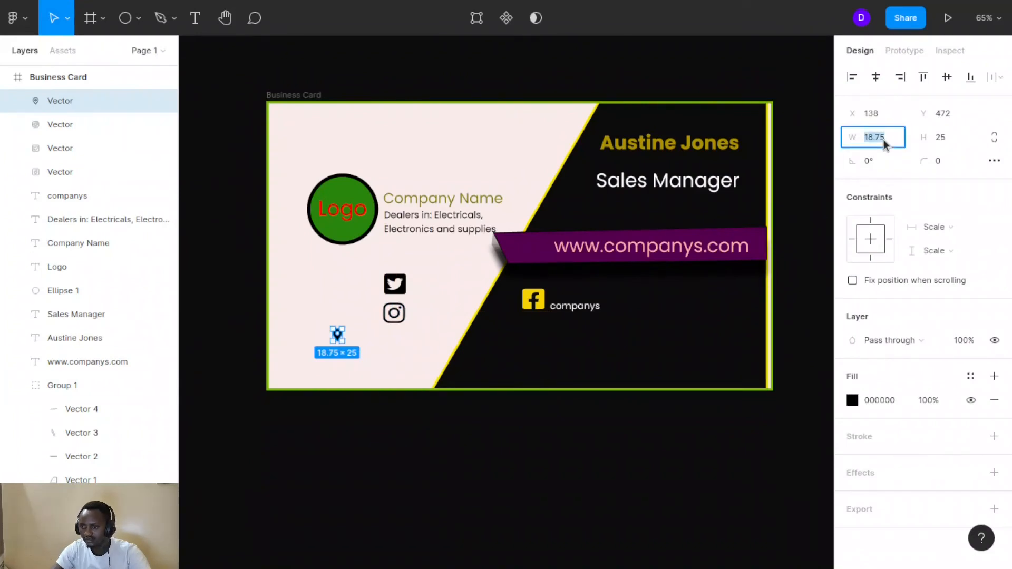
{"action": "key", "text": "Tab"}
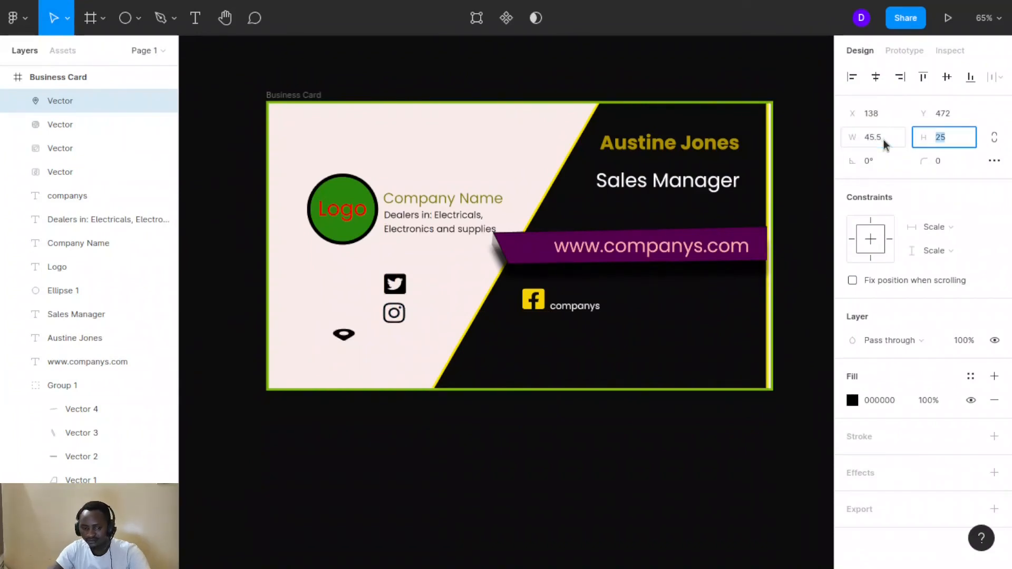
{"action": "type", "text": "42"}
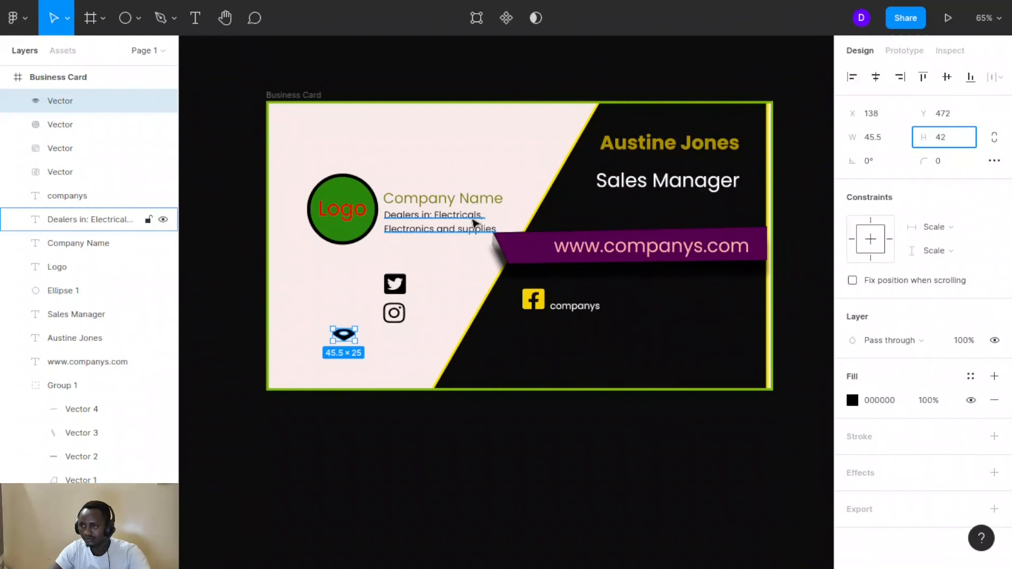
{"action": "left_click", "coordinate": [445, 293]}
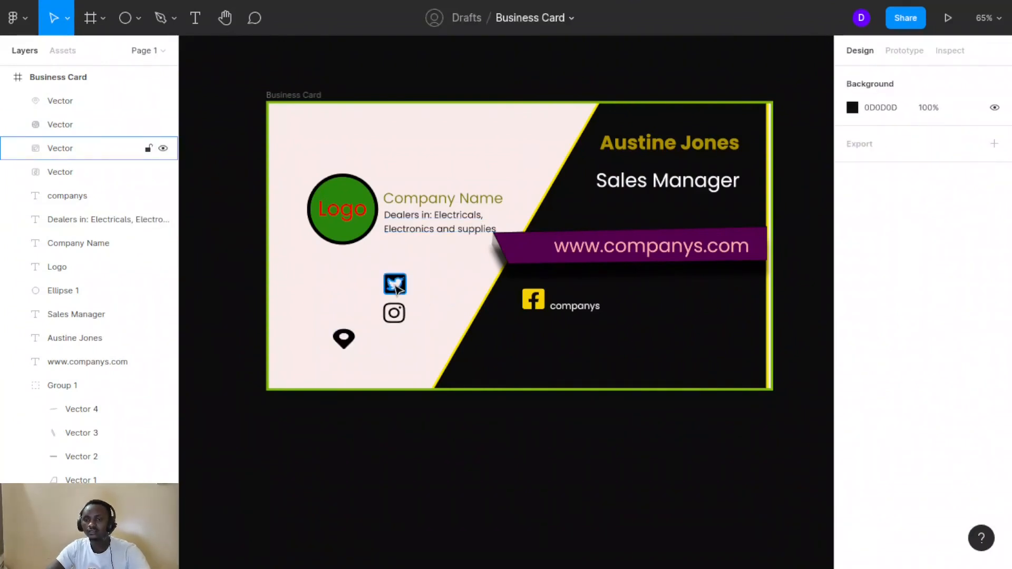
{"action": "left_click", "coordinate": [522, 298]}
Copy the Facebook icon's F4C833 fill and apply it to the Twitter icon
{"action": "left_click", "coordinate": [525, 298]}
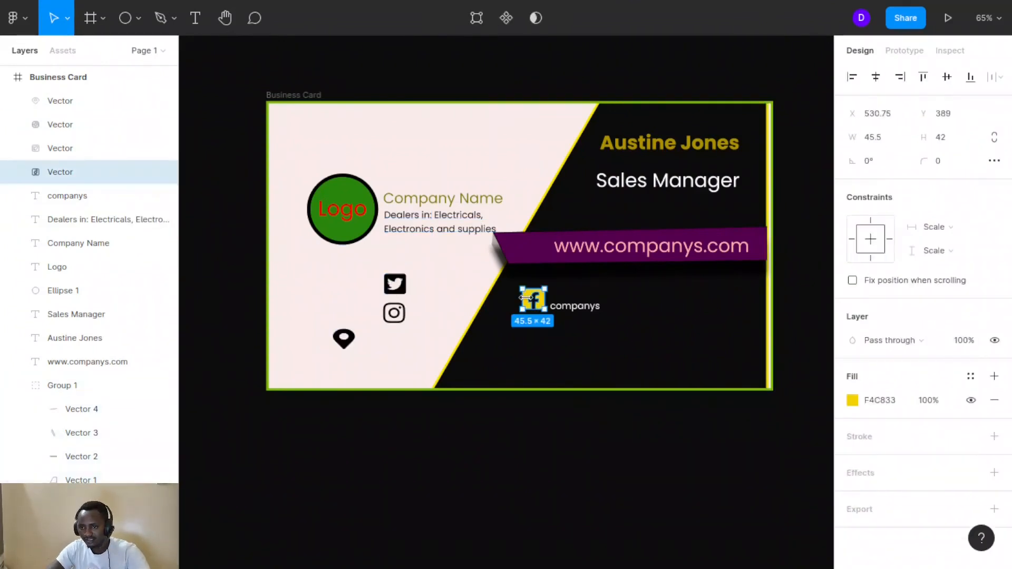
{"action": "left_click", "coordinate": [892, 399]}
{"action": "left_click_drag", "start_coordinate": [899, 396], "coordinate": [877, 401]}
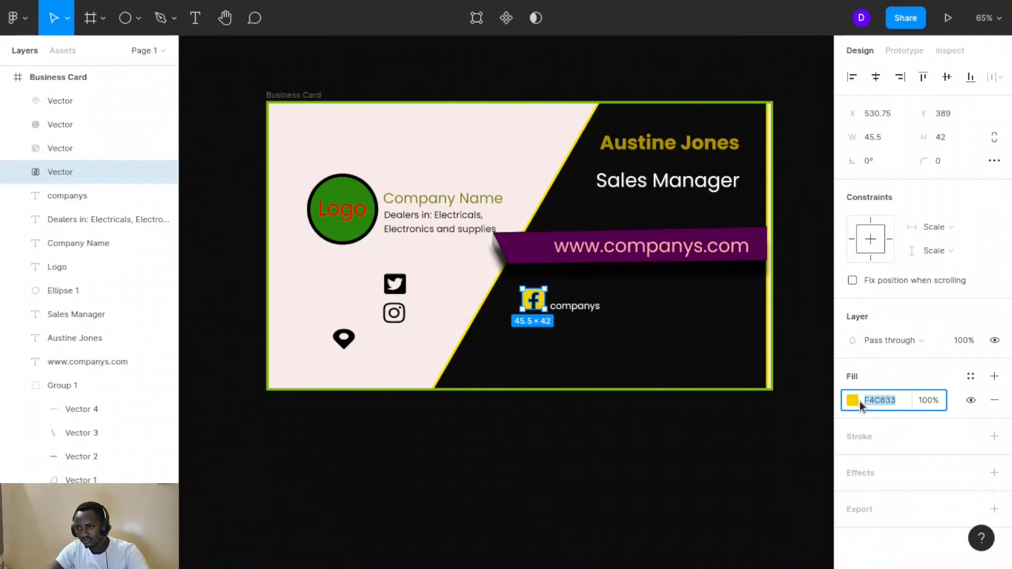
{"action": "left_click", "coordinate": [395, 284]}
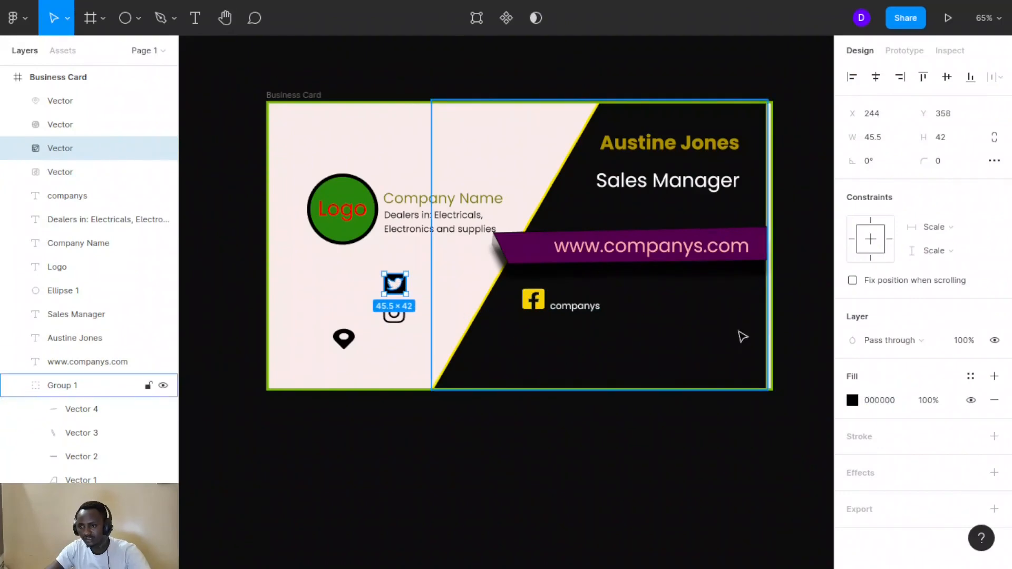
{"action": "left_click", "coordinate": [851, 400]}
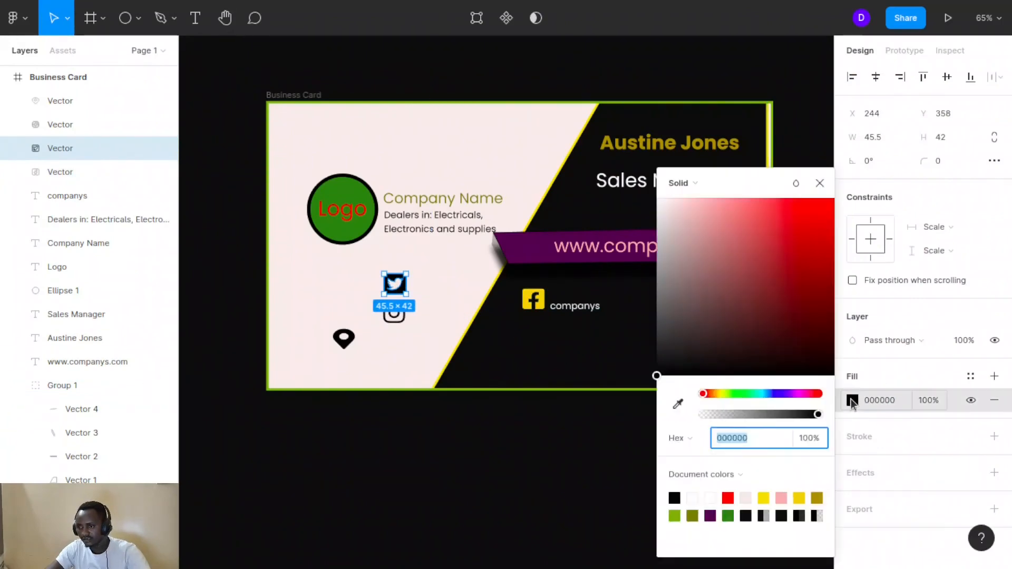
{"action": "left_click", "coordinate": [881, 400]}
{"action": "type", "text": "F4D203"}
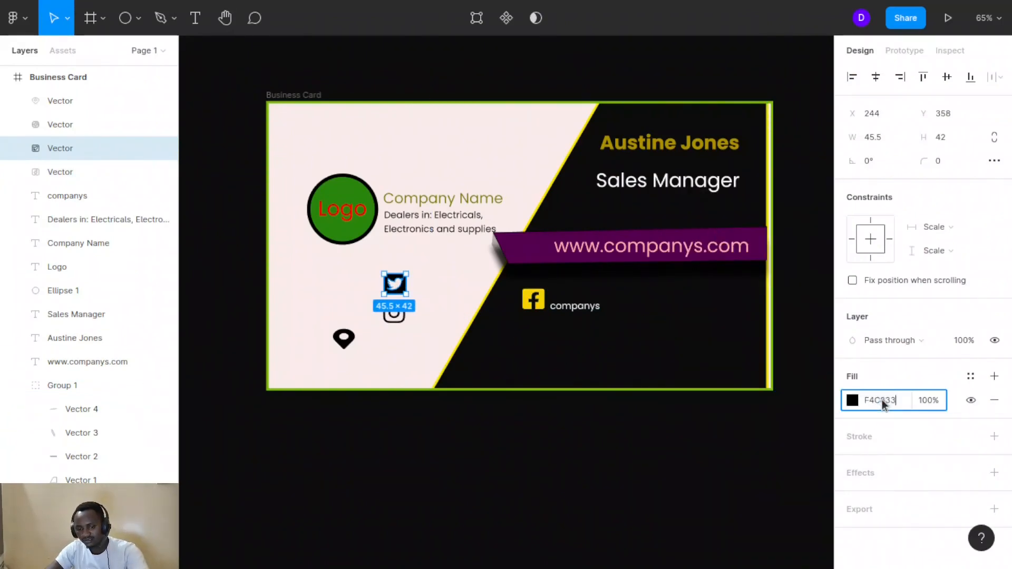
{"action": "left_click", "coordinate": [441, 278]}
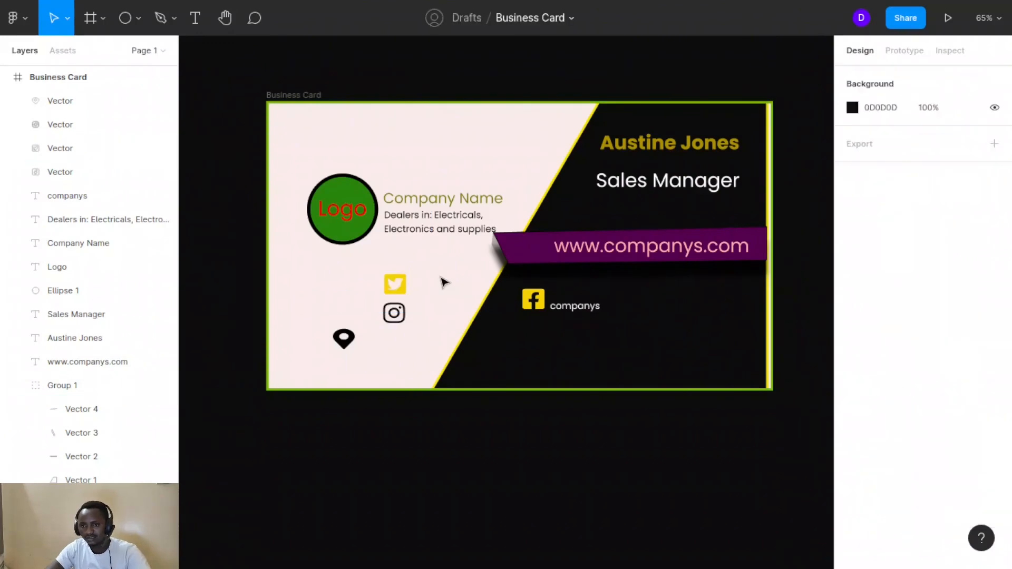
Give the Instagram and location-pin icons the same yellow F4C833 fill
{"action": "left_click", "coordinate": [395, 314]}
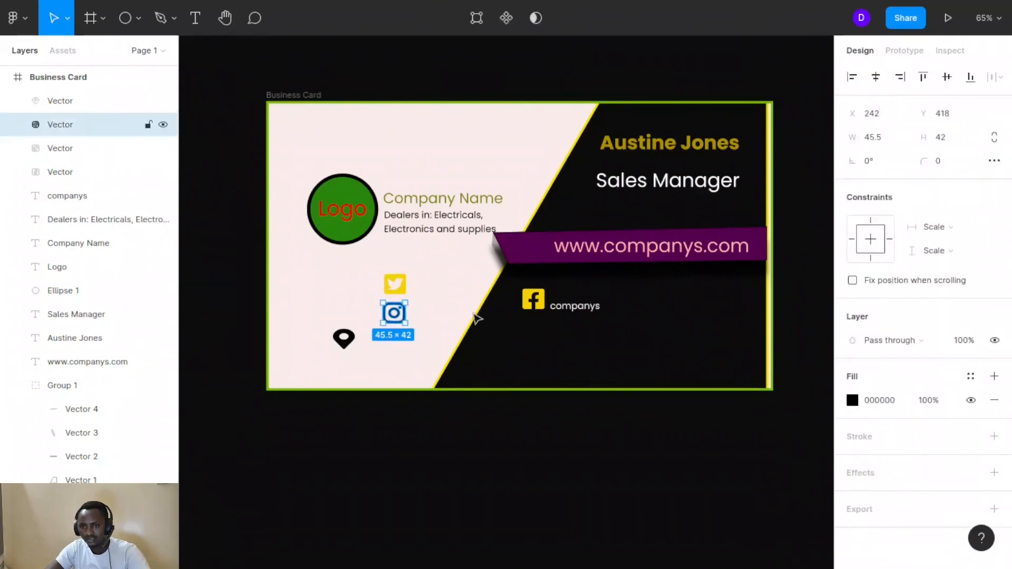
{"action": "left_click", "coordinate": [879, 399]}
{"action": "type", "text": "F4D203"}
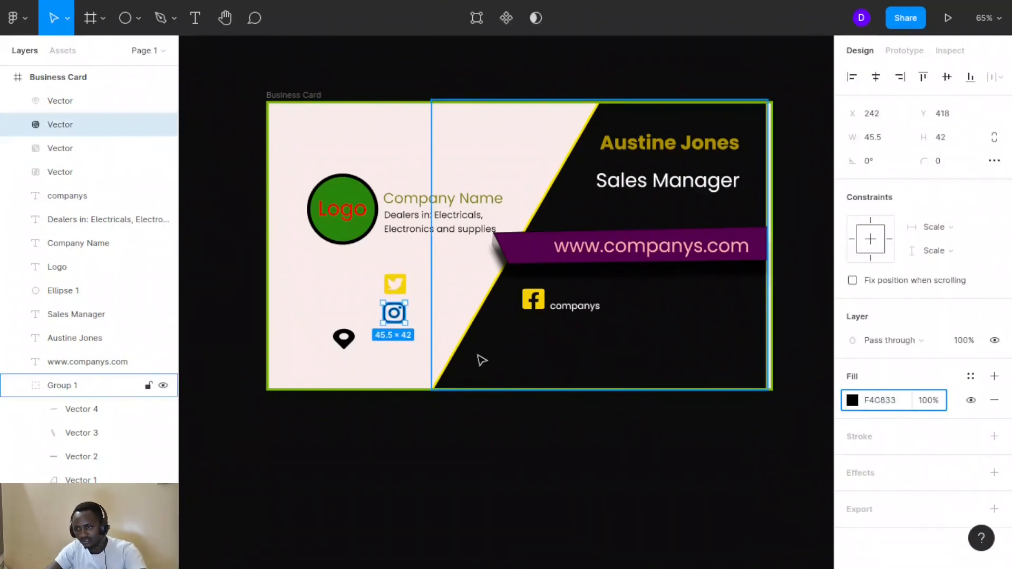
{"action": "left_click", "coordinate": [379, 363]}
{"action": "left_click", "coordinate": [344, 339]}
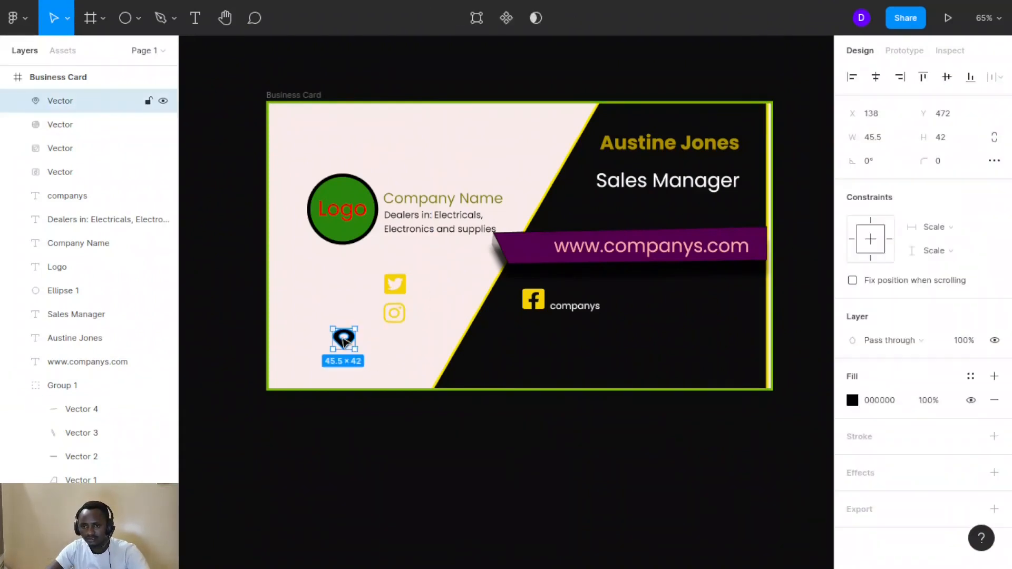
{"action": "left_click", "coordinate": [885, 400]}
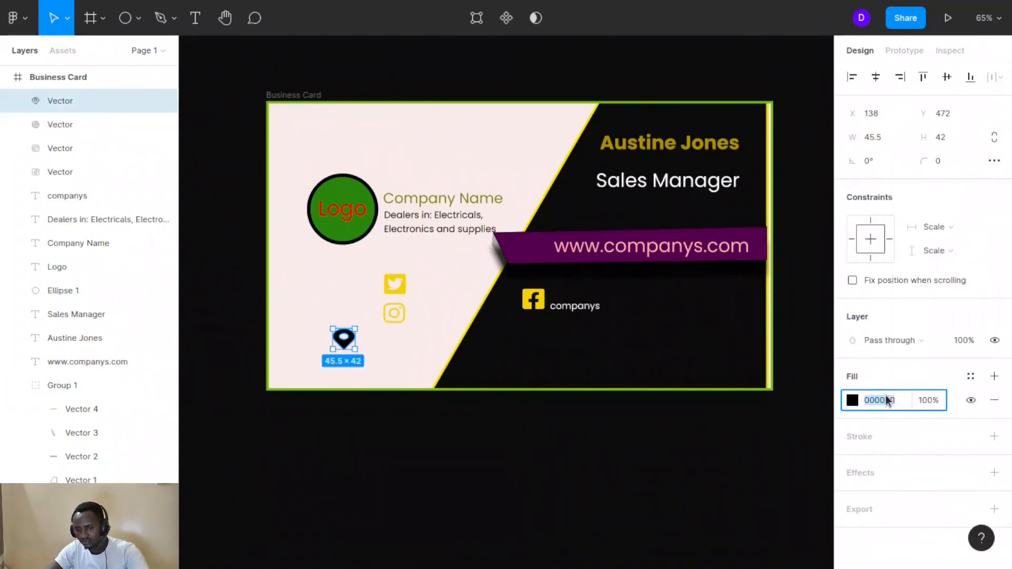
{"action": "type", "text": "F4C833"}
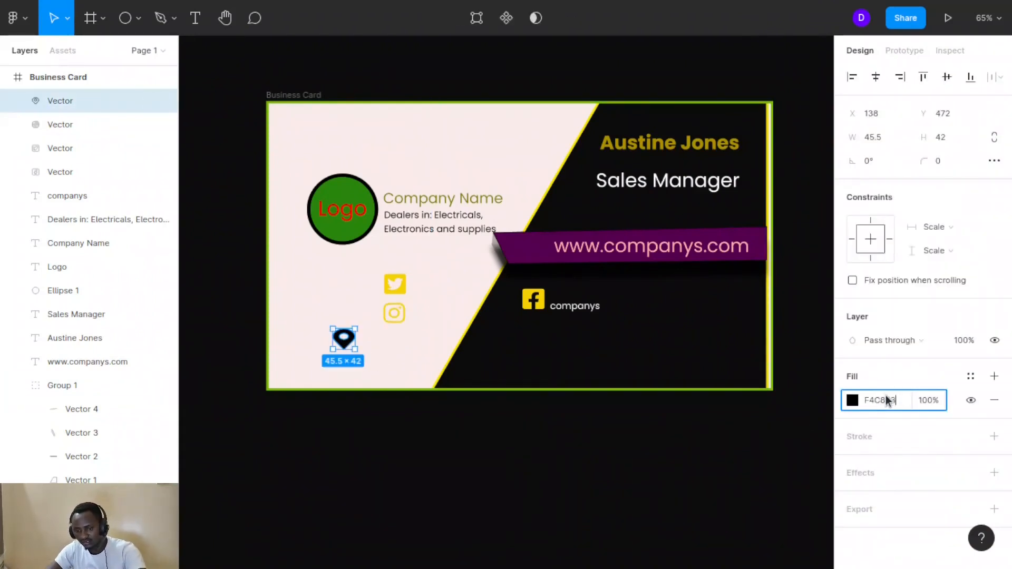
{"action": "left_click", "coordinate": [327, 291]}
Move the Twitter and Instagram icons onto the dark side below the Facebook icon
{"action": "left_click_drag", "start_coordinate": [395, 284], "coordinate": [533, 332]}
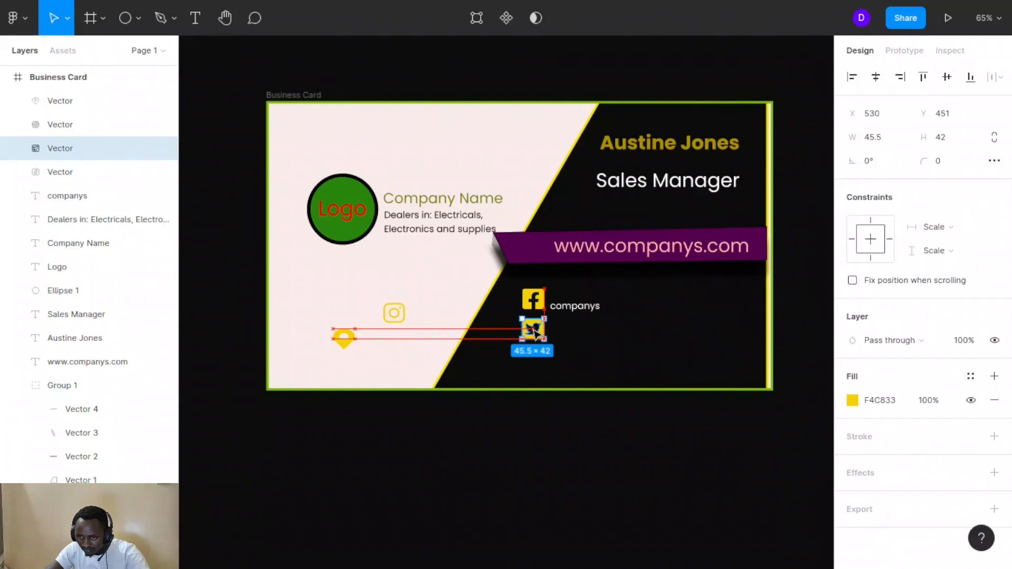
{"action": "left_click", "coordinate": [394, 315]}
{"action": "left_click_drag", "start_coordinate": [394, 315], "coordinate": [530, 359]}
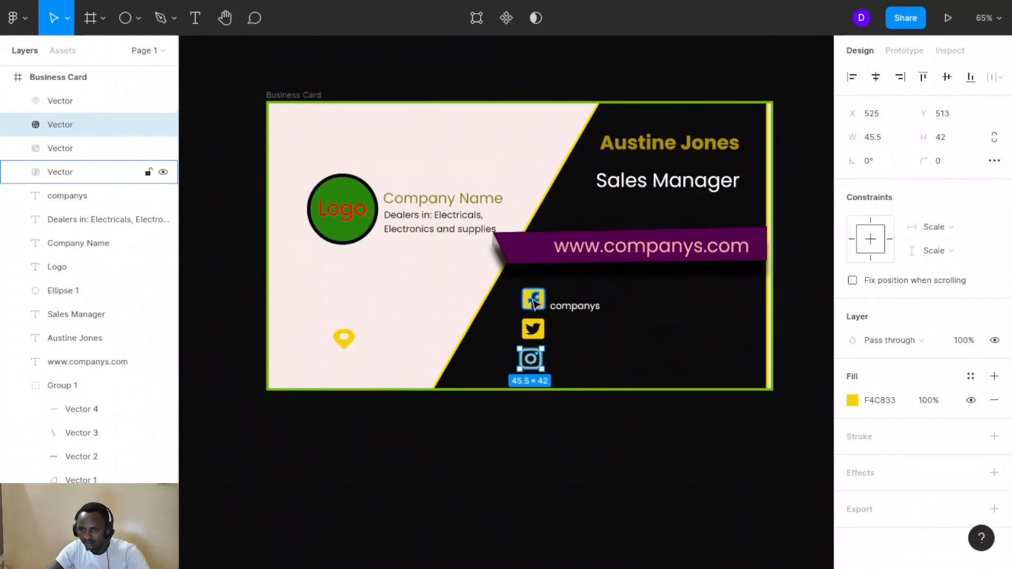
Raise the Facebook icon, tighten Twitter and Instagram beneath it, and place the pin at the bottom
{"action": "left_click_drag", "start_coordinate": [534, 301], "coordinate": [572, 294]}
{"action": "left_click", "coordinate": [539, 329]}
{"action": "left_click_drag", "start_coordinate": [540, 330], "coordinate": [542, 317]}
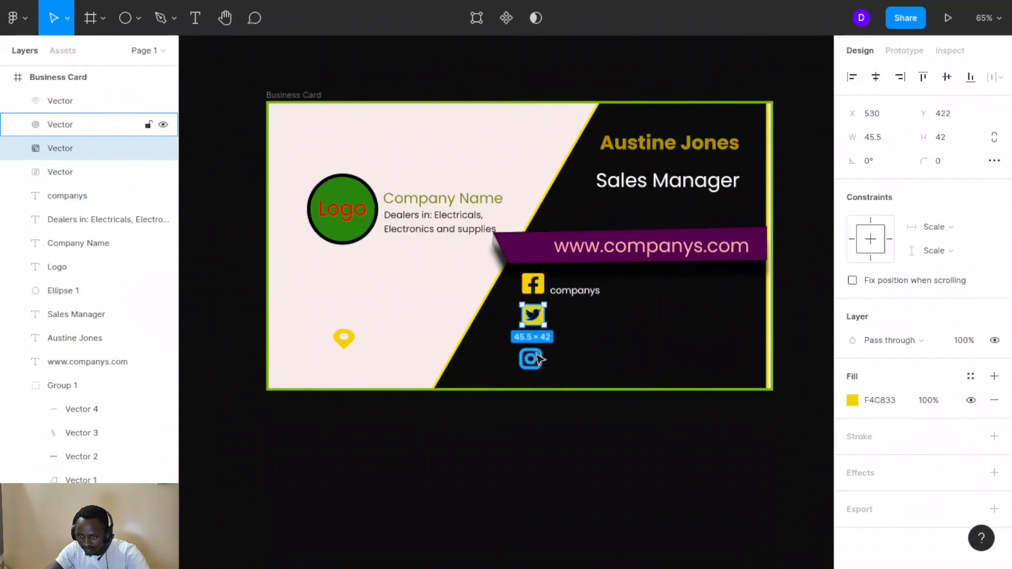
{"action": "left_click_drag", "start_coordinate": [535, 362], "coordinate": [538, 358]}
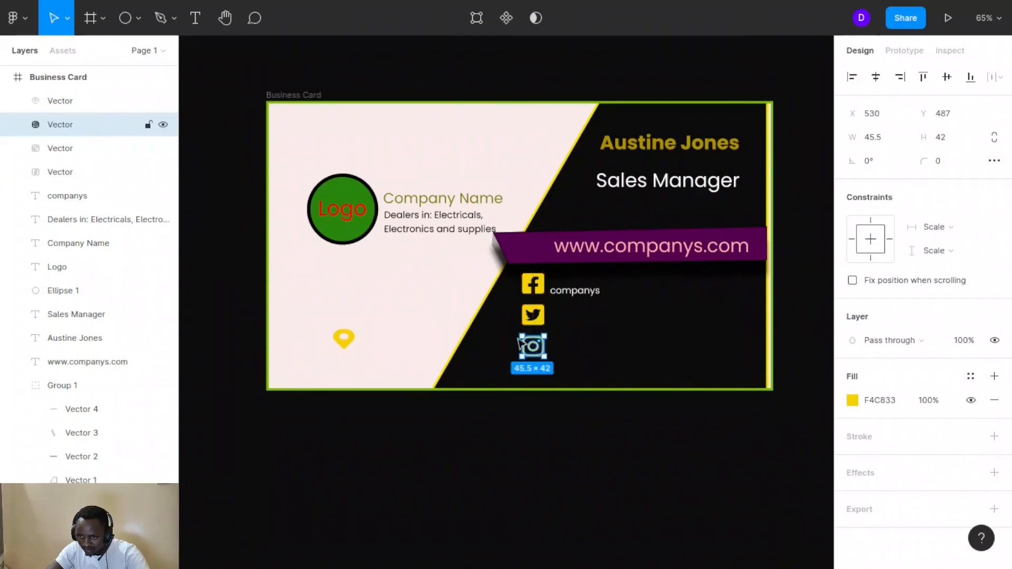
{"action": "left_click", "coordinate": [348, 340]}
{"action": "left_click_drag", "start_coordinate": [347, 340], "coordinate": [534, 376]}
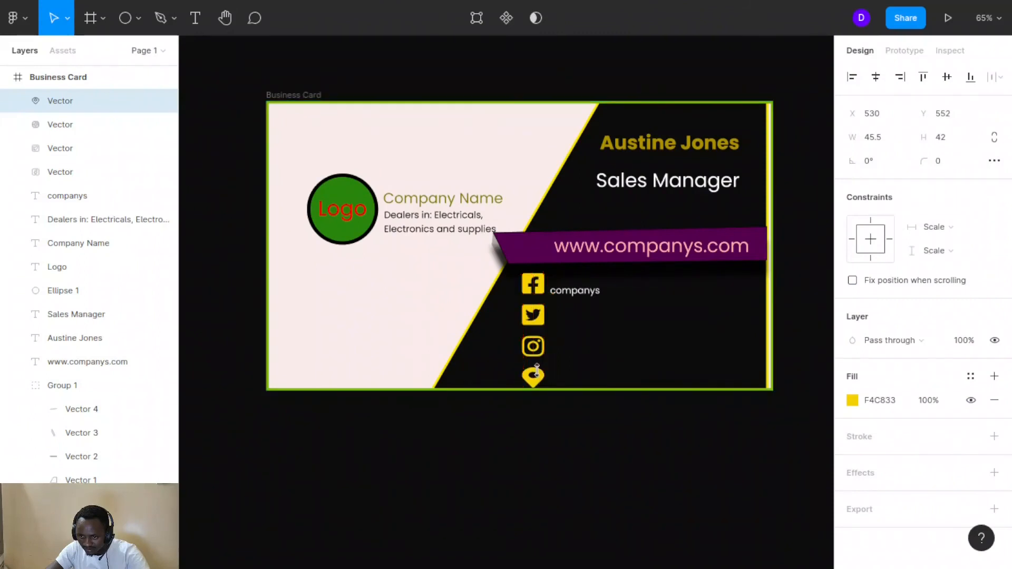
{"action": "left_click", "coordinate": [553, 443]}
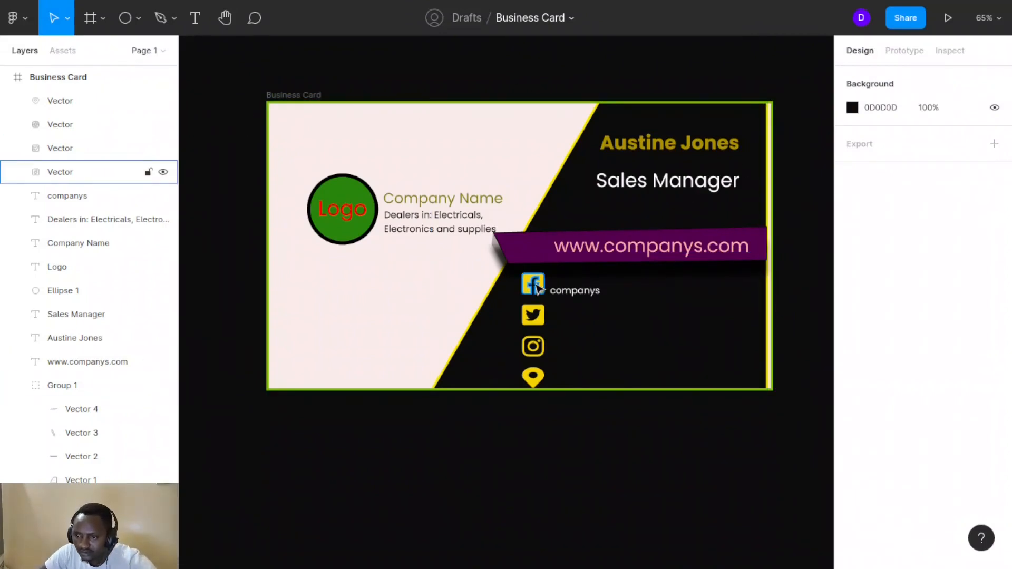
Nudge the four icons along the red guides until evenly spaced, the pin ending at Y 519
{"action": "mouse_move", "coordinate": [538, 287]}
{"action": "left_mouse_down"}
{"action": "mouse_move", "coordinate": [569, 292]}
{"action": "mouse_move", "coordinate": [537, 315]}
{"action": "mouse_move", "coordinate": [538, 304]}
{"action": "left_mouse_up"}
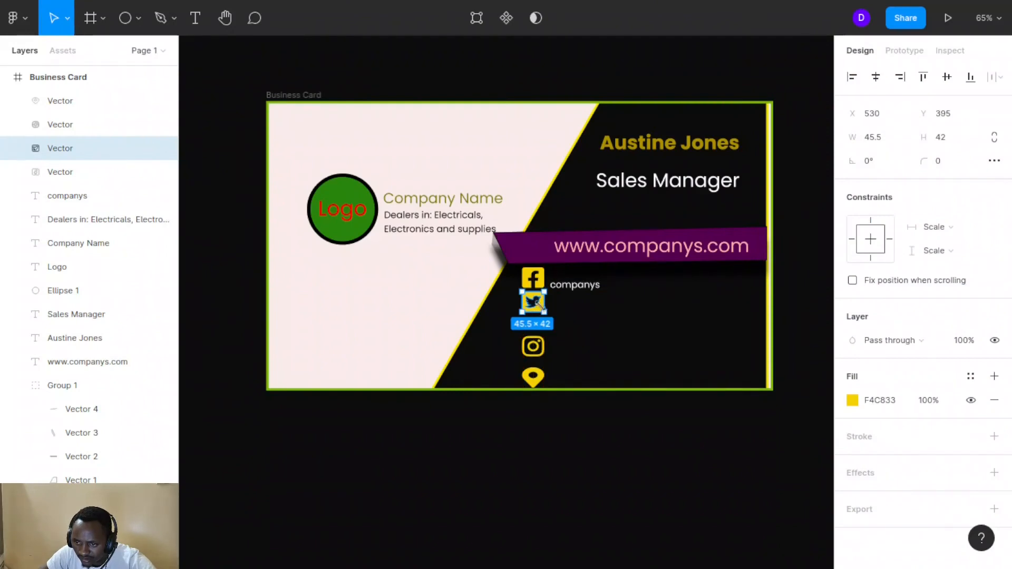
{"action": "left_click_drag", "start_coordinate": [540, 307], "coordinate": [541, 309]}
{"action": "left_click", "coordinate": [496, 314]}
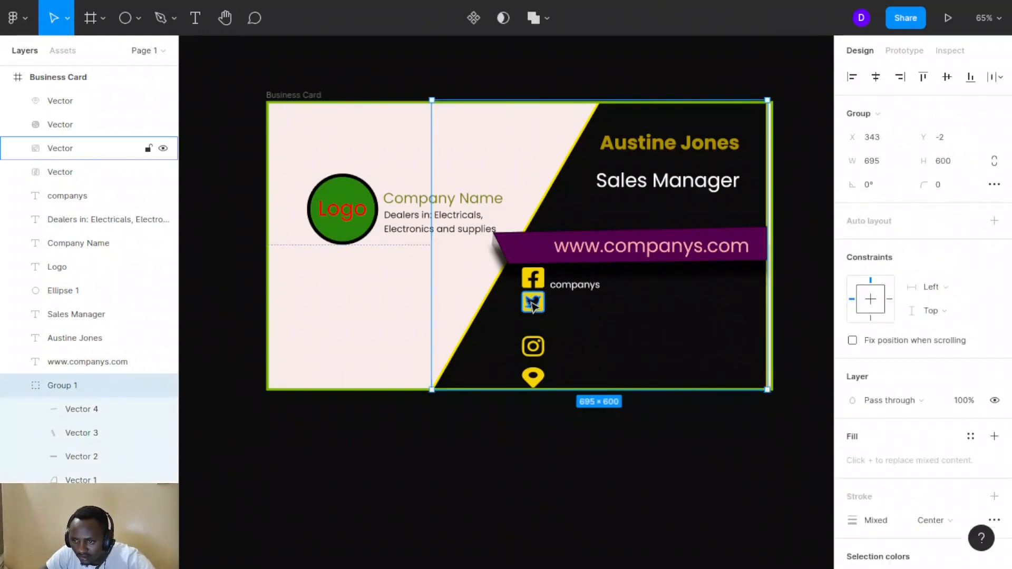
{"action": "left_click_drag", "start_coordinate": [535, 311], "coordinate": [533, 312]}
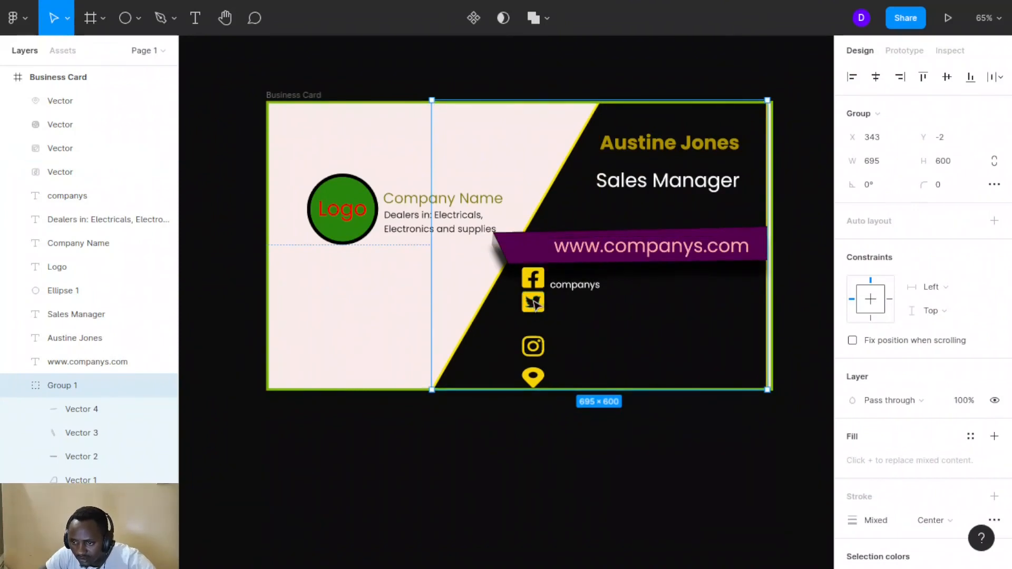
{"action": "left_click", "coordinate": [534, 305]}
{"action": "left_click_drag", "start_coordinate": [534, 310], "coordinate": [536, 312]}
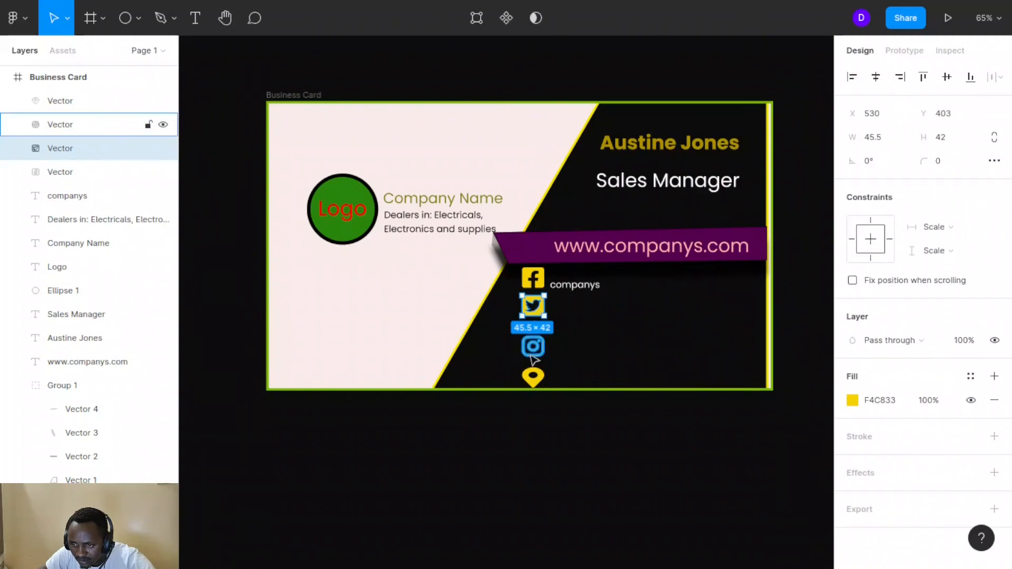
{"action": "left_click_drag", "start_coordinate": [533, 346], "coordinate": [534, 338]}
{"action": "left_click_drag", "start_coordinate": [533, 377], "coordinate": [535, 366]}
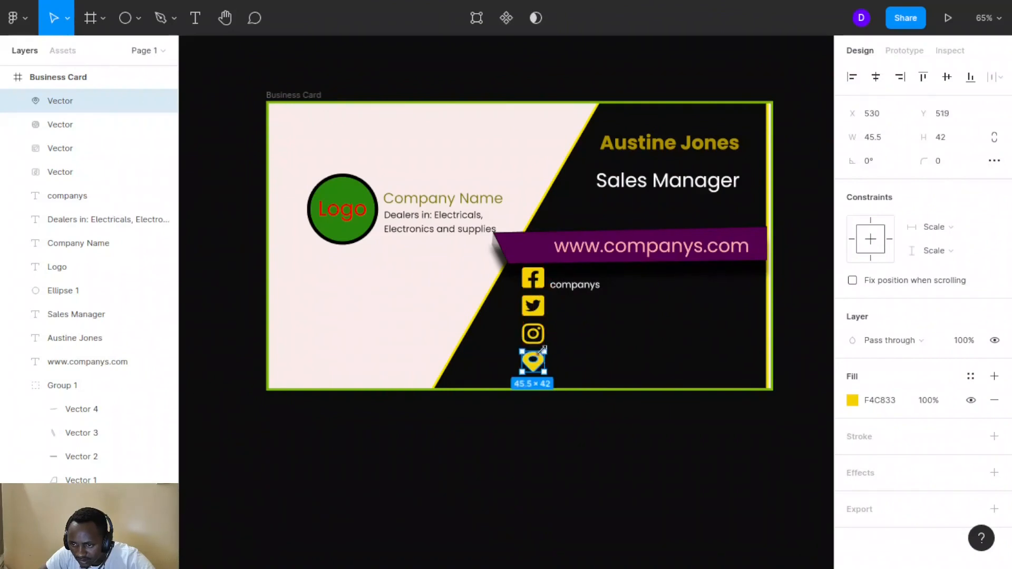
{"action": "left_click", "coordinate": [599, 361]}
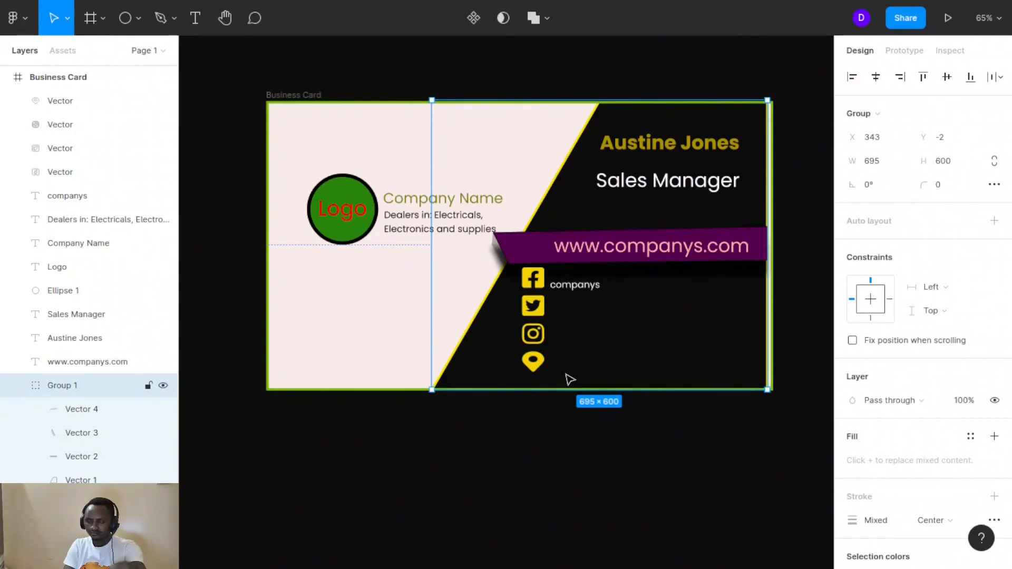
Edit the labels beside the Twitter and Instagram icons to read 'Companys'
{"action": "left_click", "coordinate": [533, 278]}
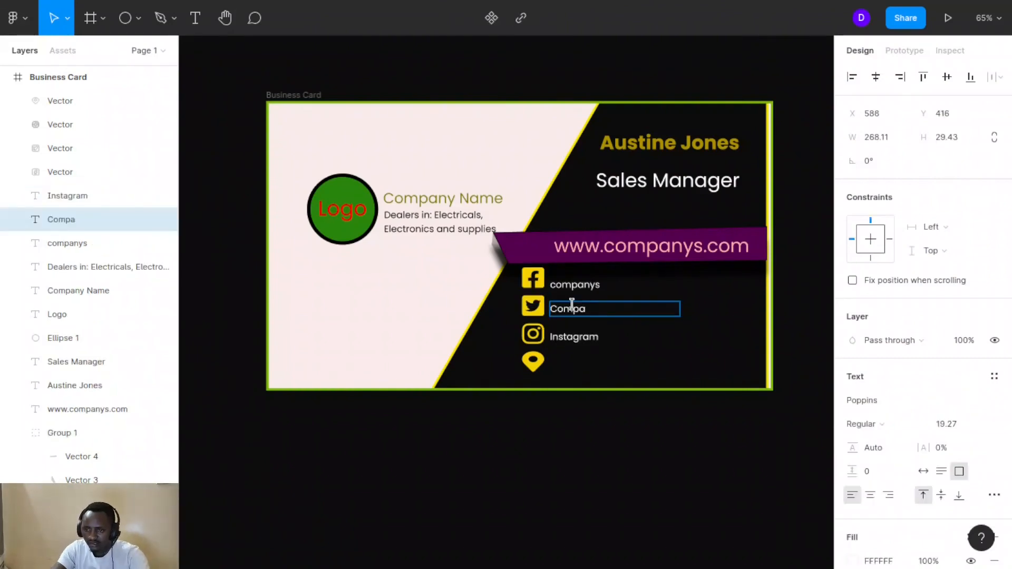
{"action": "type", "text": "nys"}
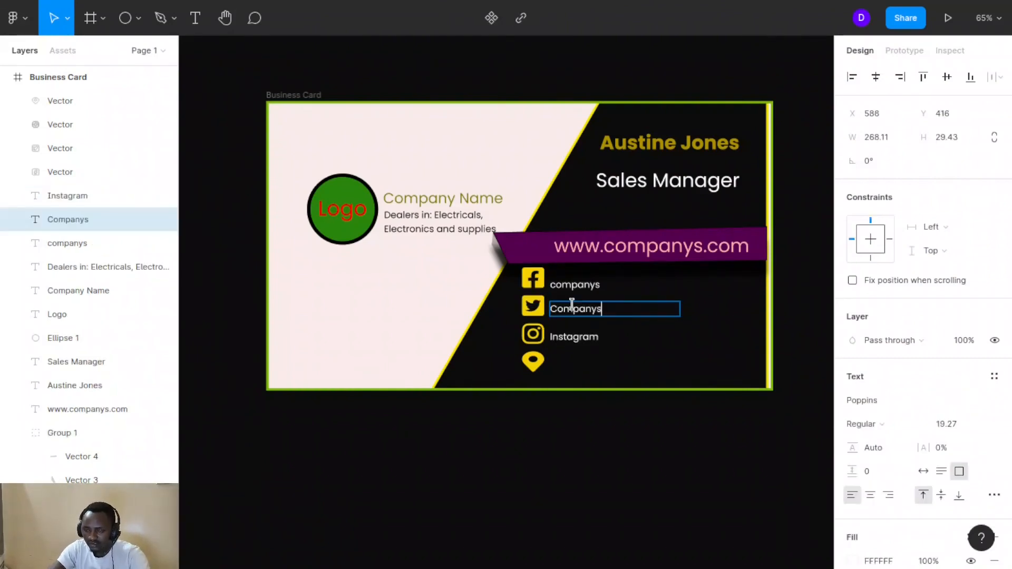
{"action": "left_click", "coordinate": [573, 337]}
{"action": "double_click", "coordinate": [583, 340]}
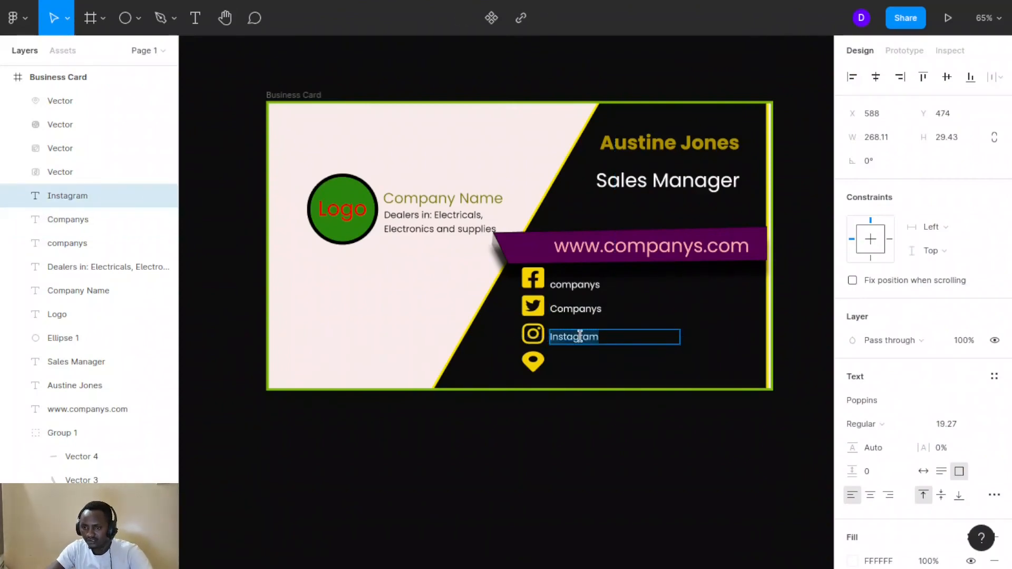
{"action": "type", "text": "Com"}
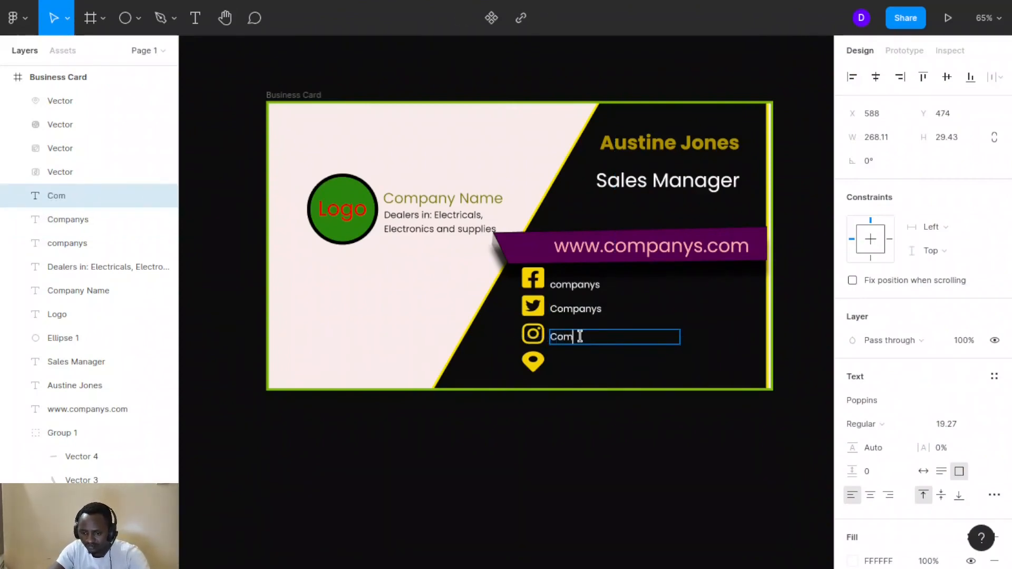
{"action": "type", "text": "panys"}
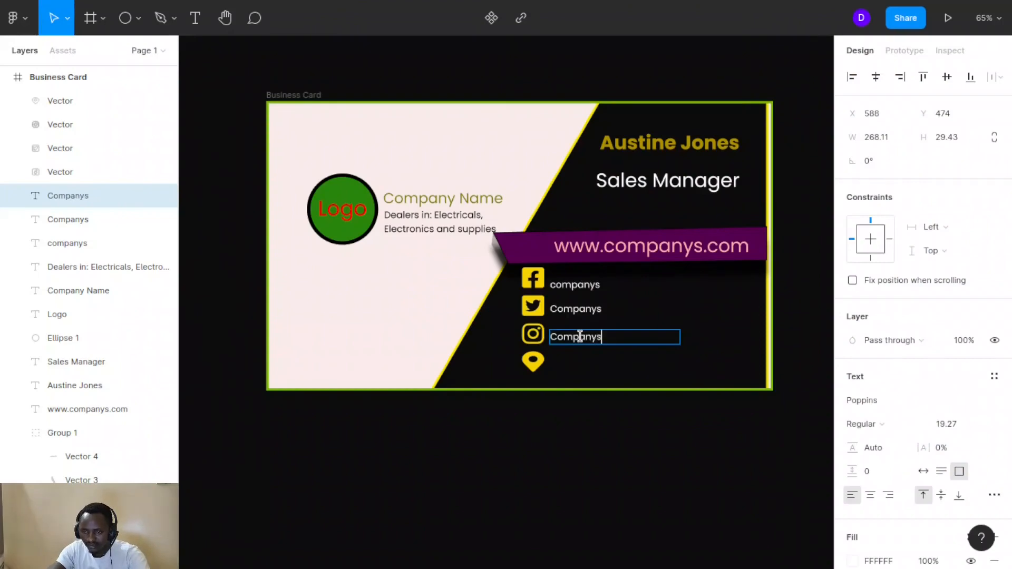
{"action": "key", "text": "Escape"}
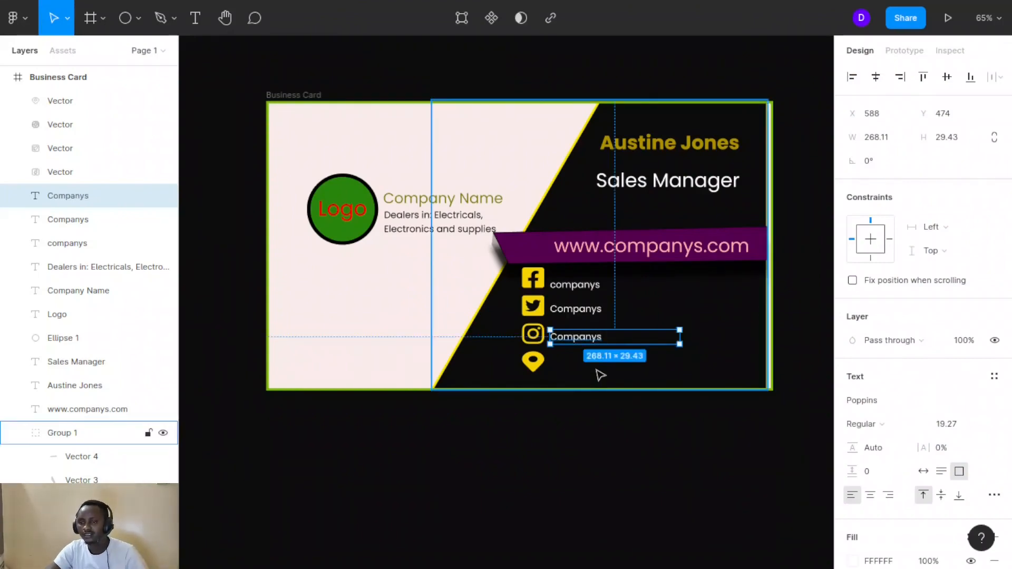
Duplicate the Instagram 'Companys' label to sit beside the location pin
{"action": "left_click", "coordinate": [560, 363]}
{"action": "left_click", "coordinate": [554, 340]}
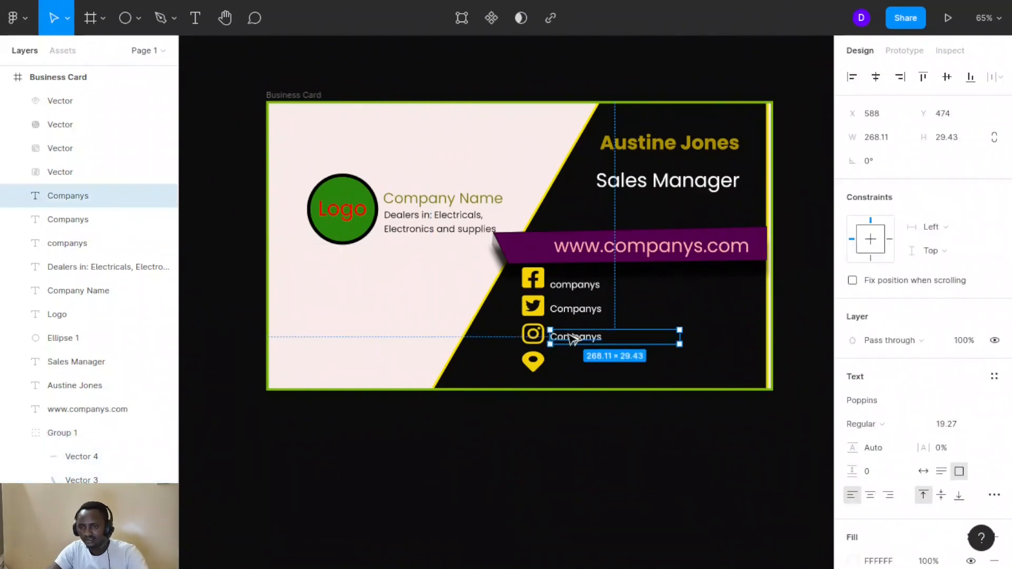
{"action": "left_click_drag", "start_coordinate": [571, 337], "coordinate": [571, 360]}
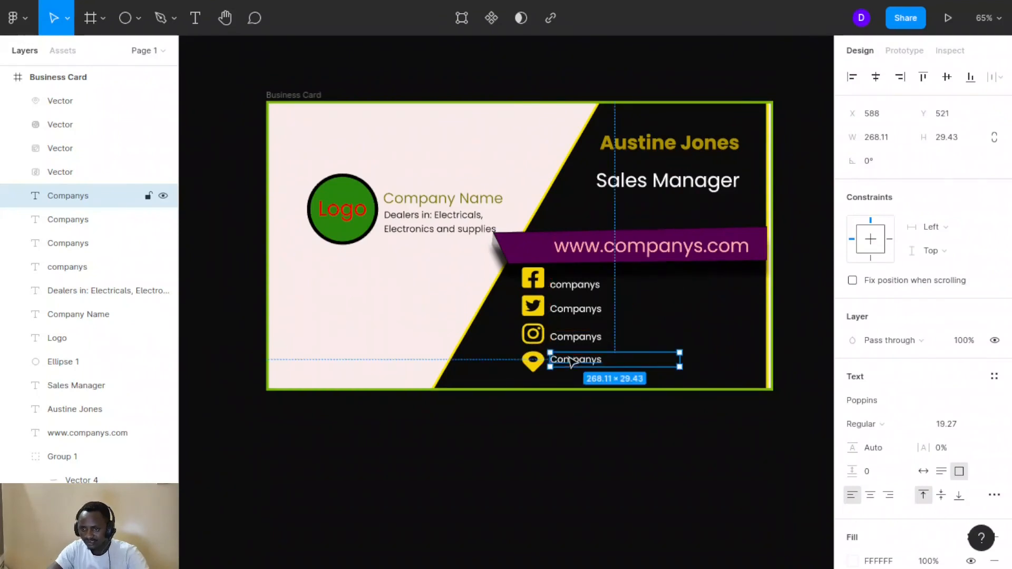
Replace the pin's label with a two-line number and street address, breaking after the comma
{"action": "double_click", "coordinate": [568, 358]}
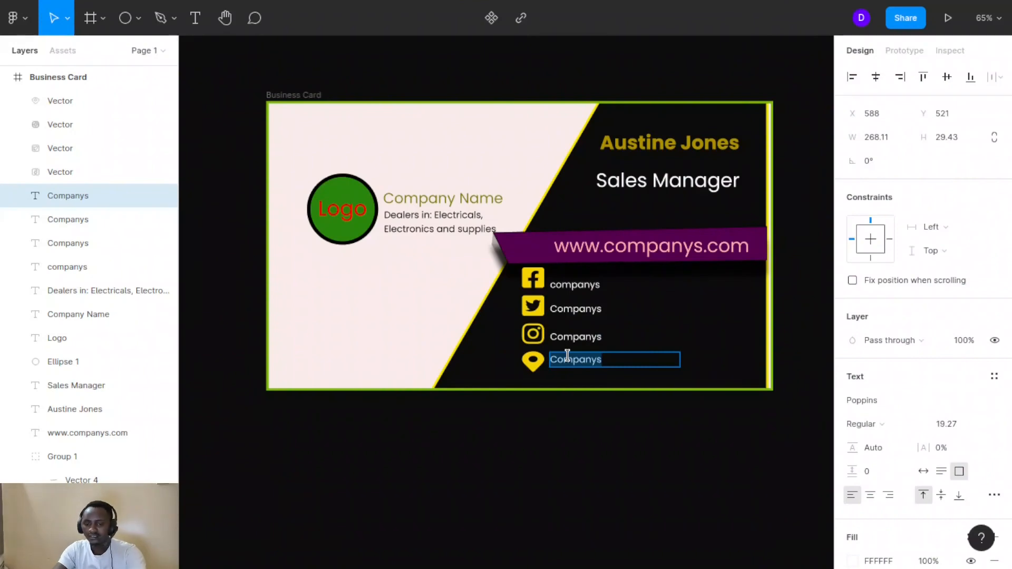
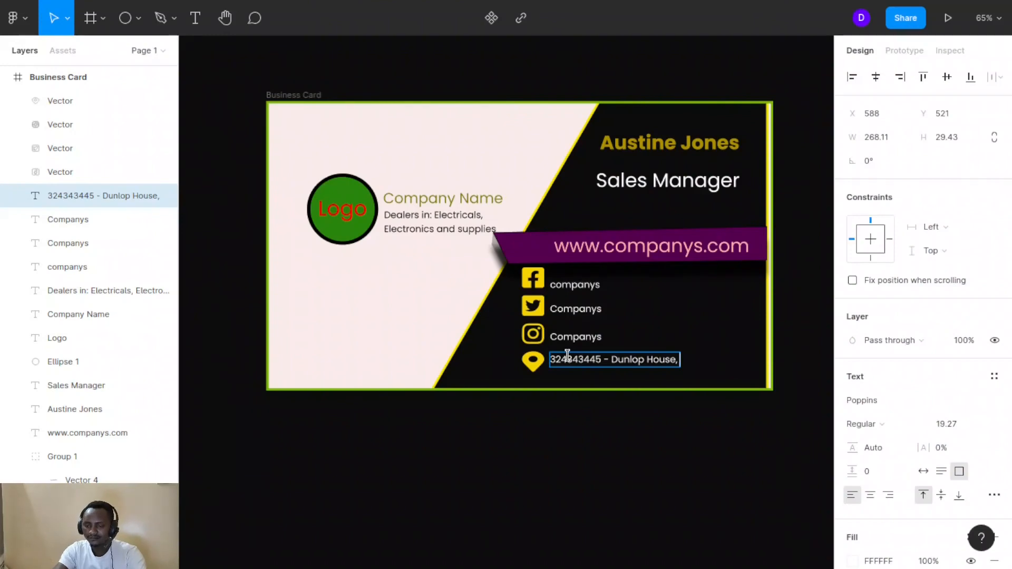
{"action": "key", "text": "Return"}
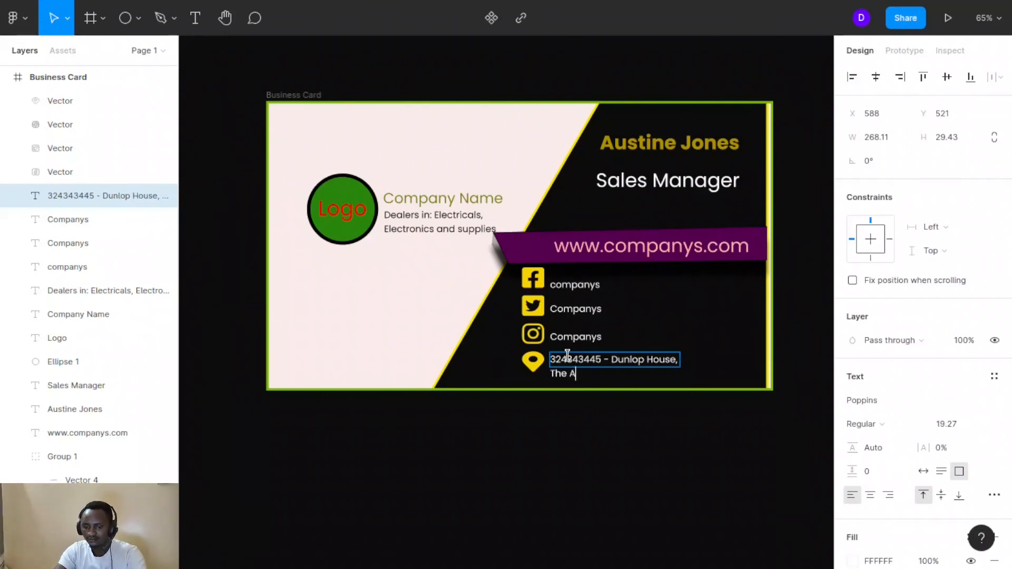
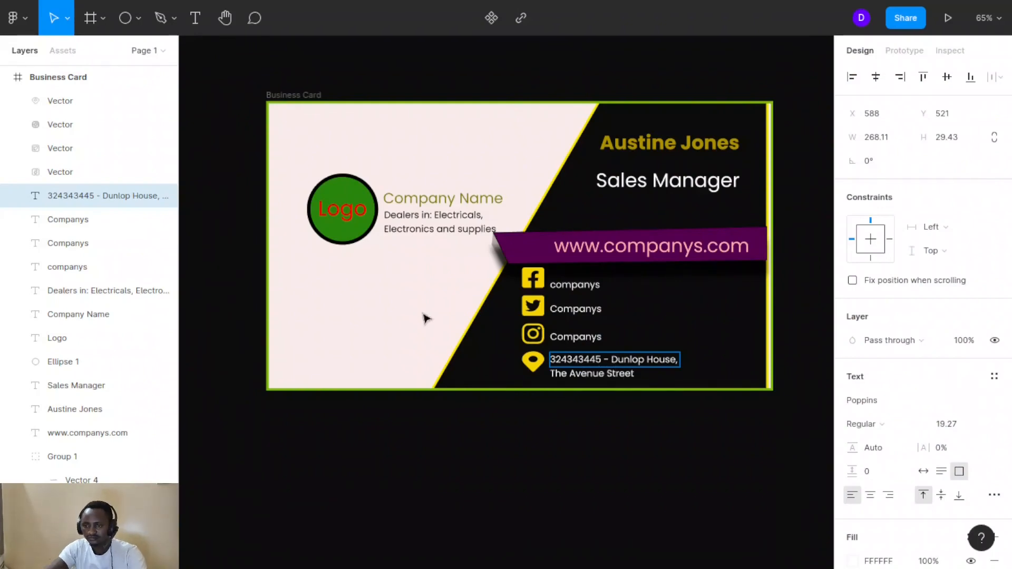
{"action": "key", "text": "Escape"}
{"action": "left_click", "coordinate": [373, 283]}
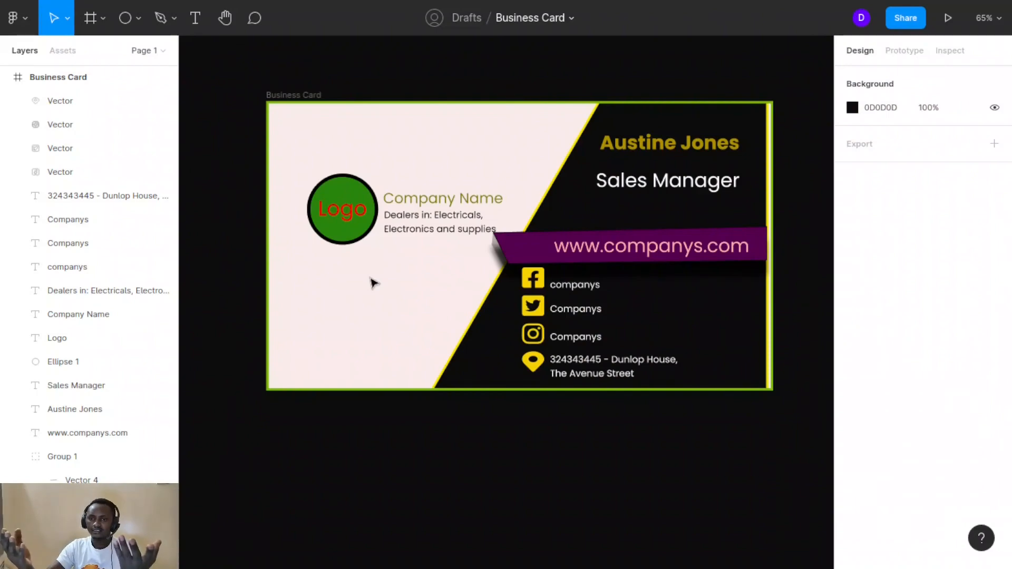
{"action": "scroll", "coordinate": [464, 456], "scroll_direction": "down", "scroll_amount": 3}
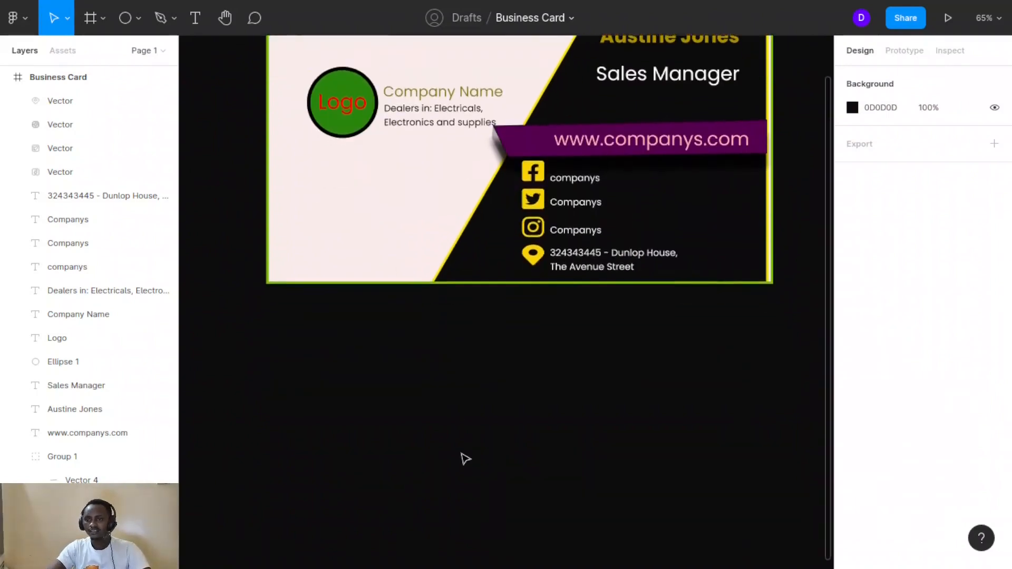
{"action": "scroll", "coordinate": [463, 457], "scroll_direction": "up", "scroll_amount": 4}
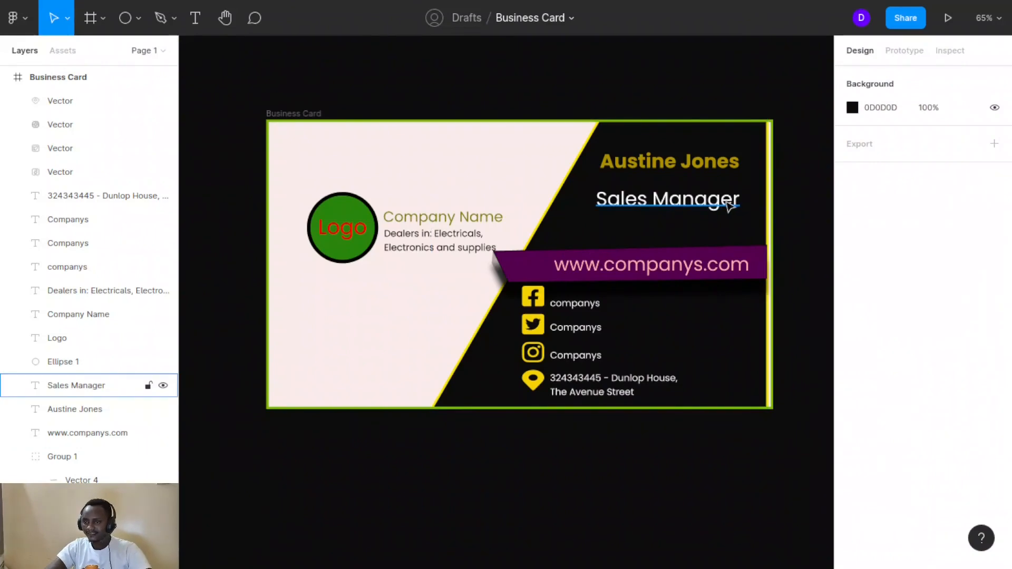
Copy a 'companys' label below Sales Manager and change it to a Telephone line with the contact number
{"action": "left_click", "coordinate": [666, 203]}
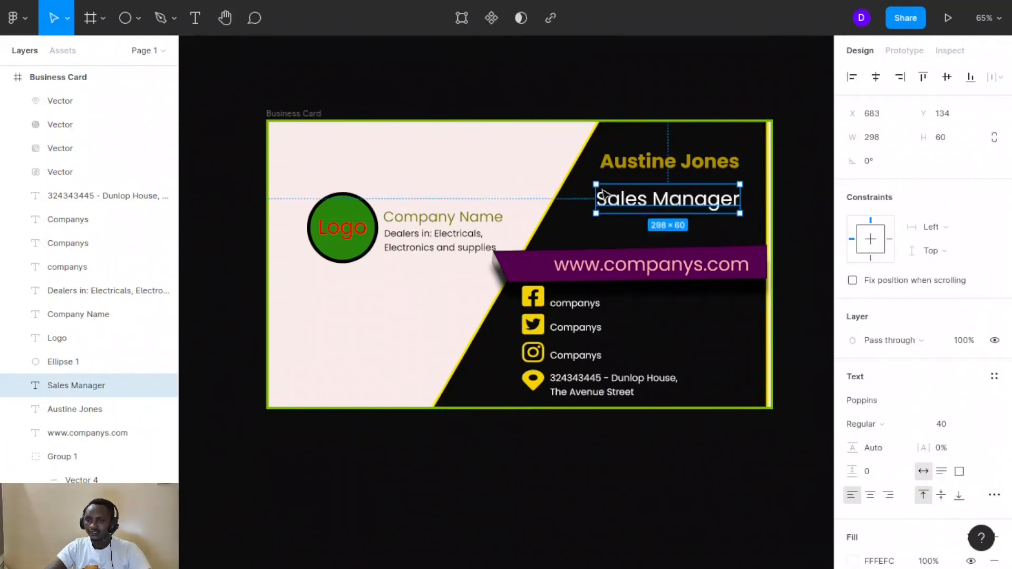
{"action": "left_click", "coordinate": [585, 304]}
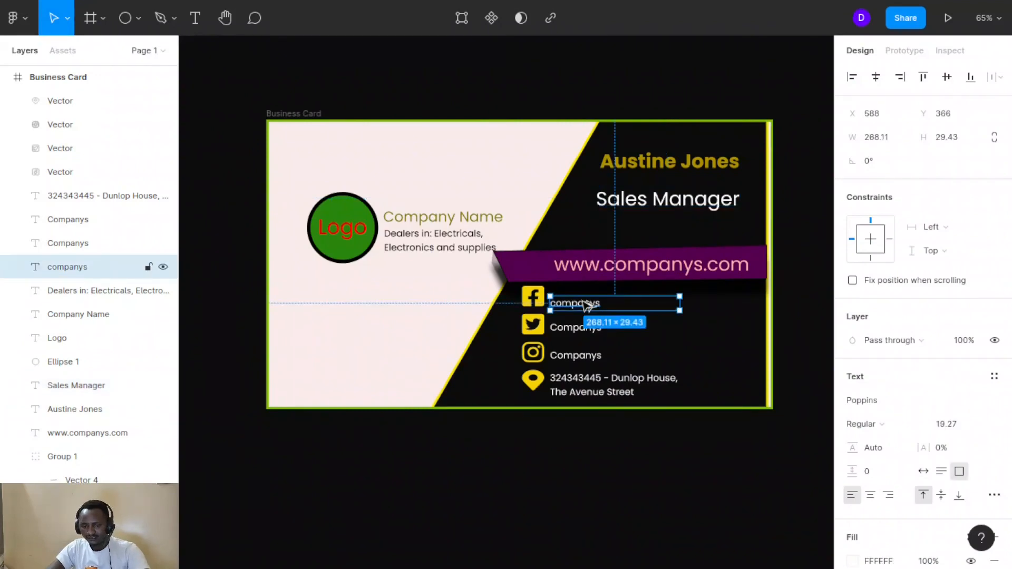
{"action": "left_click_drag", "start_coordinate": [588, 306], "coordinate": [630, 220]}
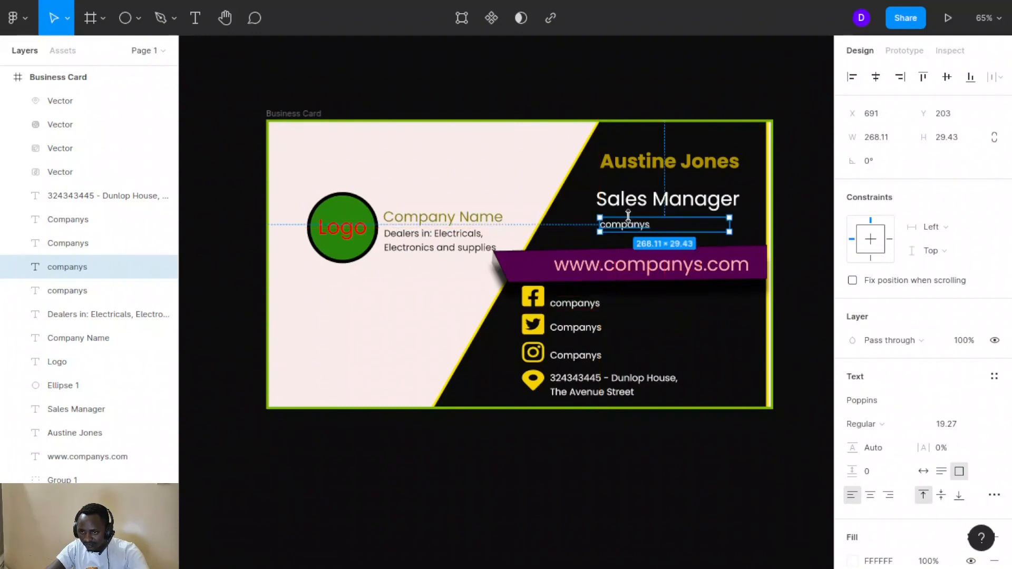
{"action": "double_click", "coordinate": [623, 225]}
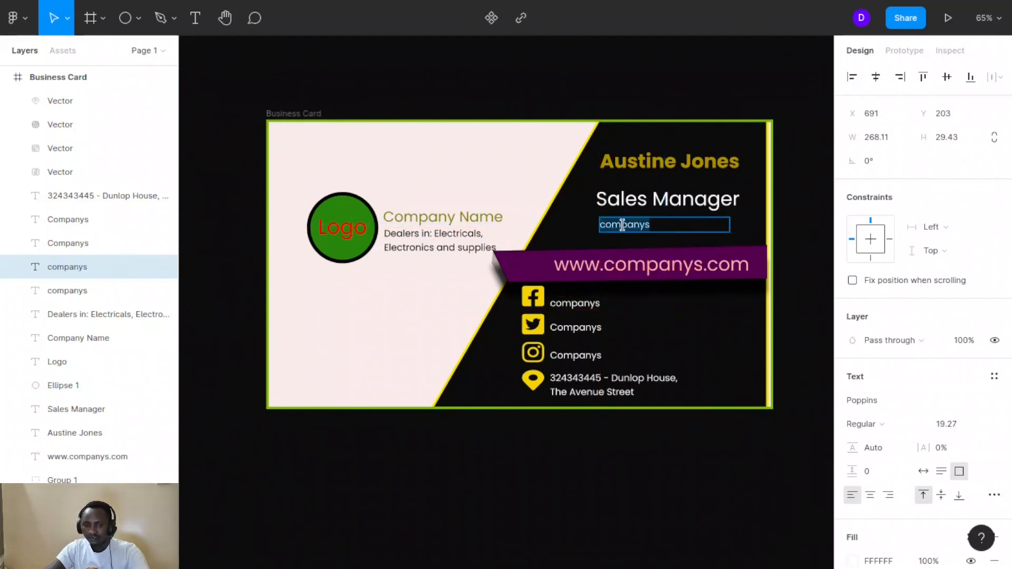
{"action": "type", "text": "Tel"}
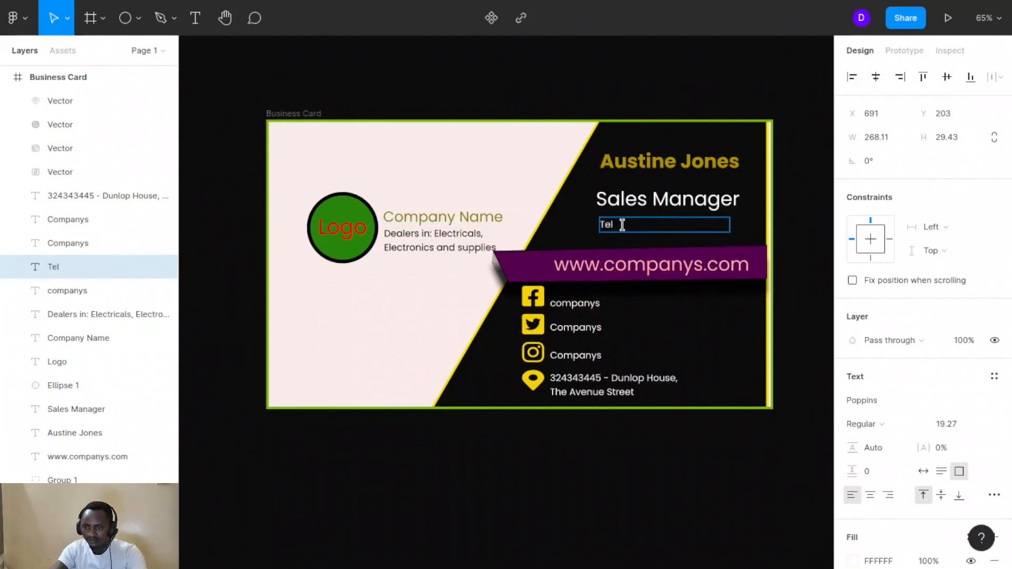
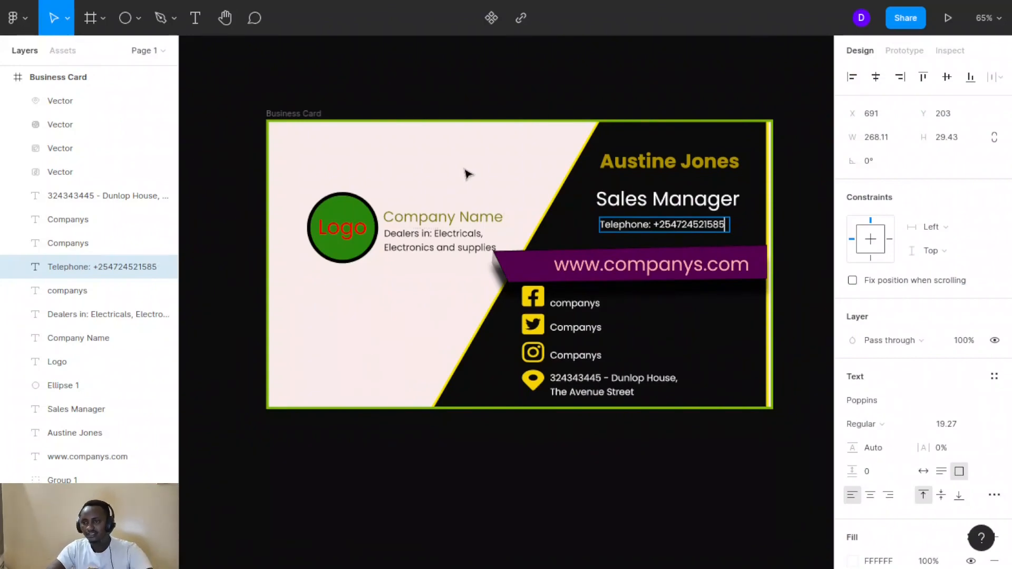
{"action": "key", "text": "Escape"}
{"action": "left_click", "coordinate": [532, 168]}
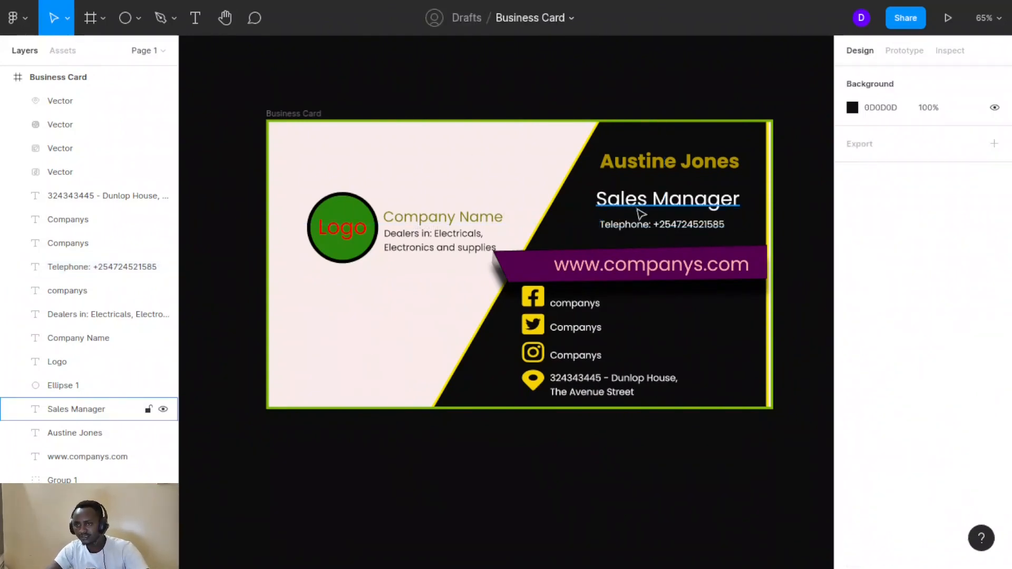
Scale the telephone line with the Scale tool so its text grows to about 23 px
{"action": "left_click", "coordinate": [659, 226]}
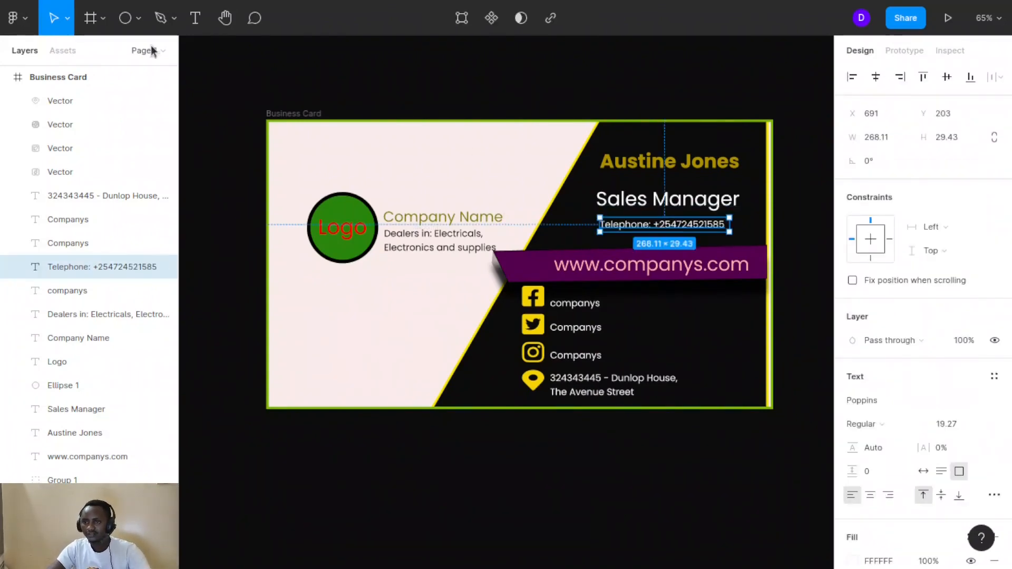
{"action": "left_click", "coordinate": [69, 20]}
{"action": "left_click", "coordinate": [61, 70]}
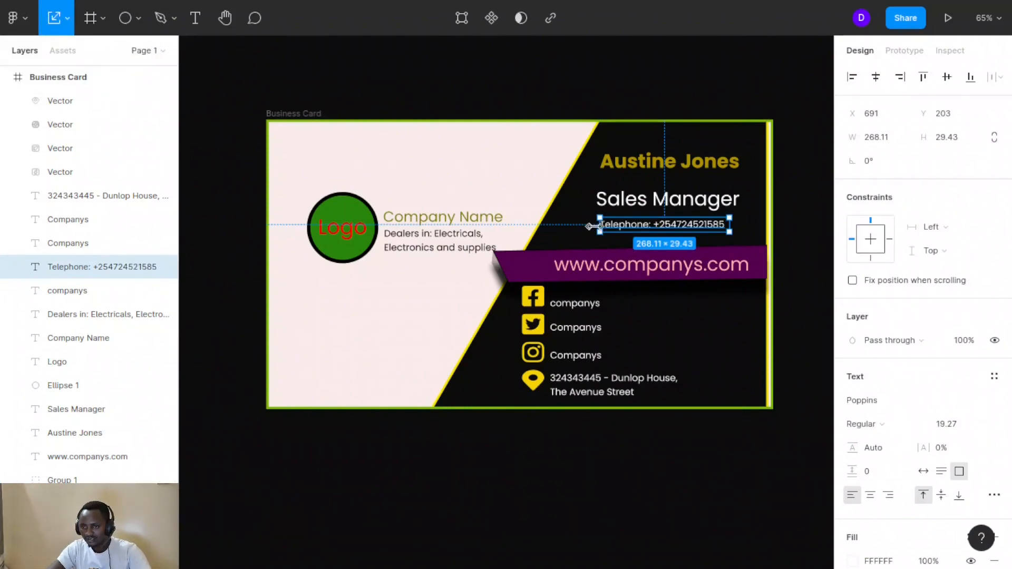
{"action": "left_click_drag", "start_coordinate": [590, 227], "coordinate": [579, 225]}
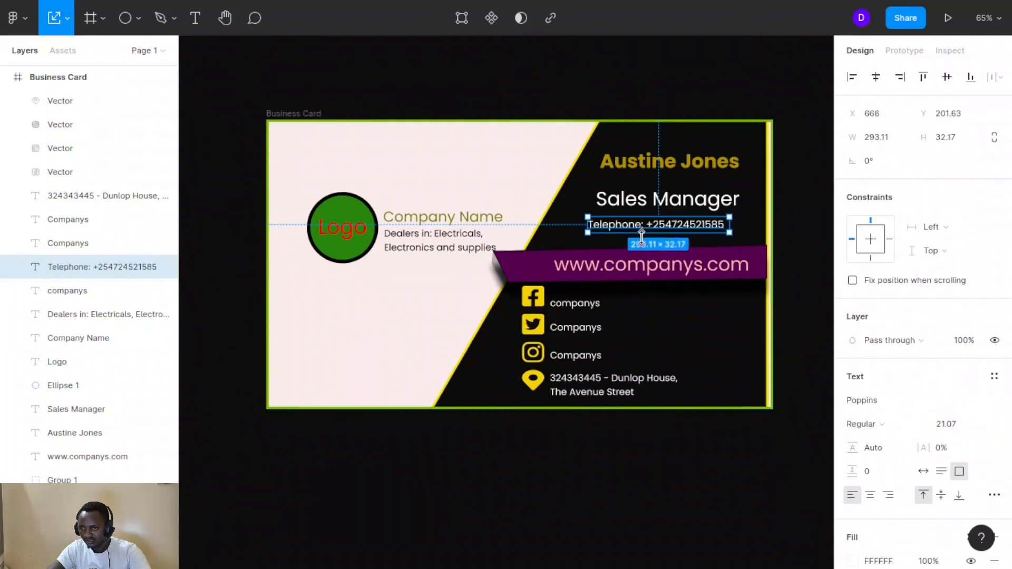
{"action": "left_click_drag", "start_coordinate": [646, 232], "coordinate": [688, 228]}
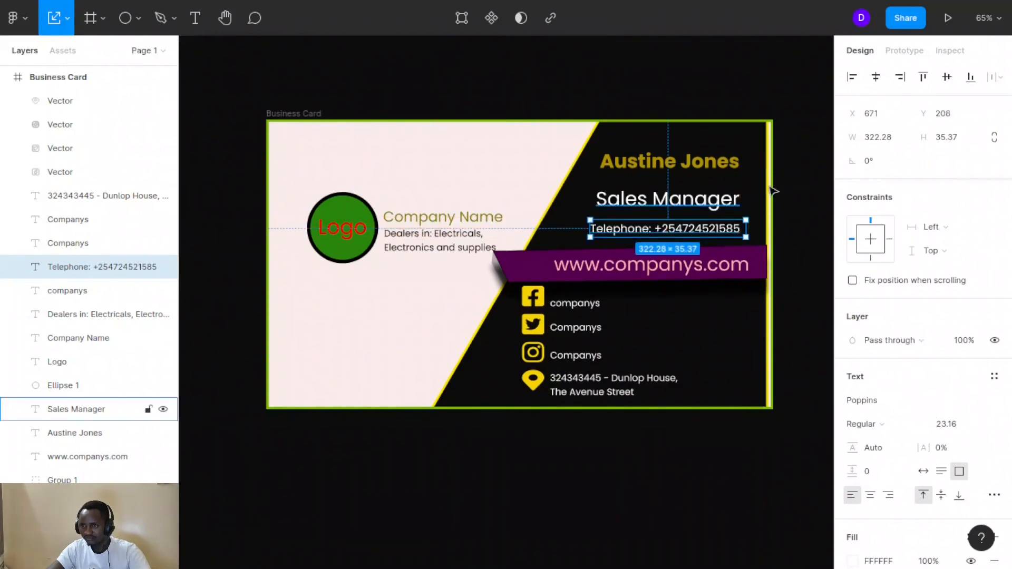
{"action": "left_click", "coordinate": [790, 186]}
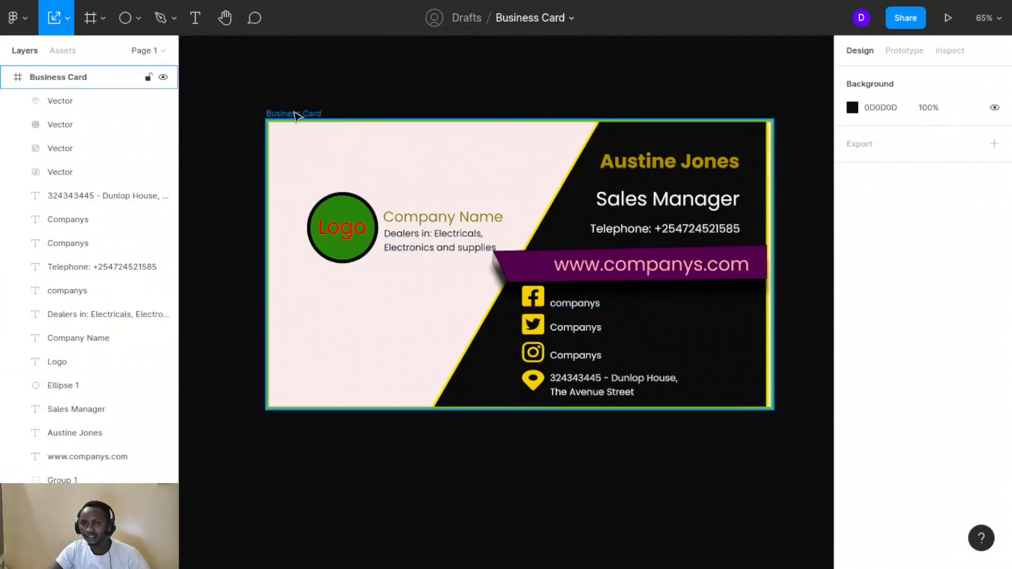
Add a 12-column FF0000 layout grid at 10%, gutter 20, to the Business Card frame
{"action": "left_click", "coordinate": [297, 115]}
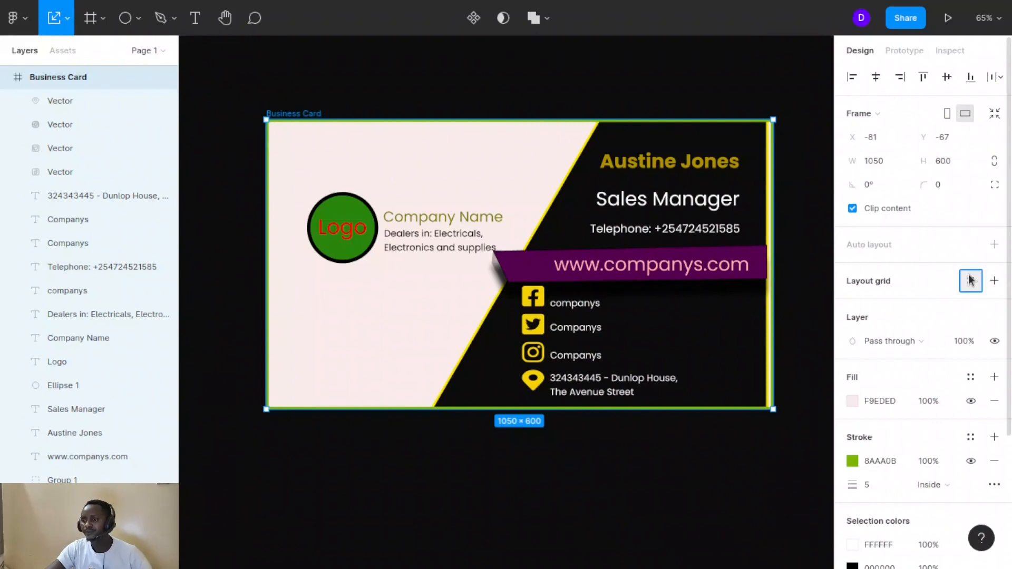
{"action": "left_click", "coordinate": [970, 281]}
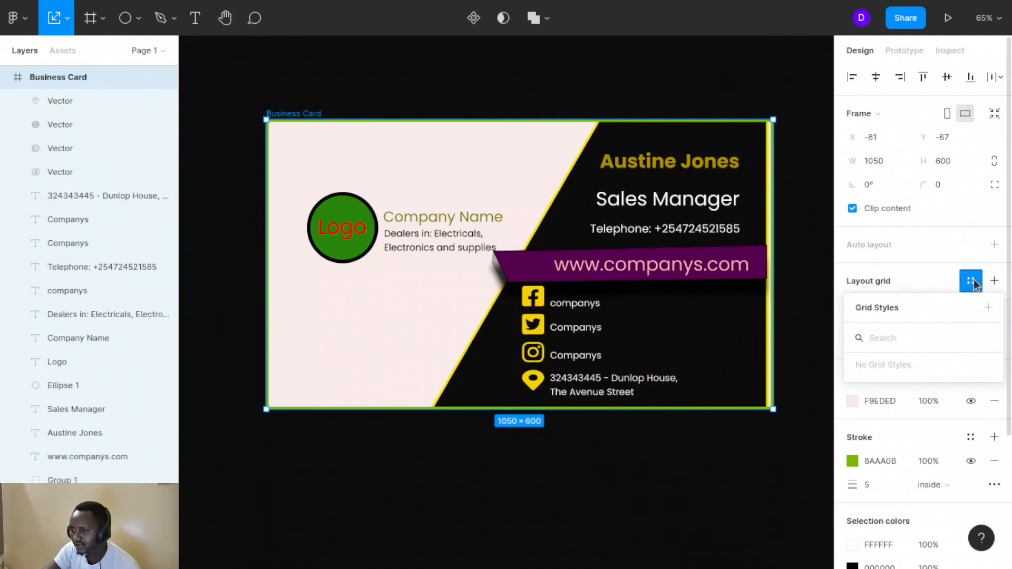
{"action": "left_click", "coordinate": [970, 280]}
{"action": "left_click", "coordinate": [1002, 285]}
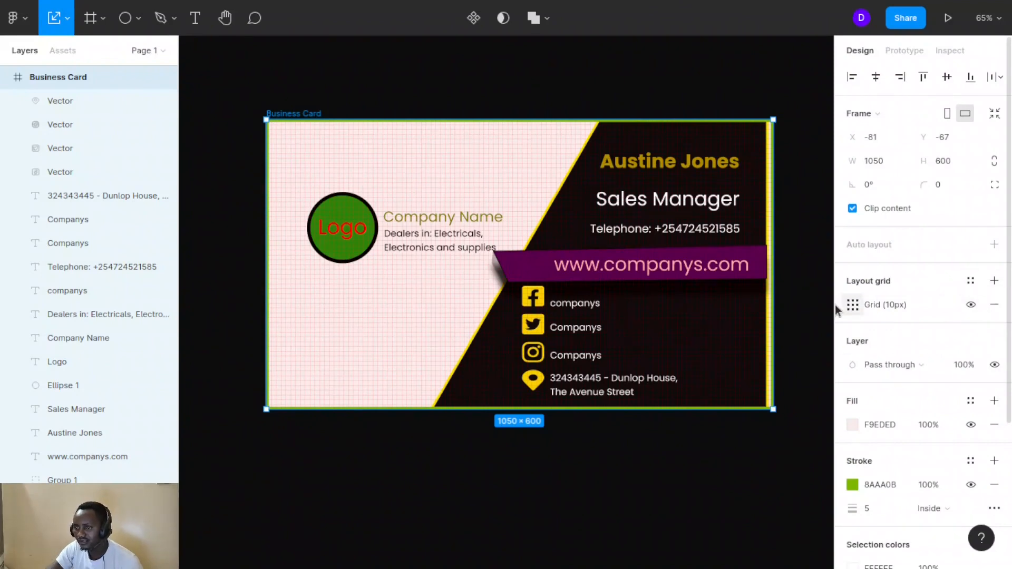
{"action": "left_click", "coordinate": [853, 306]}
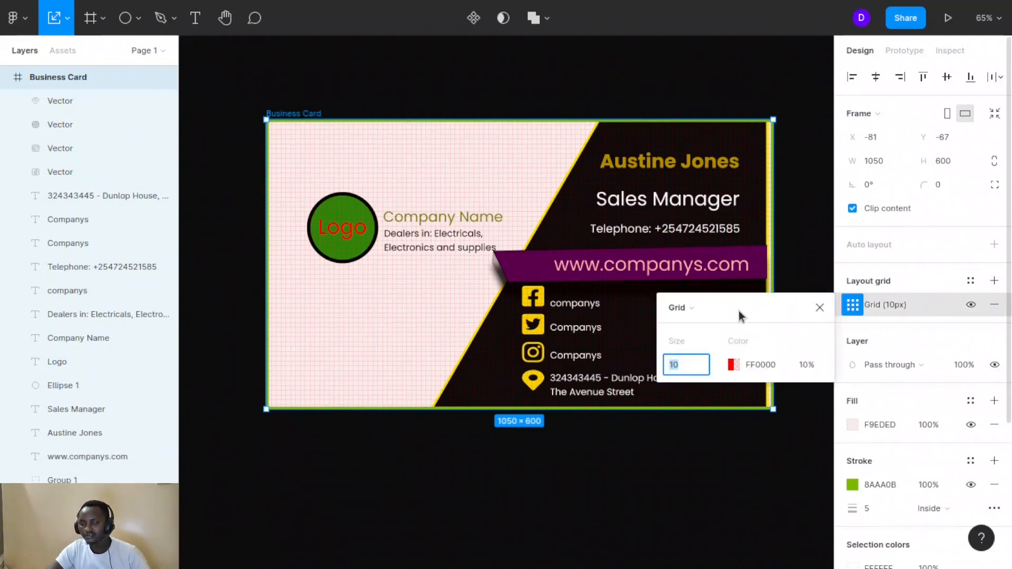
{"action": "left_click_drag", "start_coordinate": [739, 315], "coordinate": [791, 321]}
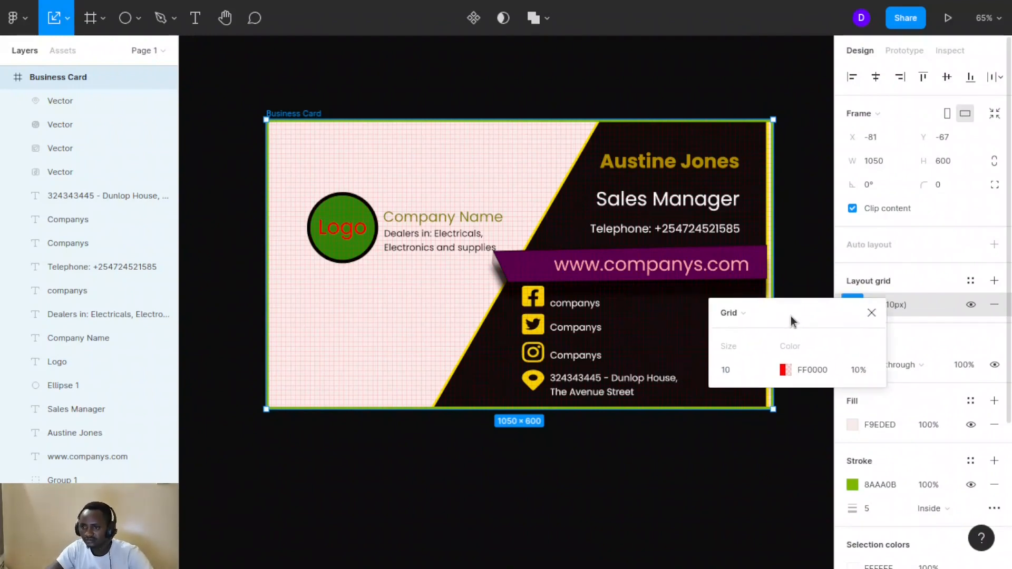
{"action": "left_click", "coordinate": [772, 316]}
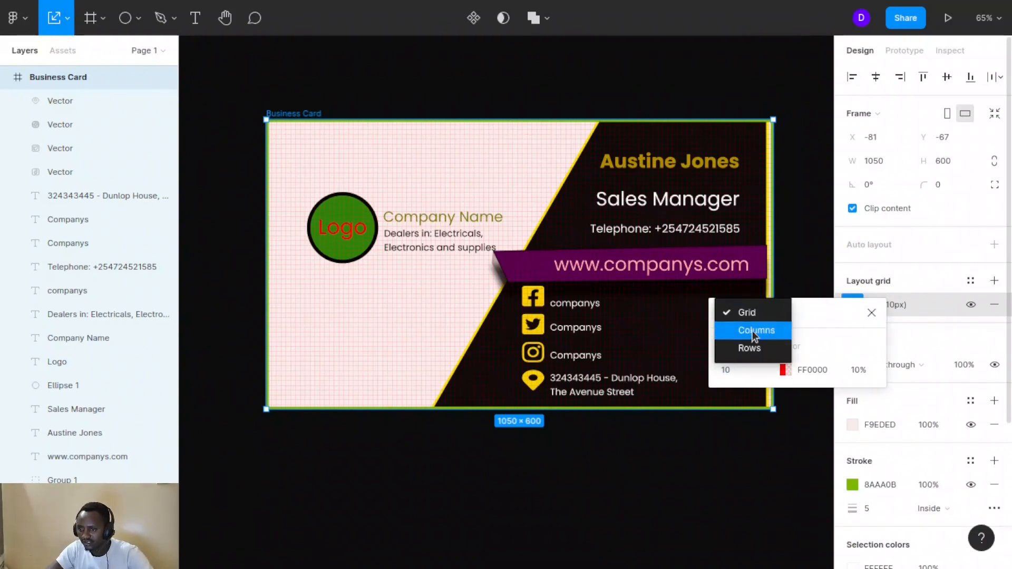
{"action": "left_click", "coordinate": [755, 330]}
{"action": "left_click", "coordinate": [732, 372]}
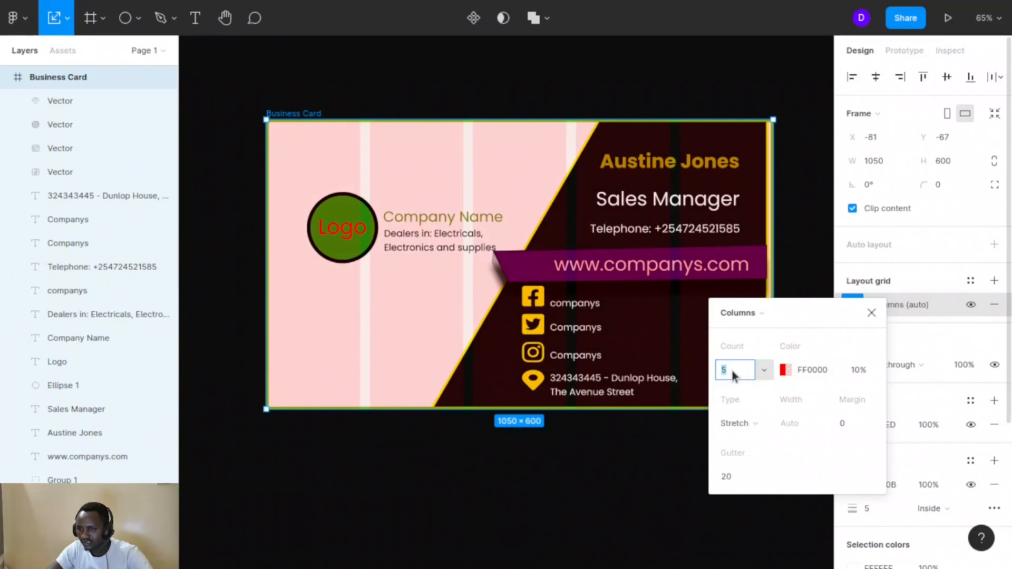
{"action": "left_click", "coordinate": [812, 313]}
{"action": "left_click_drag", "start_coordinate": [810, 316], "coordinate": [900, 244]}
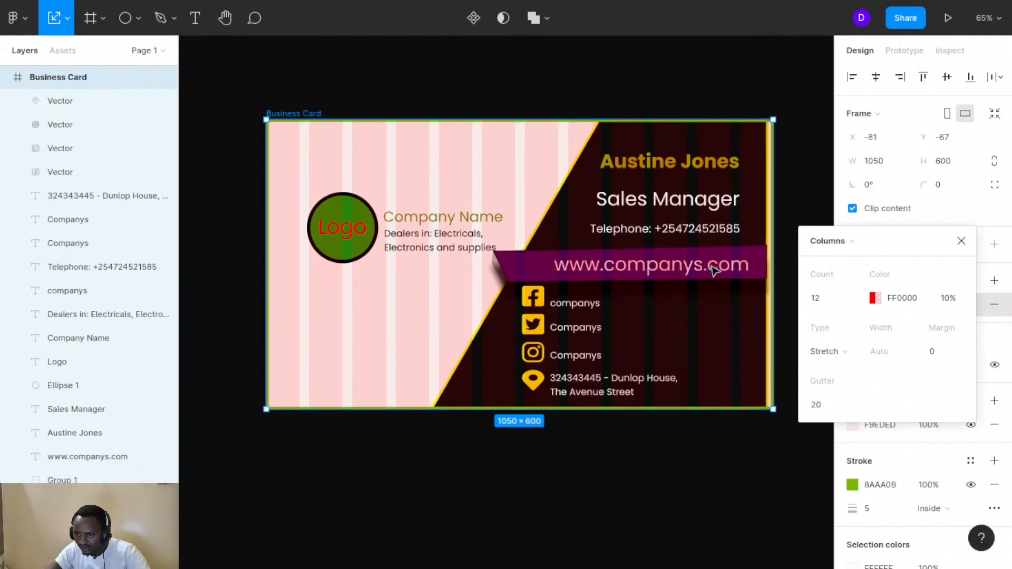
{"action": "left_click_drag", "start_coordinate": [714, 267], "coordinate": [683, 266]}
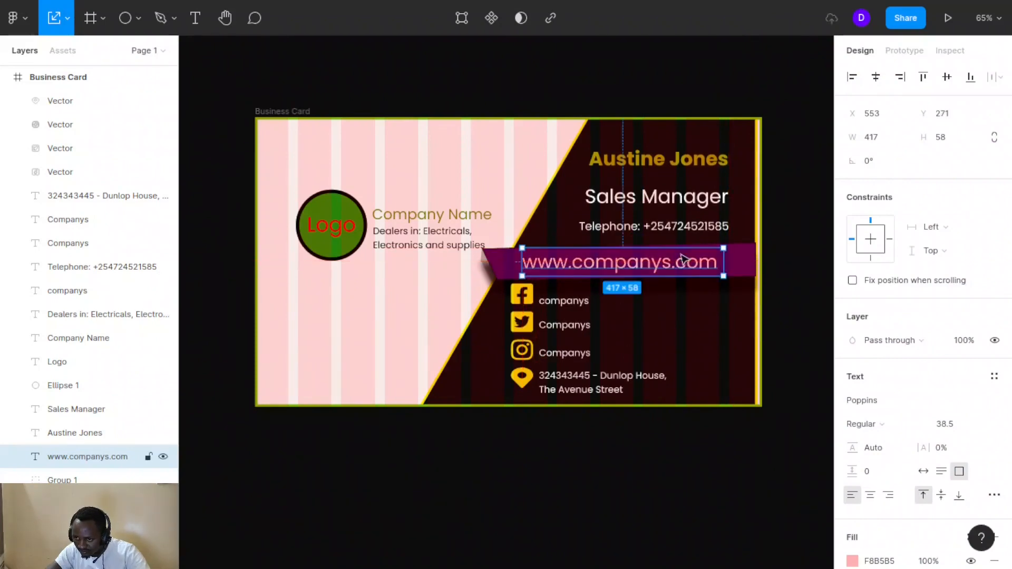
Snap the telephone line, Sales Manager title and name into alignment on the guides
{"action": "left_click", "coordinate": [690, 230]}
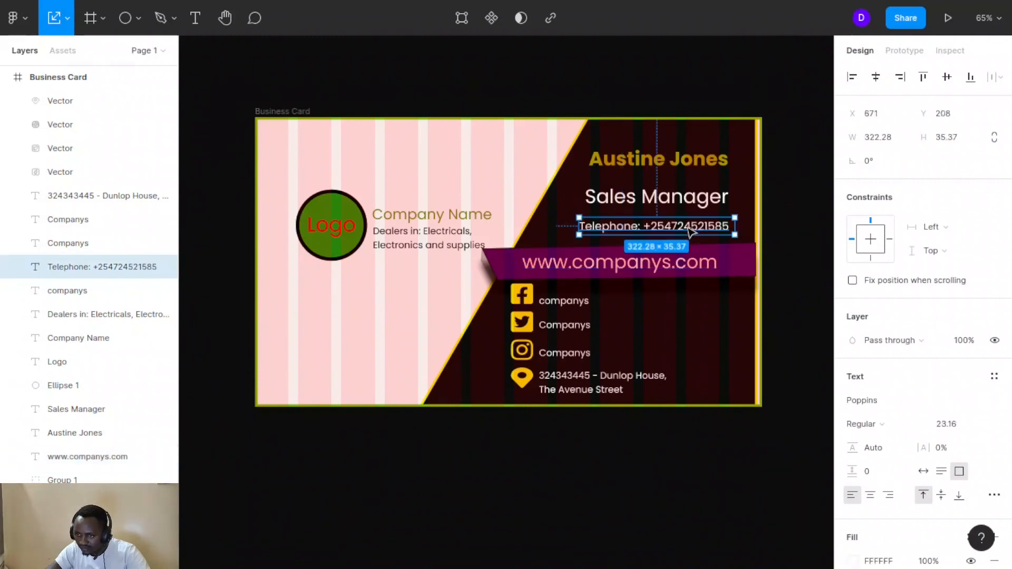
{"action": "left_click_drag", "start_coordinate": [688, 231], "coordinate": [683, 205]}
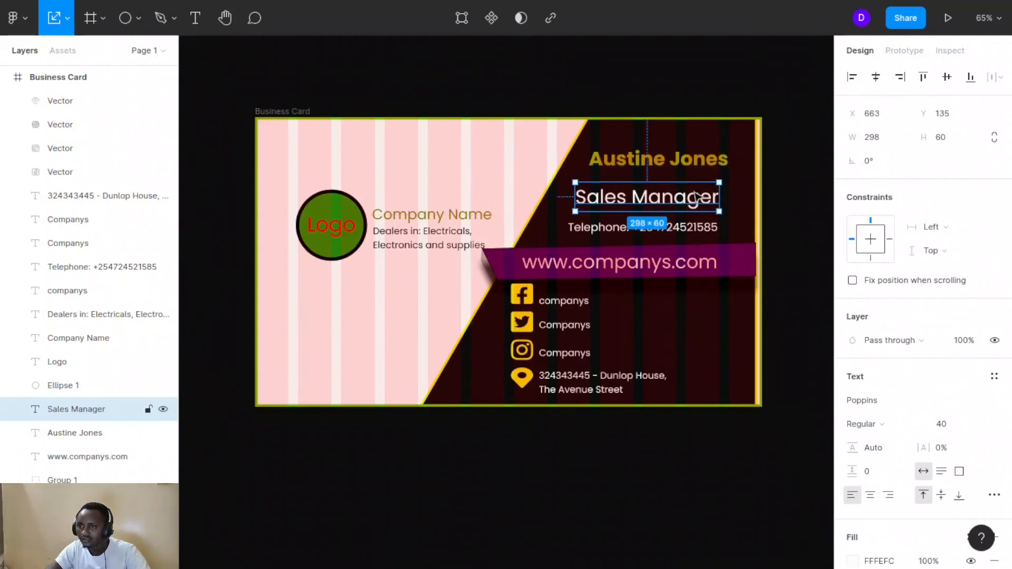
{"action": "left_click_drag", "start_coordinate": [691, 204], "coordinate": [696, 205]}
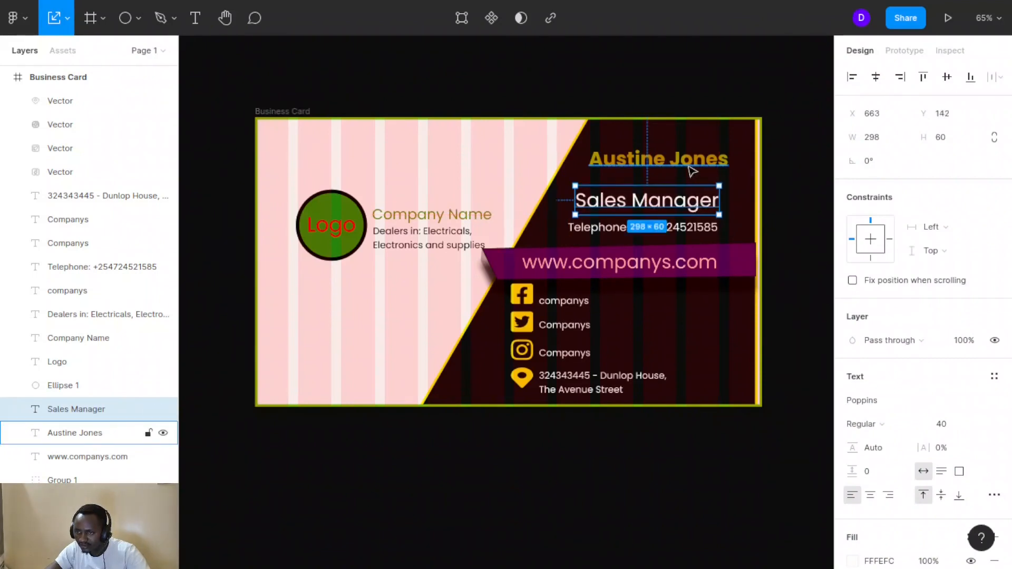
{"action": "left_click_drag", "start_coordinate": [695, 164], "coordinate": [686, 169]}
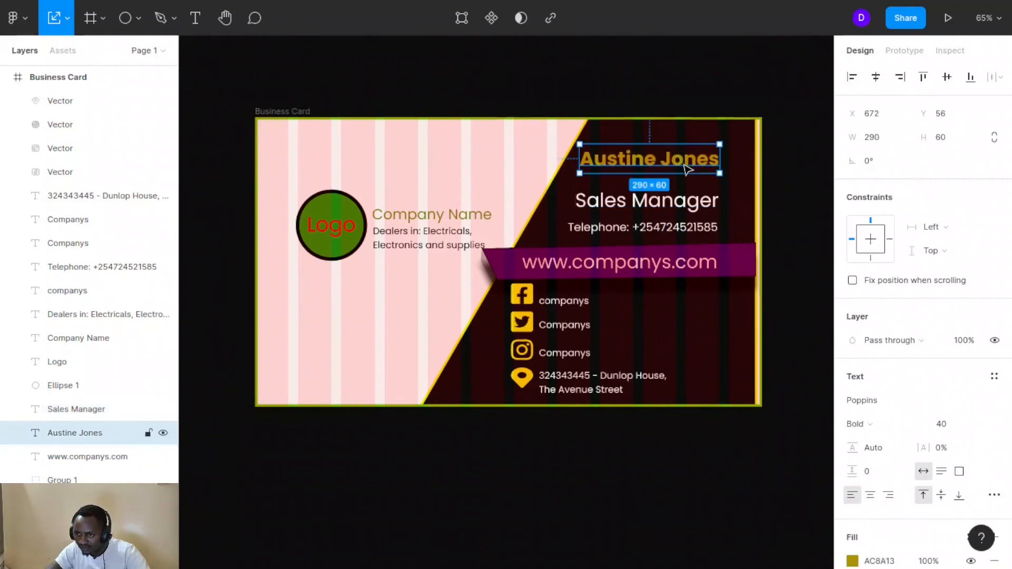
{"action": "left_click", "coordinate": [772, 332]}
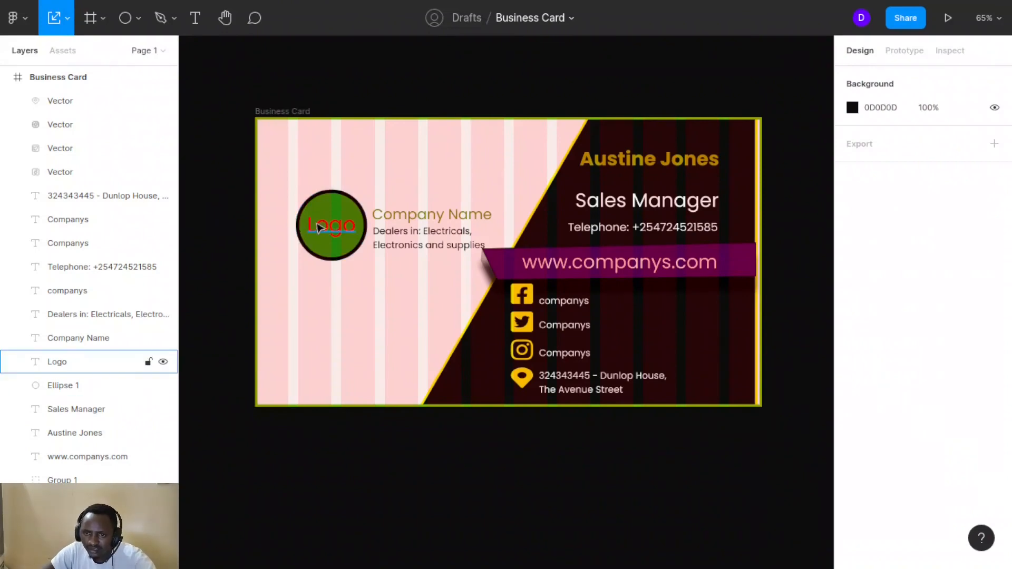
Group the logo, company name and description, and nudge the group to X 89, Y 136
{"action": "left_click_drag", "start_coordinate": [308, 185], "coordinate": [420, 293]}
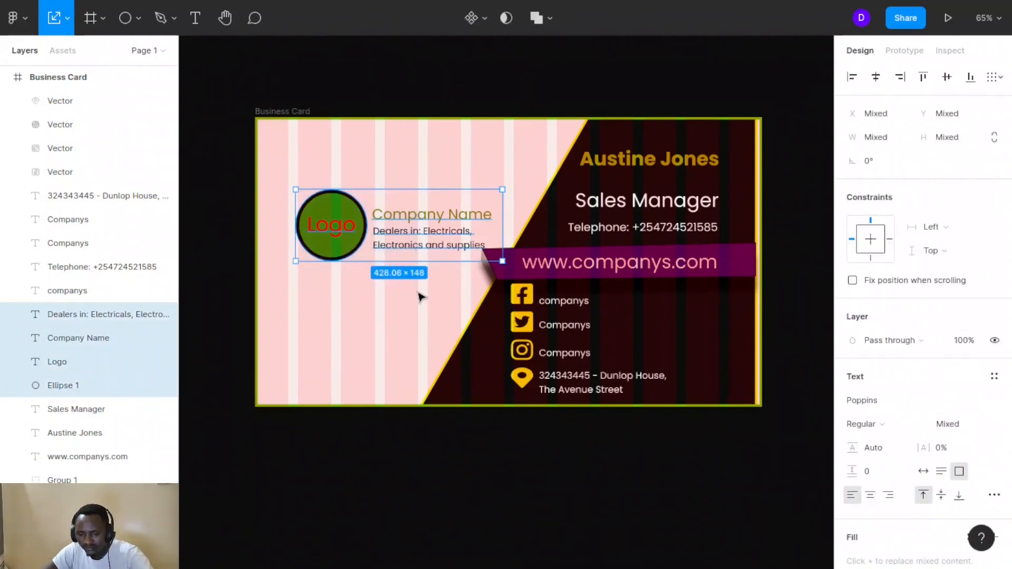
{"action": "key", "text": "ctrl+g"}
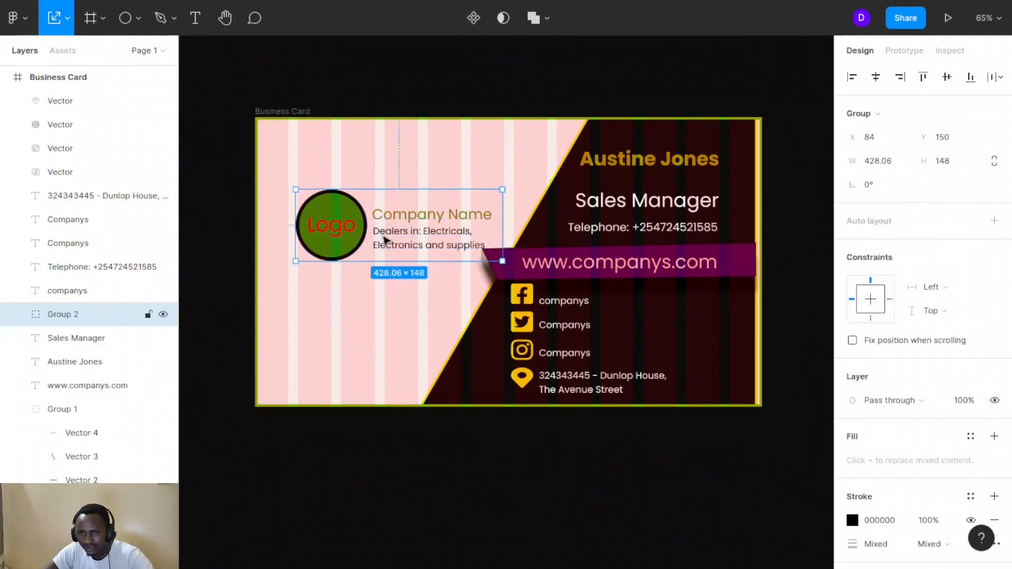
{"action": "left_click_drag", "start_coordinate": [385, 241], "coordinate": [387, 230]}
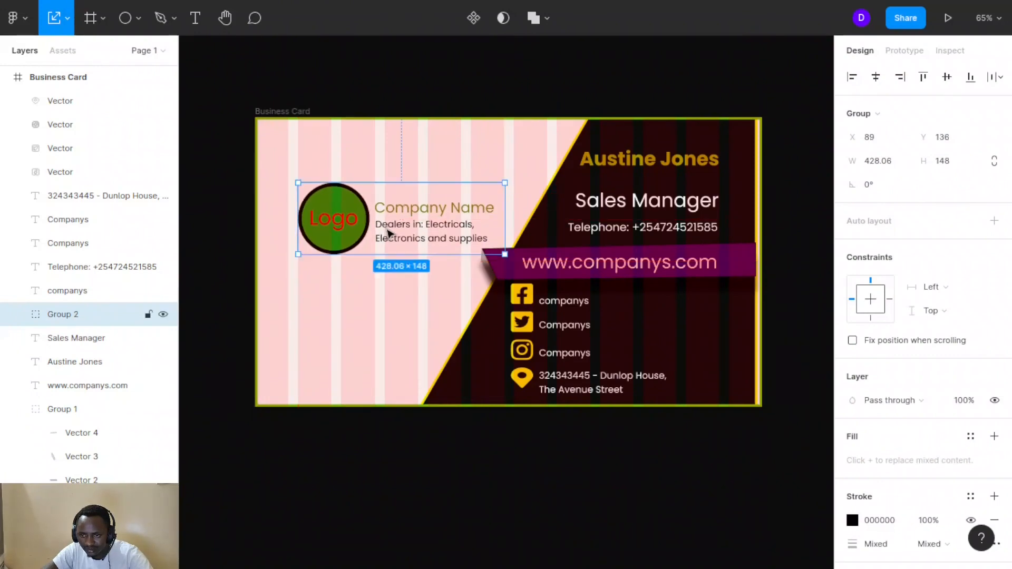
{"action": "left_click", "coordinate": [353, 347]}
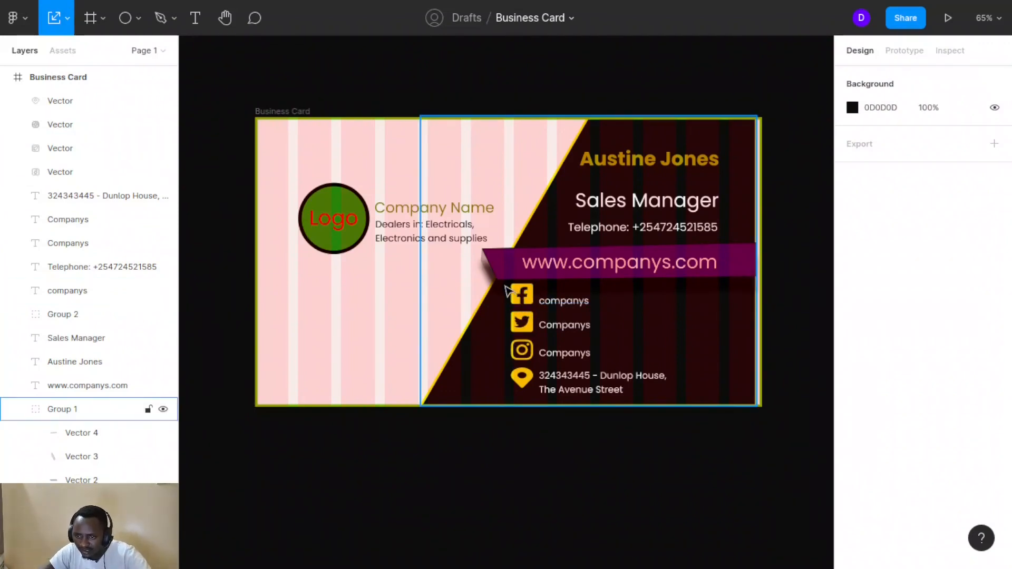
Shift the dark diagonal group to fit the card and lock it in the Layers panel
{"action": "left_click", "coordinate": [537, 293]}
{"action": "left_click_drag", "start_coordinate": [537, 292], "coordinate": [512, 288]}
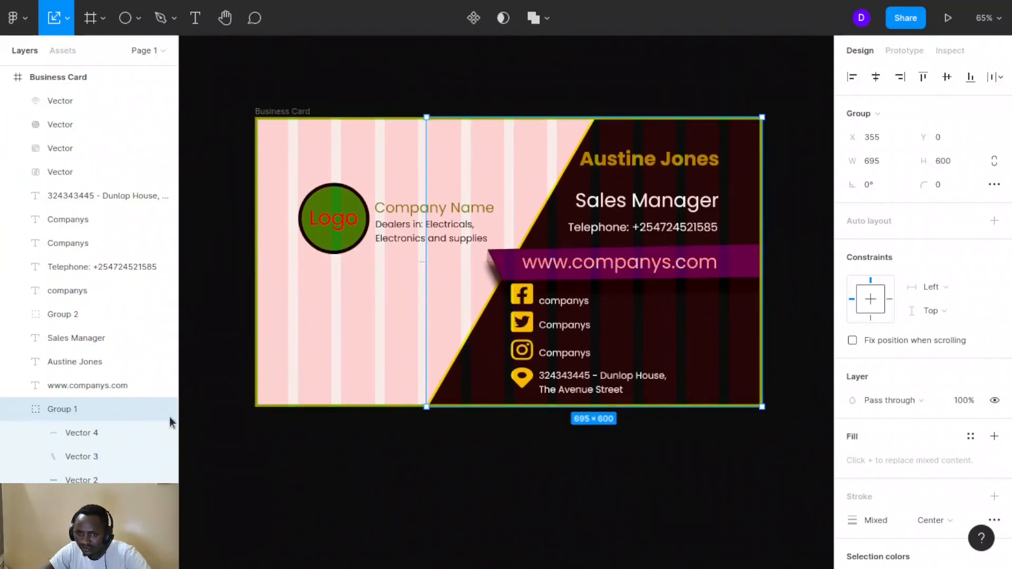
{"action": "left_click", "coordinate": [148, 409]}
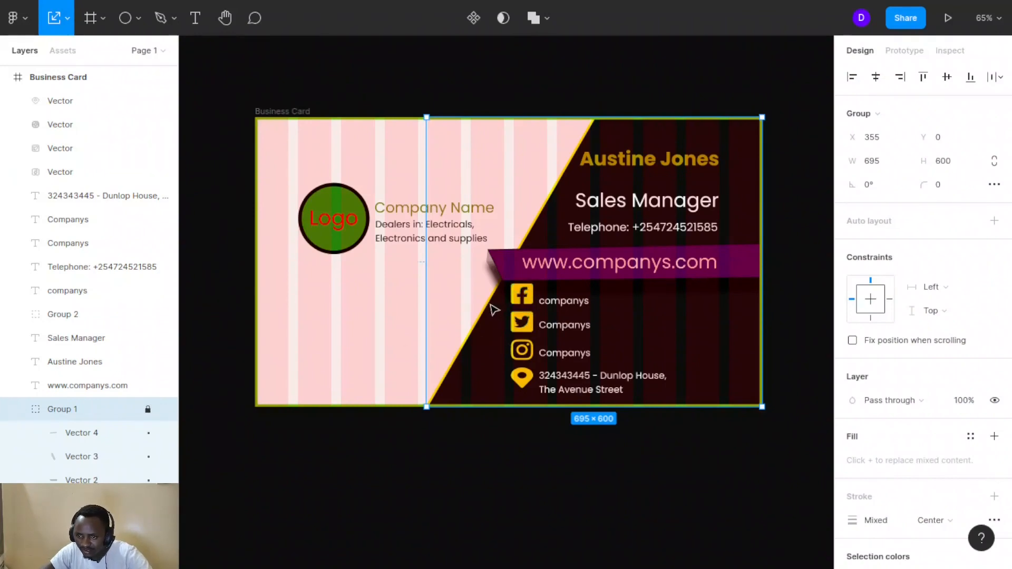
{"action": "left_click", "coordinate": [382, 341]}
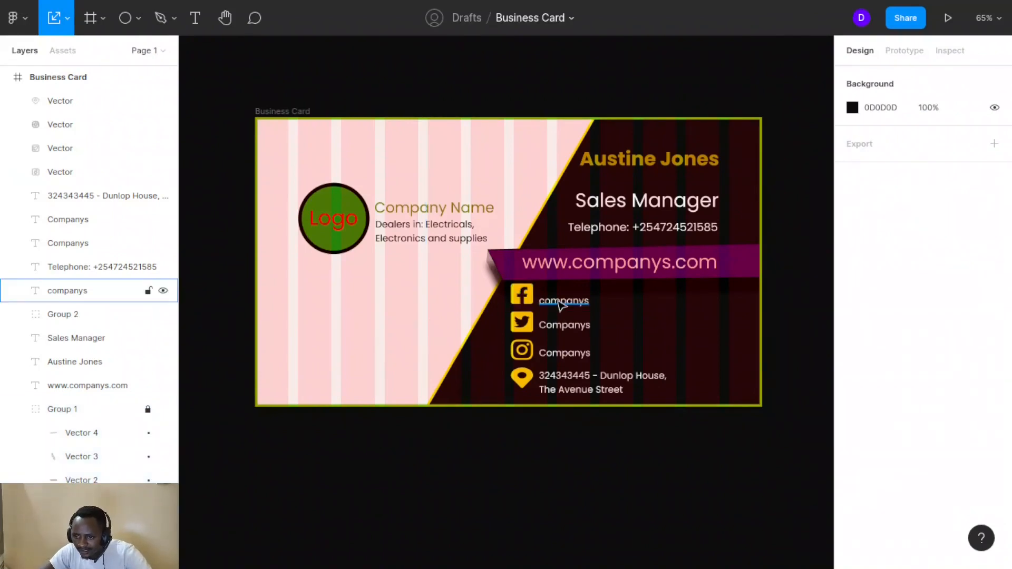
Align the four contact labels in one column and the yellow icons at X 535
{"action": "left_click_drag", "start_coordinate": [561, 305], "coordinate": [539, 295]}
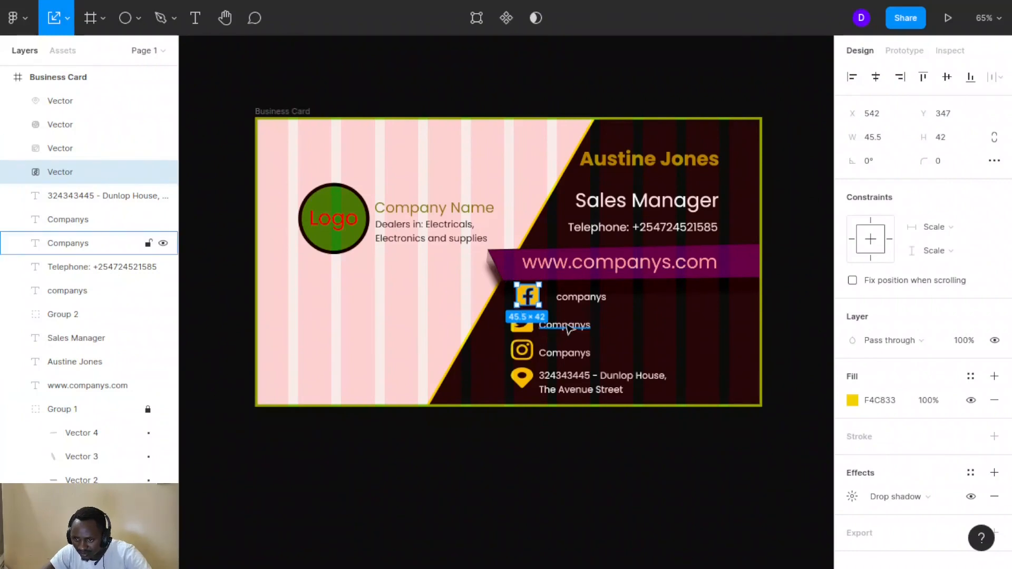
{"action": "left_click_drag", "start_coordinate": [569, 326], "coordinate": [587, 327]}
{"action": "left_click_drag", "start_coordinate": [532, 321], "coordinate": [538, 323]}
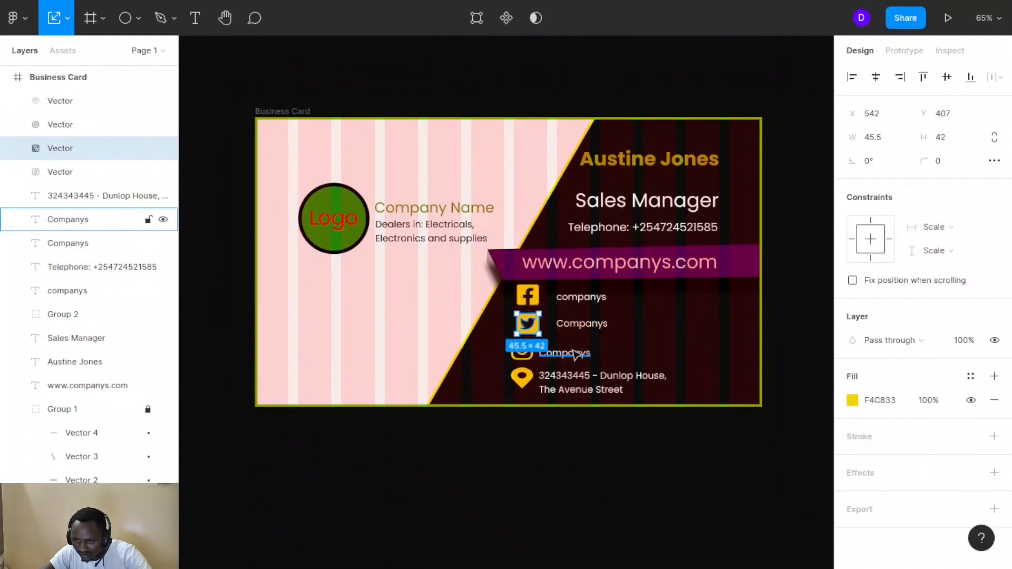
{"action": "left_click_drag", "start_coordinate": [570, 359], "coordinate": [588, 348]}
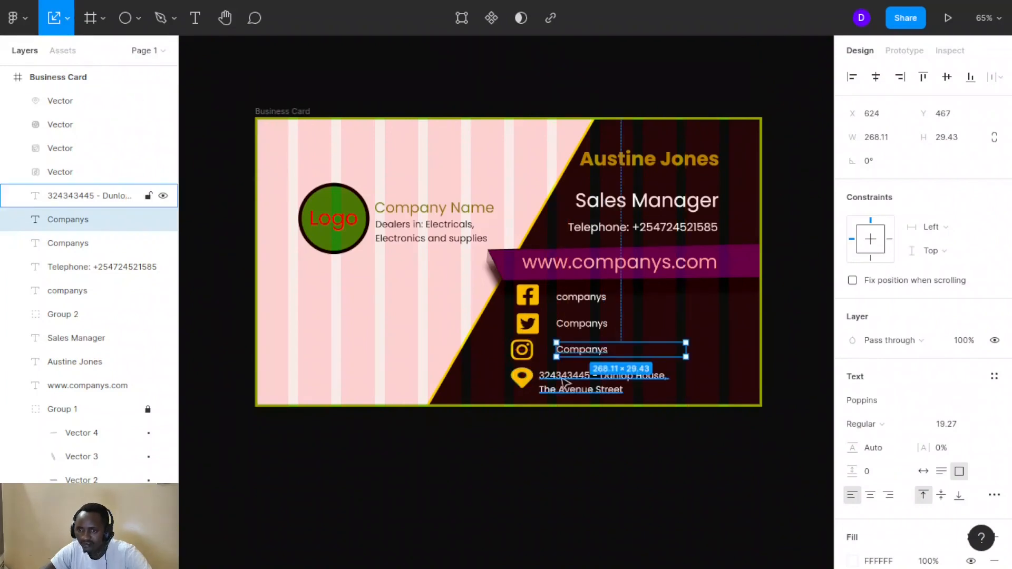
{"action": "mouse_move", "coordinate": [572, 383]}
{"action": "left_mouse_down"}
{"action": "mouse_move", "coordinate": [560, 383]}
{"action": "mouse_move", "coordinate": [589, 383]}
{"action": "left_mouse_up"}
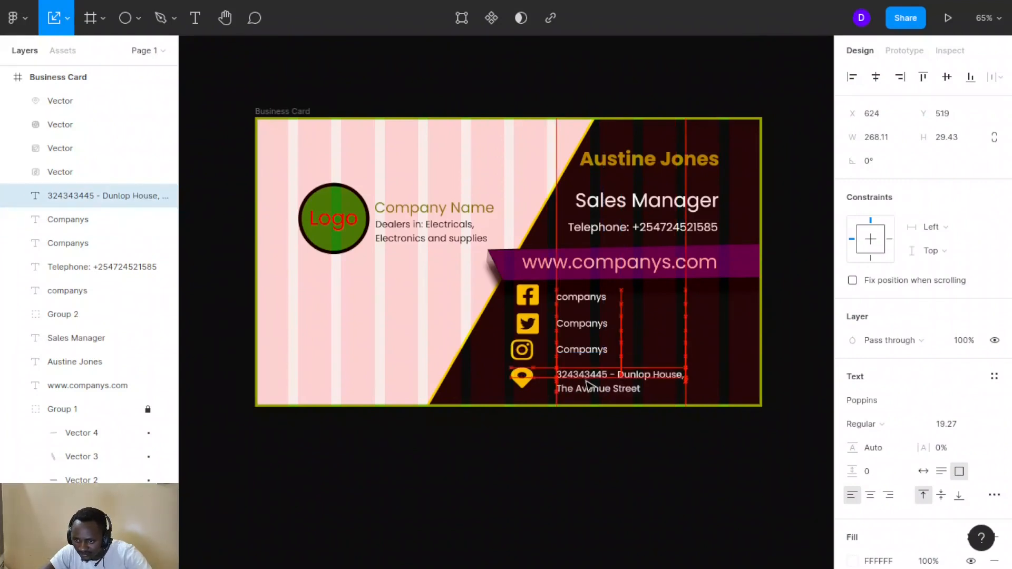
{"action": "left_click", "coordinate": [534, 379]}
{"action": "left_click_drag", "start_coordinate": [533, 379], "coordinate": [530, 378]}
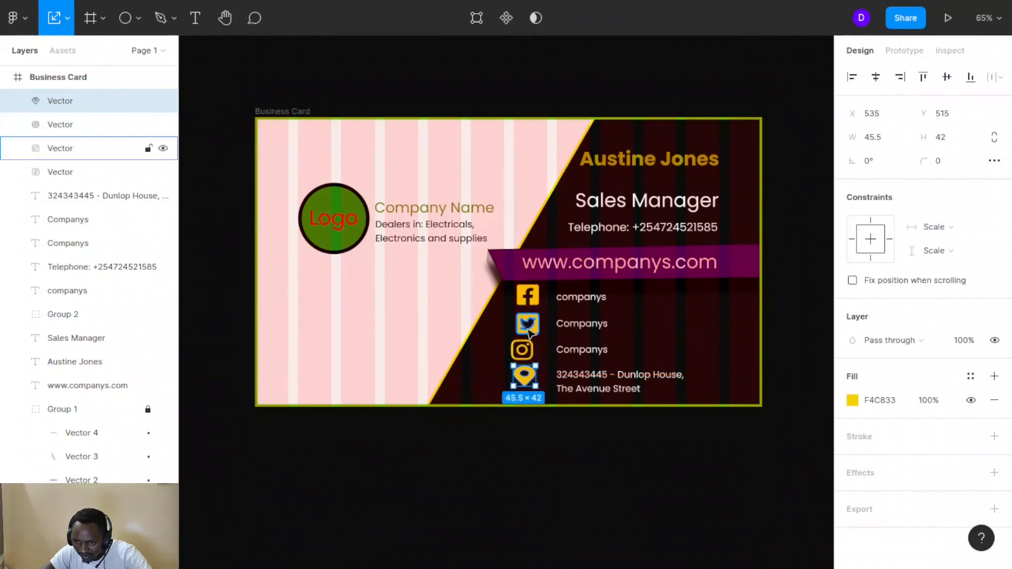
{"action": "left_click_drag", "start_coordinate": [528, 325], "coordinate": [525, 308]}
{"action": "left_click", "coordinate": [447, 330]}
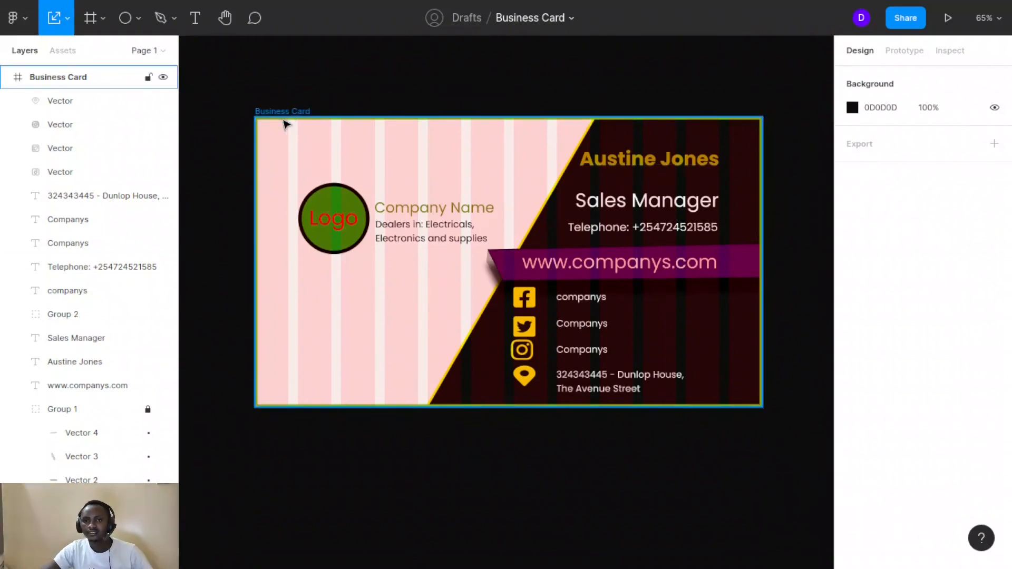
Remove the column layout grid from the business card frame
{"action": "left_click", "coordinate": [282, 112]}
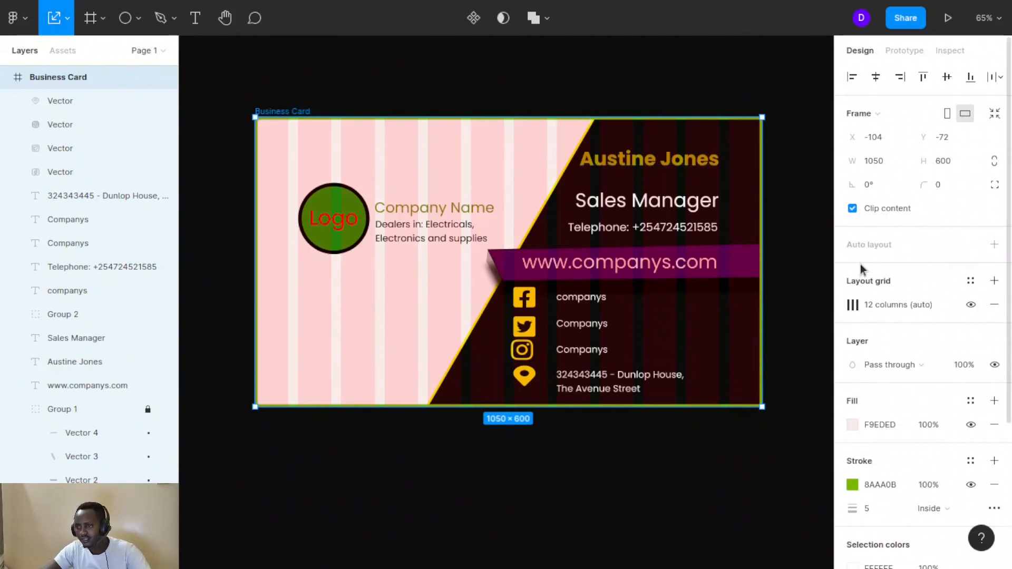
{"action": "left_click", "coordinate": [994, 304]}
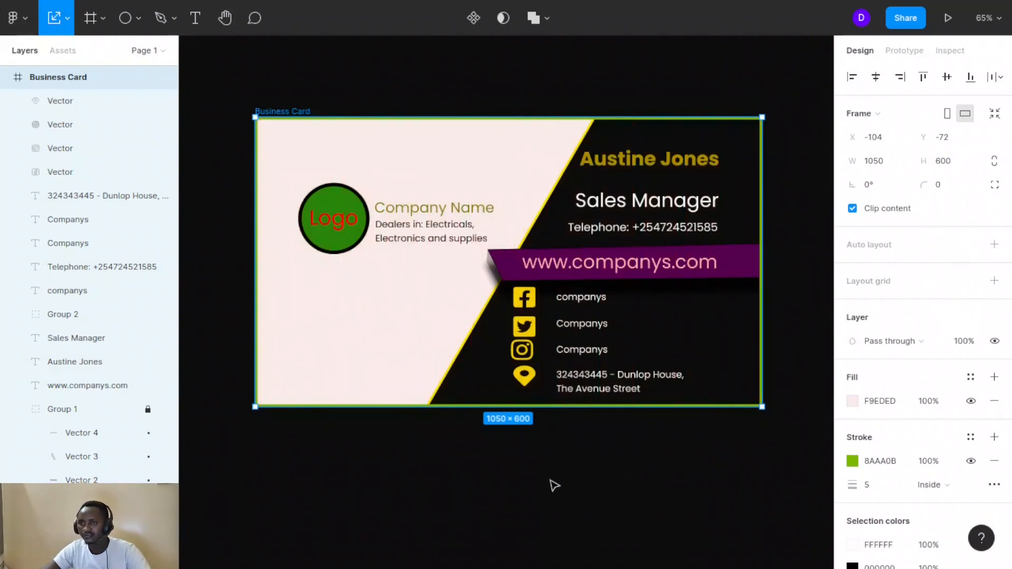
{"action": "left_click", "coordinate": [553, 484]}
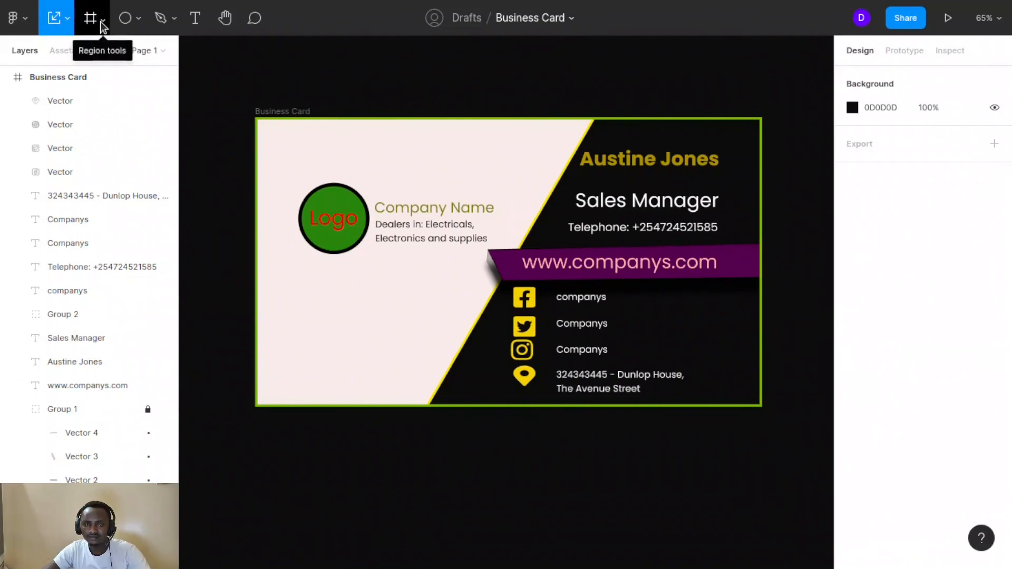
Change the page canvas background from 0D0D0D to pink CE8F8F
{"action": "left_click", "coordinate": [853, 109]}
{"action": "left_click_drag", "start_coordinate": [772, 105], "coordinate": [964, 72]}
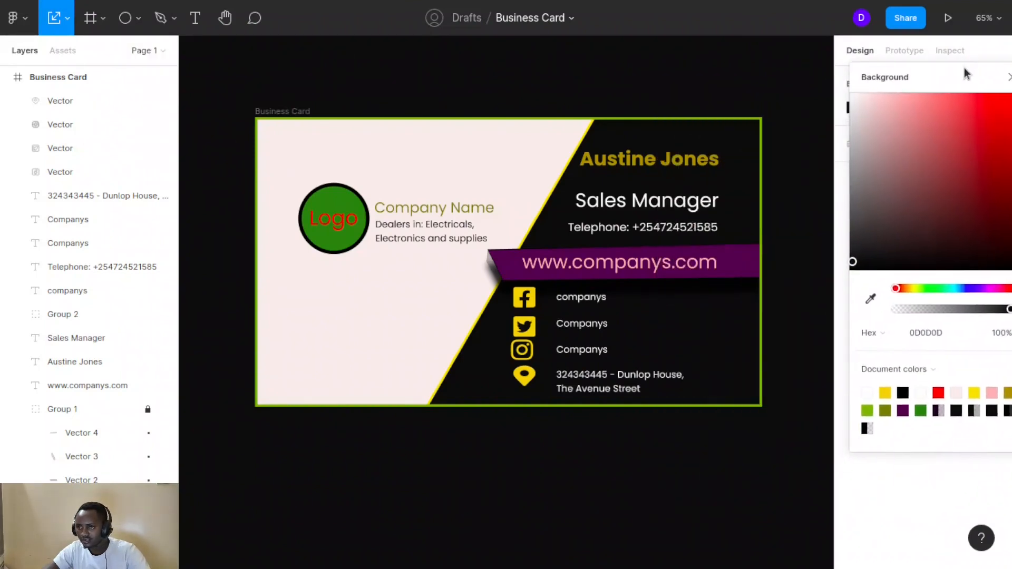
{"action": "left_click", "coordinate": [907, 126]}
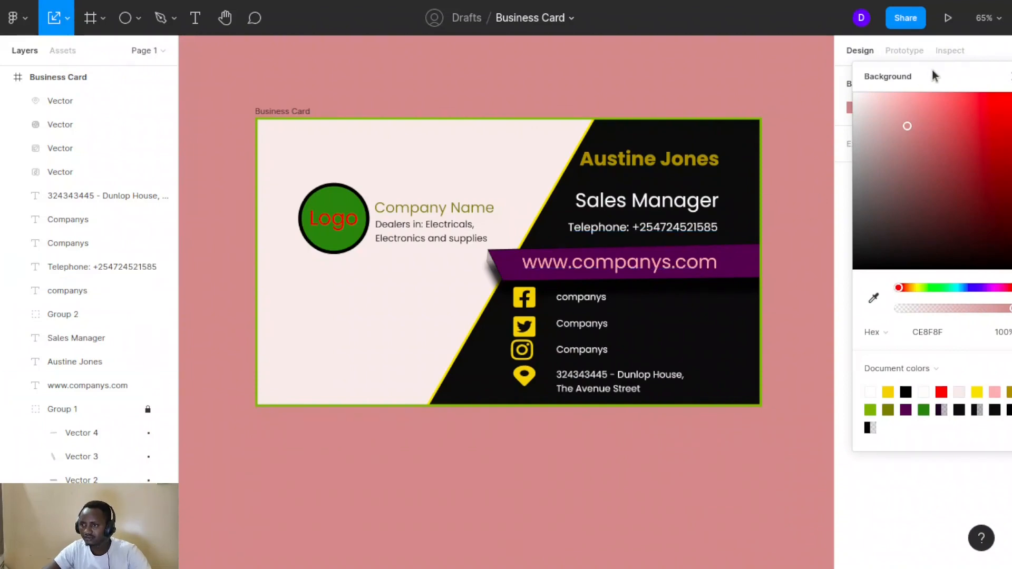
{"action": "left_click_drag", "start_coordinate": [932, 73], "coordinate": [893, 67]}
{"action": "left_click", "coordinate": [977, 71]}
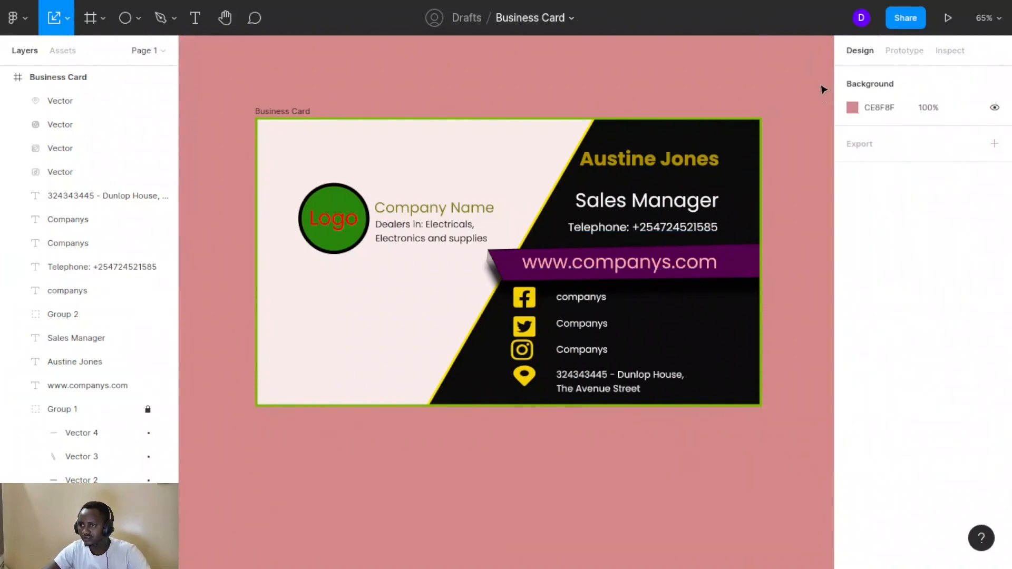